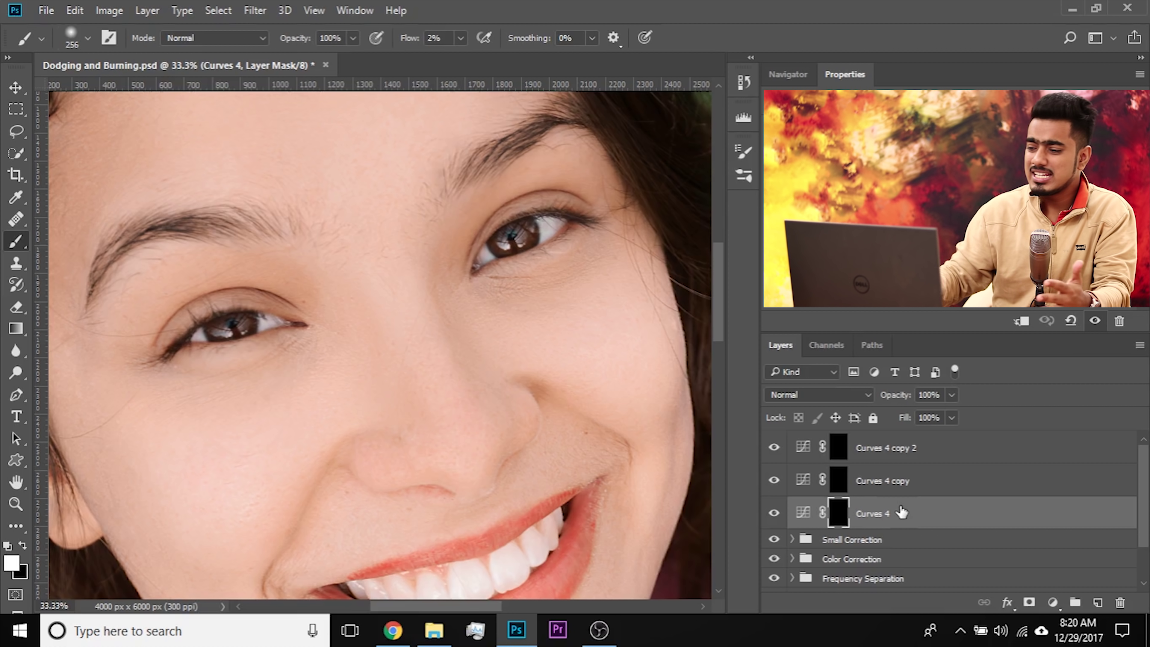
Step: Select the Curves 4 layer mask for painting and set a brush of 192 px with 1% flow
left_click(906, 465)
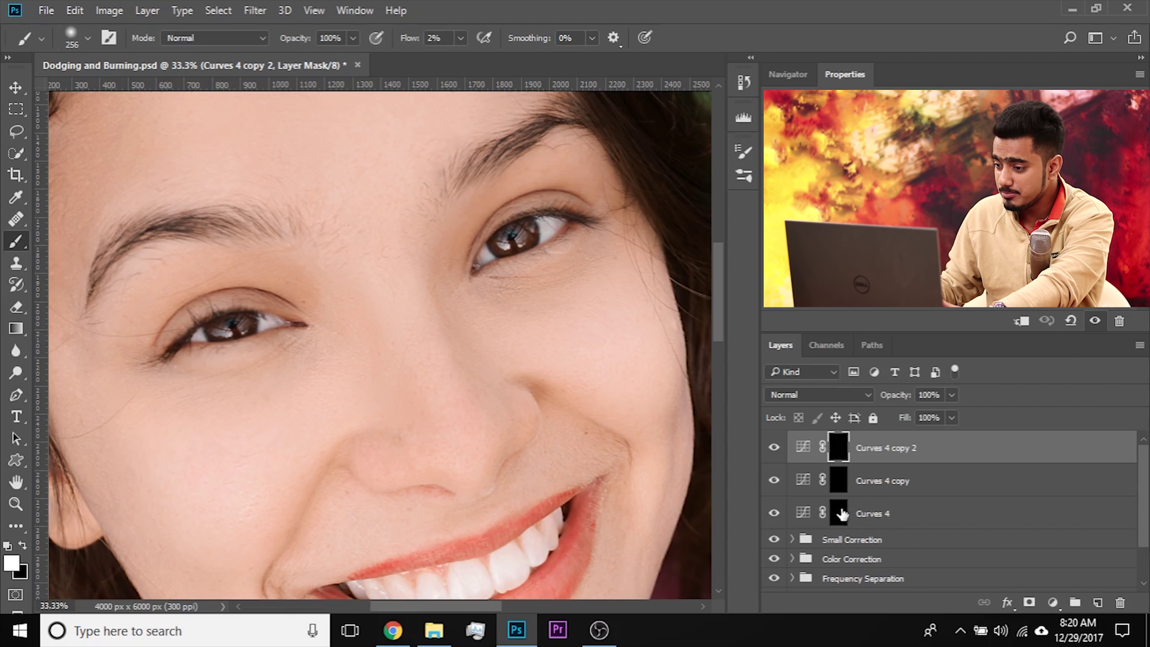
left_click(841, 514)
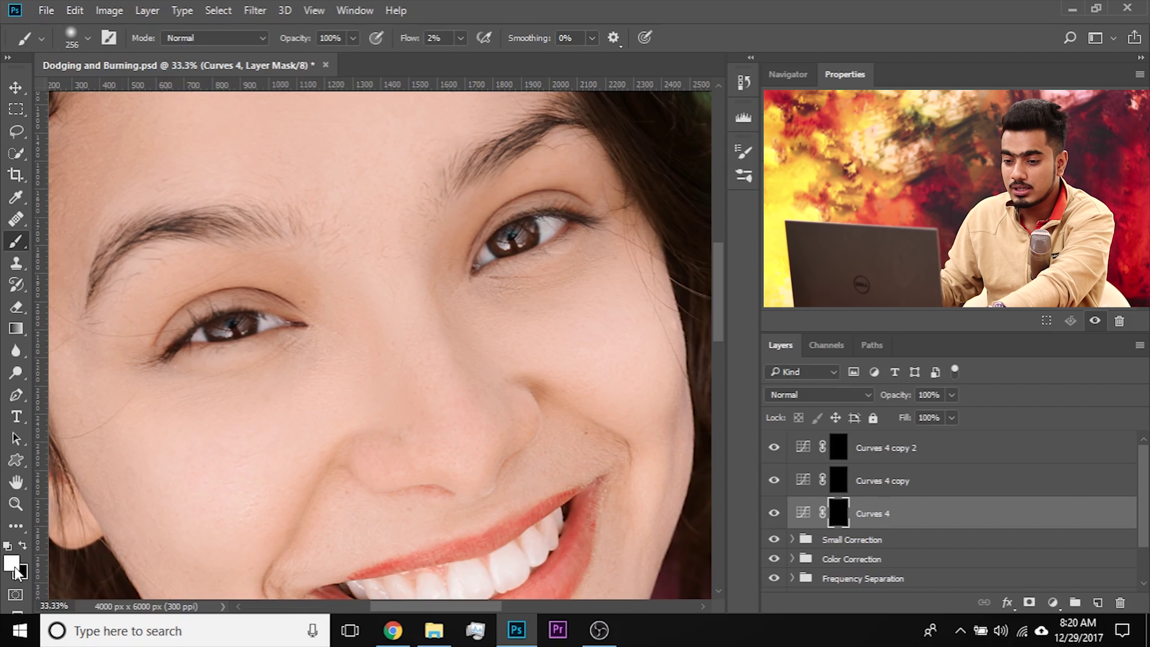
left_click_drag(288, 330, 389, 336)
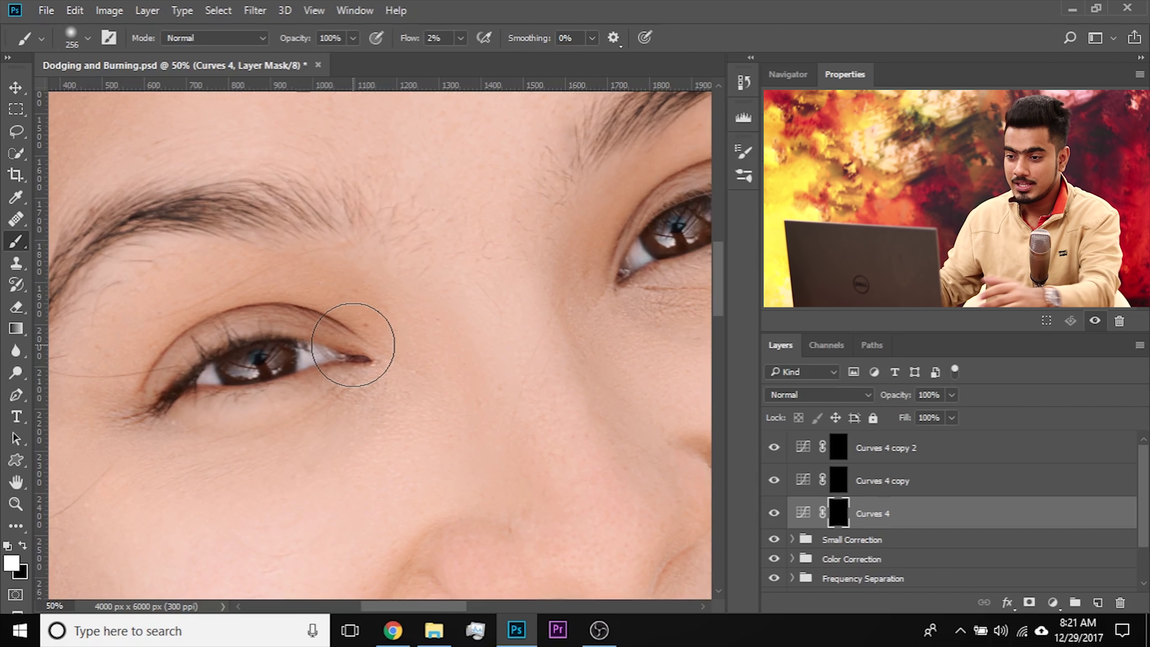
left_click_drag(352, 294, 388, 281)
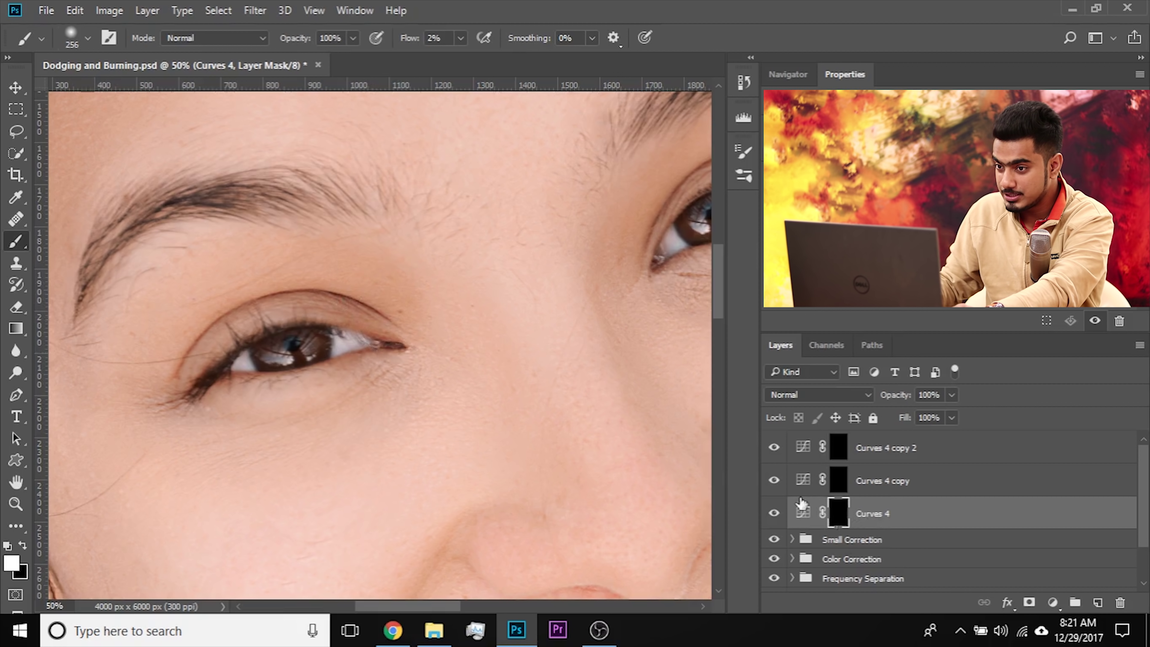
left_click_drag(356, 302, 341, 303)
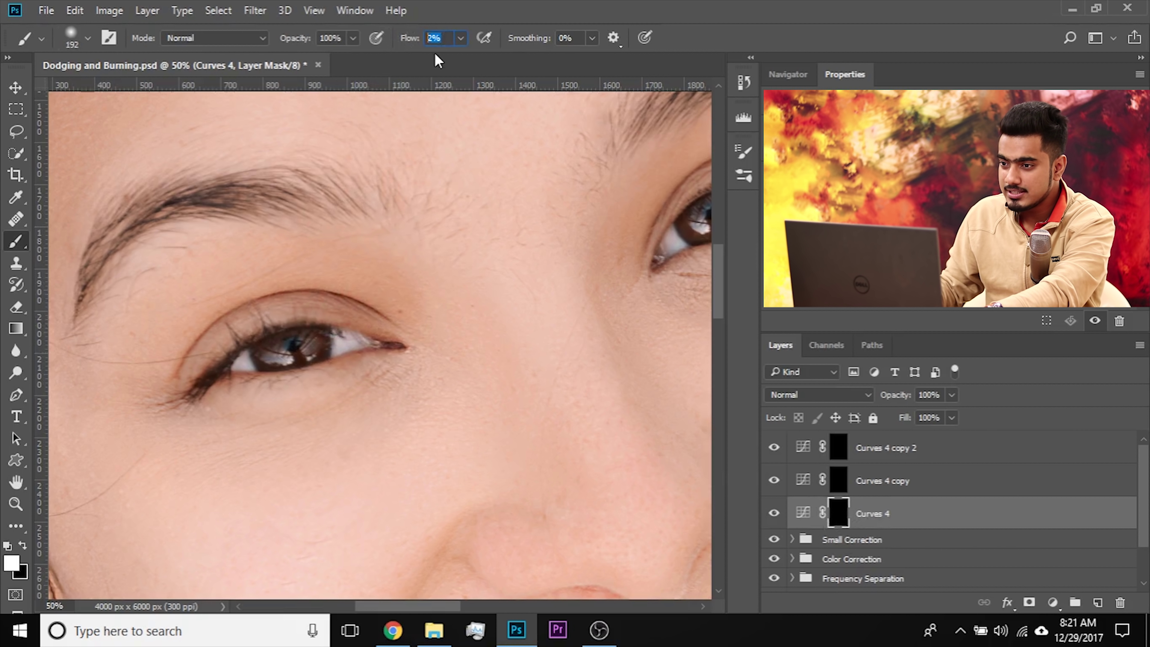
key("Return")
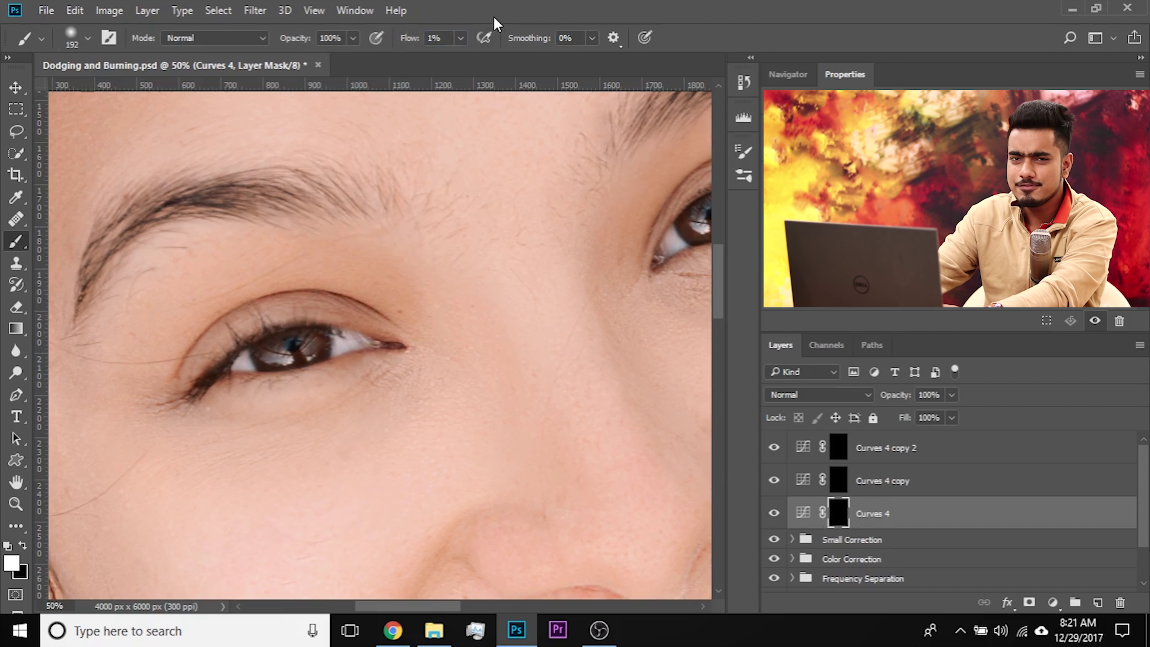
Step: Try burning the shadowed side of the nose on the Curves 4 mask with a 136 px brush
mouse_move(471, 287)
left_mouse_down()
mouse_move(331, 197)
mouse_move(281, 142)
left_mouse_up()
mouse_move(439, 241)
left_mouse_down()
mouse_move(407, 230)
mouse_move(413, 219)
left_mouse_up()
mouse_move(394, 159)
left_mouse_down()
mouse_move(475, 380)
mouse_move(474, 357)
mouse_move(463, 436)
mouse_move(454, 371)
mouse_move(461, 427)
mouse_move(479, 369)
mouse_move(484, 380)
mouse_move(514, 364)
mouse_move(498, 387)
mouse_move(508, 365)
mouse_move(456, 272)
mouse_move(462, 348)
mouse_move(499, 376)
mouse_move(490, 372)
mouse_move(436, 445)
left_mouse_up()
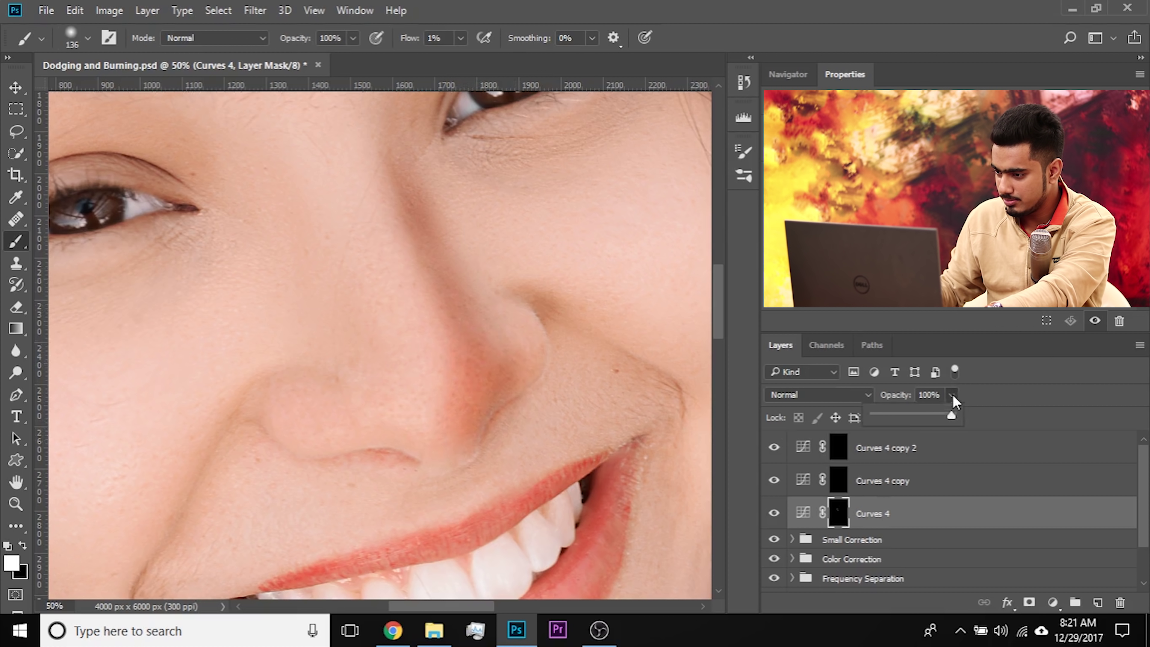
Step: Lower the Curves 4 layer's opacity to 62% and check the burn on the whole face
left_click_drag(893, 413, 923, 414)
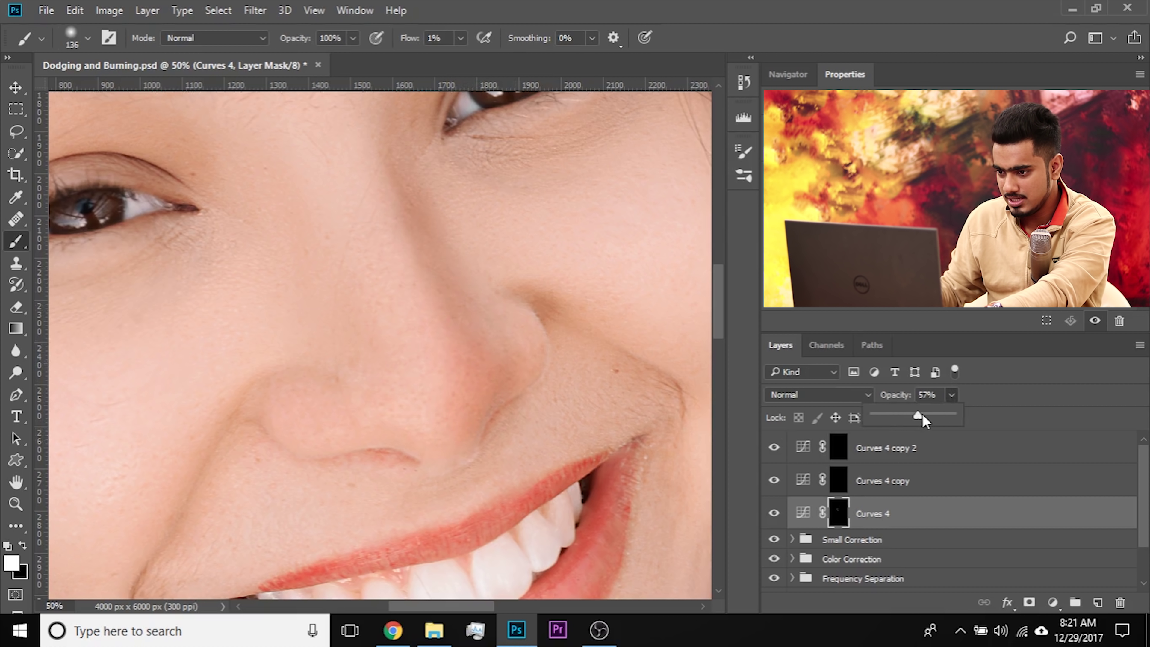
key("ctrl+minus")
key("ctrl+minus")
key("ctrl+minus")
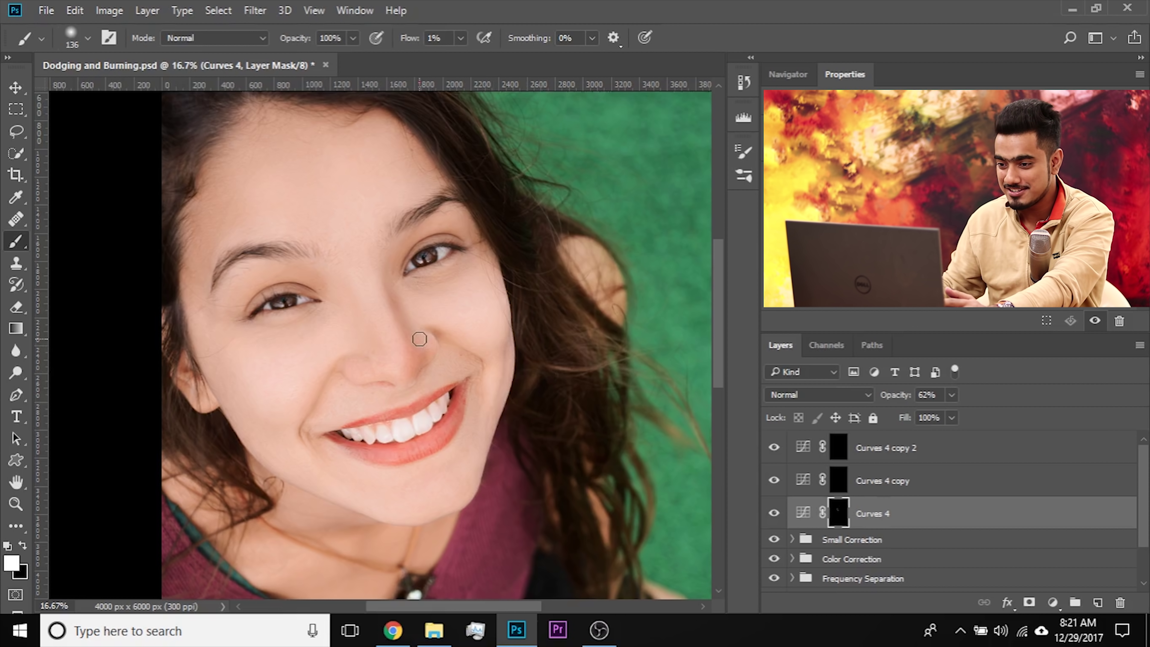
scroll(419, 339, "up", 2)
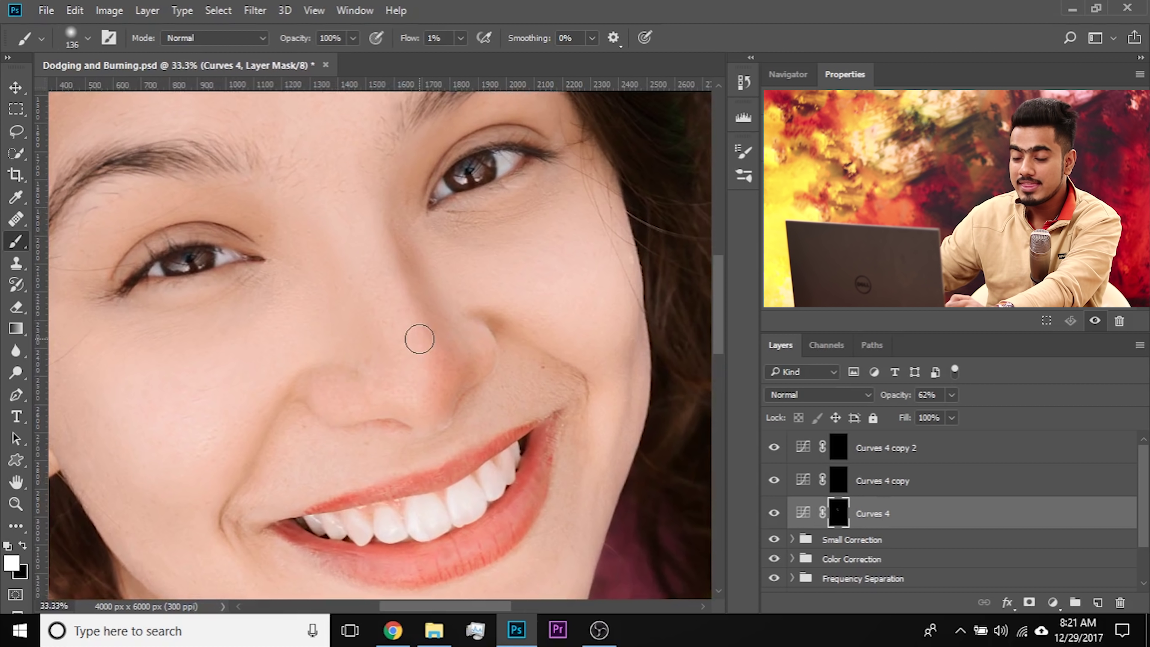
Step: Undo the opacity change and the burn strokes on the nose, step by step
key("ctrl+alt+z")
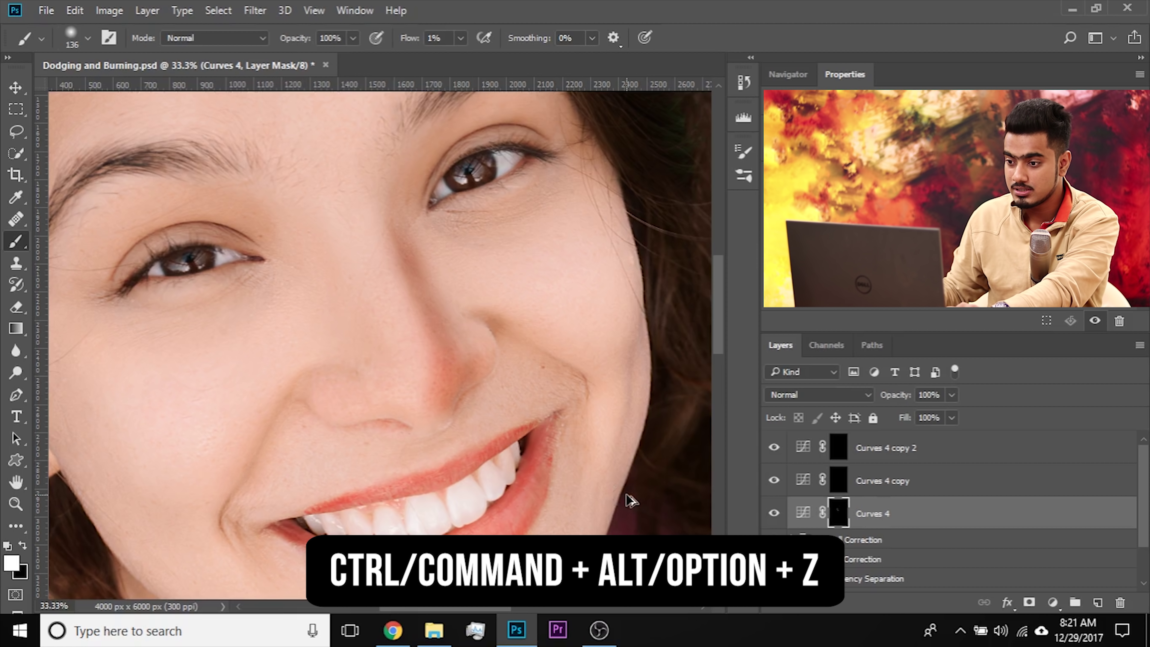
key("ctrl+alt+z")
key("ctrl+alt+z")
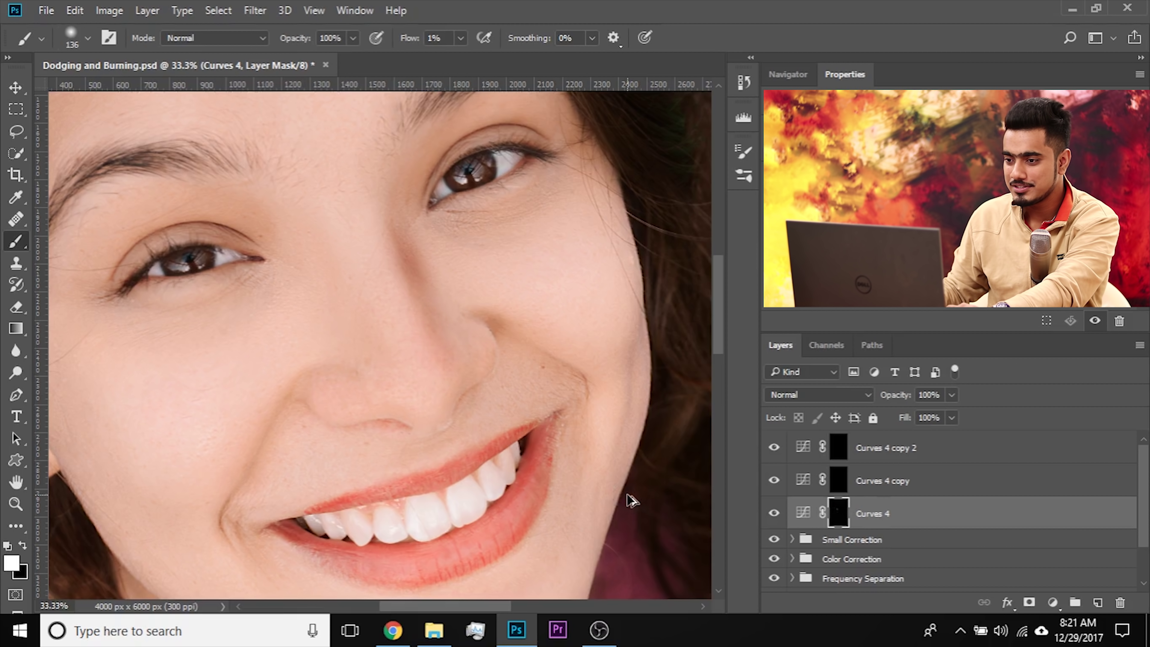
key("ctrl+alt+z")
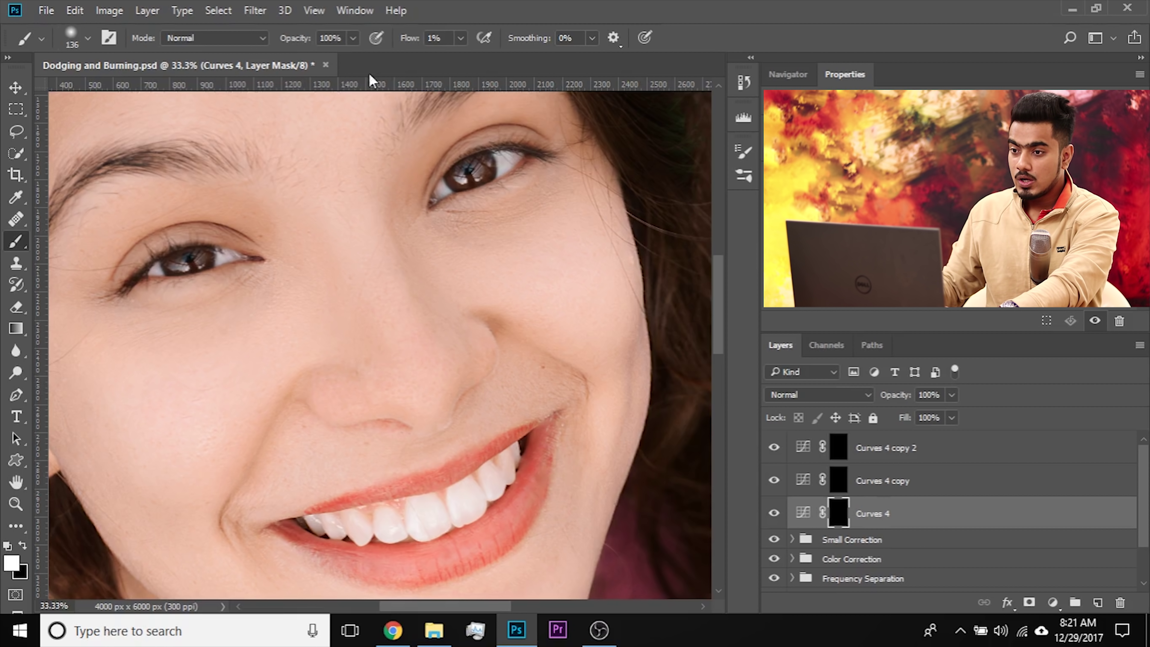
Step: Open a second window of Dodging and Burning.psd and compare its full-image view with the close-up view
left_click(355, 11)
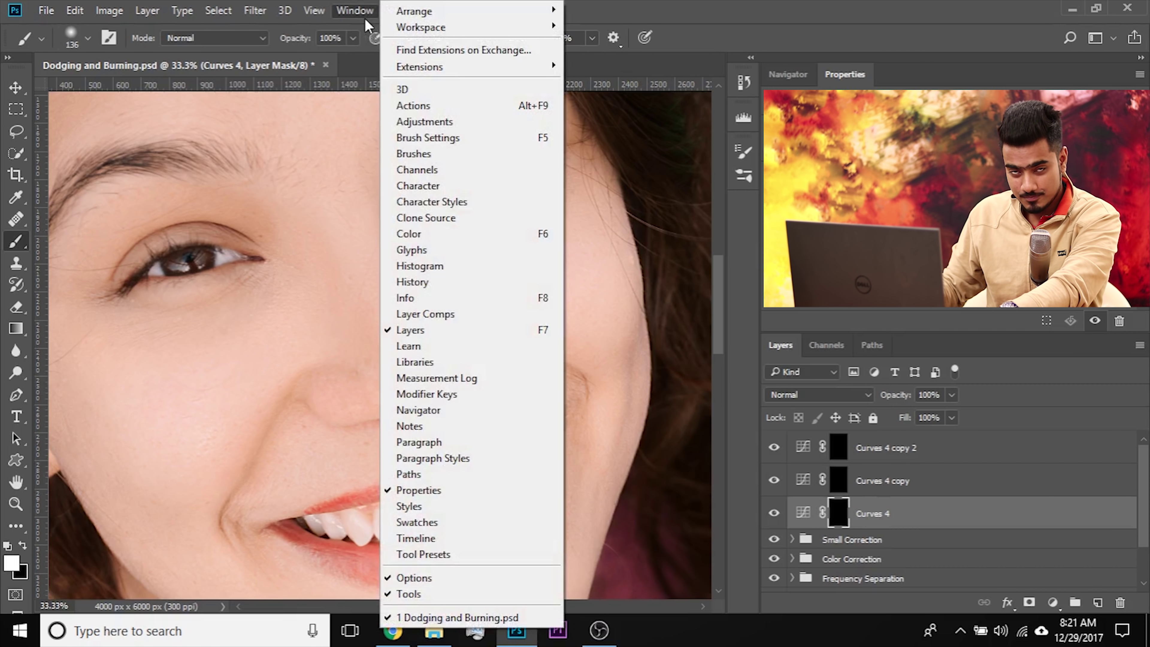
mouse_move(429, 13)
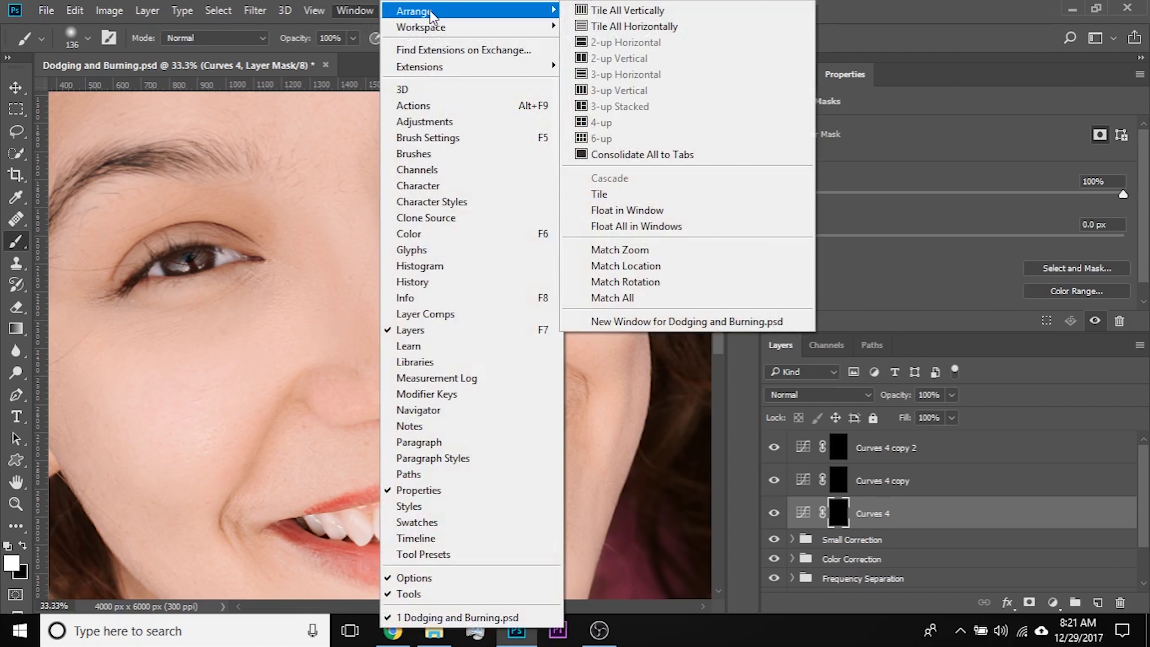
left_click(671, 327)
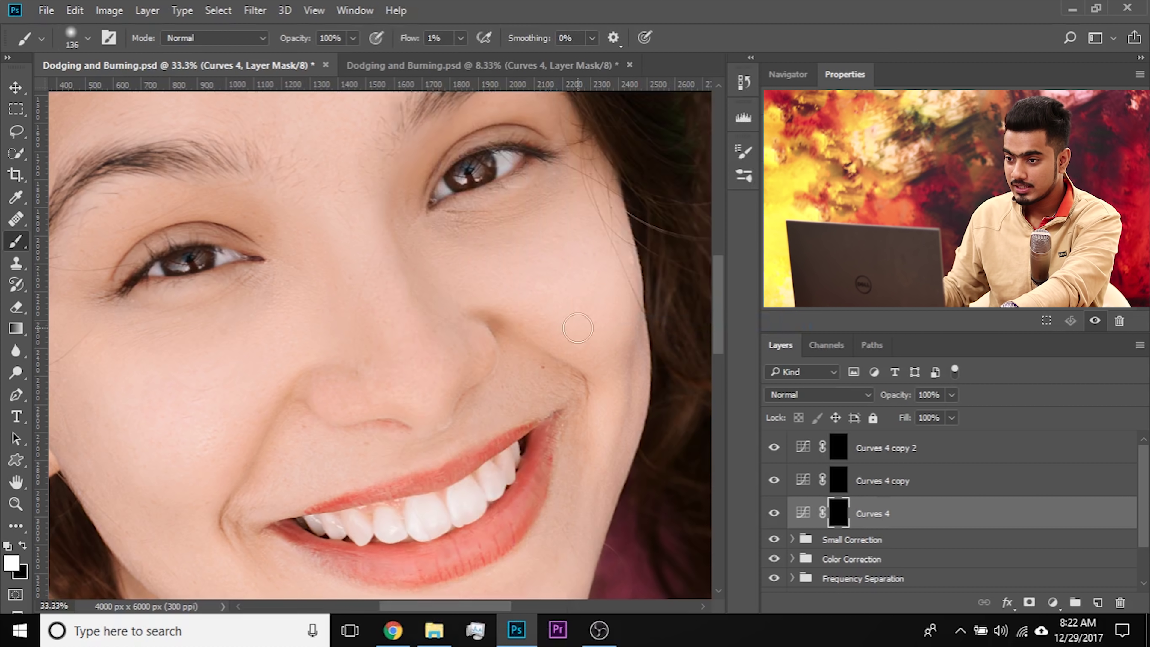
left_click(475, 74)
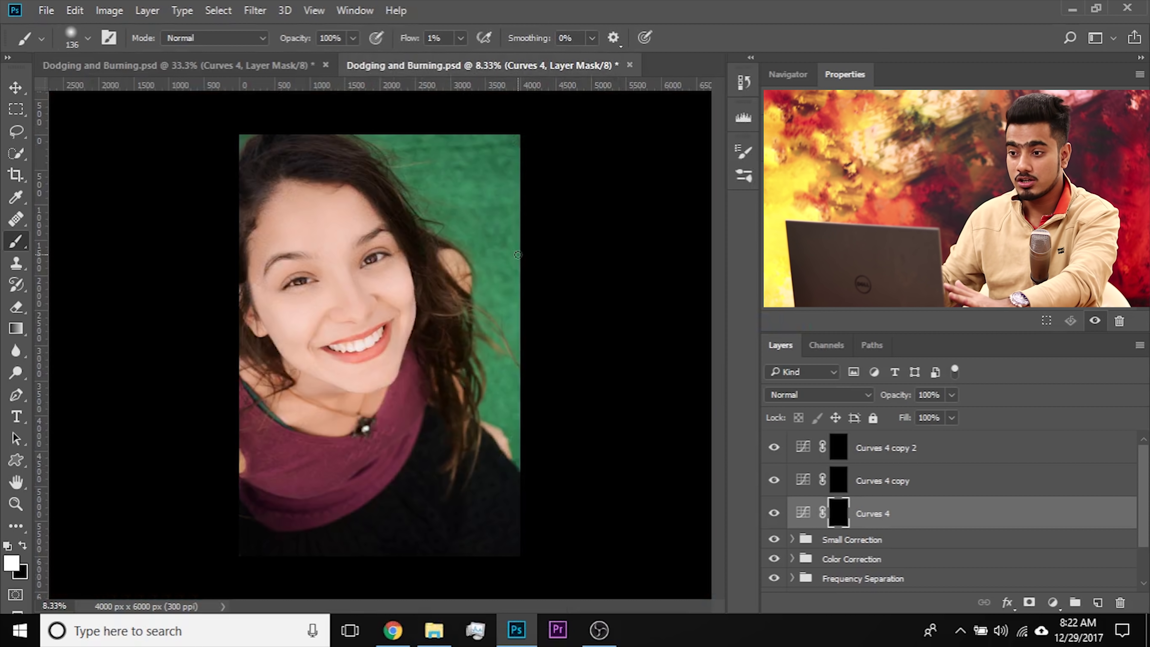
left_click(245, 65)
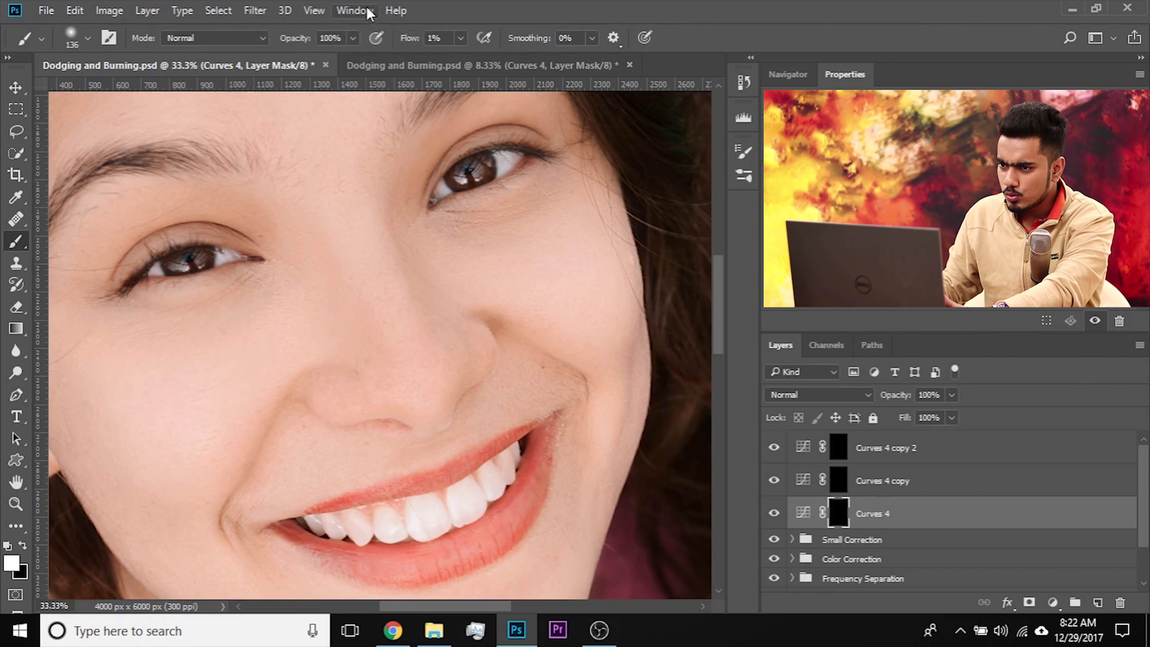
Step: Arrange the two document windows side by side with the 2-up Vertical layout
left_click(358, 10)
mouse_move(412, 13)
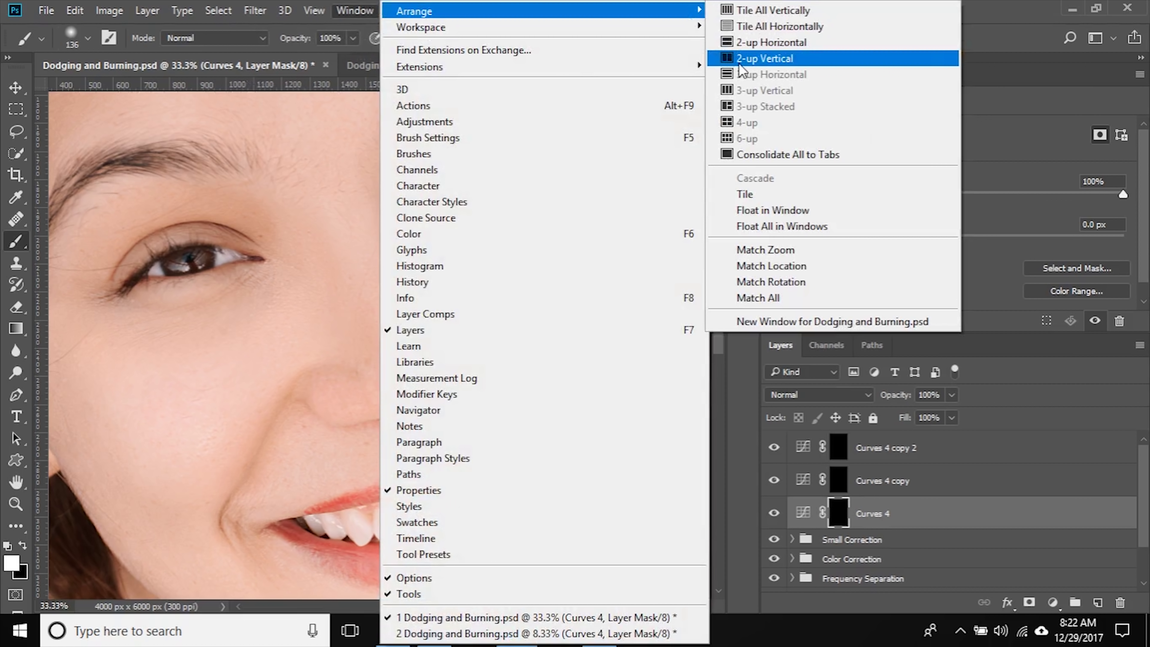
left_click(764, 58)
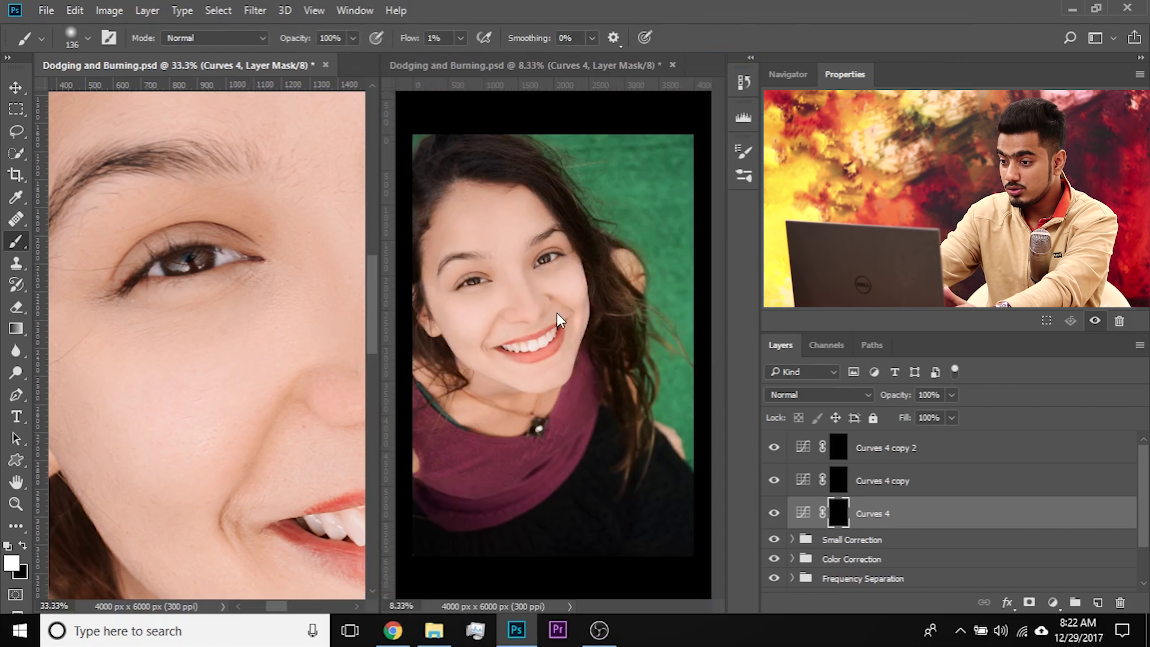
key("ctrl+plus")
key("ctrl+minus")
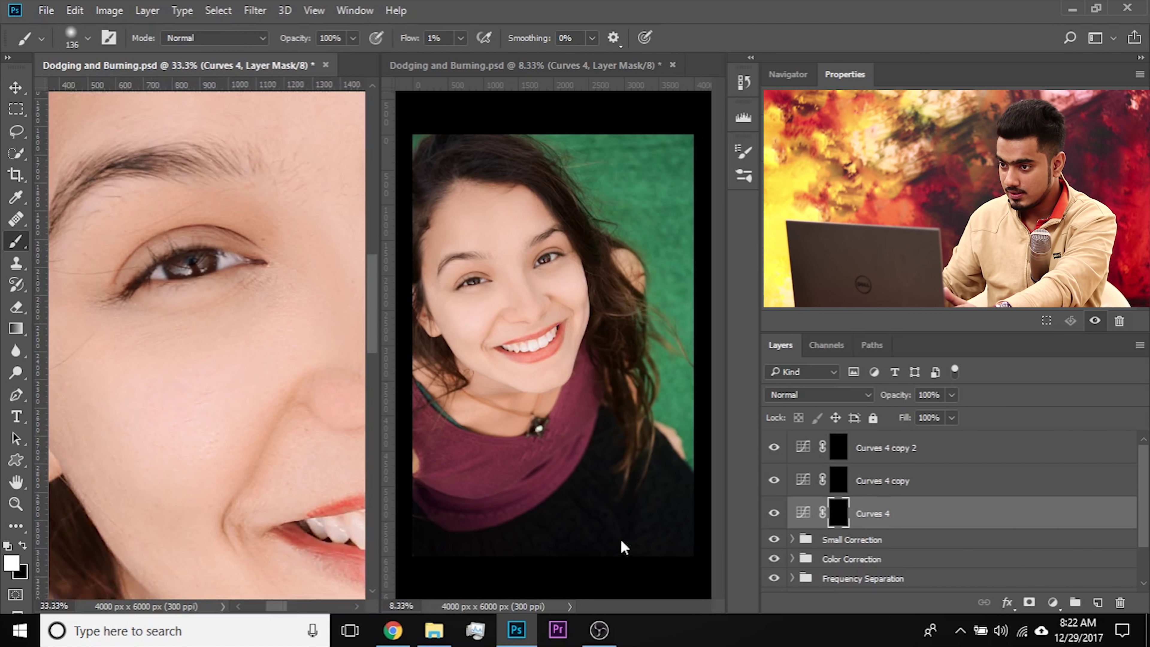
Step: Frame the face at 12.5% in the overview window and zoom the close-up window to 50% around the nose
left_click(613, 60)
key("ctrl+plus")
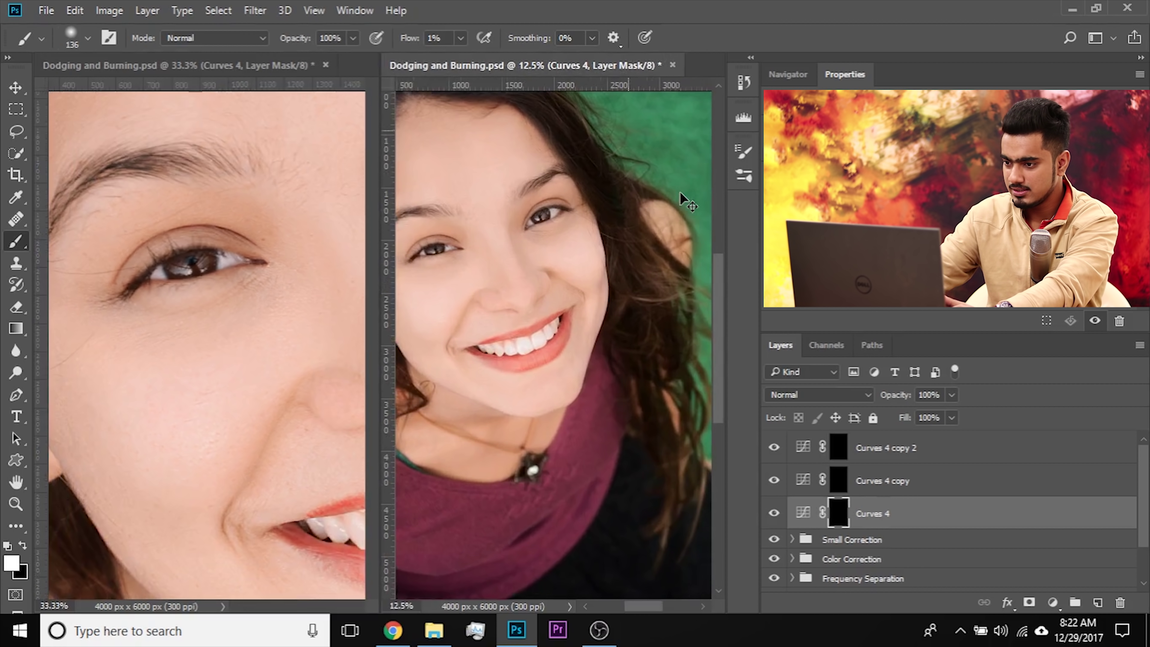
left_click_drag(598, 245, 619, 250)
left_click(213, 295)
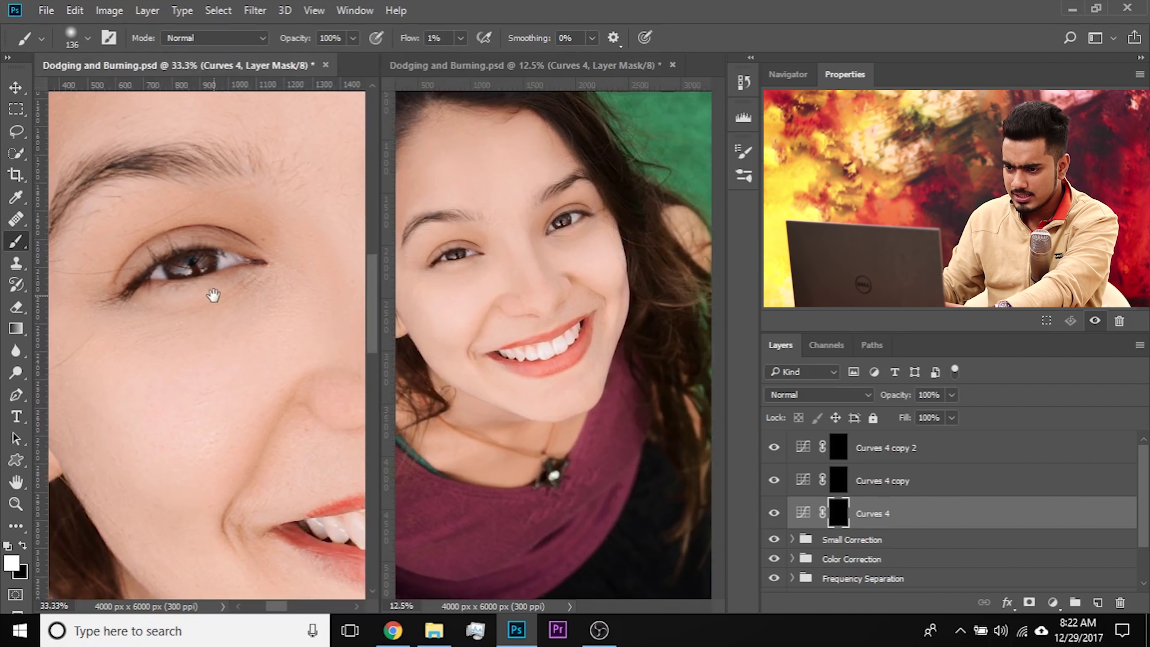
left_click_drag(248, 300, 182, 288)
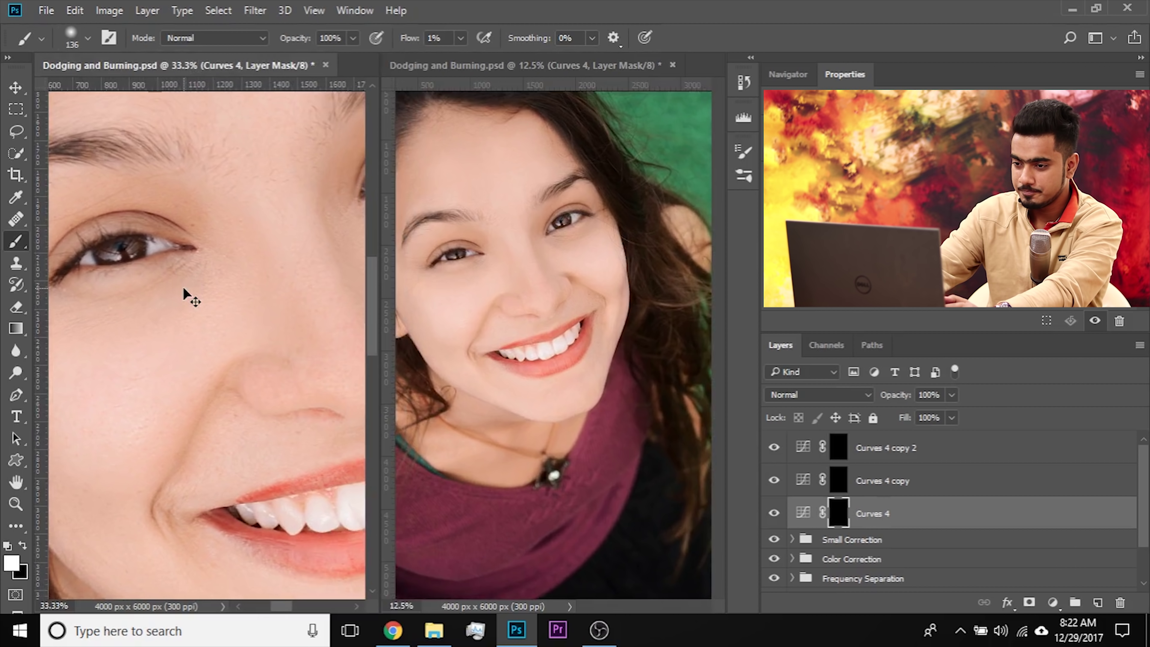
key("ctrl+plus")
left_click_drag(272, 290, 241, 339)
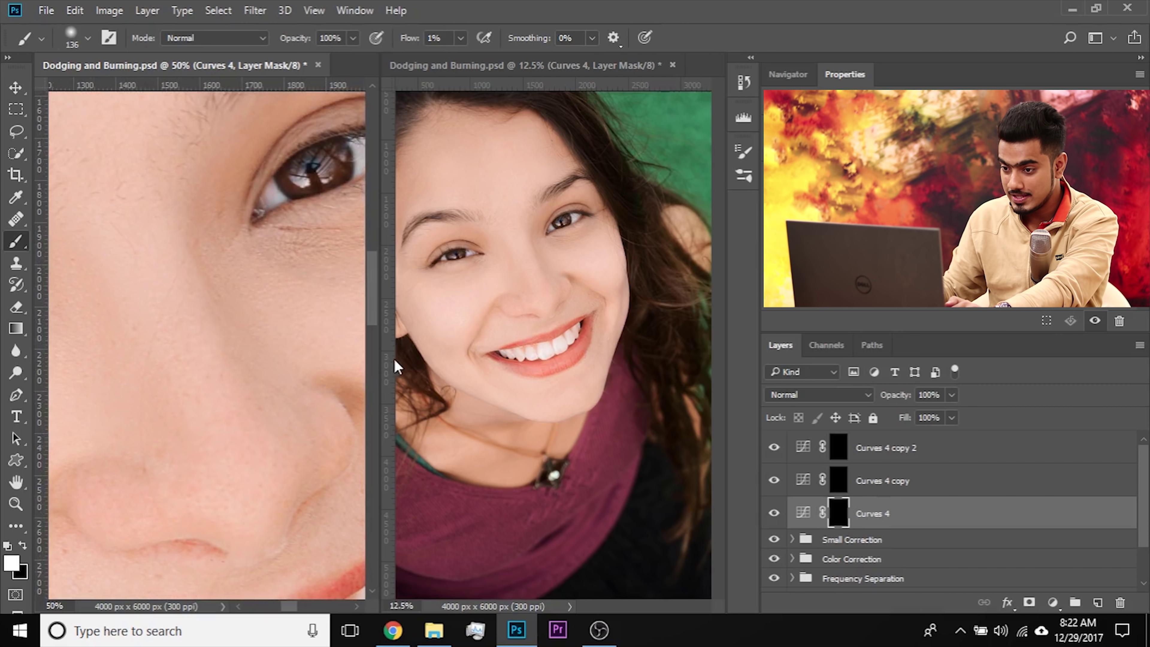
Step: Widen the close-up window and reduce the overview window to 8.33% zoom
left_click_drag(380, 360, 487, 357)
left_click(594, 68)
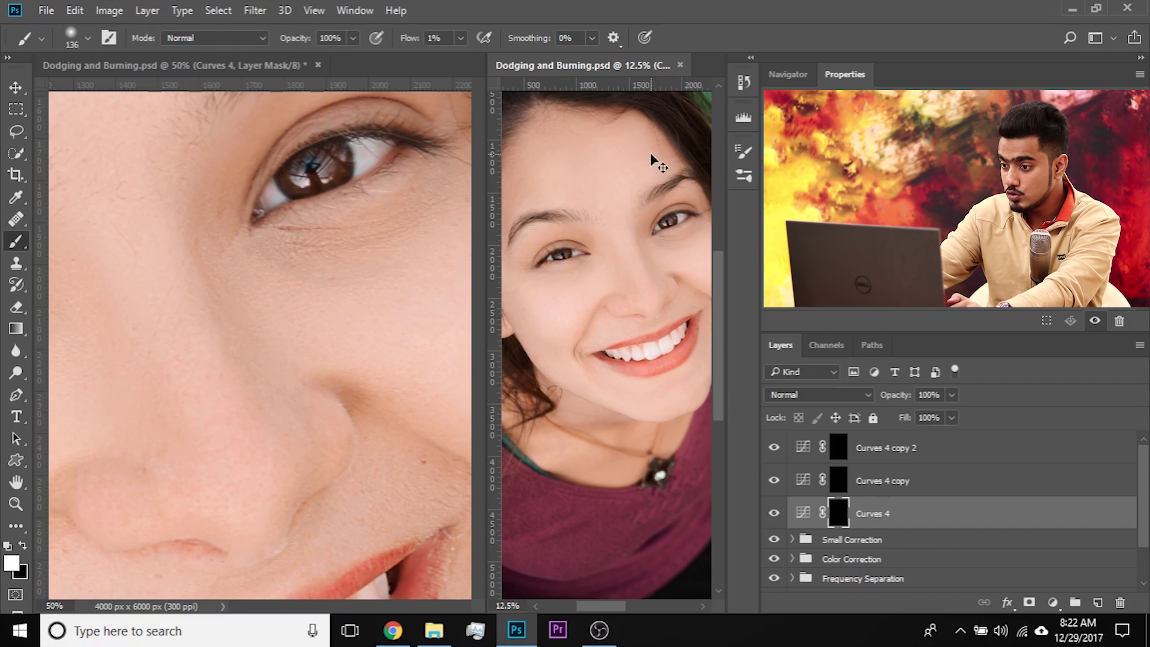
key("ctrl+minus")
left_click(367, 310)
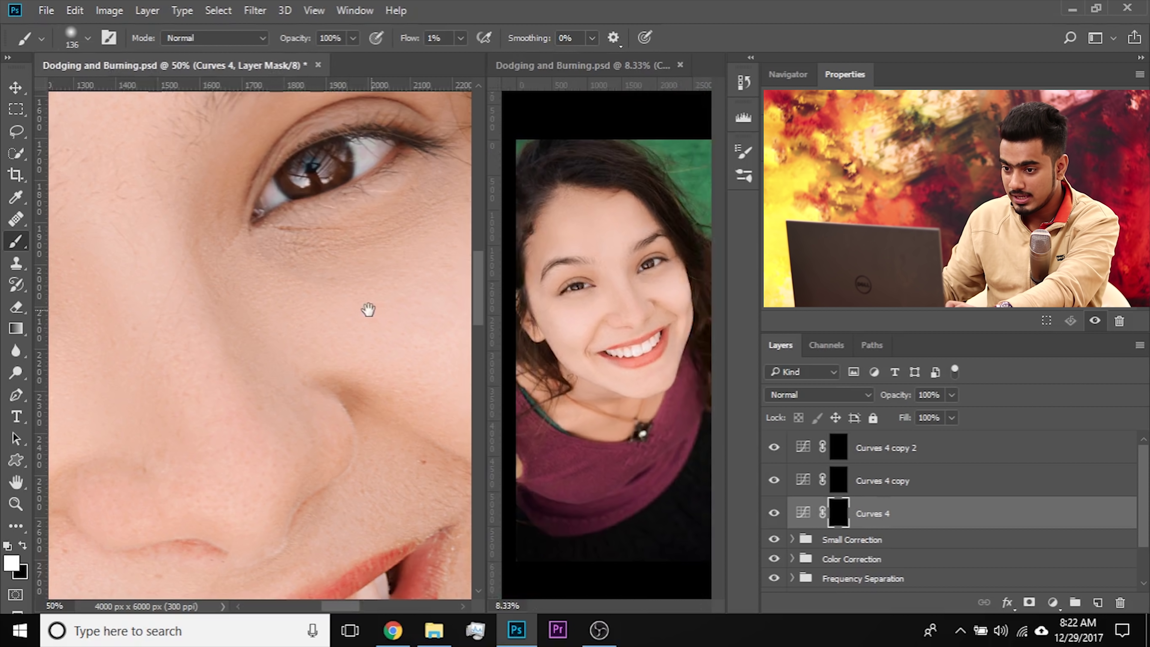
Step: Try a strong burn stroke down the side of the nose bridge with a 188 px brush, and undo it
left_click_drag(281, 281, 398, 267)
left_click_drag(174, 282, 251, 275)
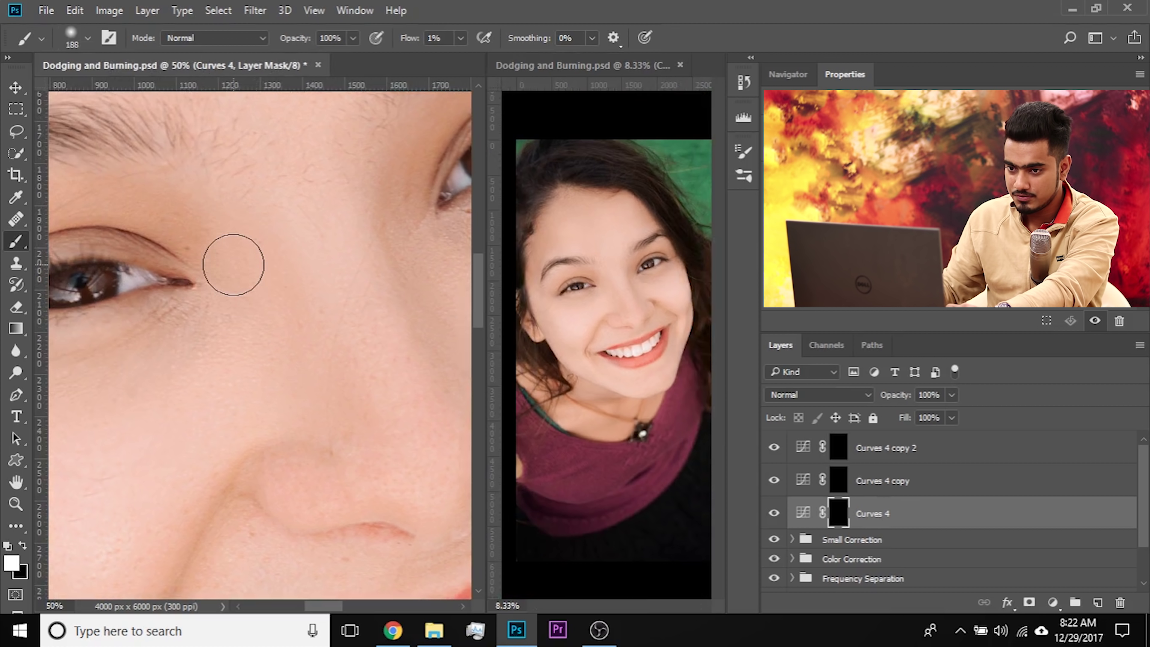
mouse_move(255, 226)
left_mouse_down()
mouse_move(288, 269)
mouse_move(278, 277)
mouse_move(329, 393)
left_mouse_up()
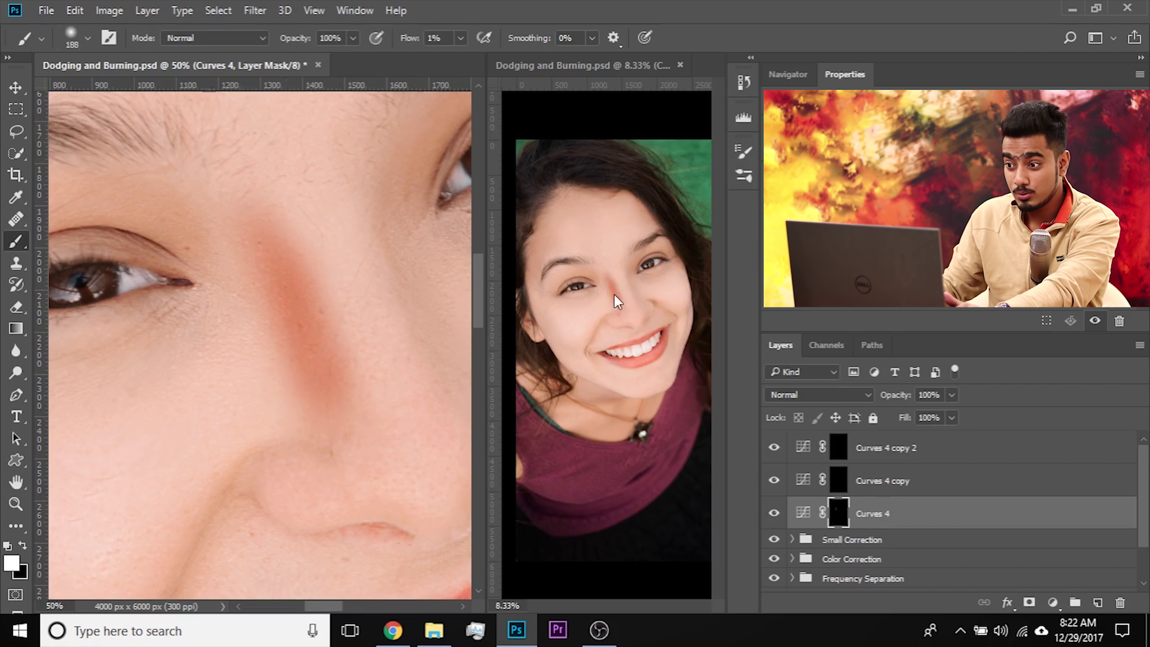
key("ctrl+z")
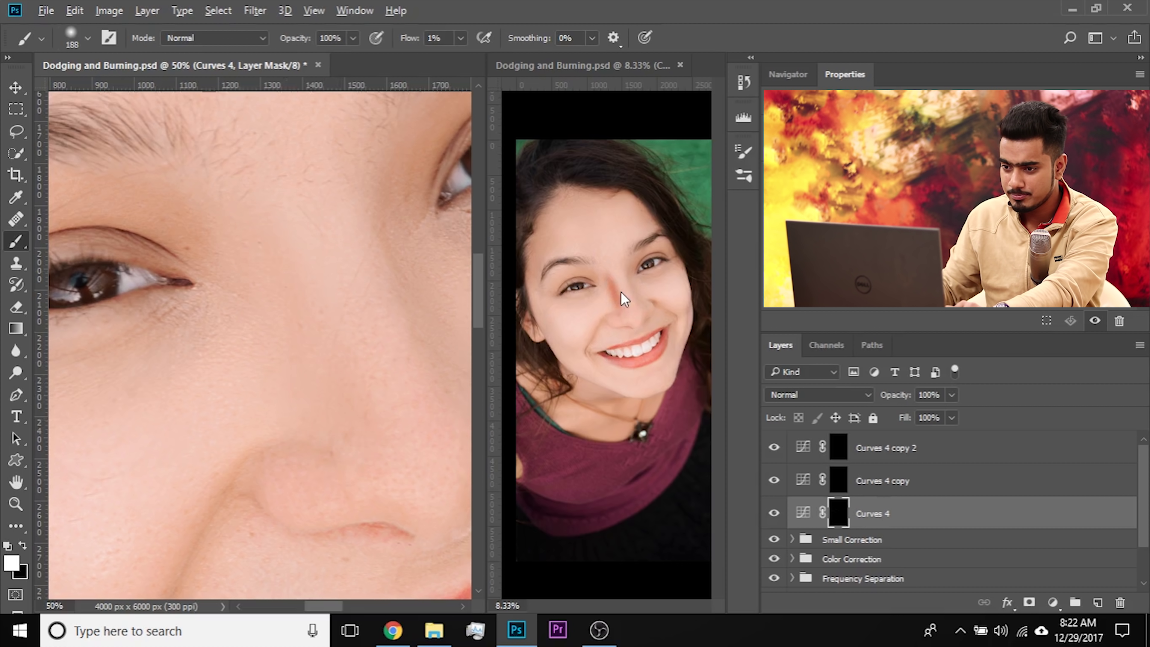
Step: Burn the area above the eyelid and down into the side of the nose bridge on the Curves 4 mask
mouse_move(276, 321)
left_mouse_down()
mouse_move(351, 331)
mouse_move(327, 322)
mouse_move(305, 267)
mouse_move(362, 278)
left_mouse_up()
right_click(316, 327, "alt")
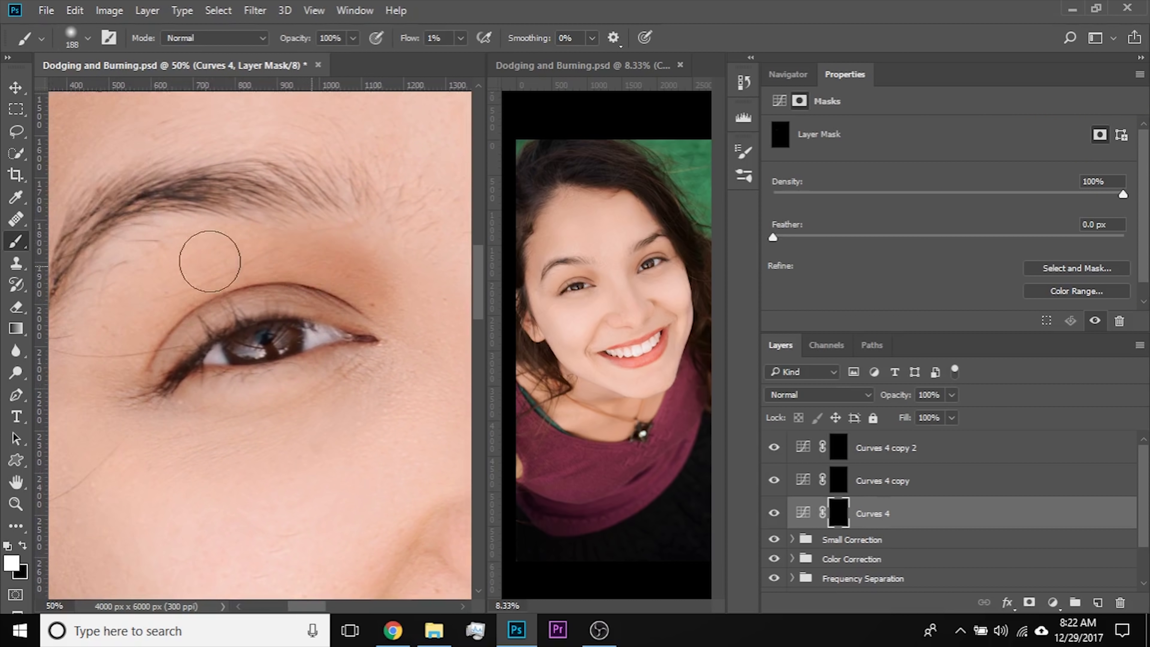
left_click_drag(210, 260, 249, 256)
mouse_move(346, 262)
left_mouse_down()
mouse_move(182, 226)
mouse_move(280, 317)
left_mouse_up()
left_click_drag(326, 427, 325, 410)
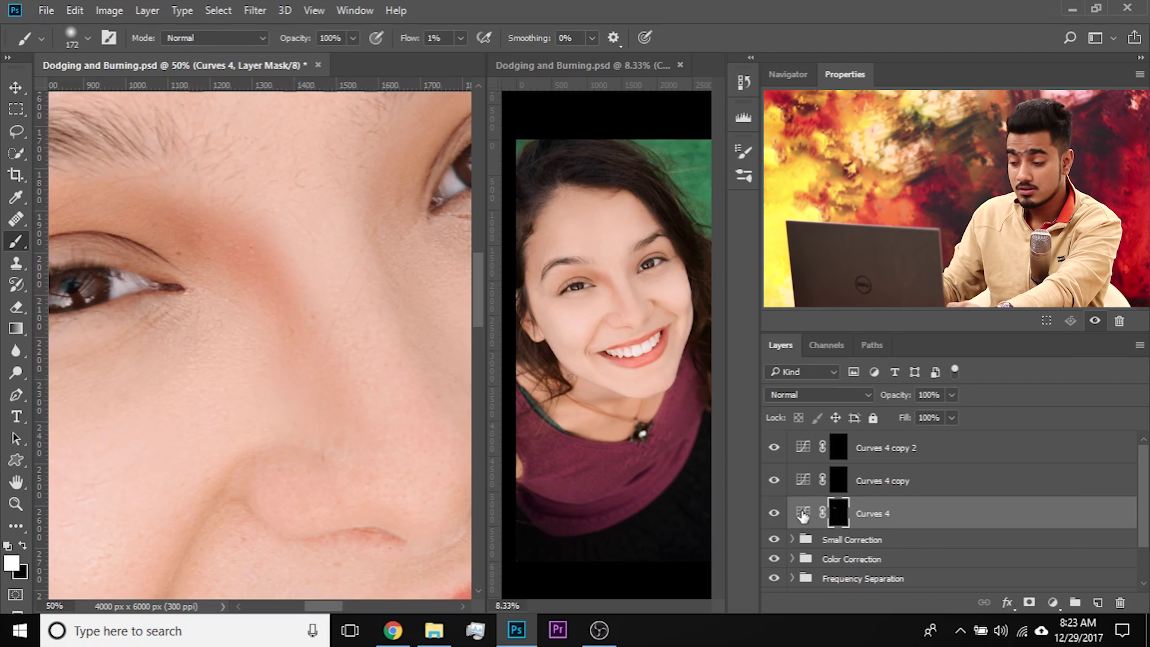
Step: Raise the Curves 4 curve's midpoint slightly and reselect its layer mask for painting around the eye
left_click(802, 515)
mouse_move(983, 240)
left_mouse_down()
mouse_move(973, 228)
mouse_move(987, 238)
left_mouse_up()
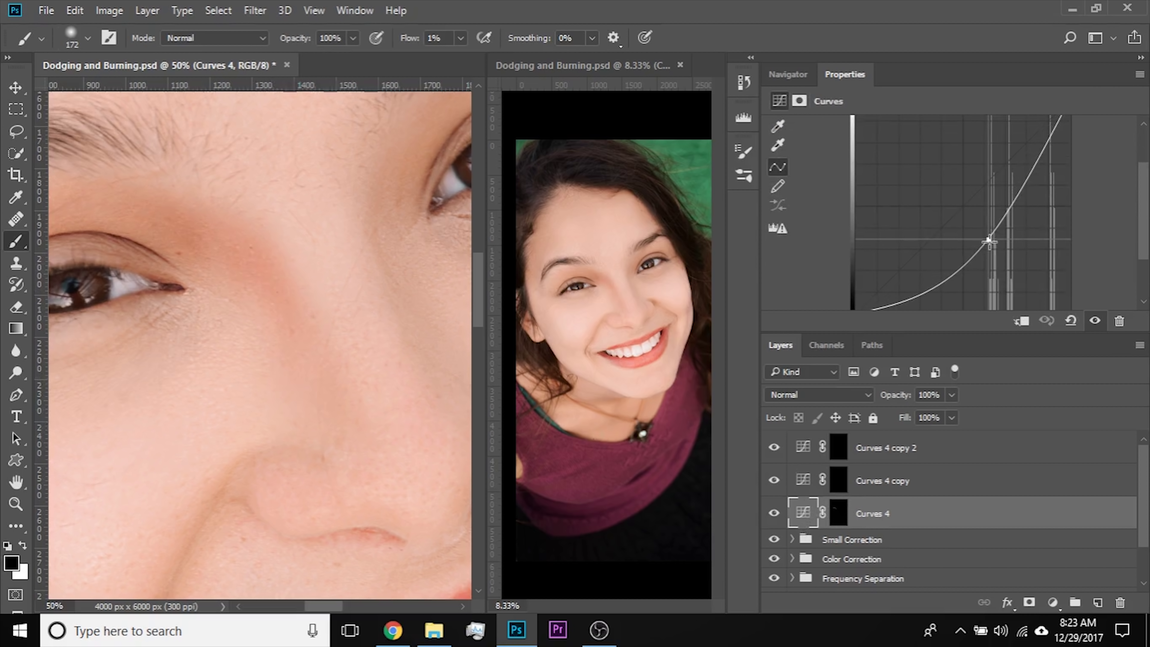
left_click(839, 519)
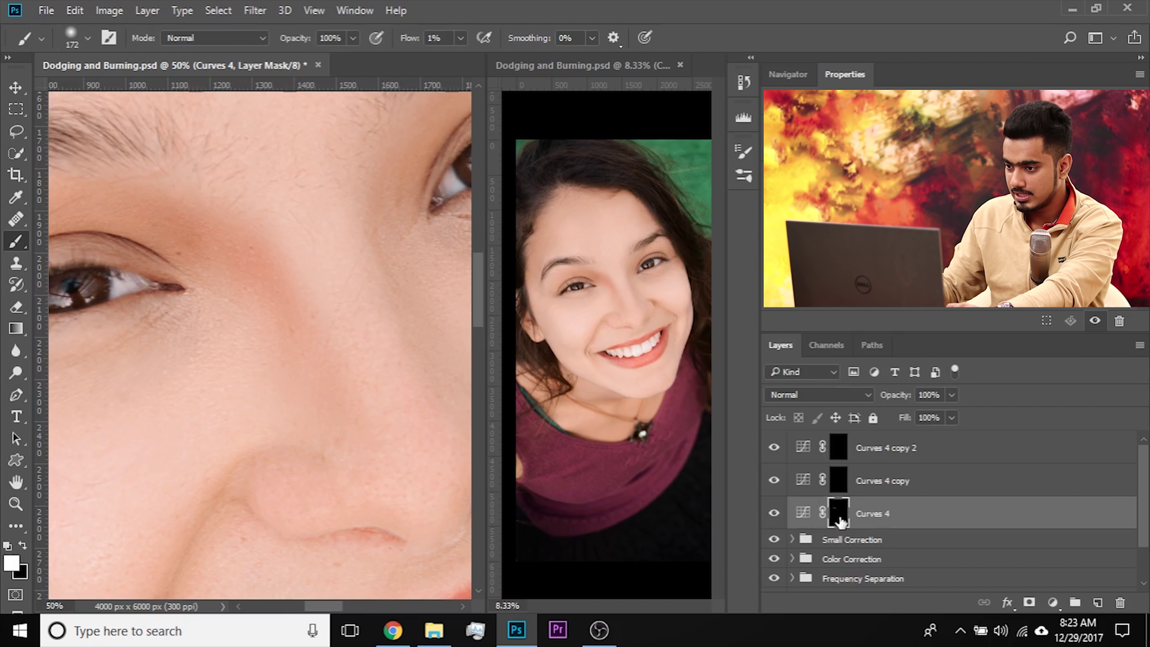
left_click_drag(248, 294, 336, 340)
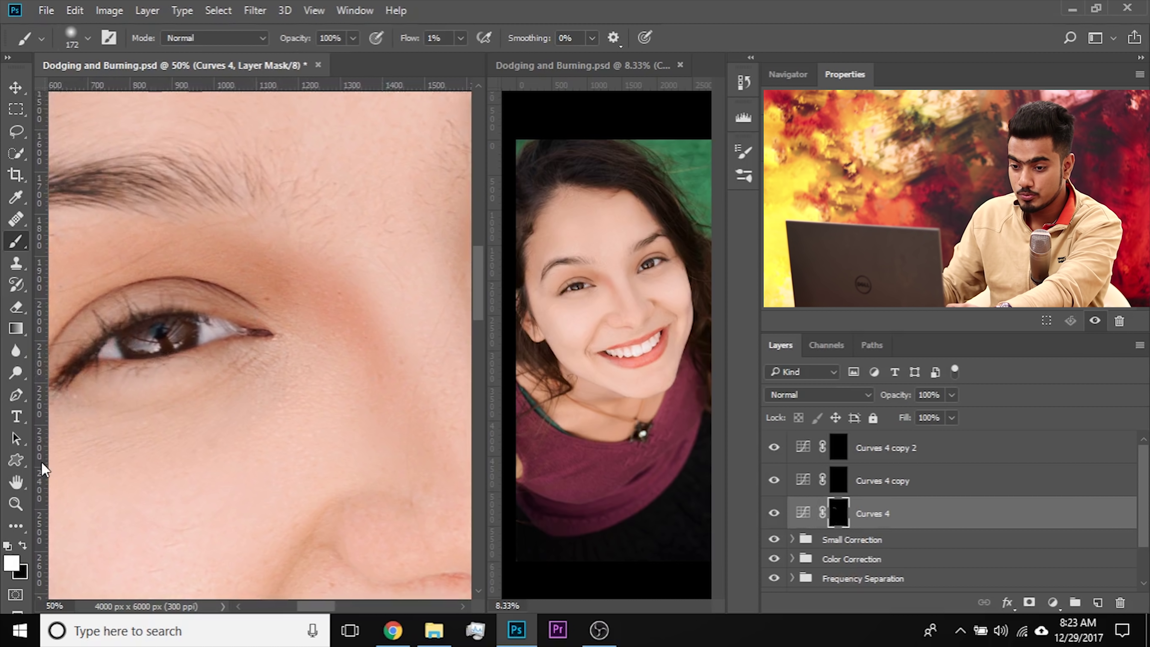
Step: Soften the burn around the eye's inner corner by painting black on the Curves 4 mask with a 280 px brush
left_click_drag(189, 347, 215, 354)
left_click(23, 545)
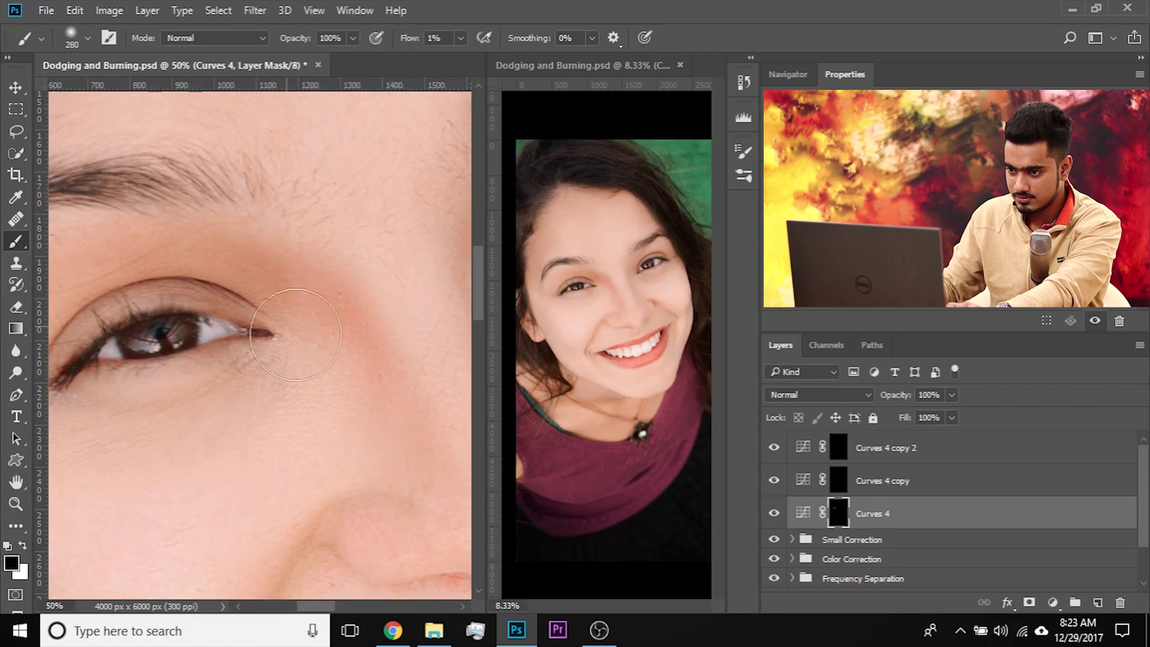
mouse_move(300, 306)
left_mouse_down()
mouse_move(267, 292)
mouse_move(385, 274)
left_mouse_up()
mouse_move(432, 440)
left_mouse_down()
mouse_move(363, 431)
mouse_move(259, 372)
mouse_move(267, 388)
mouse_move(246, 344)
left_mouse_up()
Step: Burn the area between the eye's inner corner and the nose bridge by painting white on the Curves 4 mask
key("ctrl+plus")
key("x")
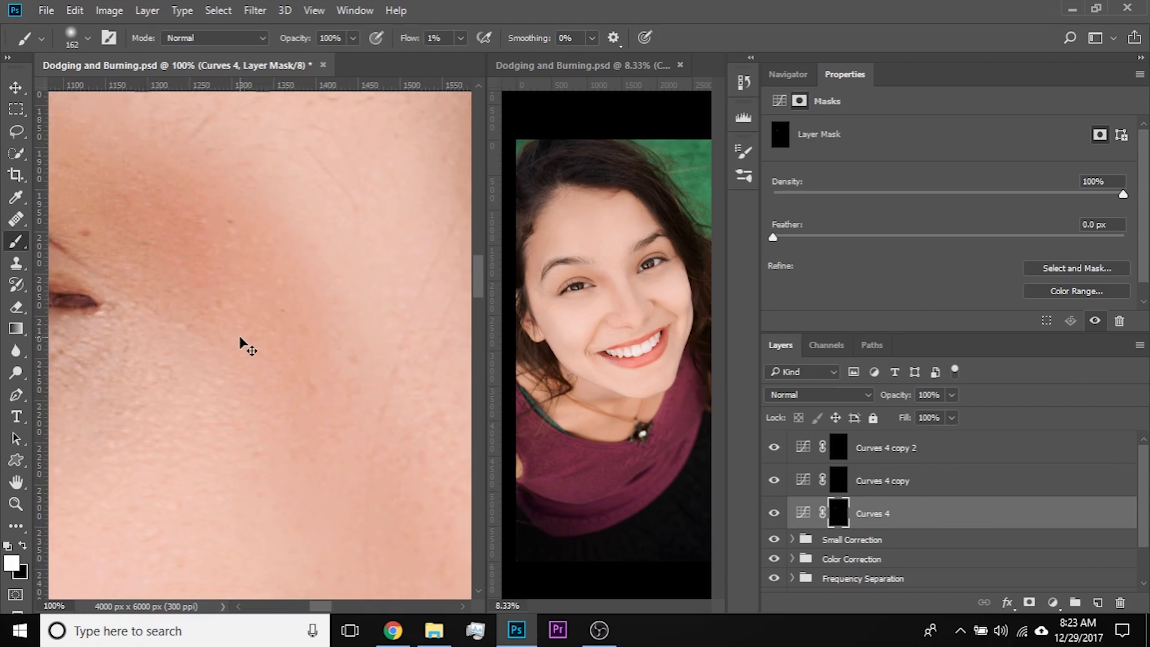
key("ctrl+minus")
mouse_move(321, 443)
left_mouse_down()
mouse_move(369, 424)
mouse_move(250, 212)
left_mouse_up()
mouse_move(240, 326)
left_mouse_down()
mouse_move(362, 441)
mouse_move(300, 315)
mouse_move(339, 341)
left_mouse_up()
Step: Raise the Curves 4 curve slightly and reselect its layer mask
left_click(803, 511)
left_click_drag(975, 281, 976, 270)
left_click(838, 512)
Step: Soften the burned shadow along the nose bridge by painting black on the mask with a 242 px brush
key("x")
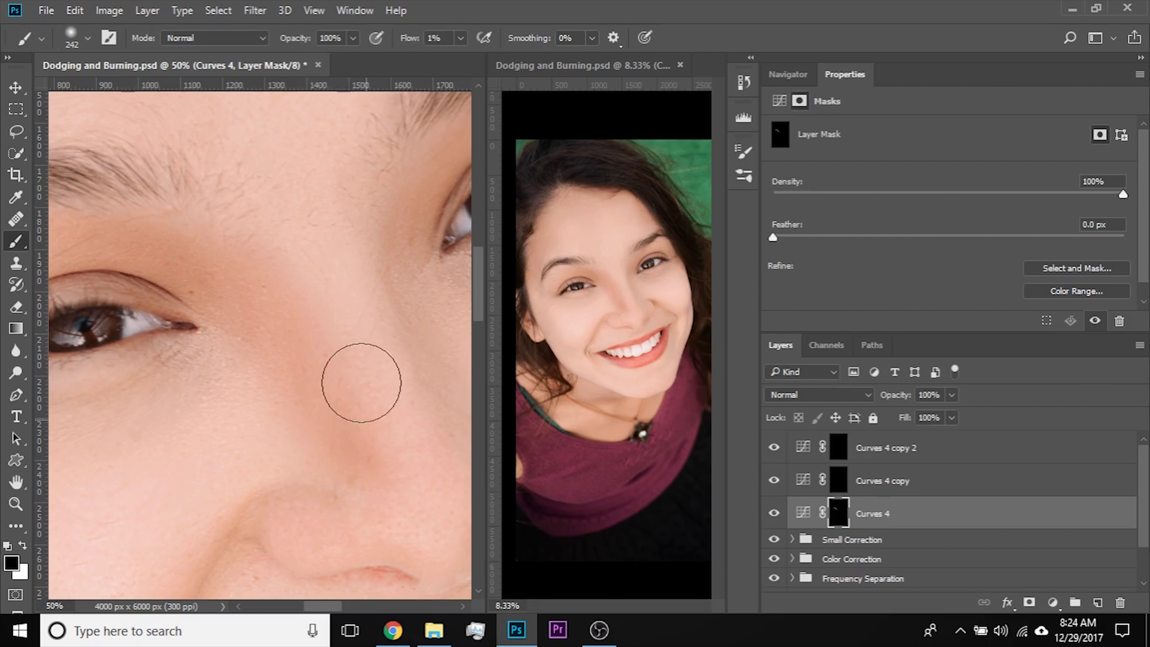
left_click_drag(359, 385, 427, 399)
left_click_drag(310, 295, 364, 403)
left_click_drag(290, 313, 353, 358)
left_click_drag(230, 264, 282, 251)
left_click_drag(467, 444, 283, 356)
Step: Compare the image with Curves 4 hidden and shown, and inspect its layer mask on its own
left_click(775, 512)
left_click(774, 512)
left_click(838, 513, "alt")
left_click(838, 513, "alt")
Step: Add more burn along the side of the nose with a smaller brush painting white on the Curves 4 mask
mouse_move(209, 317)
left_mouse_down()
mouse_move(408, 431)
mouse_move(428, 476)
mouse_move(216, 303)
left_mouse_up()
key("x")
key("bracketleft")
key("bracketleft")
key("bracketleft")
mouse_move(461, 480)
left_mouse_down()
mouse_move(354, 431)
mouse_move(303, 388)
left_mouse_up()
left_click_drag(298, 449, 267, 449)
Step: Blend the burned edges with a larger brush painting black, and return the foreground colour to white
key("x")
key("bracketright")
key("bracketright")
key("bracketright")
mouse_move(294, 248)
left_mouse_down()
mouse_move(296, 317)
mouse_move(248, 331)
mouse_move(233, 354)
mouse_move(252, 331)
mouse_move(278, 365)
mouse_move(290, 359)
left_mouse_up()
key("x")
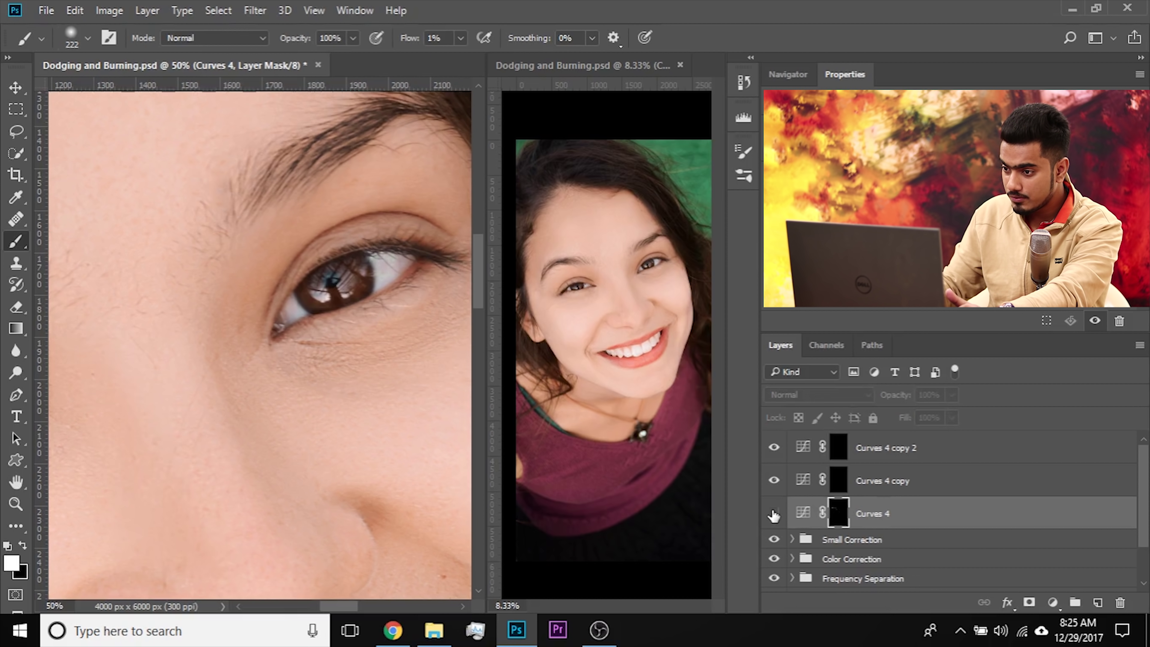
Step: Enlarge the overview window to 12.5% zoom centred on the face, and return to the close-up window at the other eye
left_click_drag(325, 370, 272, 380)
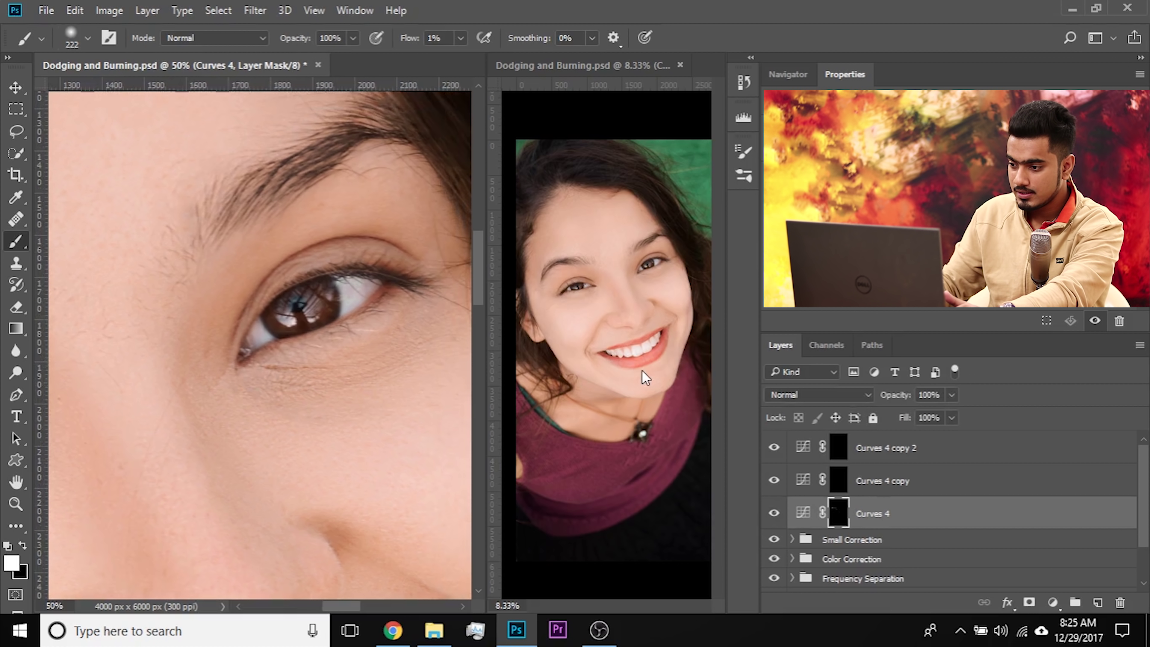
left_click(575, 68)
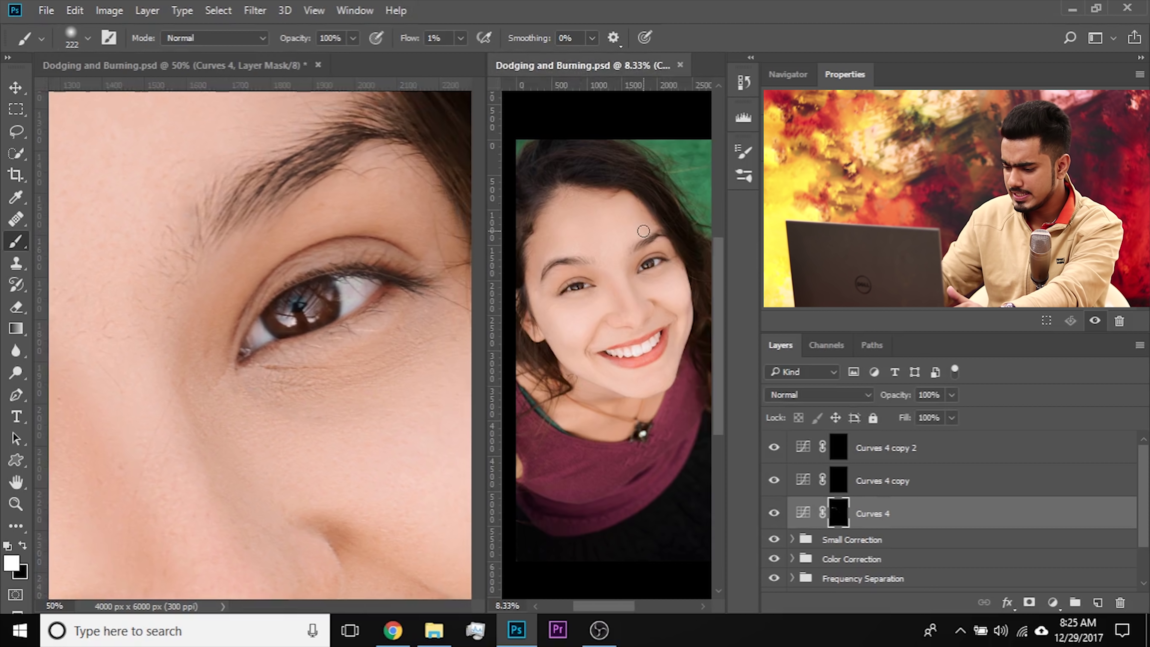
key("ctrl+plus")
mouse_move(574, 255)
left_mouse_down()
mouse_move(548, 270)
mouse_move(588, 265)
left_mouse_up()
left_click(224, 298)
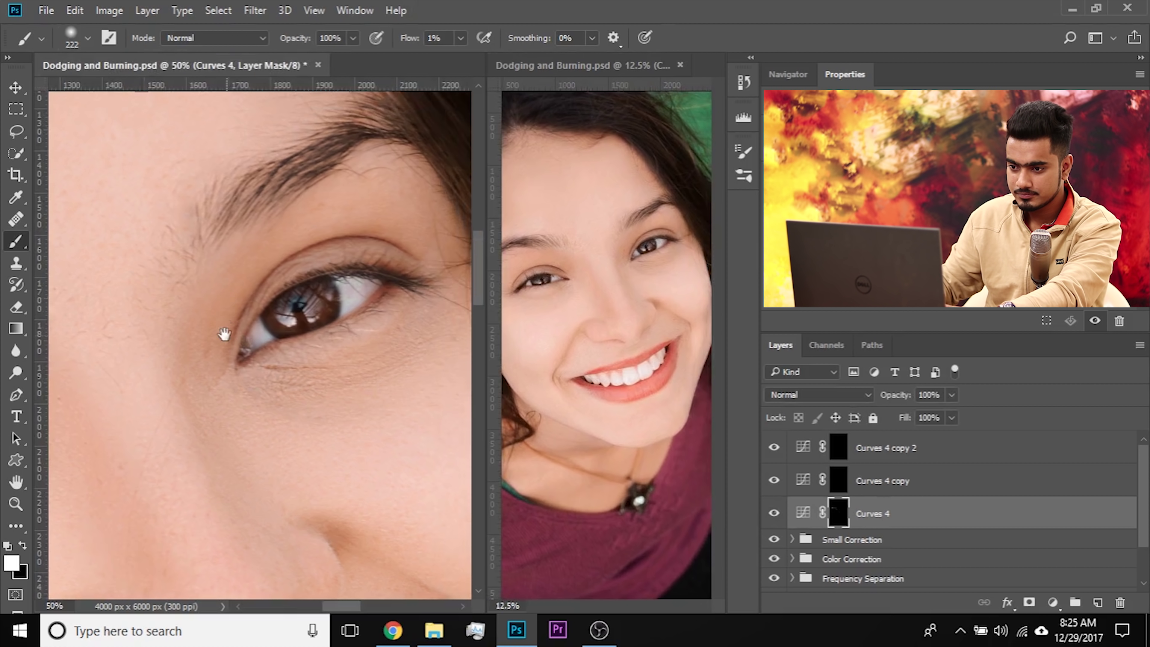
Step: Burn the inner corner of the other eye's socket with a 182 px brush painting white on the Curves 4 mask
left_click_drag(231, 326, 244, 308)
key("bracketleft")
key("bracketleft")
key("bracketleft")
key("bracketleft")
key("x")
key("x")
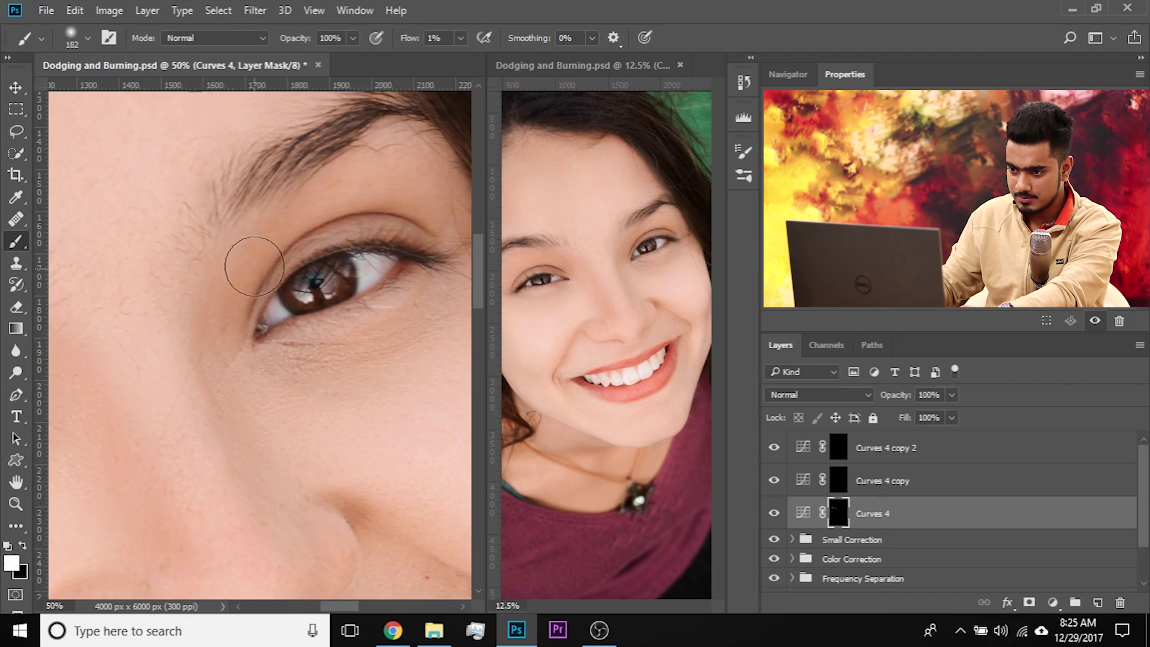
left_click_drag(242, 339, 238, 301)
Step: Burn the area between the eyebrow and upper eyelid with a 166 px brush, refining the eyelid crease at 54 px
left_click_drag(285, 191, 249, 252)
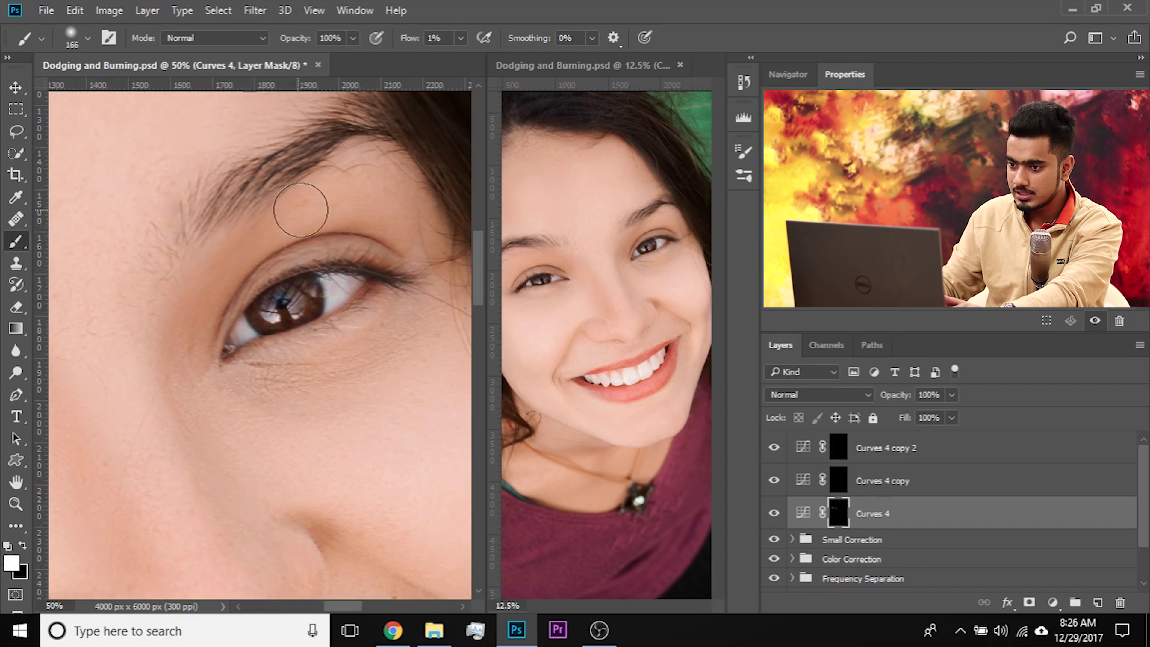
left_click_drag(275, 247, 240, 247)
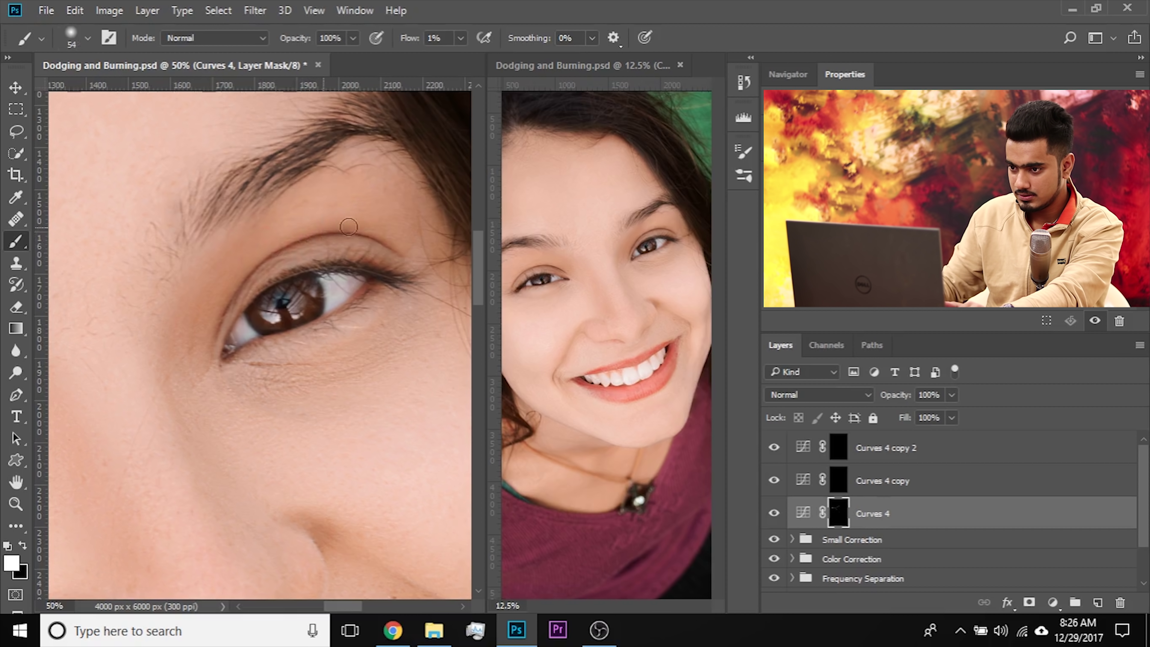
left_click_drag(208, 314, 292, 232)
left_click_drag(255, 276, 280, 279)
Step: Burn the side of the nose below this eye down toward the nostril, starting with a 158 px brush
left_click_drag(315, 436, 247, 336)
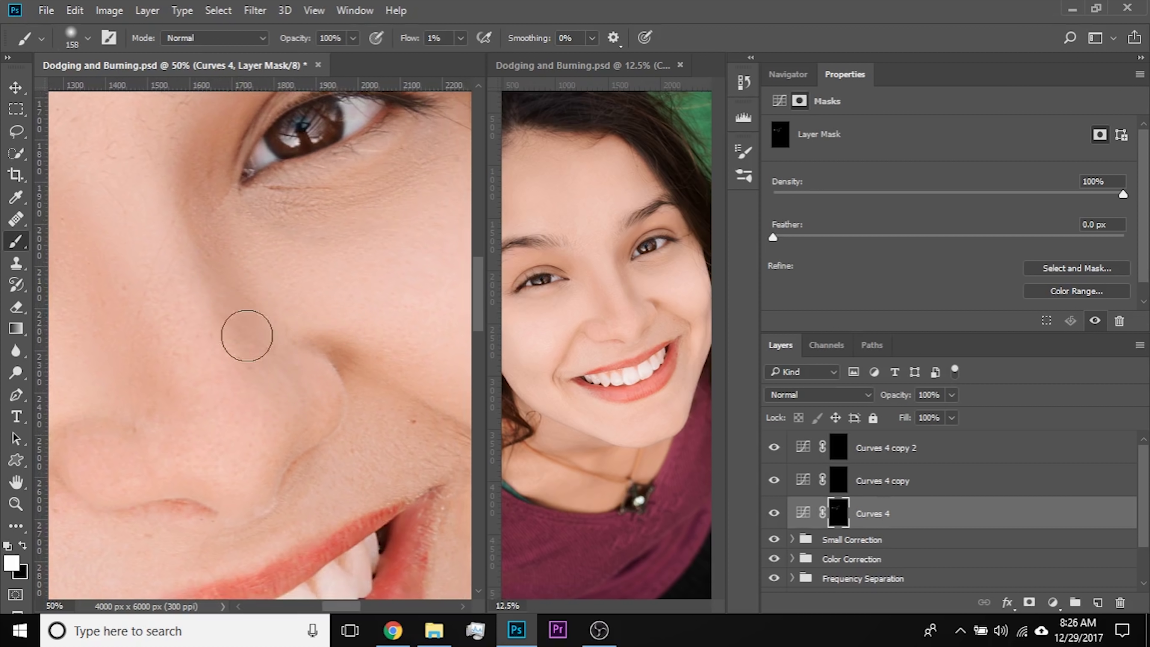
left_click_drag(305, 391, 288, 422)
left_click_drag(233, 316, 249, 315)
mouse_move(266, 352)
left_mouse_down()
mouse_move(248, 357)
mouse_move(277, 345)
left_mouse_up()
left_click_drag(303, 400, 362, 394)
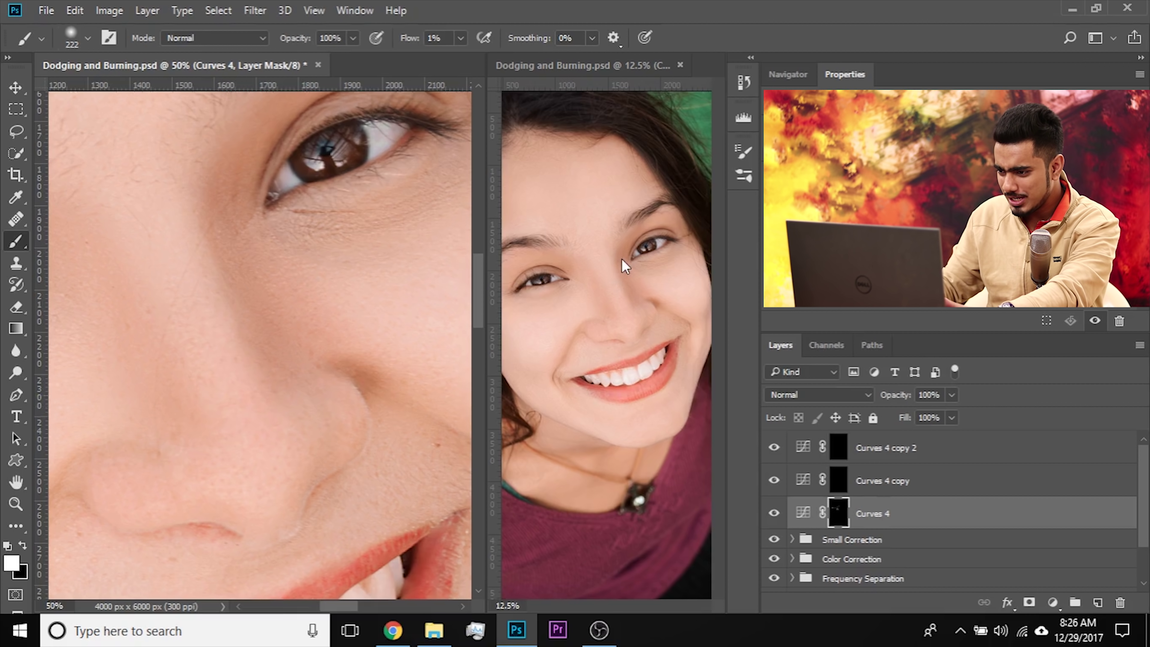
Step: Check Curves 4's effect and deepen the burn from the eye's inner corner down the side of the nose with 222 and 190 px brushes
left_click(774, 513)
left_click_drag(257, 324, 185, 365)
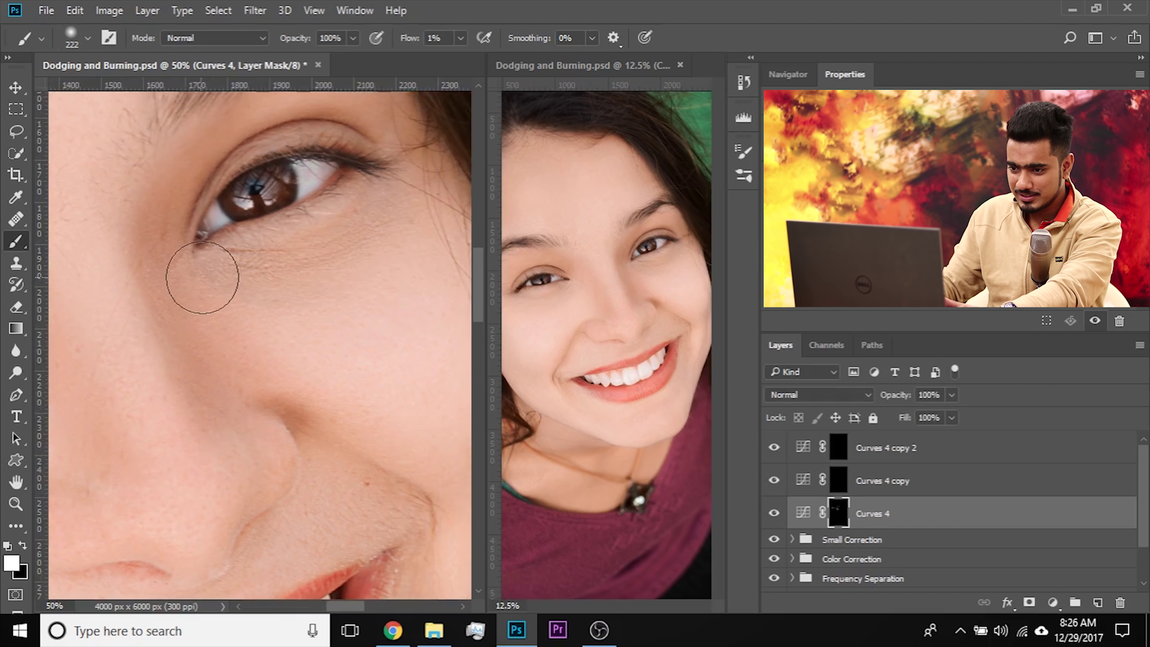
mouse_move(207, 303)
left_mouse_down()
mouse_move(259, 356)
mouse_move(227, 352)
left_mouse_up()
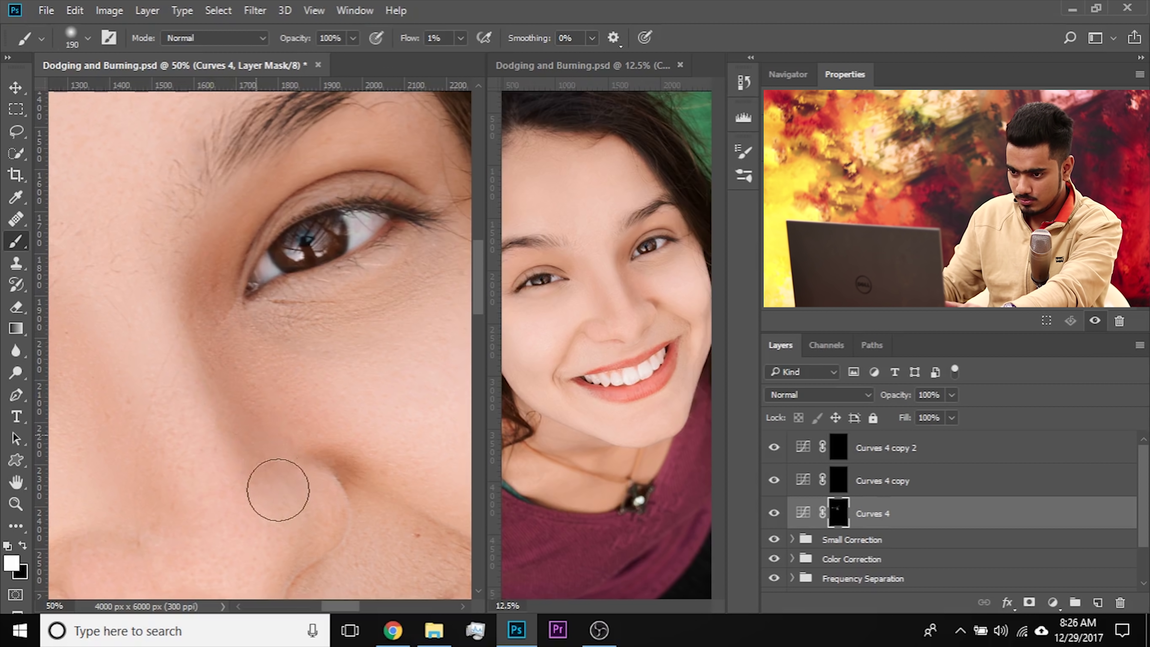
left_click_drag(280, 403, 303, 376)
left_click_drag(213, 403, 232, 413)
left_click_drag(228, 265, 213, 348)
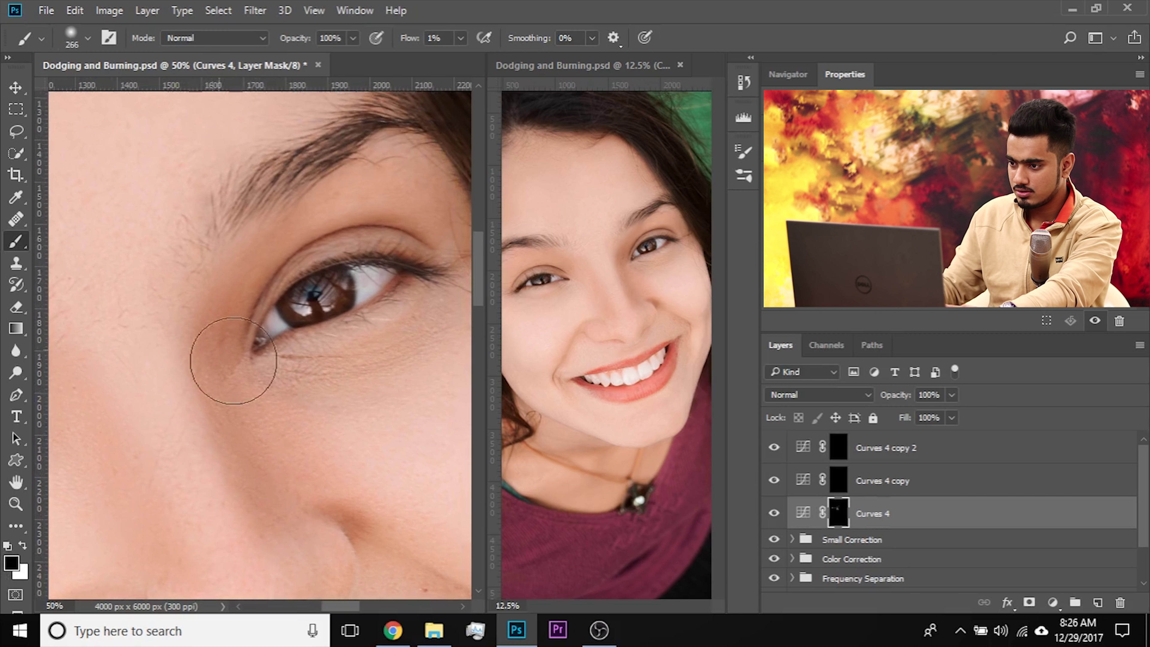
Step: Soften the burn beside the eye's inner corner with a 266 px brush painting black, and compare with Curves 4 hidden
mouse_move(285, 416)
left_mouse_down()
mouse_move(262, 351)
mouse_move(230, 358)
left_mouse_up()
left_click(779, 517)
left_click(779, 517)
left_click_drag(208, 402, 173, 474)
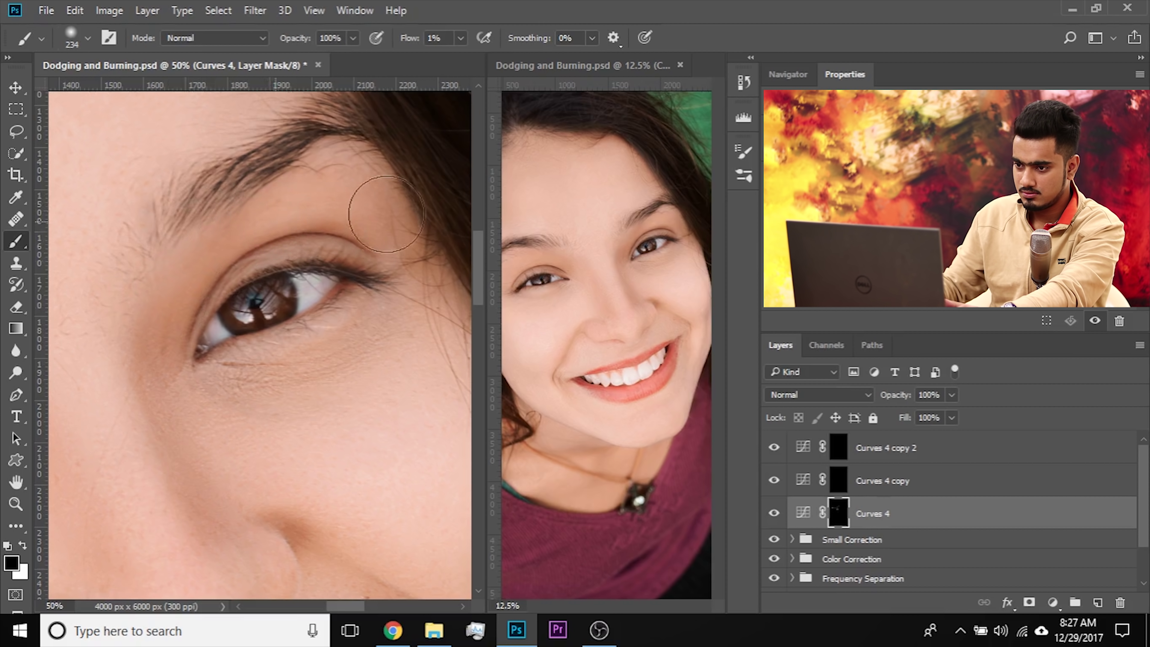
Step: Soften the outer end of the upper eyelid with a 234 px black brush, and compare the contouring with Curves 4 hidden and shown
left_click_drag(386, 214, 456, 150)
left_click(774, 512)
left_click(774, 512)
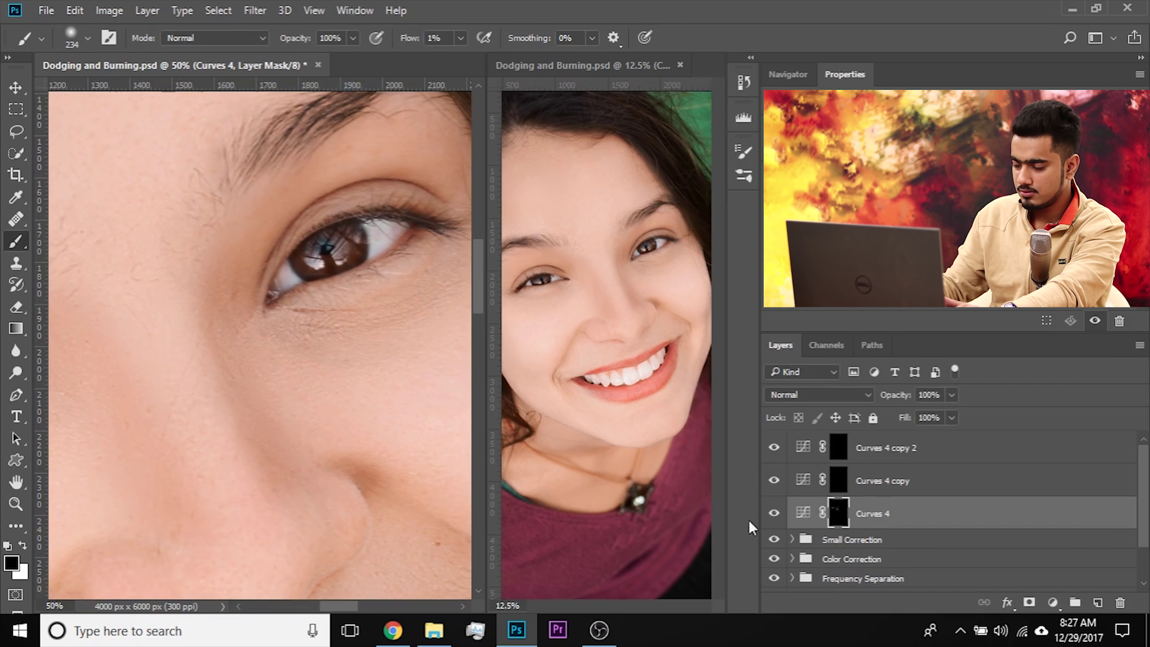
left_click_drag(237, 500, 281, 421)
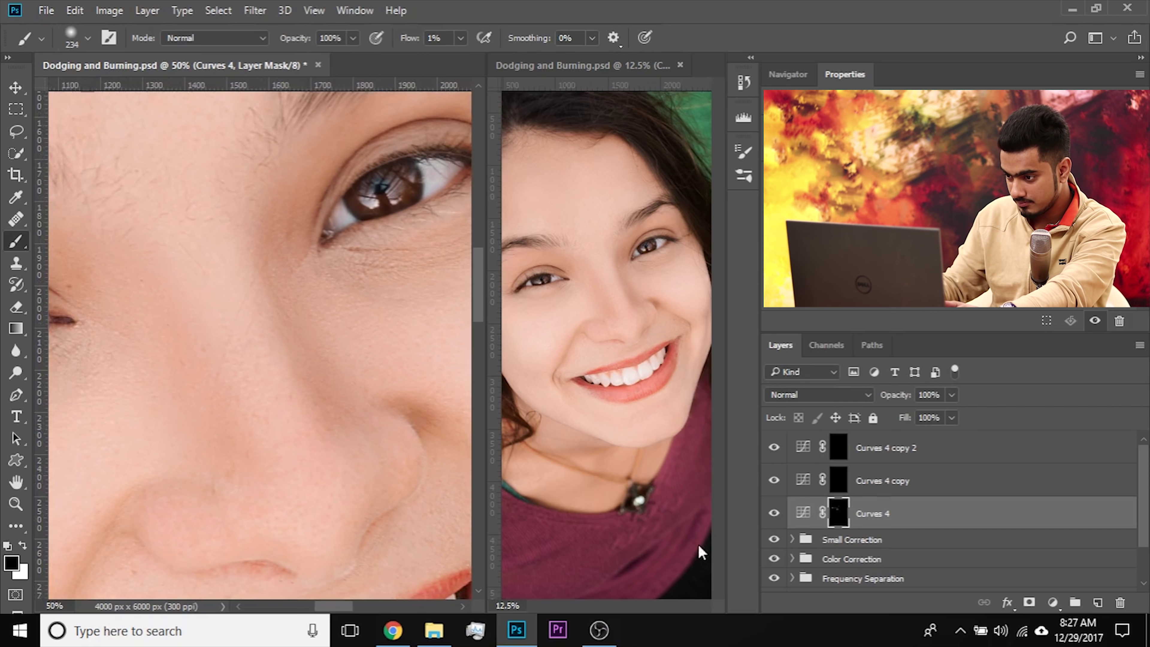
left_click(774, 512)
left_click(774, 512)
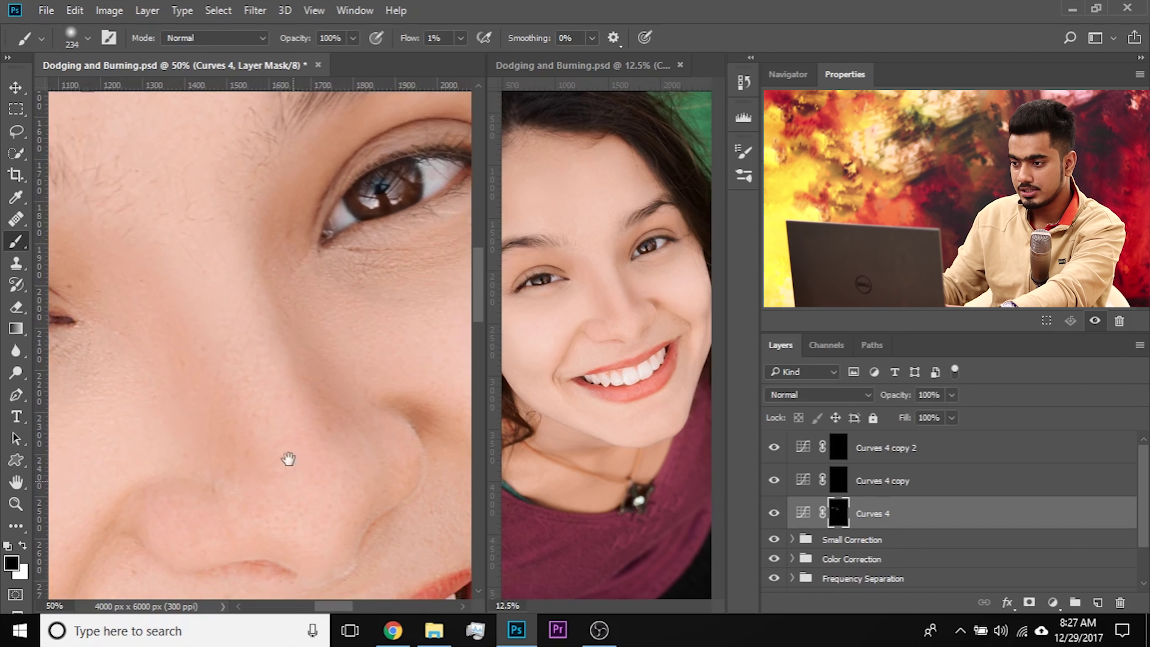
Step: Burn the lower side of the nose around the nostril with a 142 px brush painting white on the Curves 4 mask
left_click_drag(288, 458, 277, 389)
left_click_drag(391, 506, 349, 462)
left_click_drag(295, 491, 339, 465)
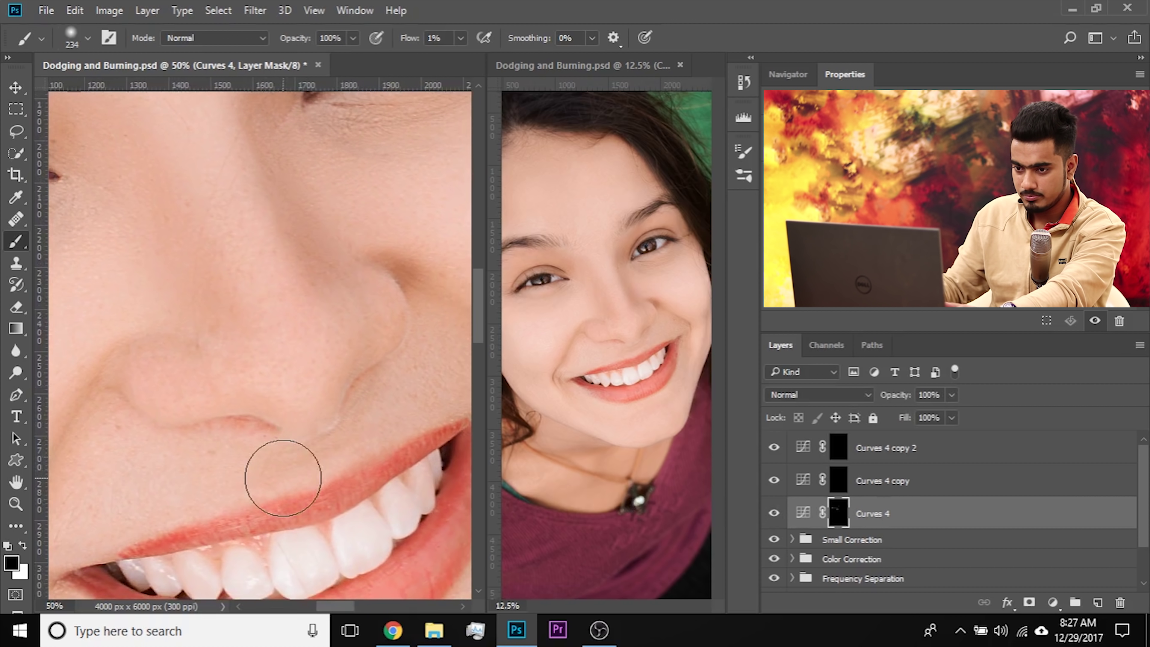
left_click_drag(216, 388, 209, 389)
key("x")
left_click_drag(311, 404, 267, 407)
left_click_drag(338, 363, 309, 400)
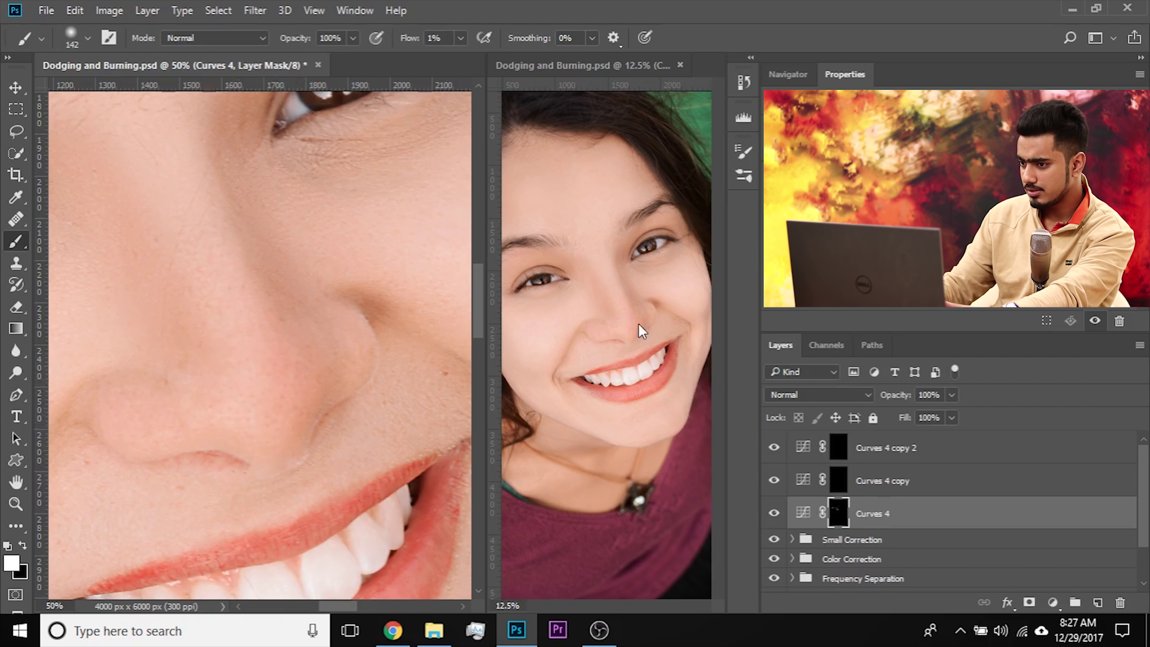
Step: Burn the crease where the nostril meets the cheek with a 118 px brush
left_click_drag(185, 432, 169, 440)
left_click_drag(282, 414, 275, 414)
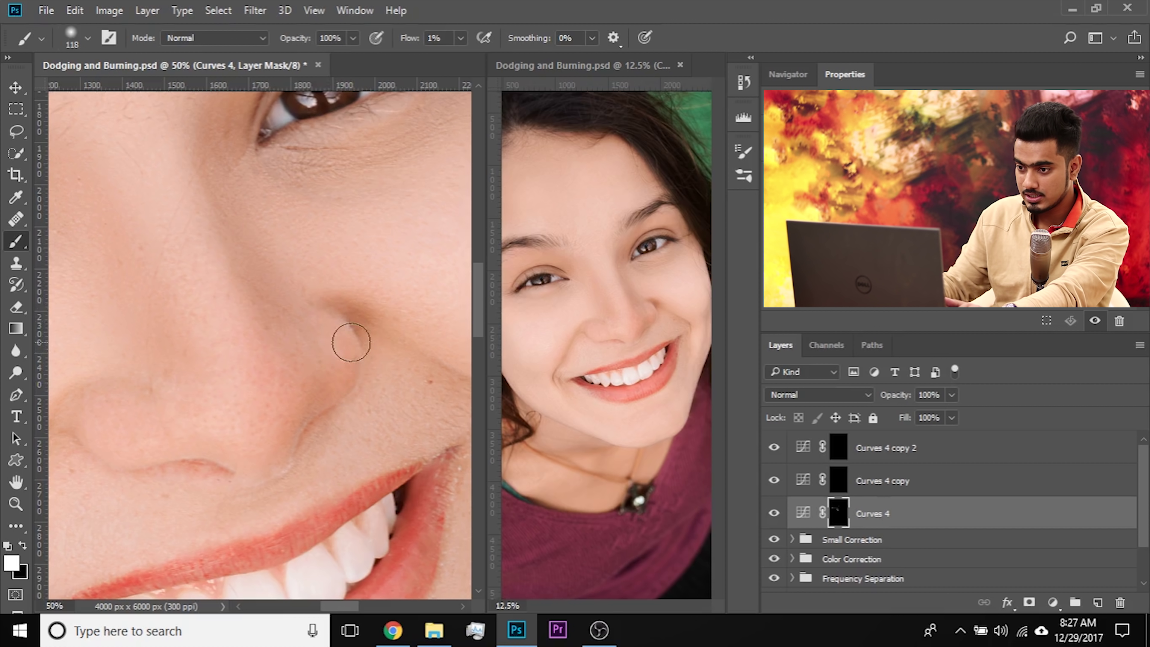
left_click_drag(283, 421, 322, 405)
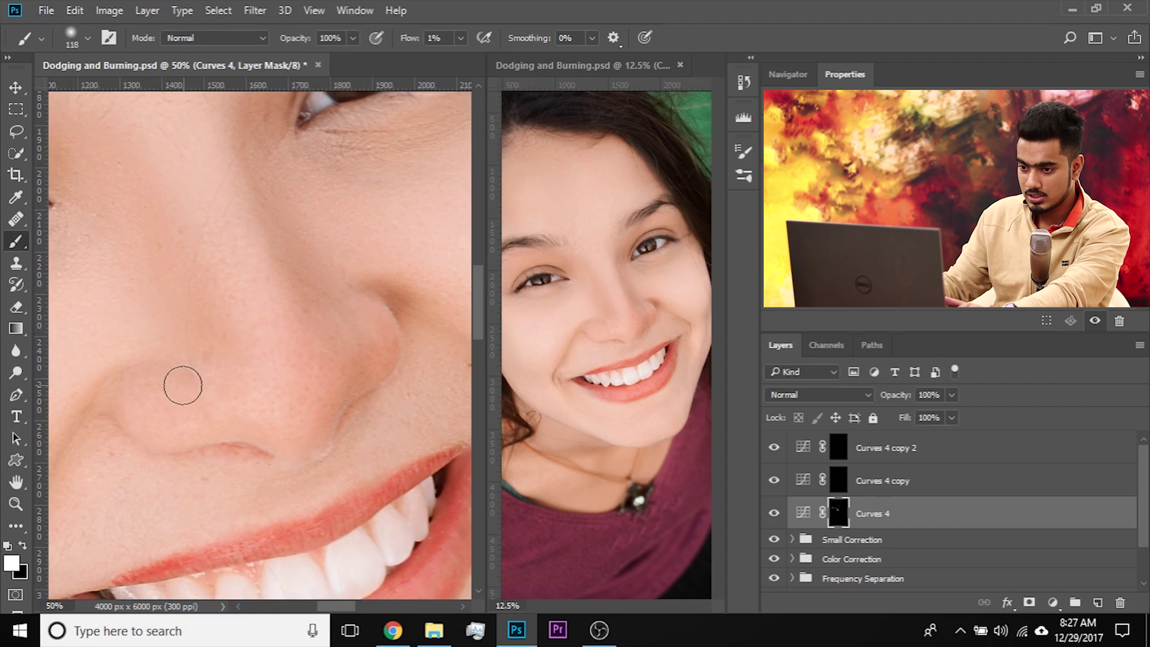
Step: Burn the underside of the nose tip and the opposite nostril on the Curves 4 mask
left_click_drag(191, 441, 259, 443)
left_click_drag(303, 403, 295, 419)
left_click_drag(344, 456, 261, 445)
mouse_move(282, 450)
left_mouse_down()
mouse_move(302, 439)
mouse_move(273, 435)
mouse_move(333, 402)
left_mouse_up()
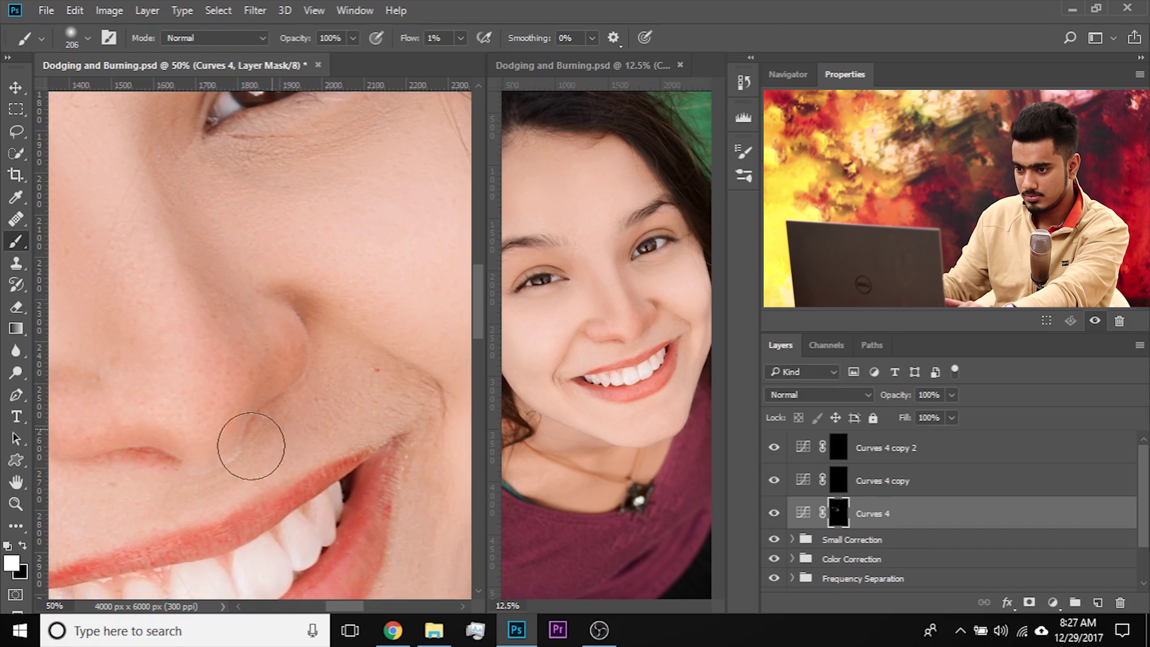
Step: Burn below the nostril with a 206 px brush, and soften the opposite nostril with a 430 px brush painting black
left_click_drag(182, 414, 229, 406)
left_click_drag(225, 469, 244, 466)
mouse_move(287, 339)
left_mouse_down()
mouse_move(318, 400)
mouse_move(313, 382)
mouse_move(285, 382)
mouse_move(225, 437)
left_mouse_up()
left_click_drag(146, 467, 213, 467)
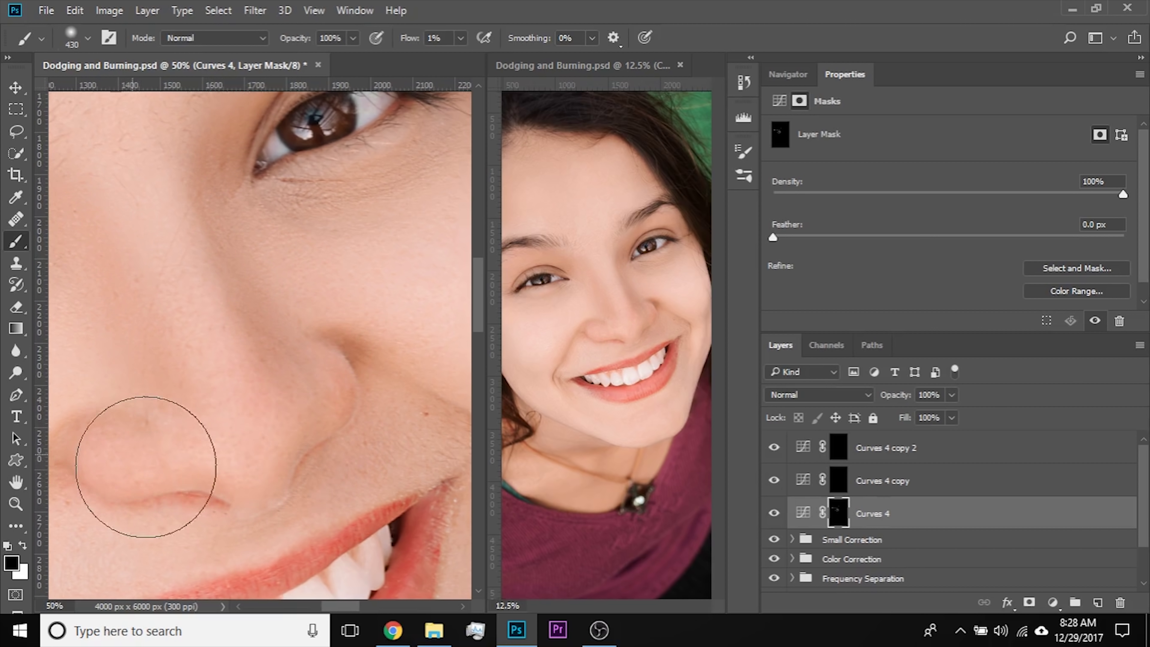
Step: Compare the eye and nose contouring across the face with Curves 4 hidden and shown
left_click(774, 512)
left_click(774, 512)
left_click_drag(249, 420, 194, 428)
mouse_move(267, 422)
left_mouse_down()
mouse_move(380, 429)
mouse_move(333, 436)
mouse_move(353, 439)
mouse_move(314, 463)
left_mouse_up()
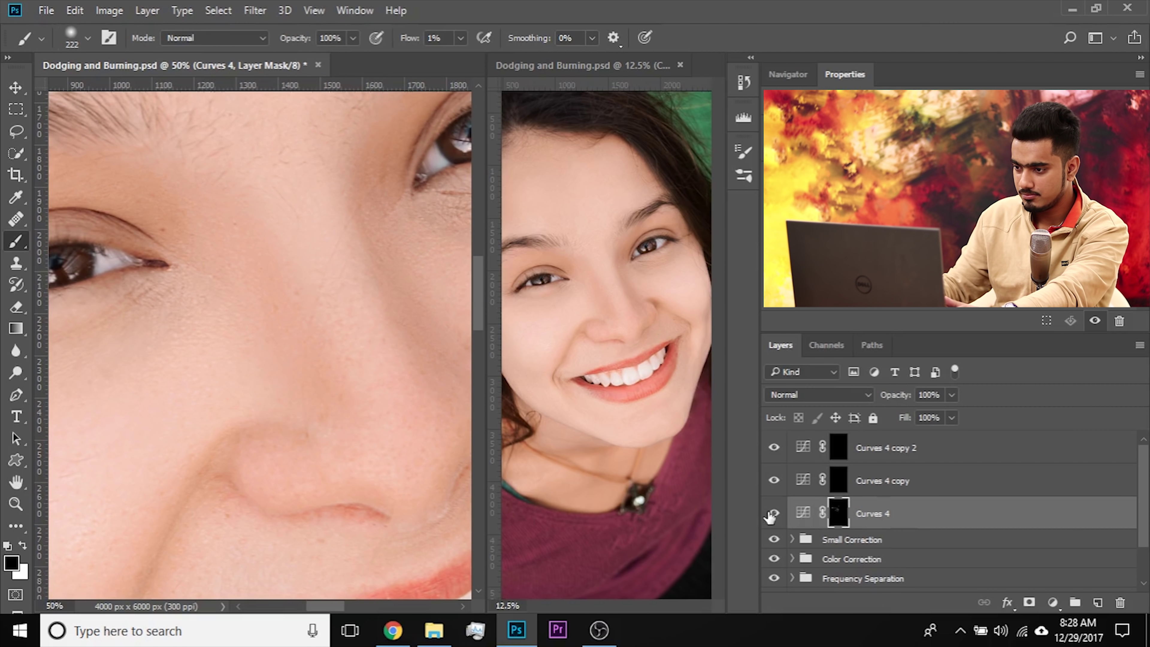
left_click(774, 513)
left_click(773, 513)
left_click(773, 513)
left_click(772, 514)
left_click_drag(318, 472, 262, 455)
left_click_drag(367, 459, 279, 444)
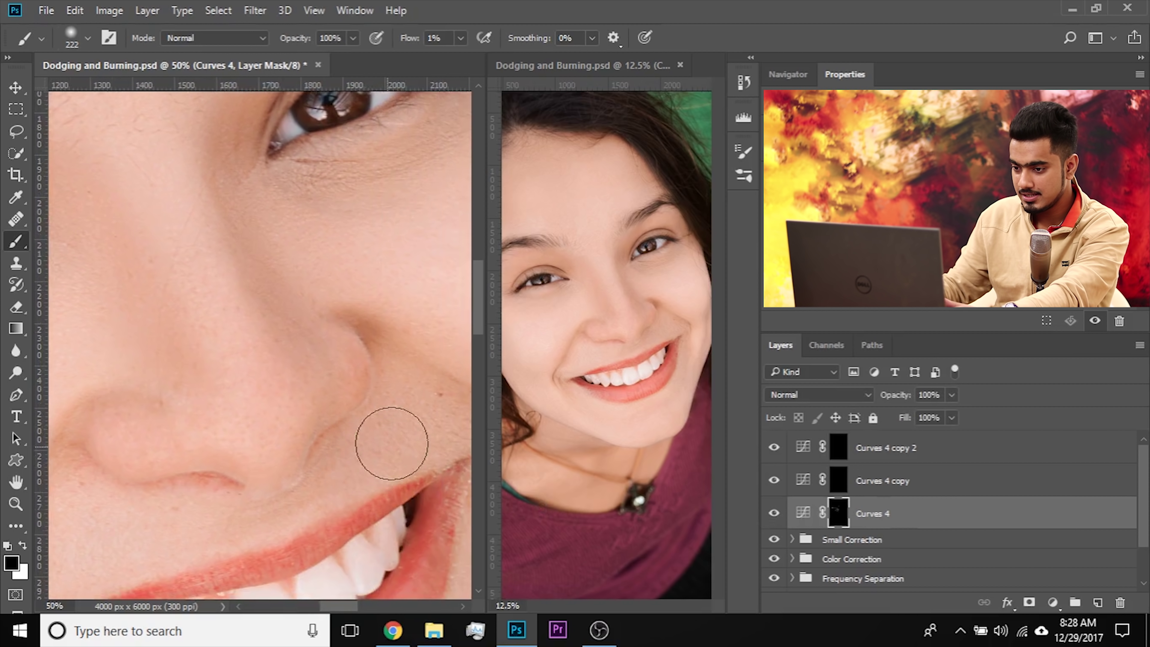
Step: Lower the Curves 4 layer's opacity to 90%
left_click_drag(191, 365, 386, 453)
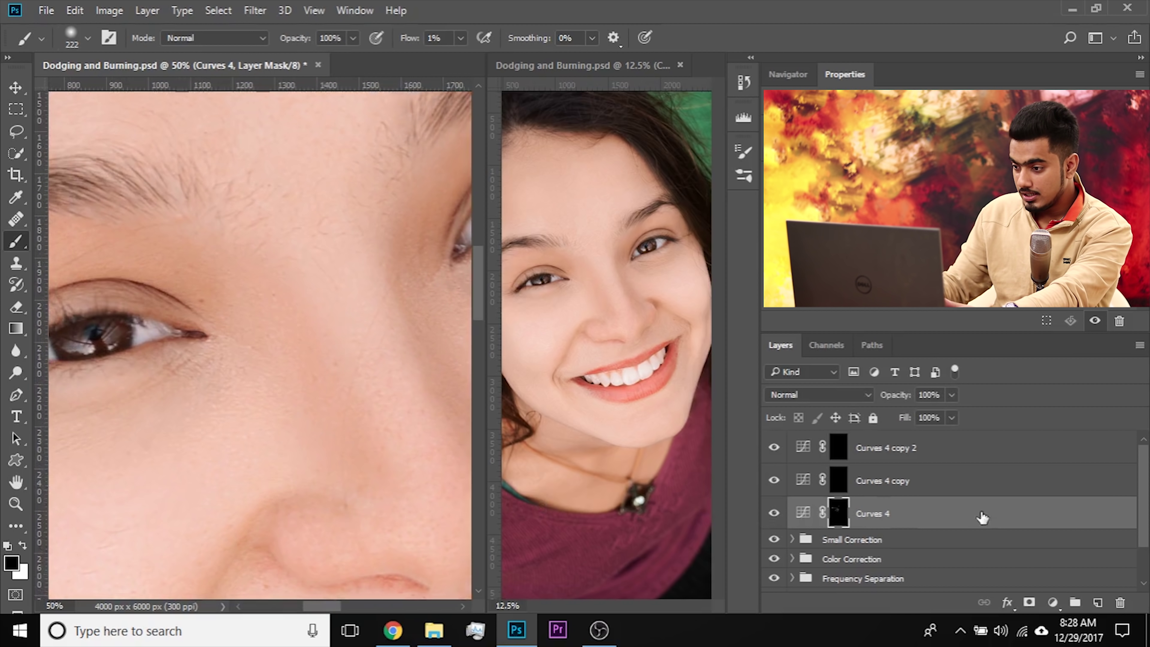
left_click(951, 395)
left_click_drag(895, 420, 1019, 412)
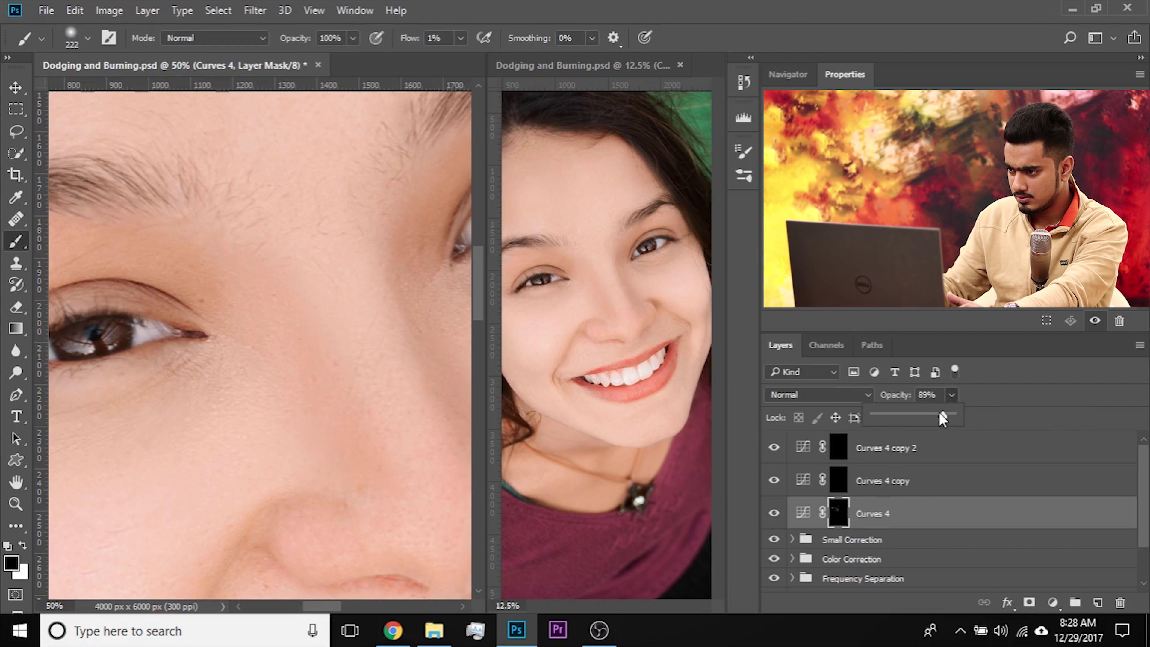
left_click_drag(940, 398, 942, 397)
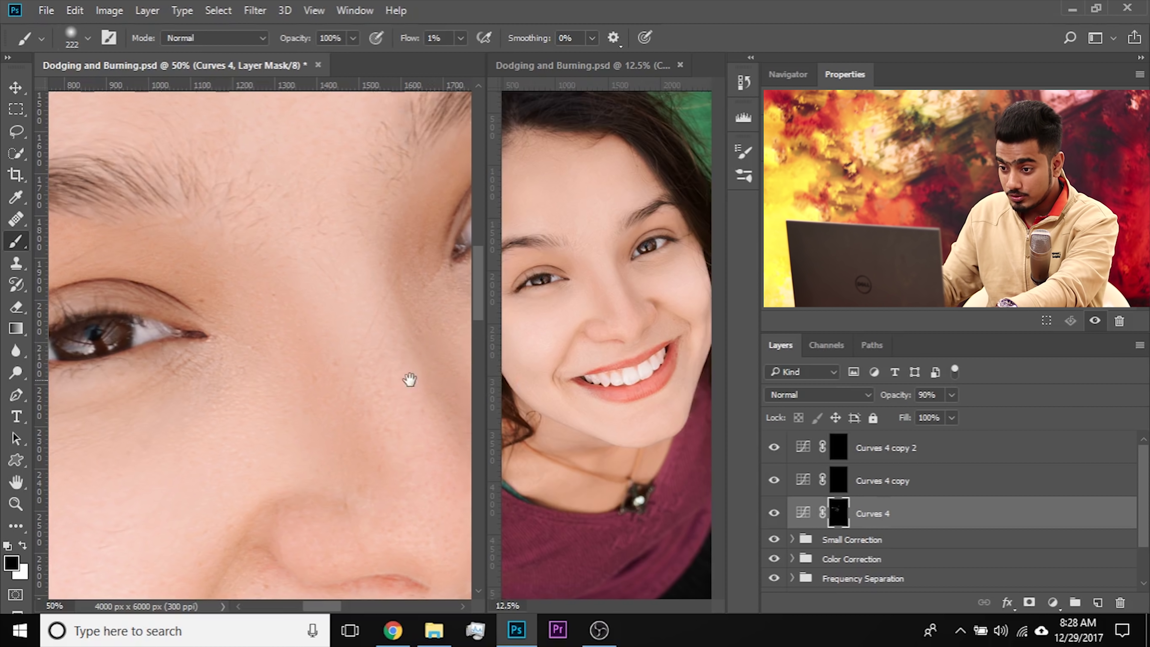
Step: Review both eyes and the nose, and select the Curves 4 copy layer's mask
left_click_drag(410, 380, 291, 317)
scroll(264, 308, "up", 3)
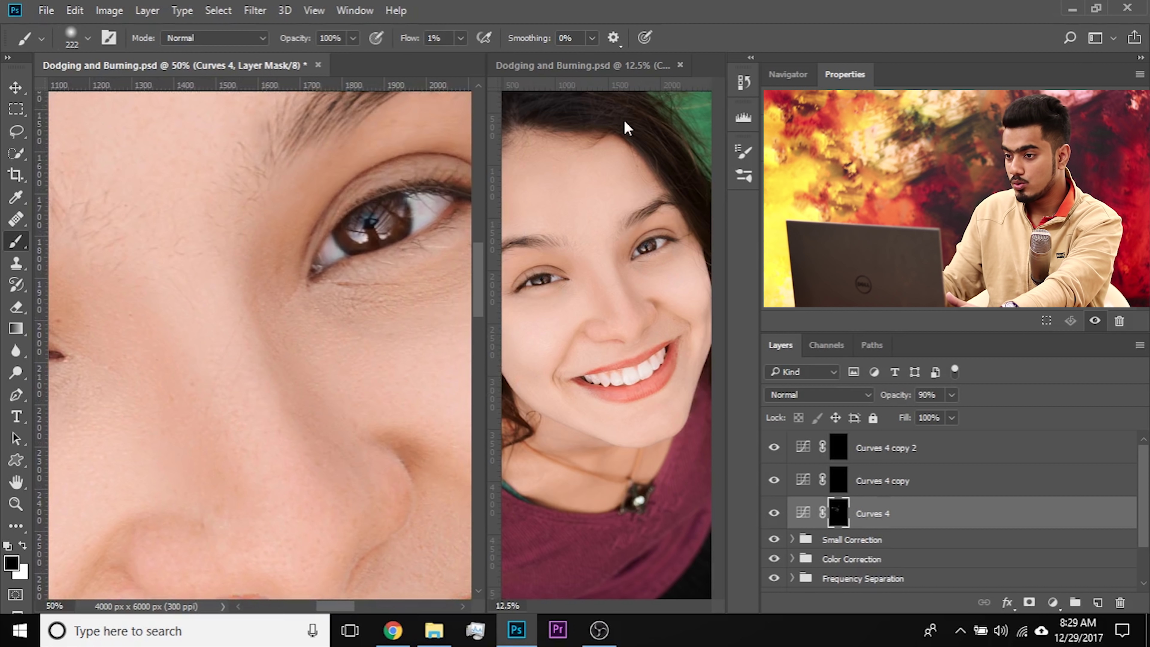
scroll(323, 302, "up", 3)
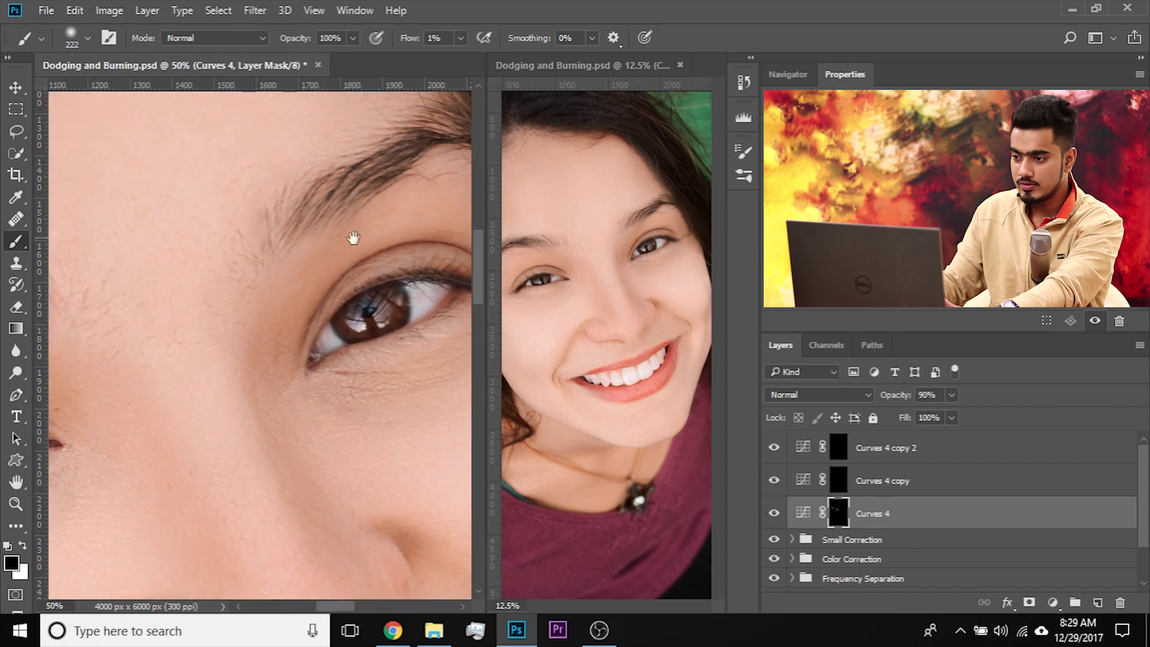
left_click_drag(208, 300, 334, 288)
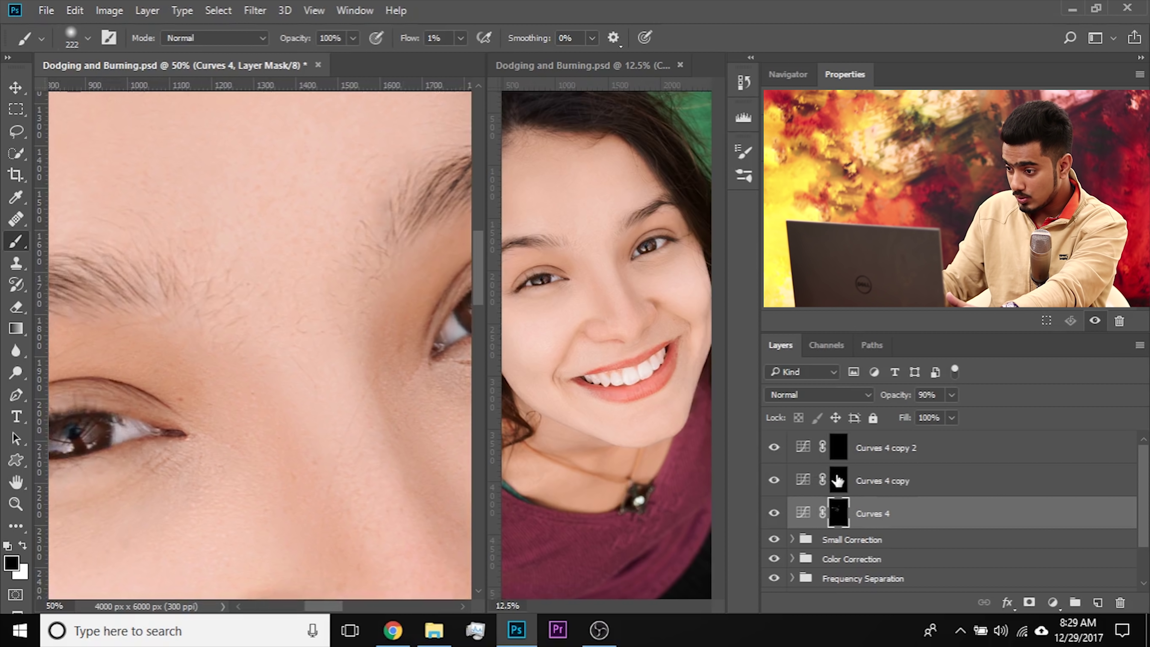
left_click(838, 483)
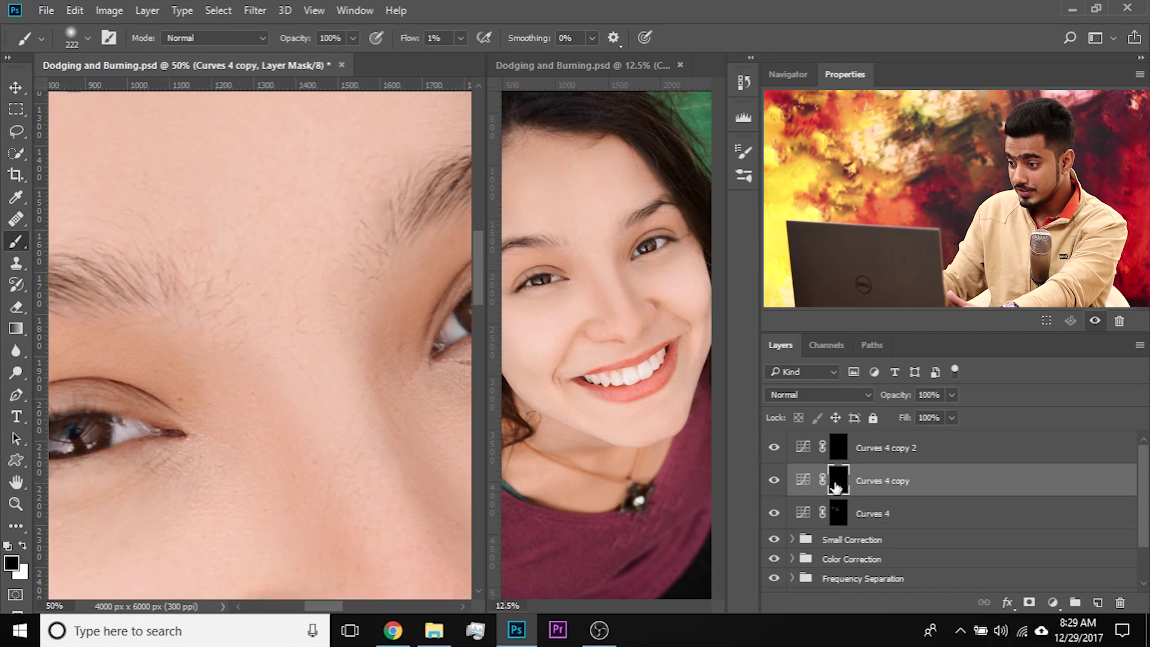
left_click(840, 515)
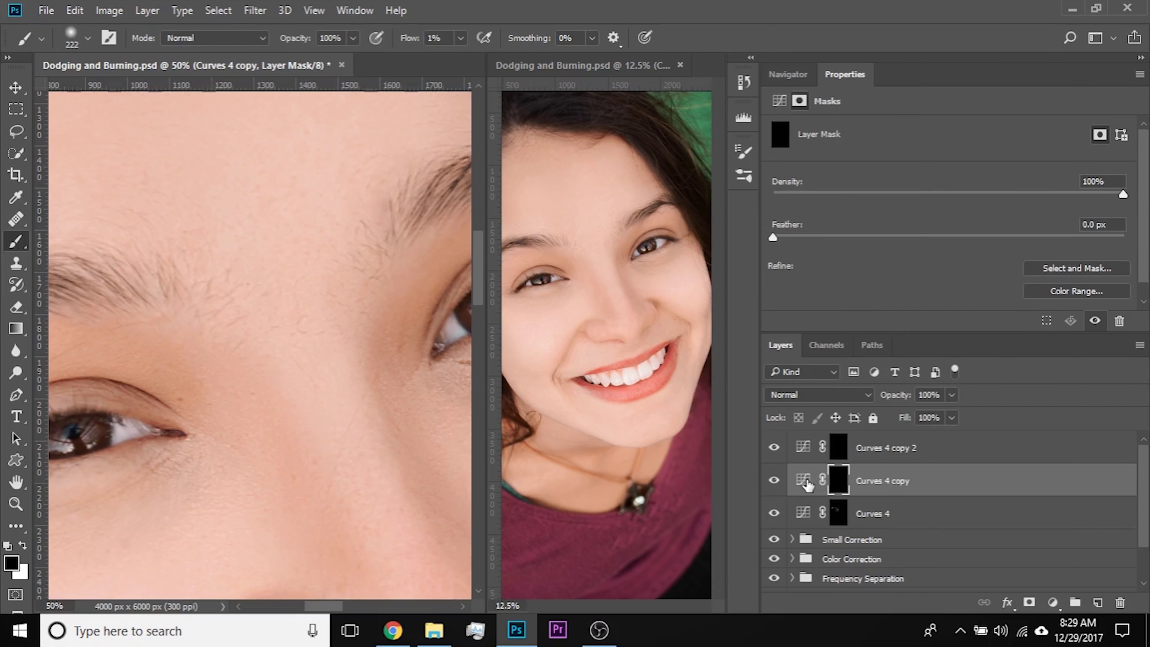
Step: Check the Curves 4 copy layer's curve, select its mask again, and examine the face down to the cheek
left_click(805, 482)
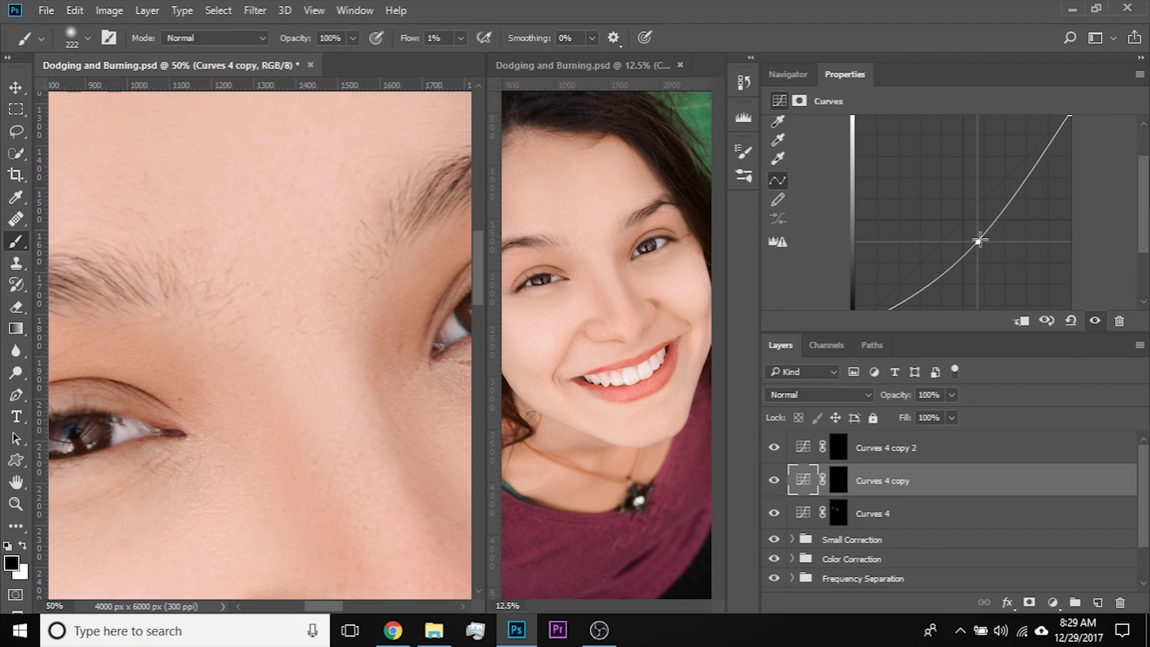
left_click(847, 488)
left_click_drag(267, 336, 317, 277)
left_click_drag(333, 358, 141, 213)
left_click_drag(416, 294, 349, 213)
left_click_drag(301, 342, 308, 246)
mouse_move(428, 265)
left_mouse_down()
mouse_move(246, 308)
mouse_move(179, 410)
left_mouse_up()
left_click_drag(298, 250, 446, 236)
mouse_move(187, 293)
left_mouse_down()
mouse_move(390, 270)
mouse_move(480, 233)
left_mouse_up()
left_click_drag(309, 270, 352, 252)
left_click_drag(170, 295, 201, 296)
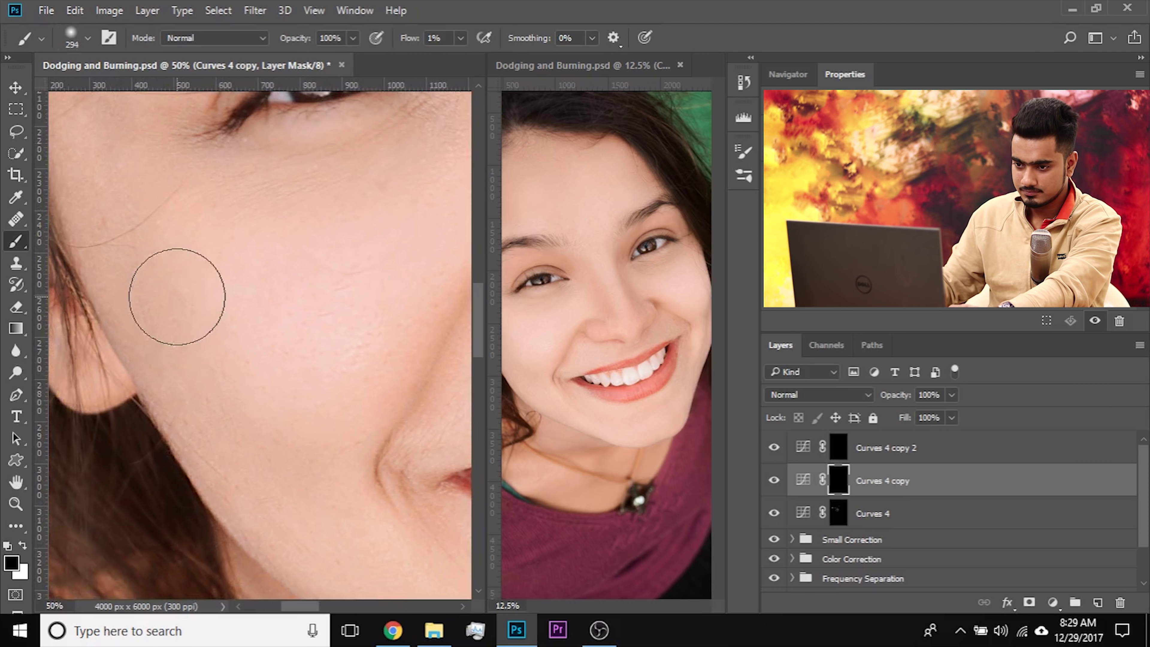
Step: Burn the hollow below the cheekbone by painting white on the Curves 4 copy mask with a soft brush
key("x")
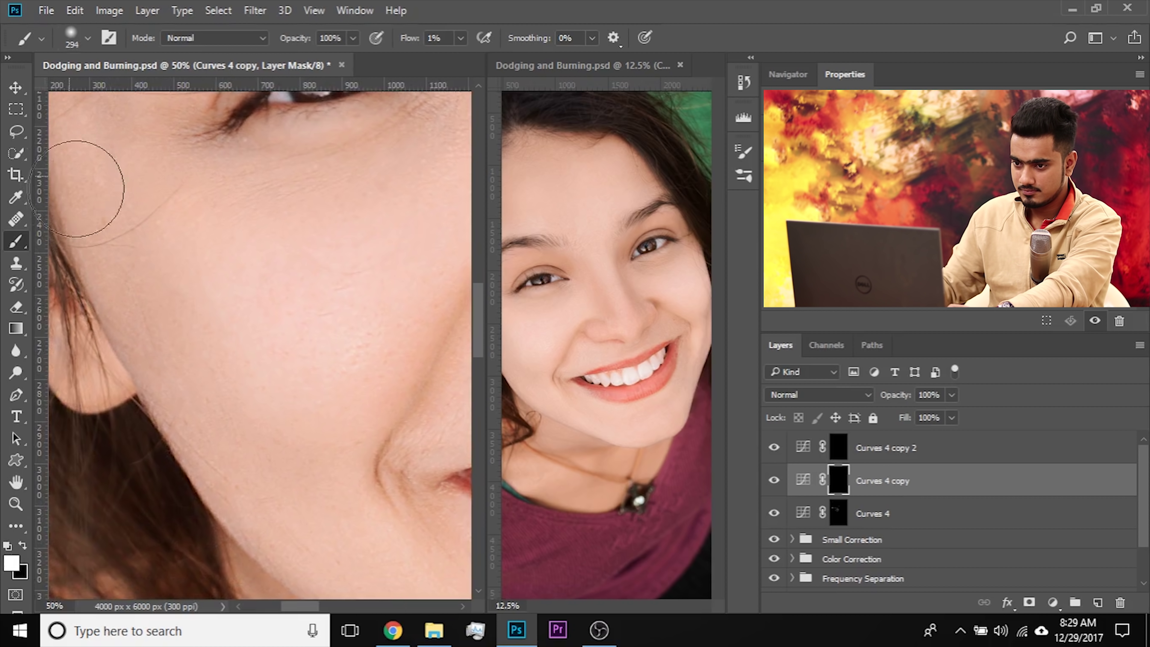
left_click_drag(174, 235, 212, 262)
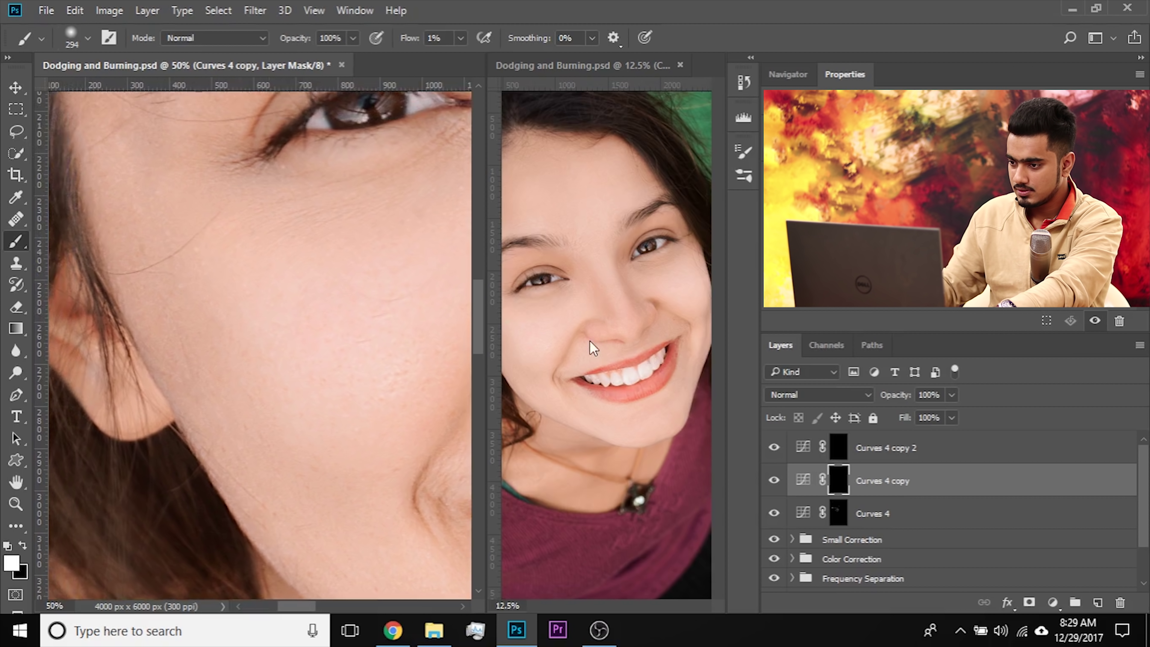
left_click(575, 72)
left_click_drag(595, 314, 630, 340)
left_click(353, 317)
mouse_move(344, 311)
left_mouse_down()
mouse_move(326, 316)
mouse_move(311, 297)
mouse_move(277, 310)
left_mouse_up()
mouse_move(233, 347)
left_mouse_down()
mouse_move(115, 271)
mouse_move(206, 353)
mouse_move(167, 262)
mouse_move(202, 326)
mouse_move(231, 338)
mouse_move(193, 366)
mouse_move(223, 390)
mouse_move(160, 367)
mouse_move(267, 441)
mouse_move(299, 489)
mouse_move(231, 442)
mouse_move(249, 465)
mouse_move(154, 333)
mouse_move(326, 457)
mouse_move(262, 436)
left_mouse_up()
mouse_move(343, 539)
left_mouse_down()
mouse_move(377, 541)
mouse_move(345, 460)
left_mouse_up()
left_click_drag(187, 381, 100, 344)
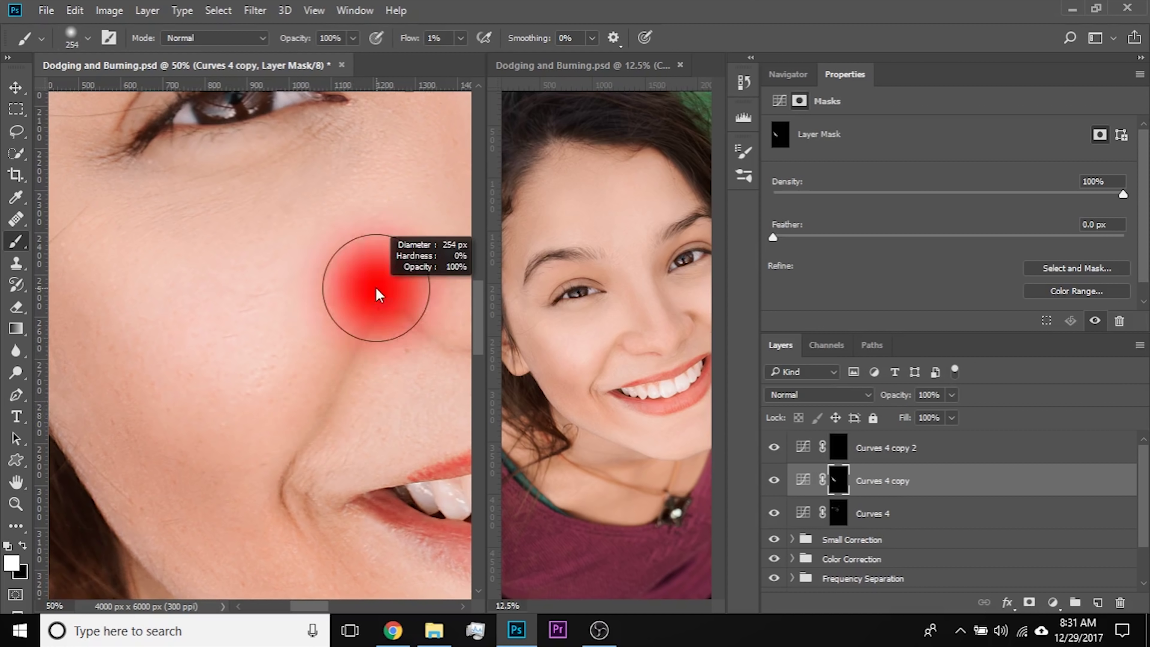
Step: Compare the cheek with Curves 4 copy hidden and shown, and extend the burn with a 274 px brush painting white
scroll(317, 363, "up", 2)
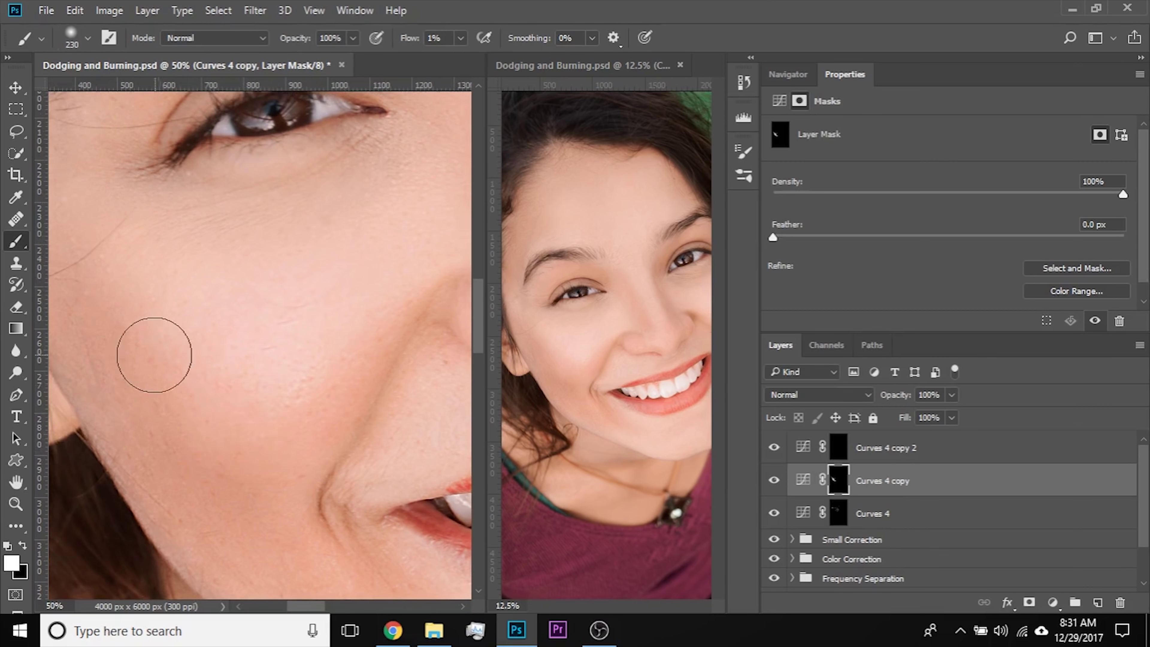
key("alt")
left_click(775, 481)
left_click(775, 481)
mouse_move(287, 454)
left_mouse_down()
mouse_move(258, 438)
mouse_move(176, 312)
mouse_move(242, 442)
left_mouse_up()
left_click_drag(347, 446, 310, 413)
mouse_move(186, 232)
left_mouse_down()
mouse_move(287, 406)
mouse_move(235, 401)
mouse_move(246, 371)
left_mouse_up()
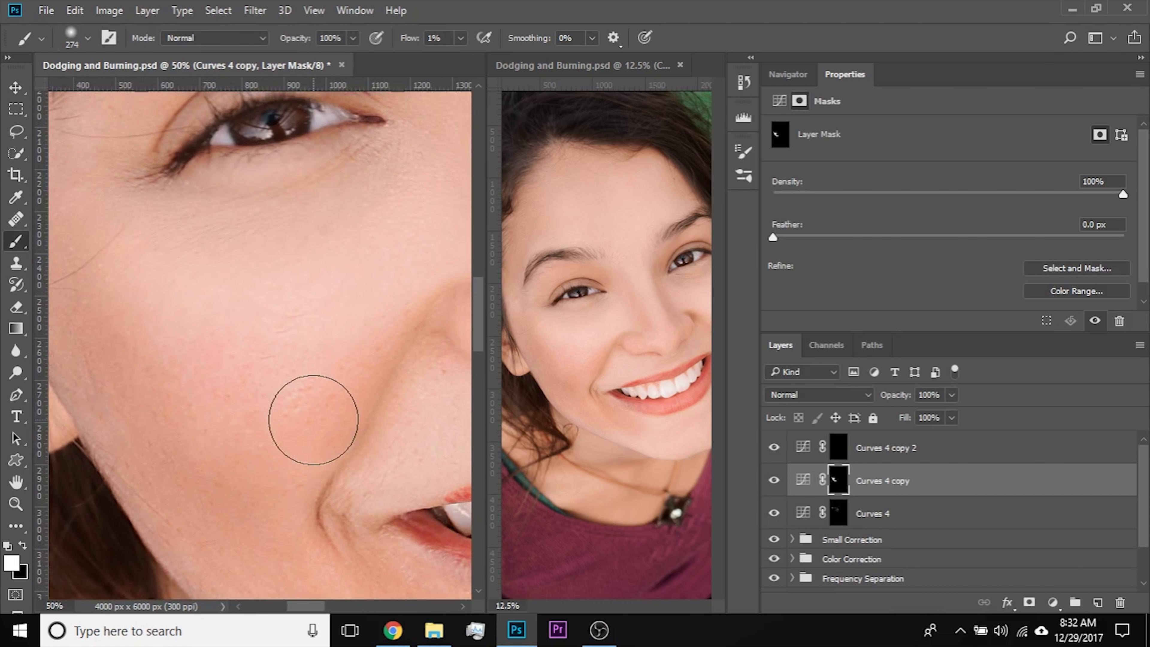
Step: Build up the cheek burn with a 374 px brush painting white, checking it against the hidden Curves 4 copy layer
key("]")
mouse_move(267, 322)
left_mouse_down()
mouse_move(305, 385)
mouse_move(342, 327)
mouse_move(316, 334)
mouse_move(352, 312)
mouse_move(311, 342)
mouse_move(337, 332)
left_mouse_up()
left_click(773, 479)
left_click(773, 480)
mouse_move(231, 444)
left_mouse_down()
mouse_move(311, 442)
mouse_move(305, 449)
left_mouse_up()
key("x")
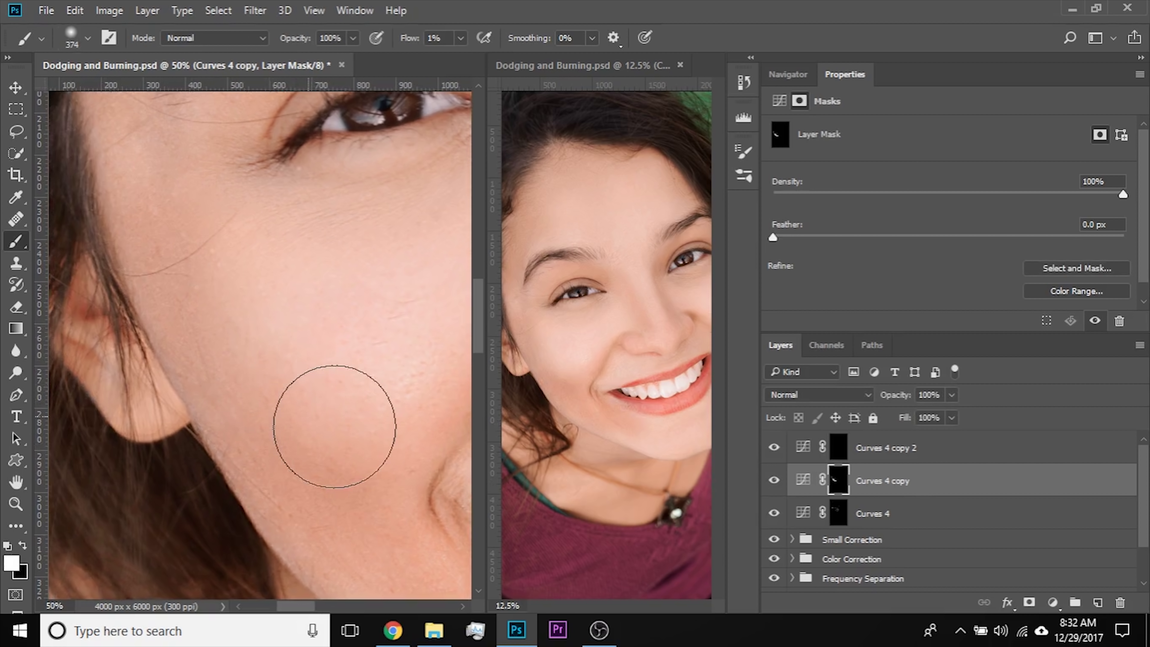
mouse_move(370, 437)
left_mouse_down()
mouse_move(234, 403)
mouse_move(241, 413)
left_mouse_up()
left_click(773, 481)
left_click(773, 481)
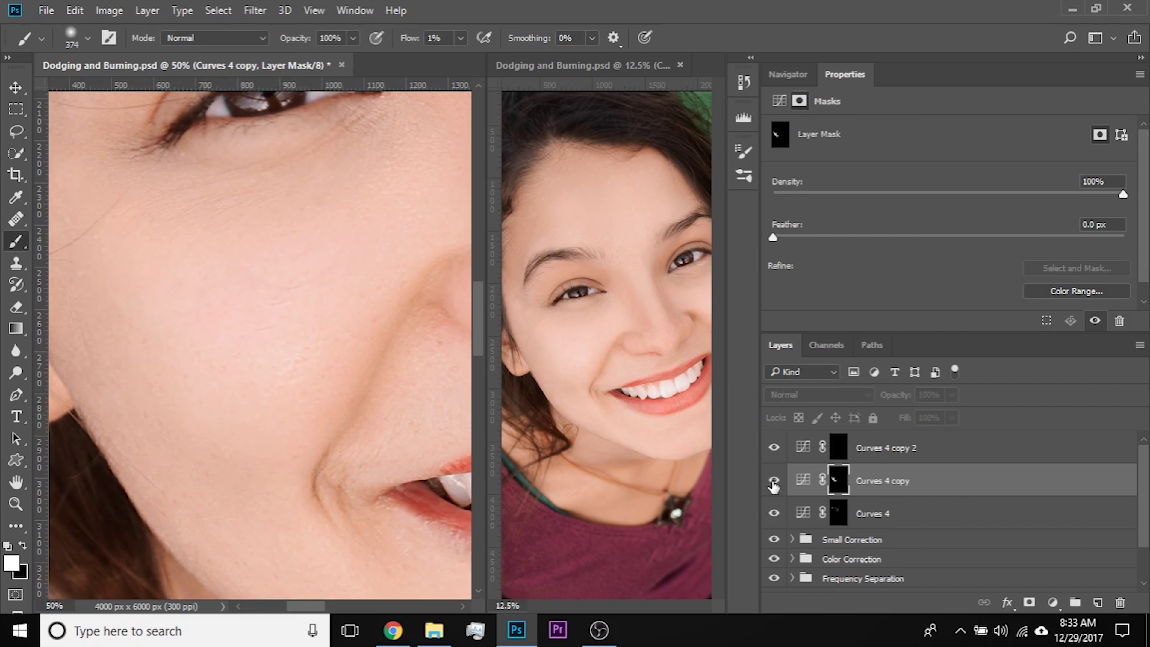
Step: Soften the edges of the cheek burn with a 458 px brush painting black on the mask
mouse_move(205, 437)
left_mouse_down()
mouse_move(233, 412)
mouse_move(283, 419)
left_mouse_up()
key("x")
left_click_drag(385, 294, 256, 318)
mouse_move(348, 309)
left_mouse_down()
mouse_move(278, 329)
mouse_move(187, 444)
left_mouse_up()
left_click_drag(186, 385, 296, 385)
left_click_drag(317, 431, 210, 352)
mouse_move(321, 496)
left_mouse_down()
mouse_move(354, 501)
mouse_move(228, 334)
mouse_move(326, 497)
mouse_move(329, 435)
mouse_move(426, 535)
left_mouse_up()
Step: Compare the cheek contour at layer opacities from 0% to 100% and with Curves 4 copy hidden and shown
left_click(952, 394)
left_click_drag(955, 415, 871, 415)
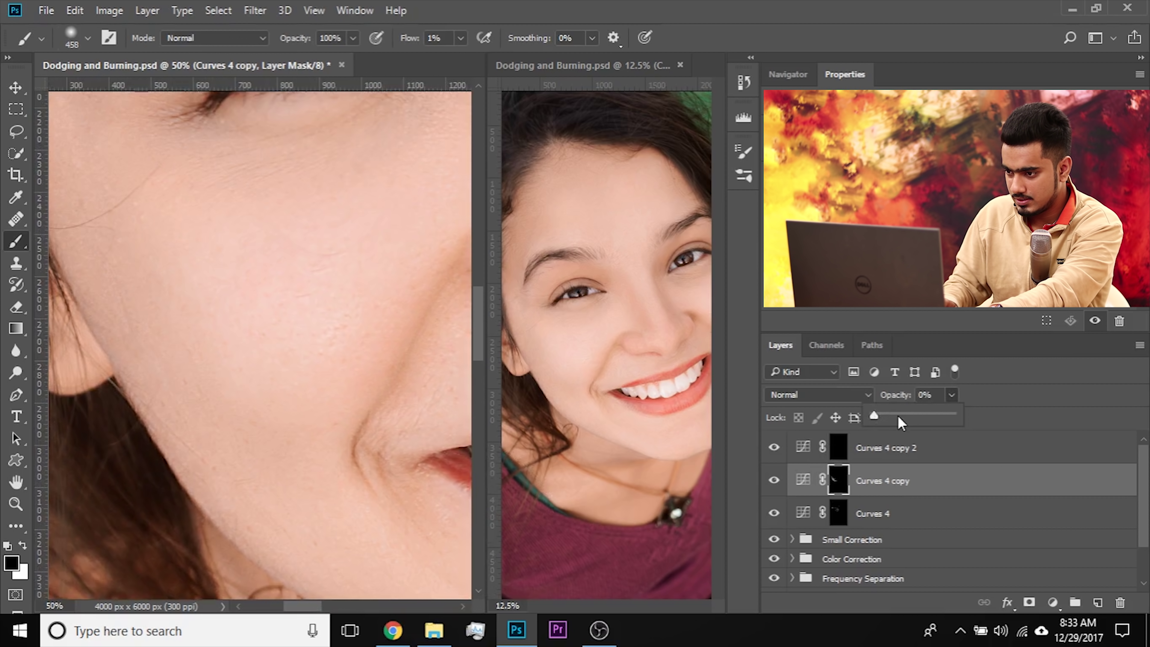
left_click_drag(899, 417, 913, 419)
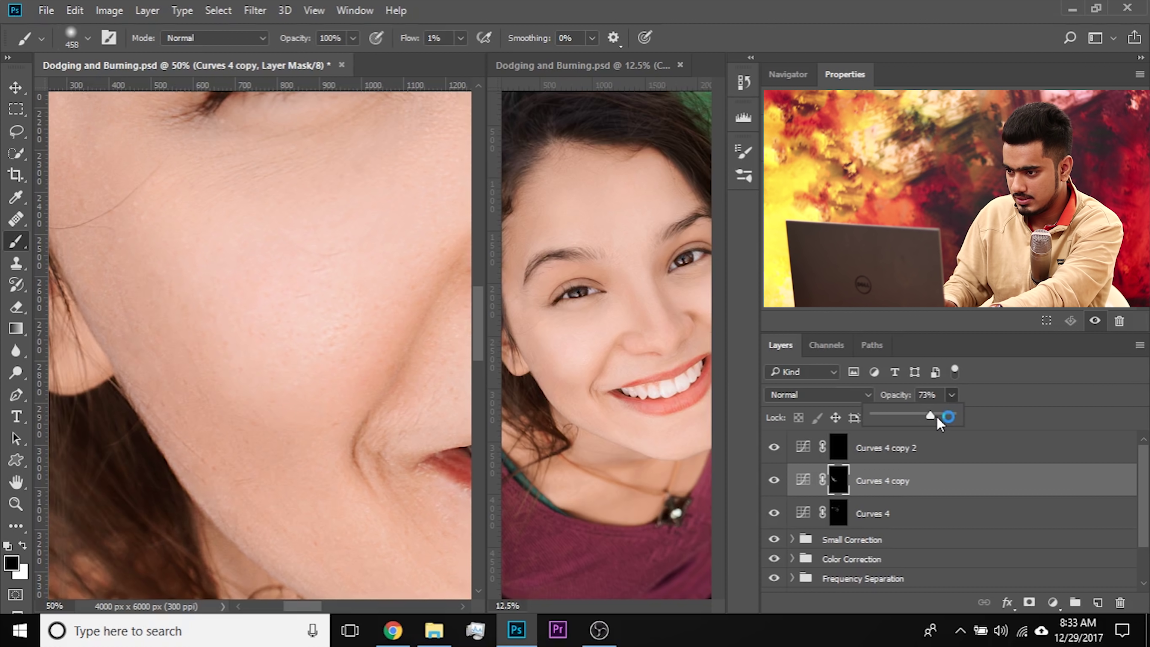
left_click_drag(946, 416, 967, 410)
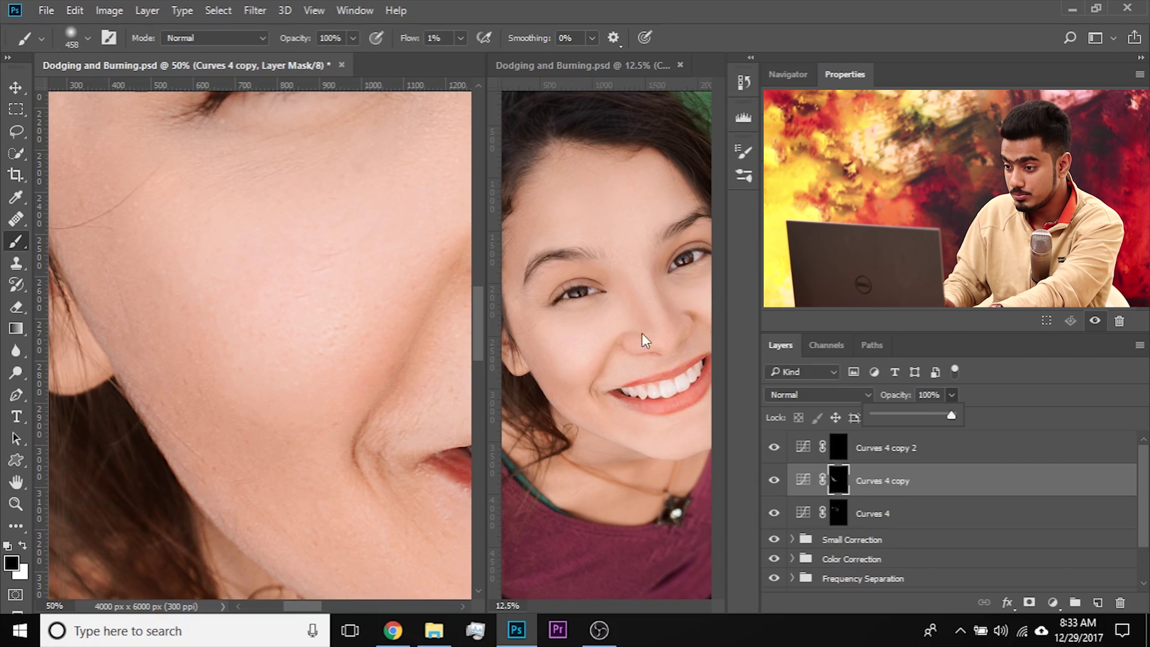
left_click_drag(303, 415, 291, 403)
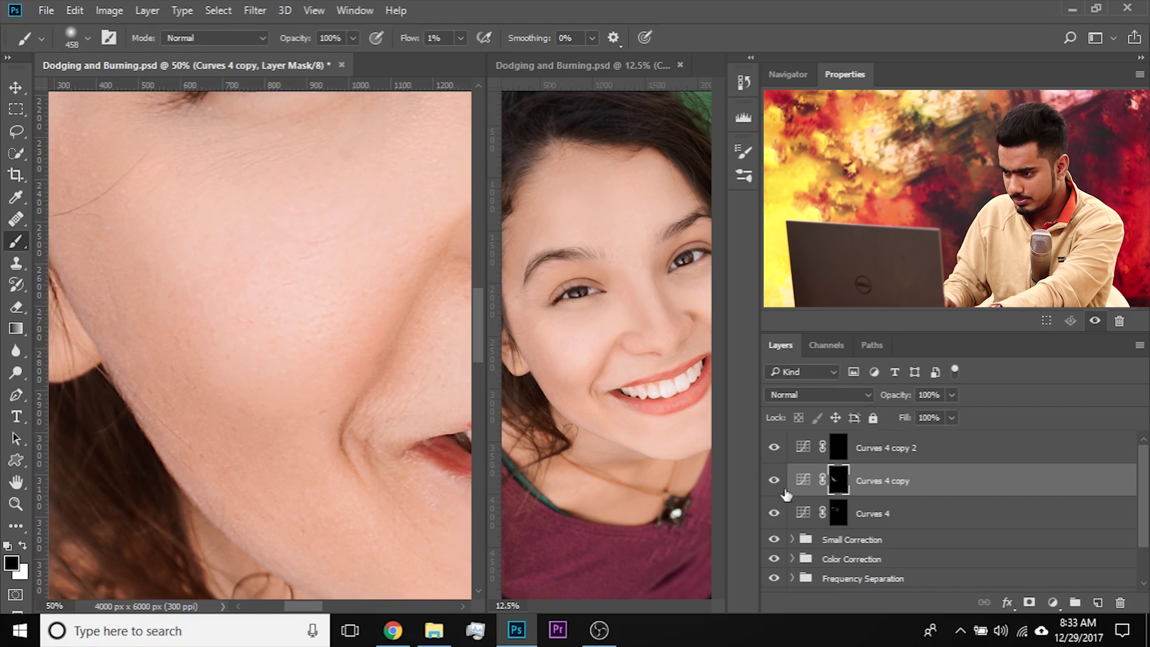
left_click(774, 480)
left_click(774, 480)
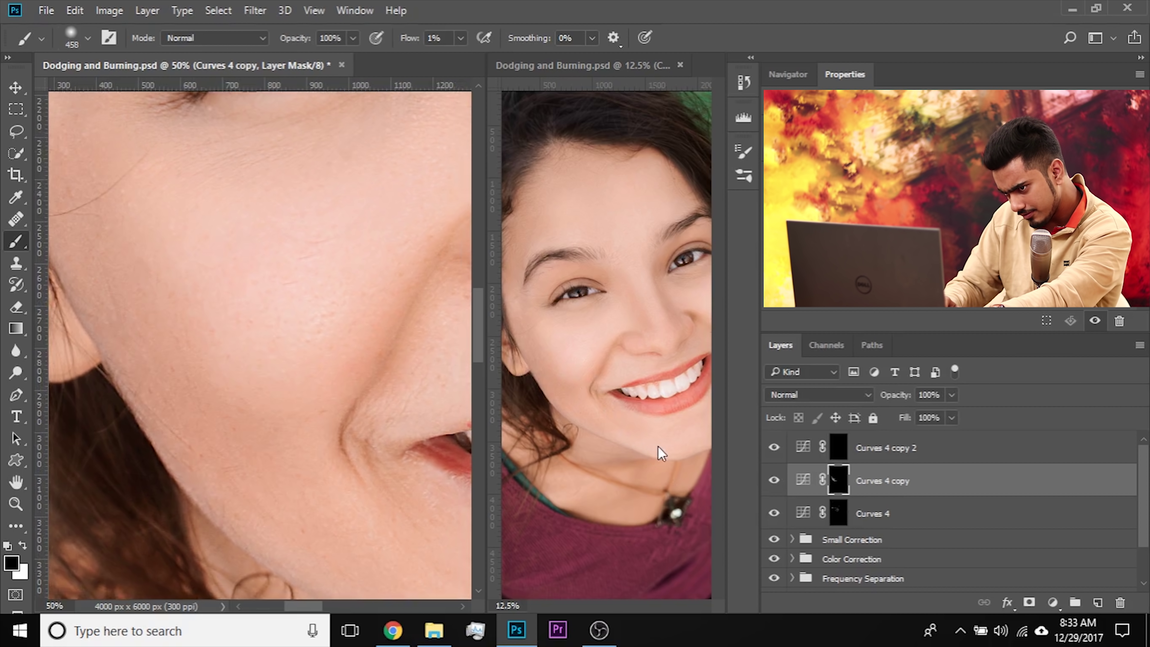
left_click_drag(290, 362, 331, 400)
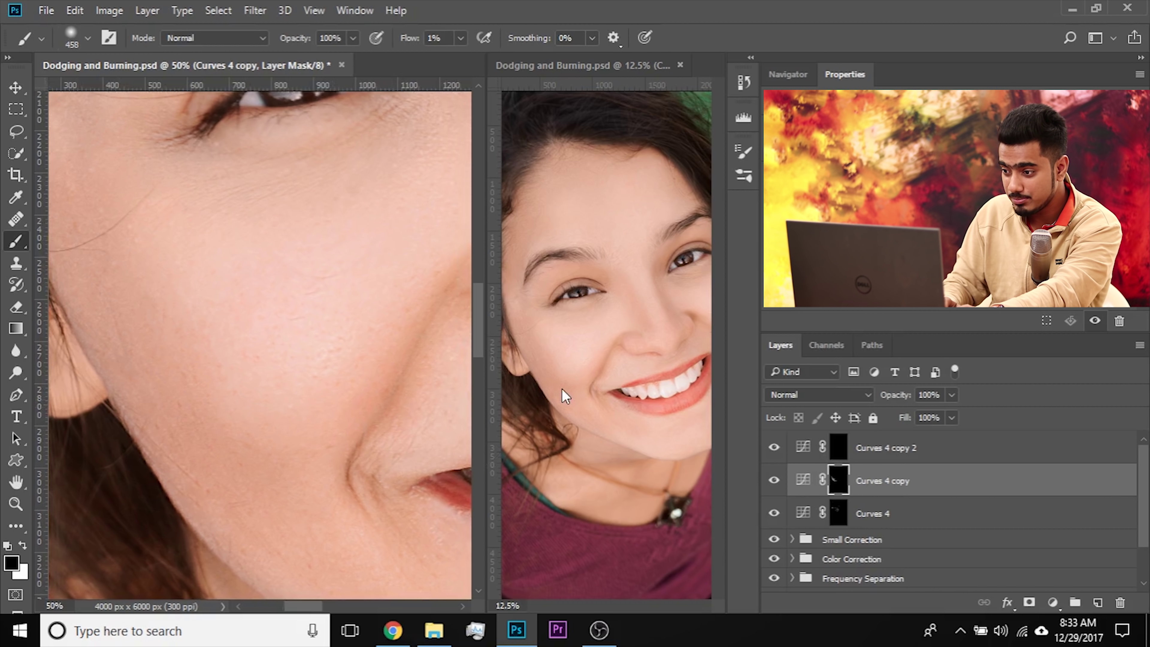
Step: Deepen the cheek contour in the overview window with a 266 px brush painting white, and soften it with a 450 px black brush
left_click(572, 64)
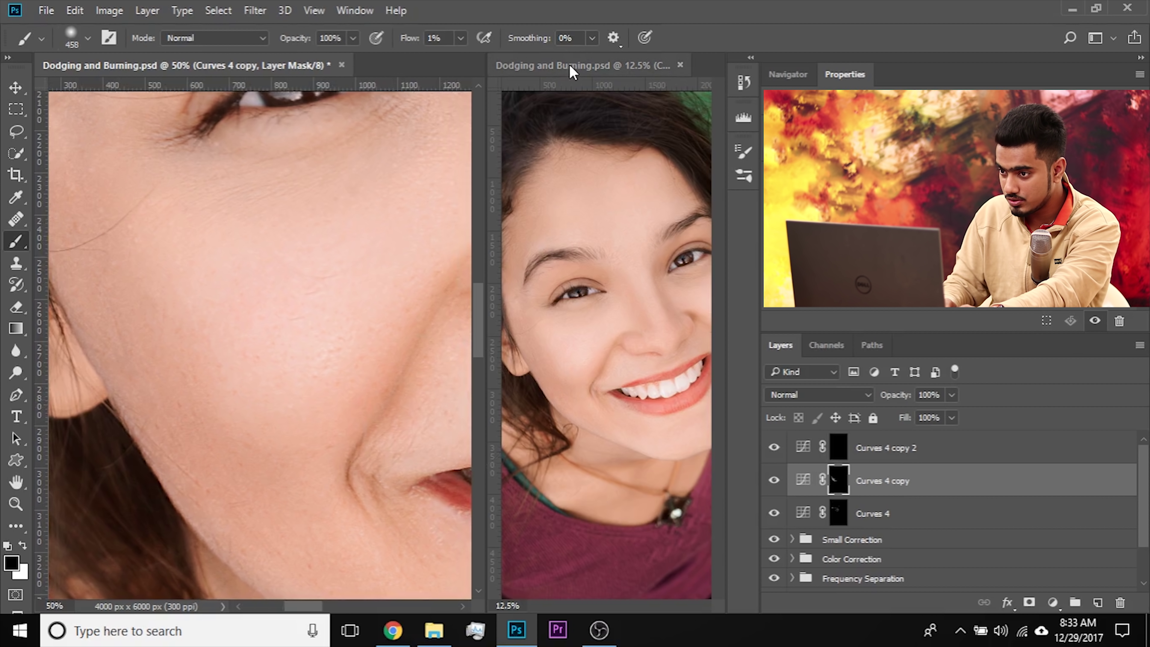
left_click_drag(576, 392, 565, 391)
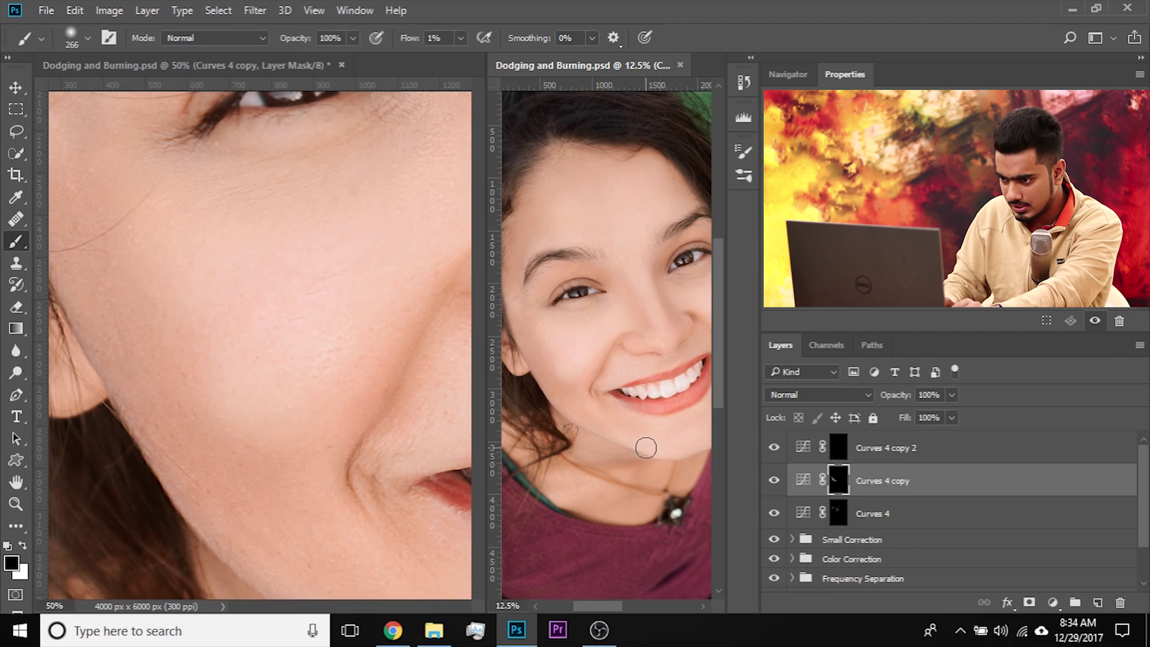
key("x")
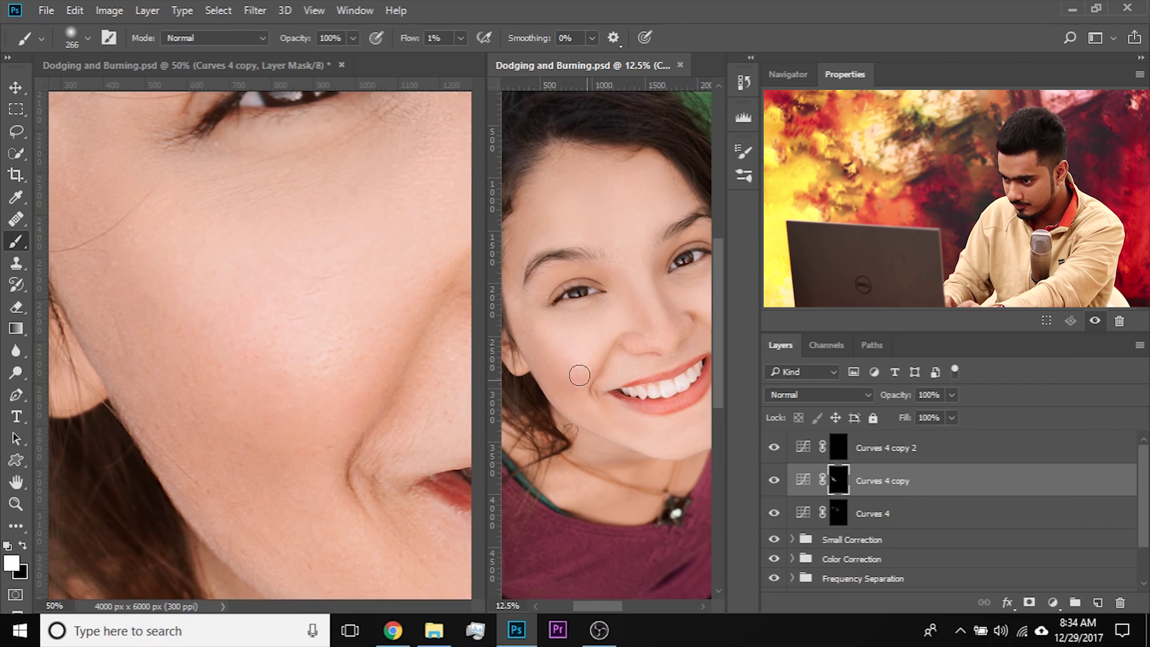
left_click(134, 405)
key("x")
left_click_drag(213, 287, 267, 265)
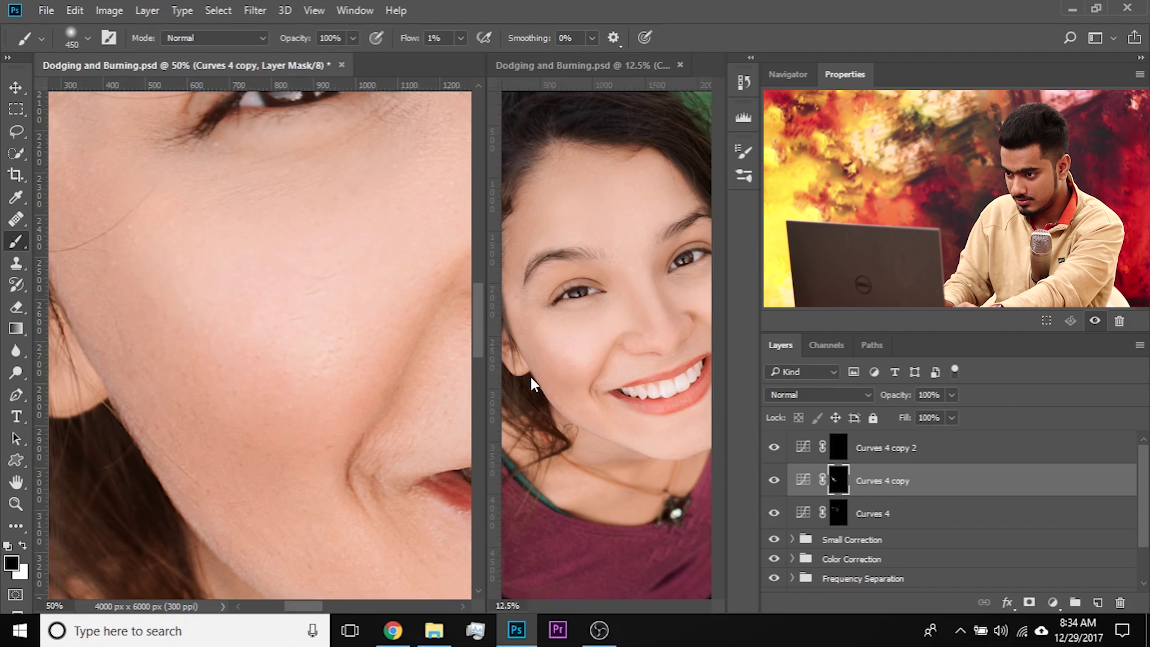
Step: Strengthen the cheek contour in the overview window with a 338 px brush painting white, and enlarge the brush to 642 px
left_click(627, 308)
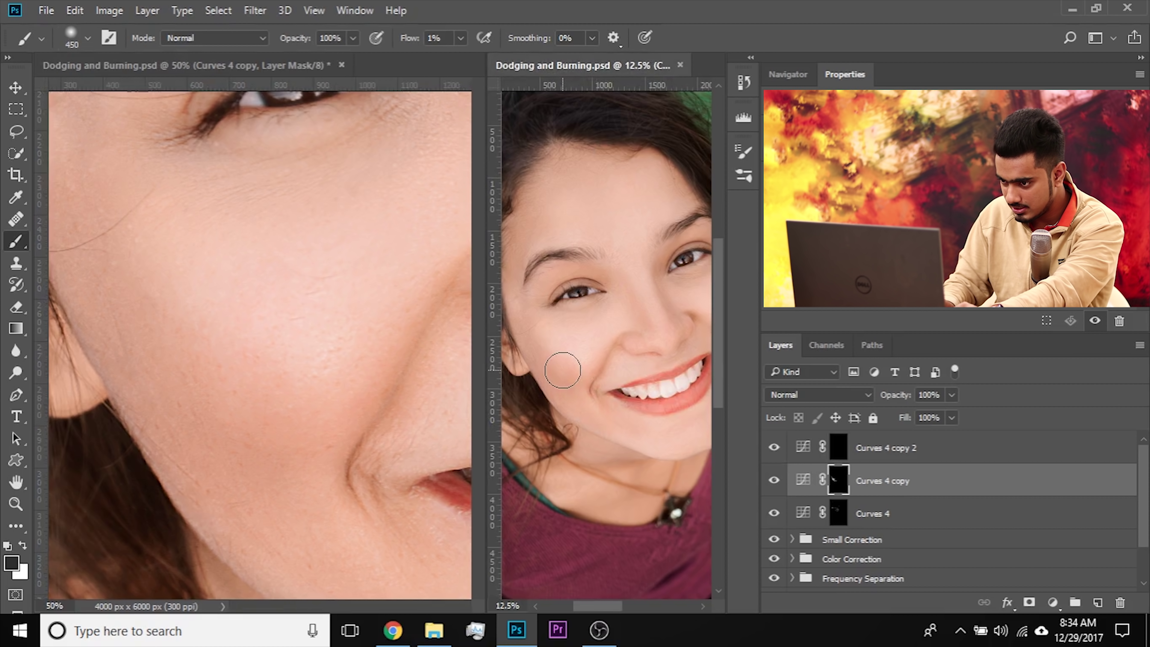
left_click_drag(563, 371, 551, 386)
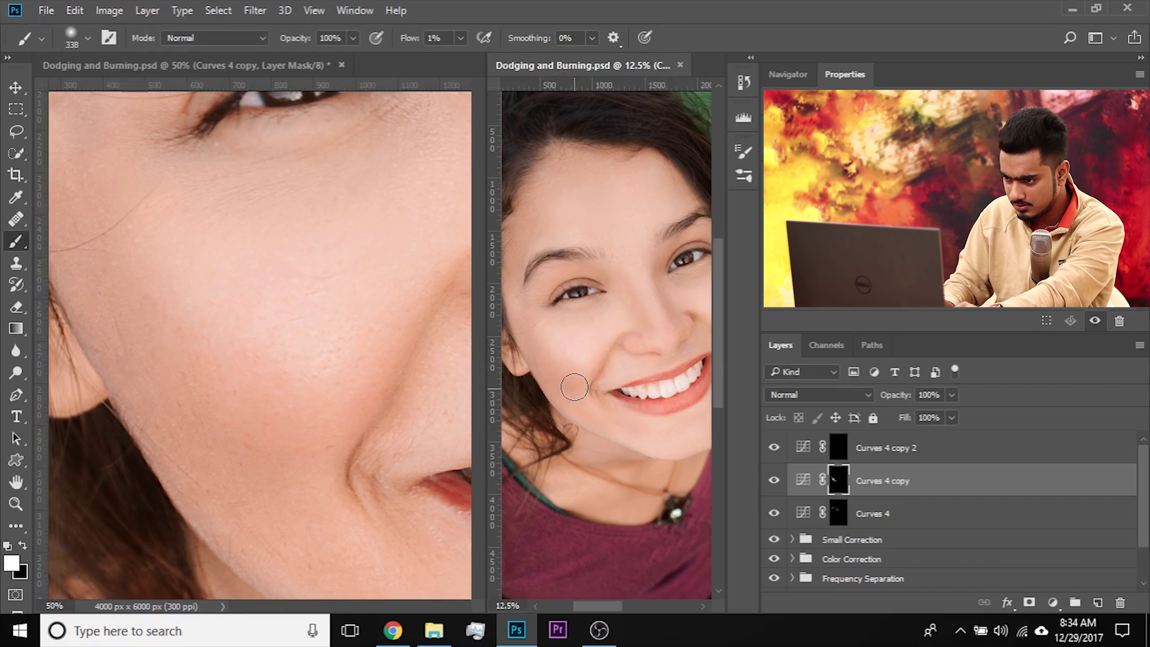
left_click_drag(568, 382, 564, 379)
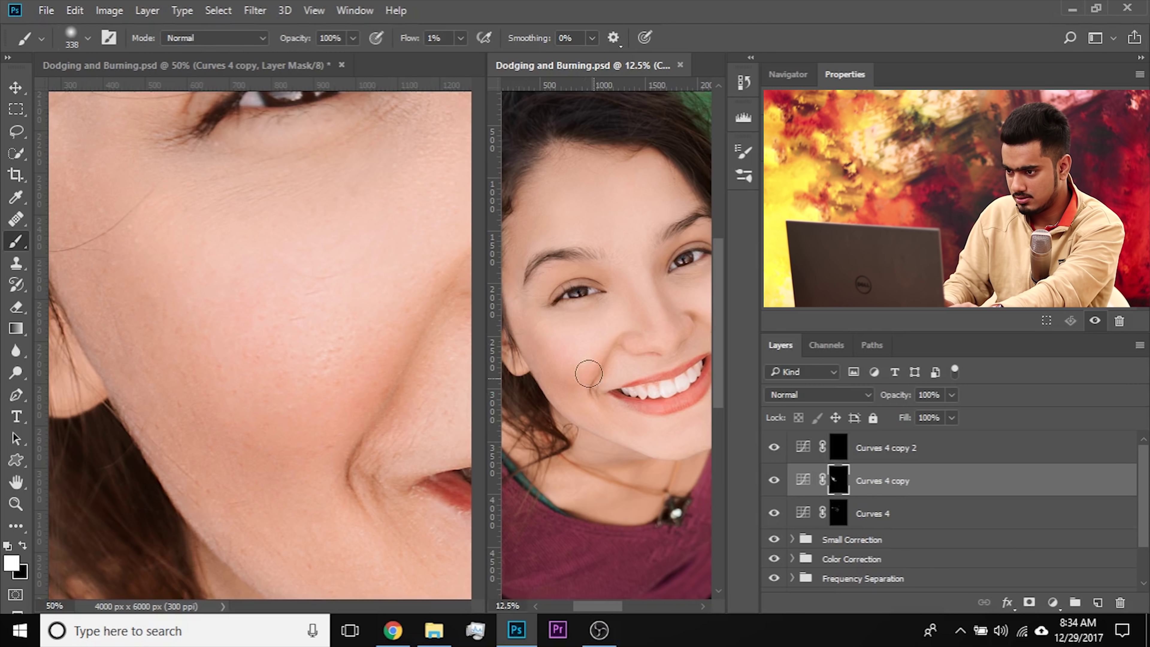
left_click_drag(613, 391, 627, 390)
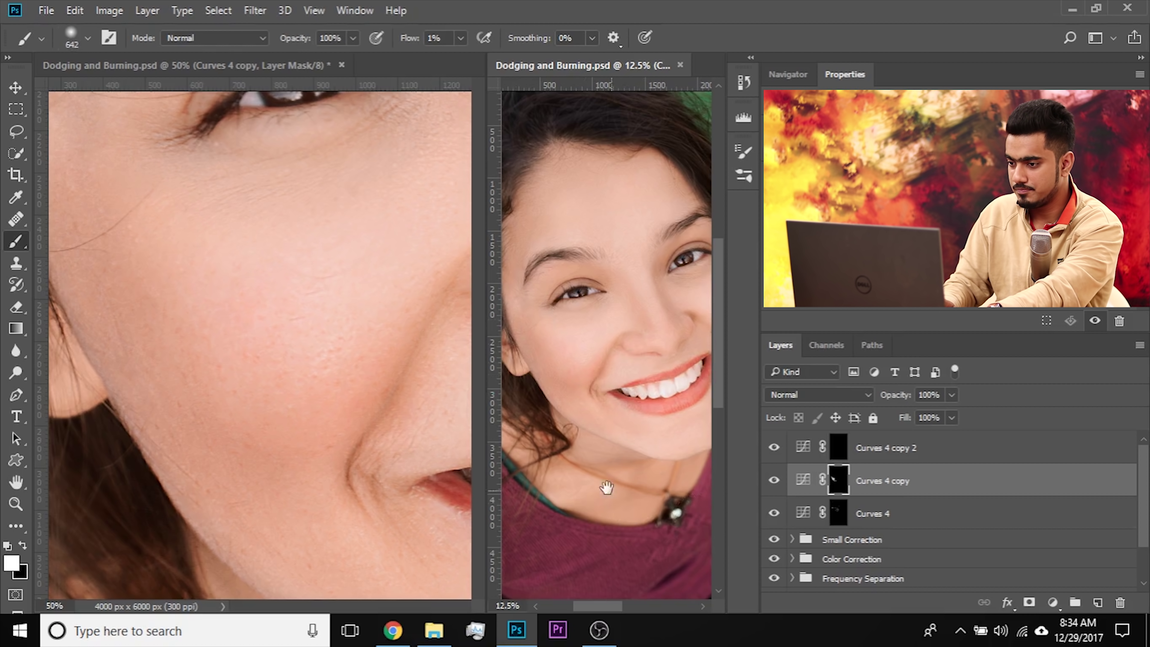
left_click_drag(581, 453, 569, 453)
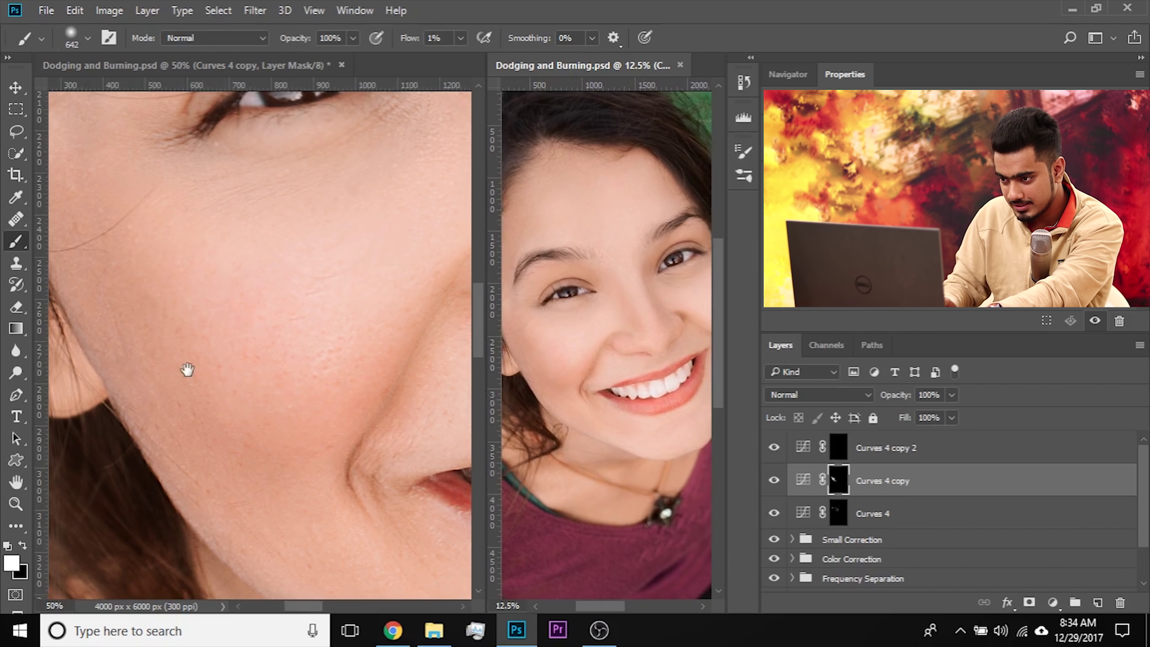
left_click(268, 365)
left_click_drag(268, 365, 184, 359)
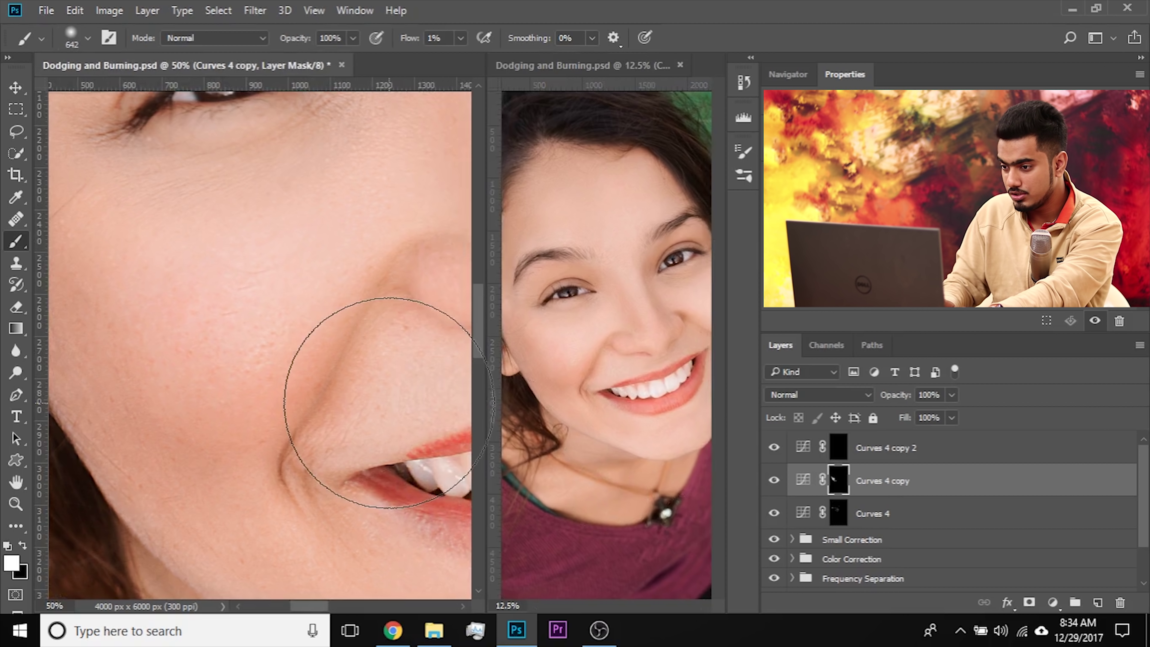
left_click_drag(254, 364, 349, 385)
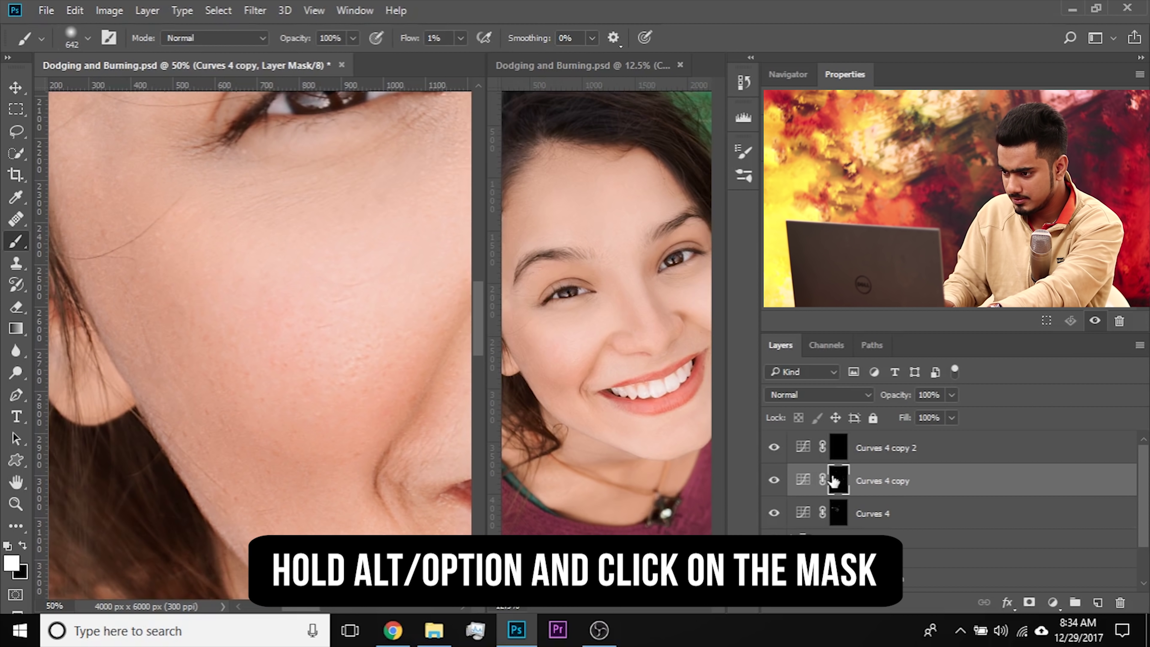
Step: Display the Curves 4 copy mask on its own, feather it by 28 px, and return to the image view
left_click(838, 480, "alt")
left_click_drag(238, 365, 287, 349)
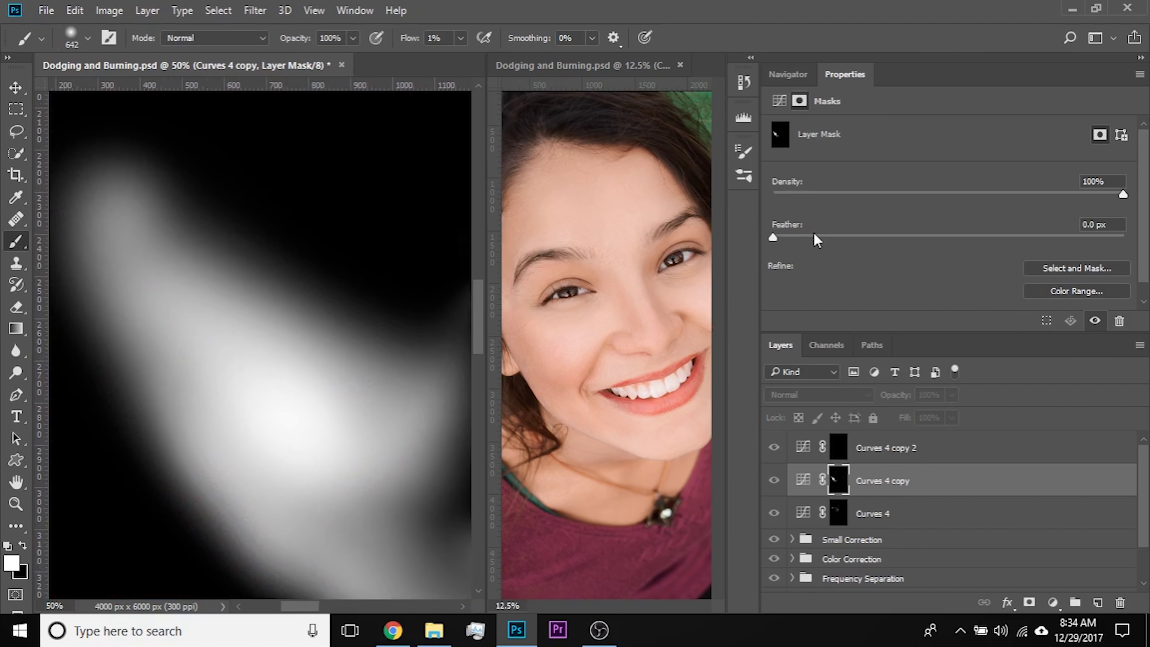
left_click_drag(830, 238, 921, 234)
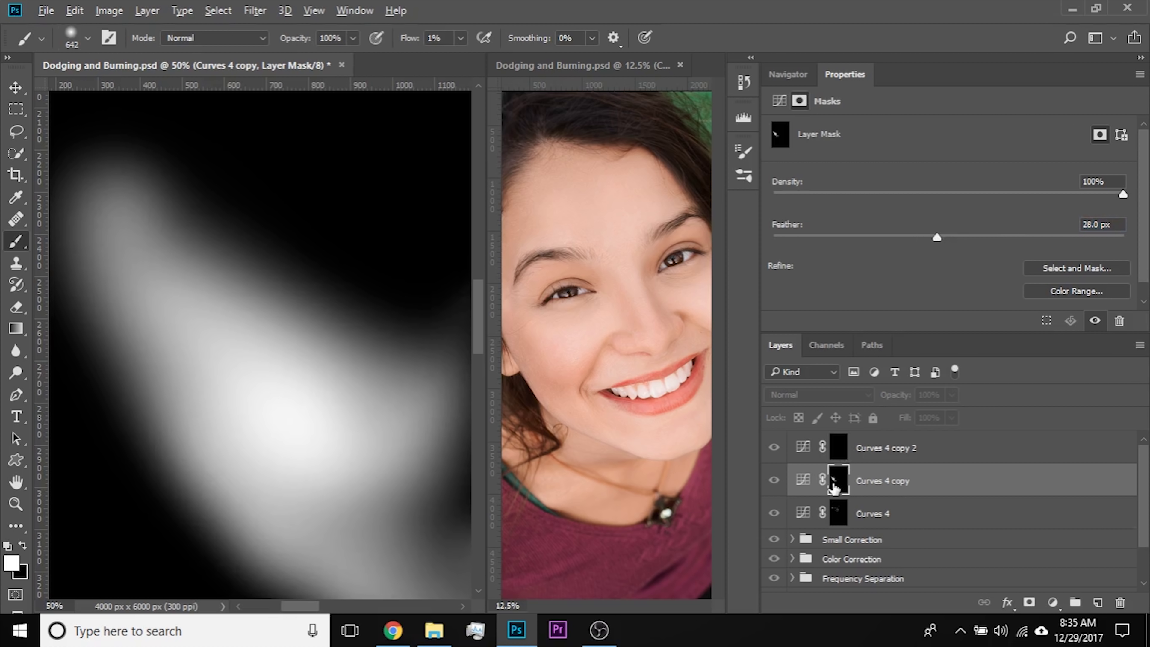
left_click(834, 486, "alt")
Step: Compare the feathered cheek contour with Curves 4 copy hidden and shown, and check its layer opacity
left_click(774, 480)
left_click(774, 480)
mouse_move(951, 397)
left_mouse_down()
mouse_move(923, 416)
mouse_move(950, 415)
left_mouse_up()
left_click(957, 395)
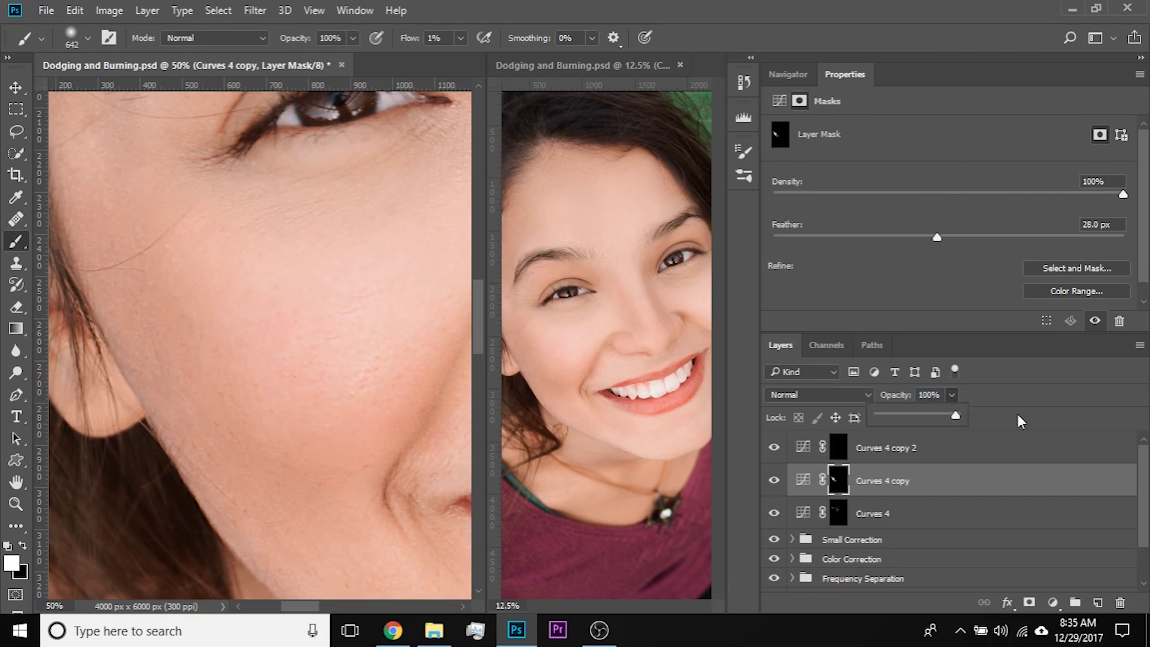
Step: Group the Curves 4, Curves 4 copy and Curves 4 copy 2 layers
left_click(948, 482)
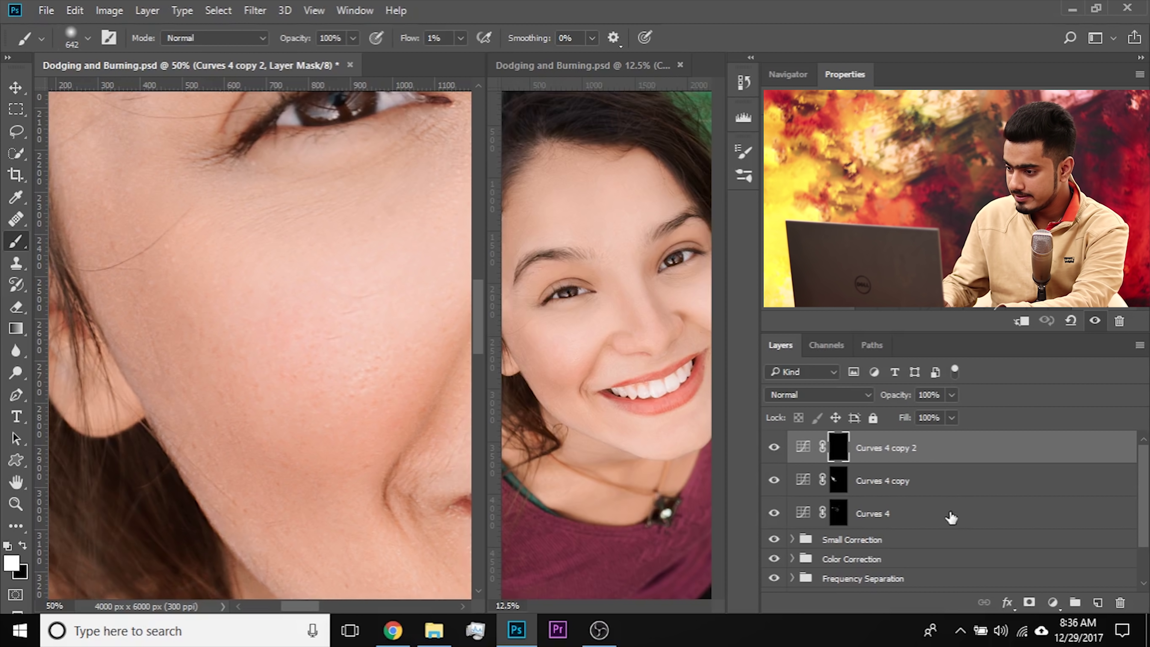
left_click(909, 516, "shift")
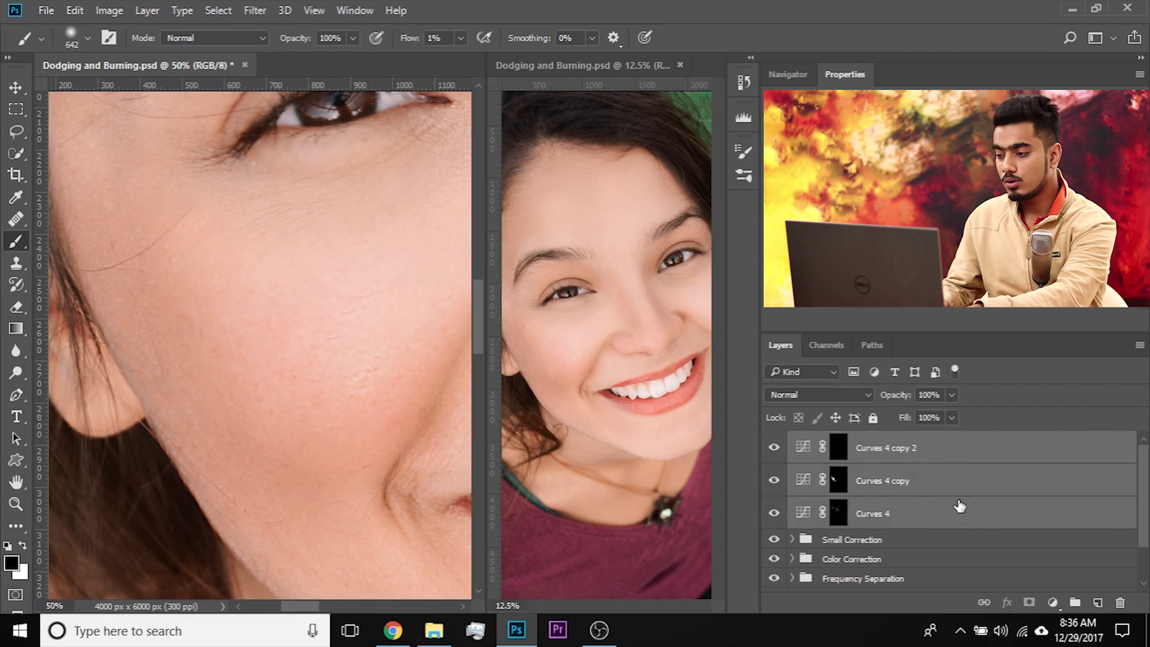
key("ctrl+g")
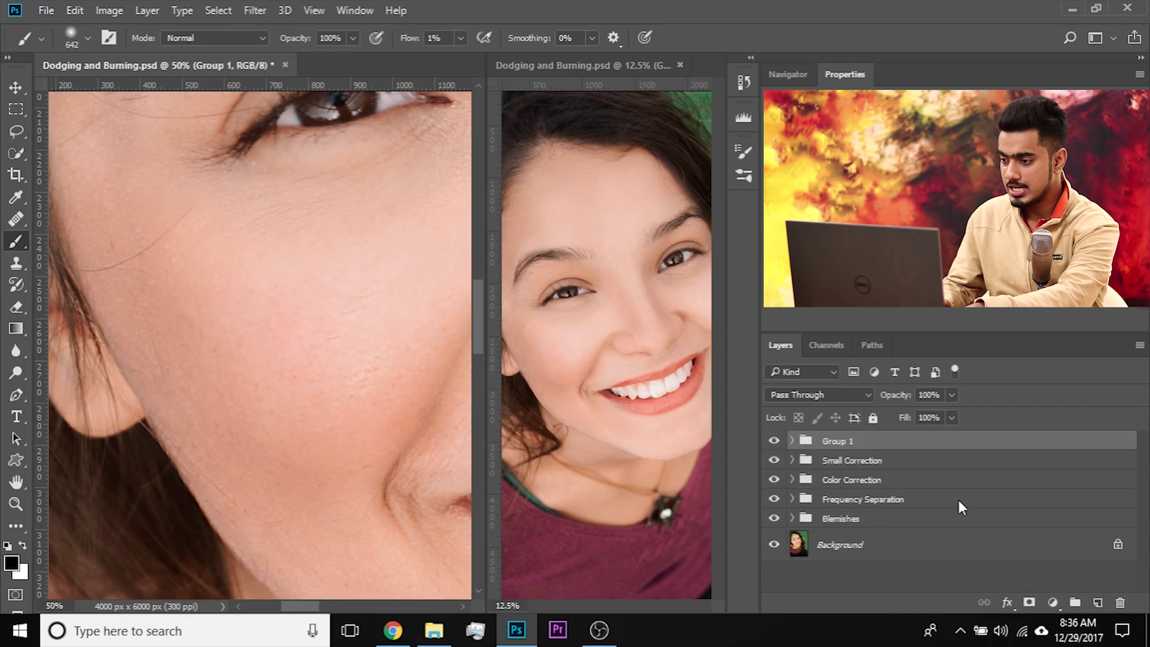
Step: Compare the face with the Curves group hidden and shown, and select the Curves 4 copy 2 mask inside it
left_click(773, 441)
left_click(773, 441)
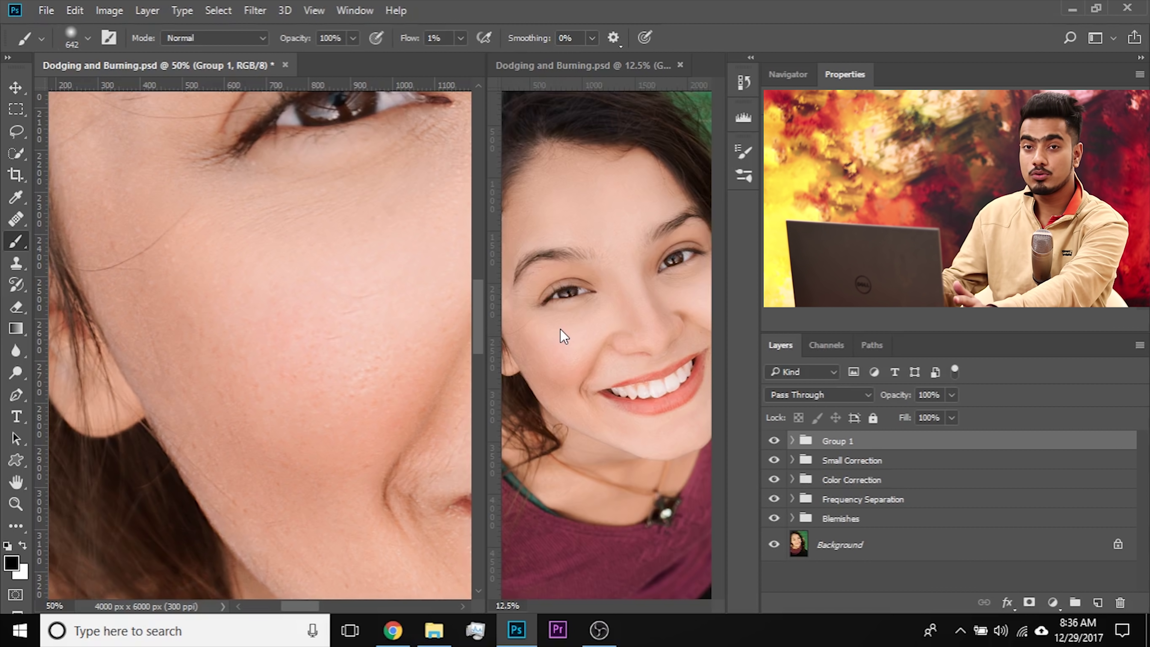
left_click(774, 442)
left_click(774, 442)
left_click(792, 441)
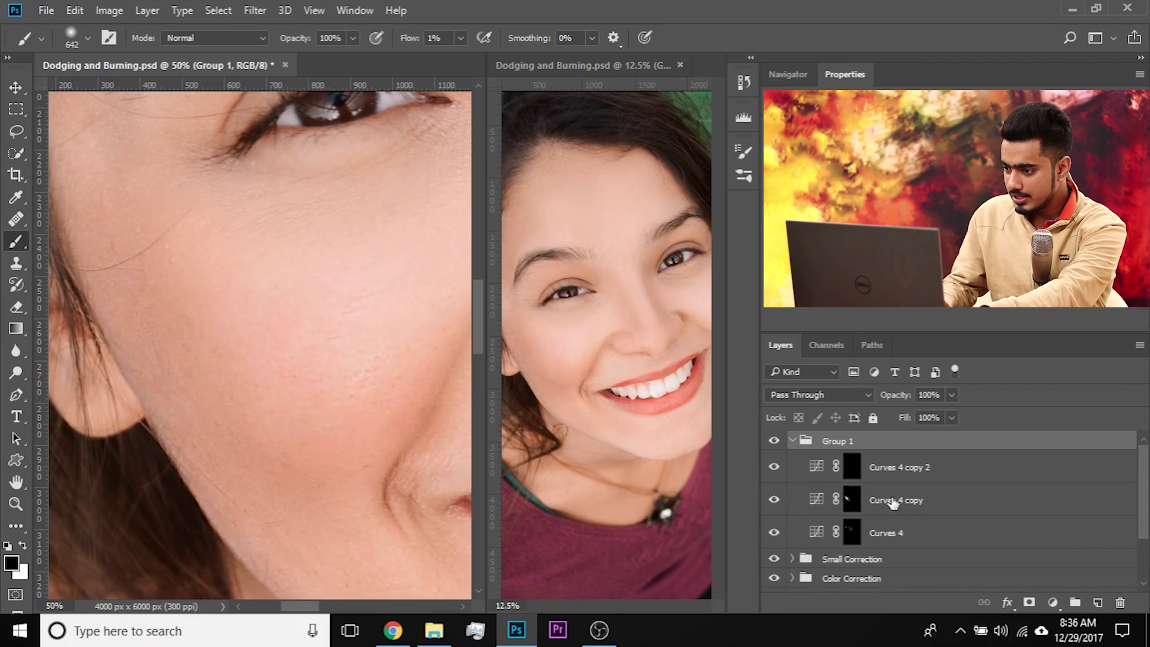
left_click(860, 469)
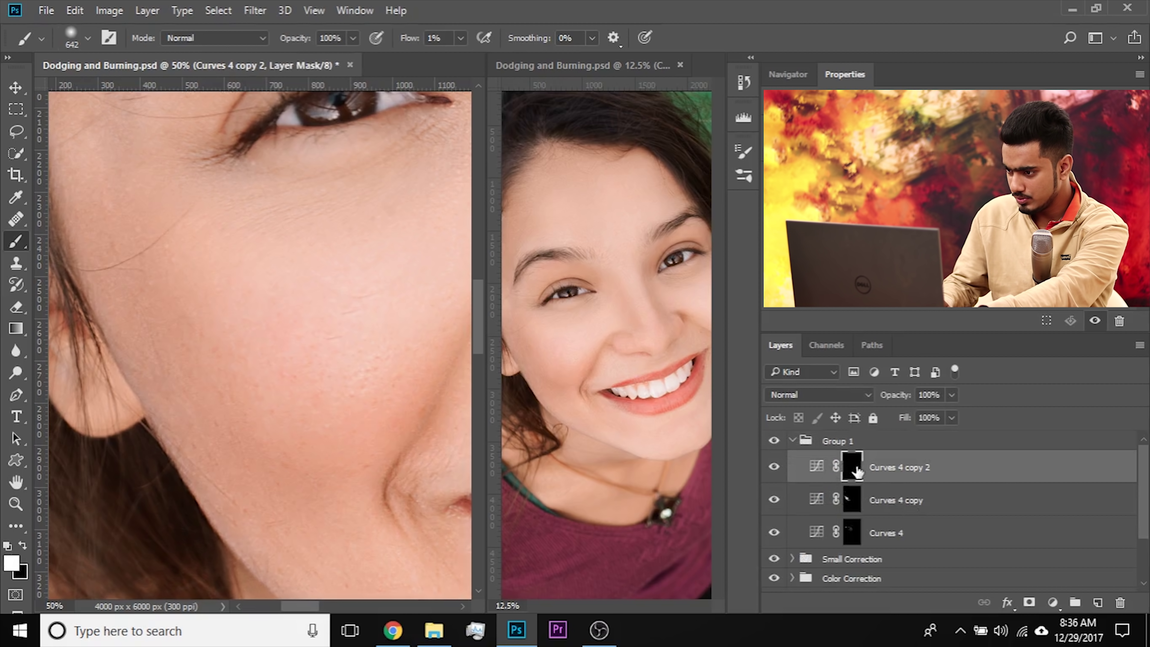
Step: Duplicate the Curves 4 copy 2 layer, check the original's curve, and reselect the original's mask
left_click_drag(375, 295, 166, 364)
key("ctrl+j")
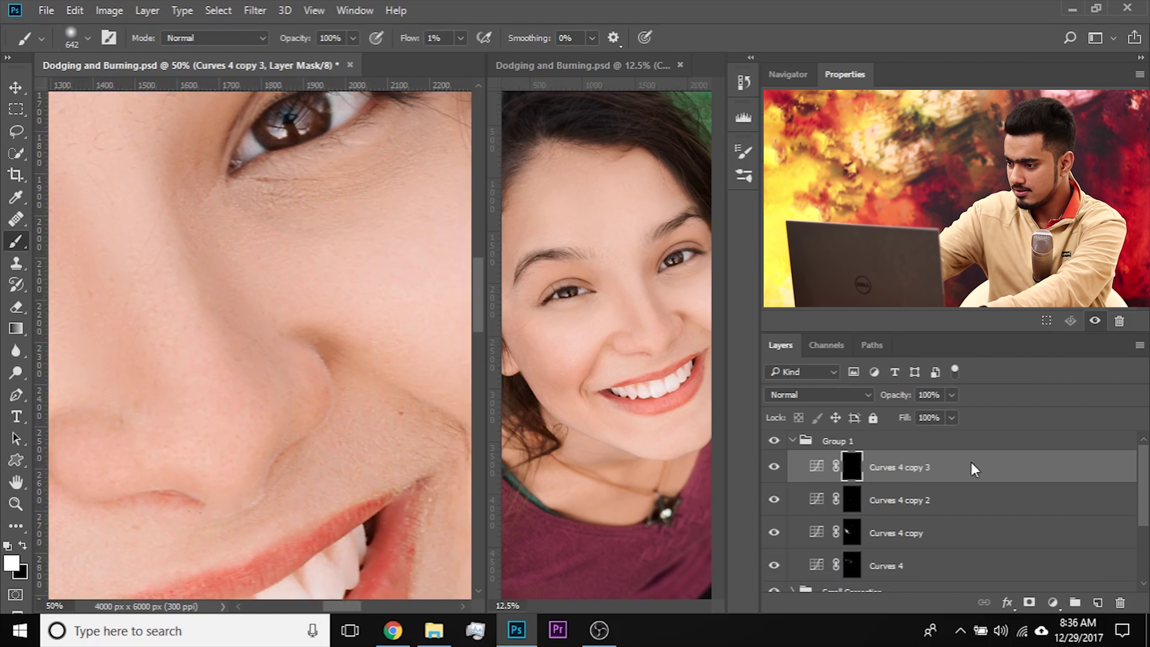
left_click(852, 499)
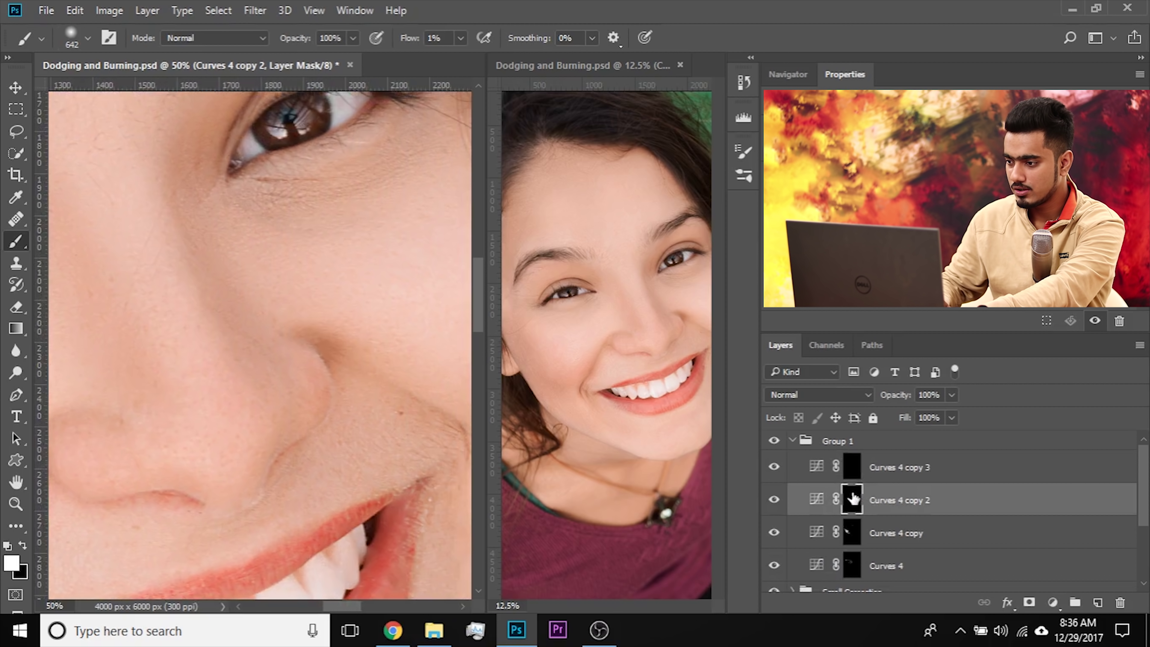
left_click(815, 499)
scroll(992, 245, "down", 1)
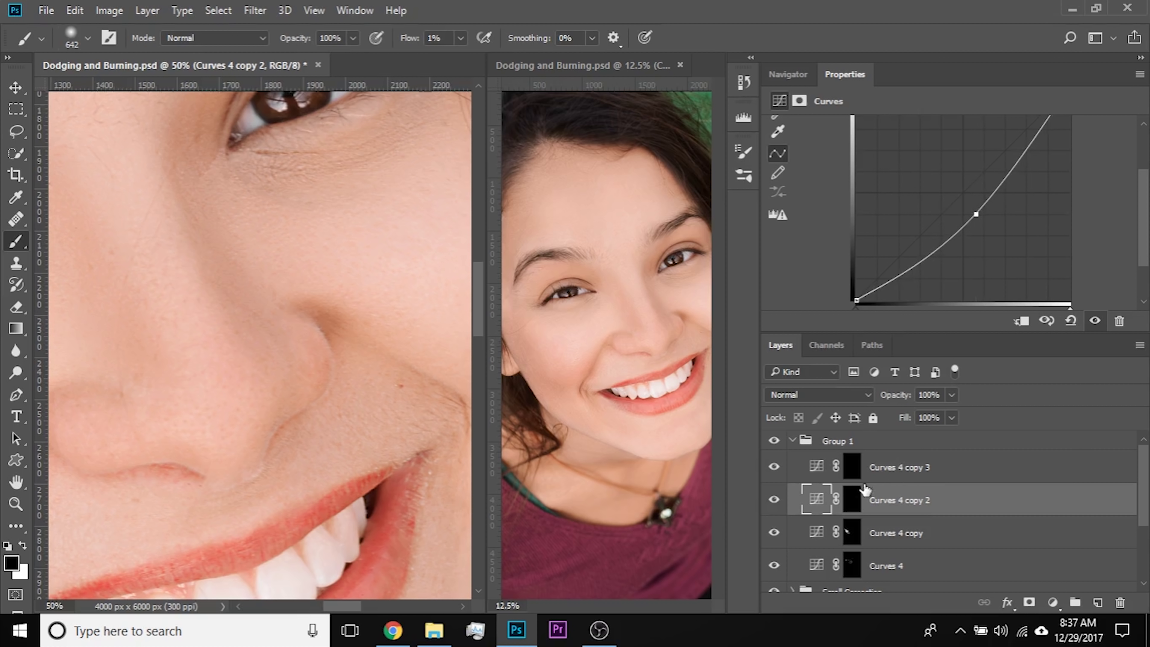
left_click(854, 499)
Step: Paint white over the cheek beside the hair on the Curves 4 copy 2 mask, using soft brushes of 498 px and 238 px
mouse_move(347, 334)
left_mouse_down()
mouse_move(239, 362)
mouse_move(237, 400)
mouse_move(337, 350)
left_mouse_up()
left_click_drag(359, 288, 307, 310)
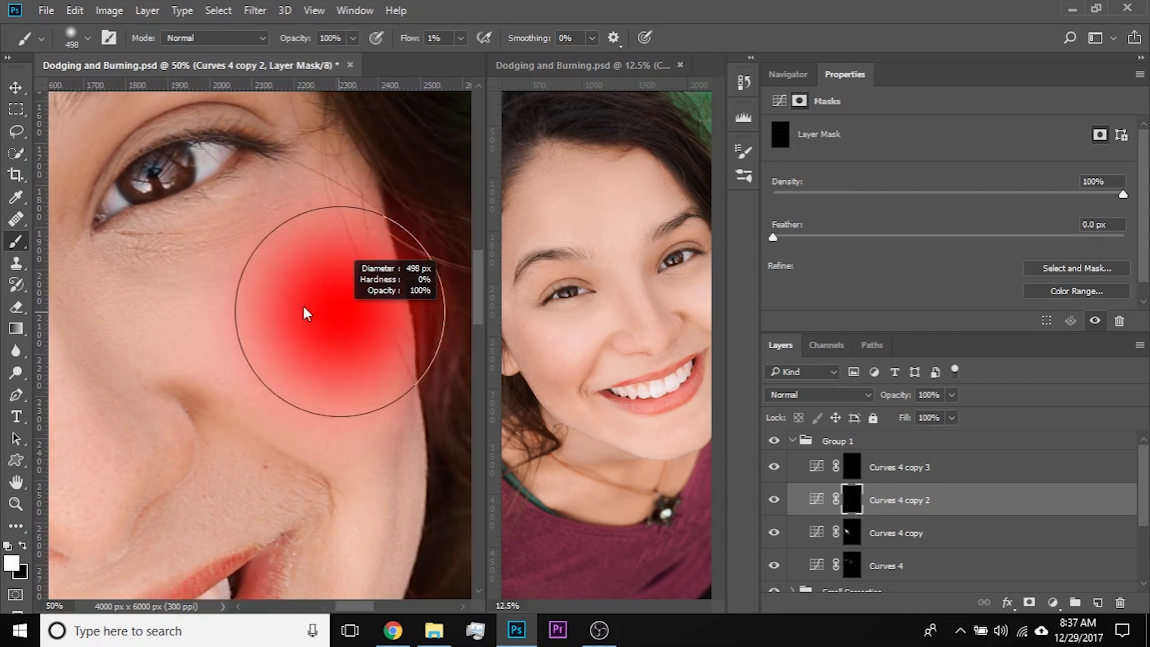
scroll(385, 257, "down", 1)
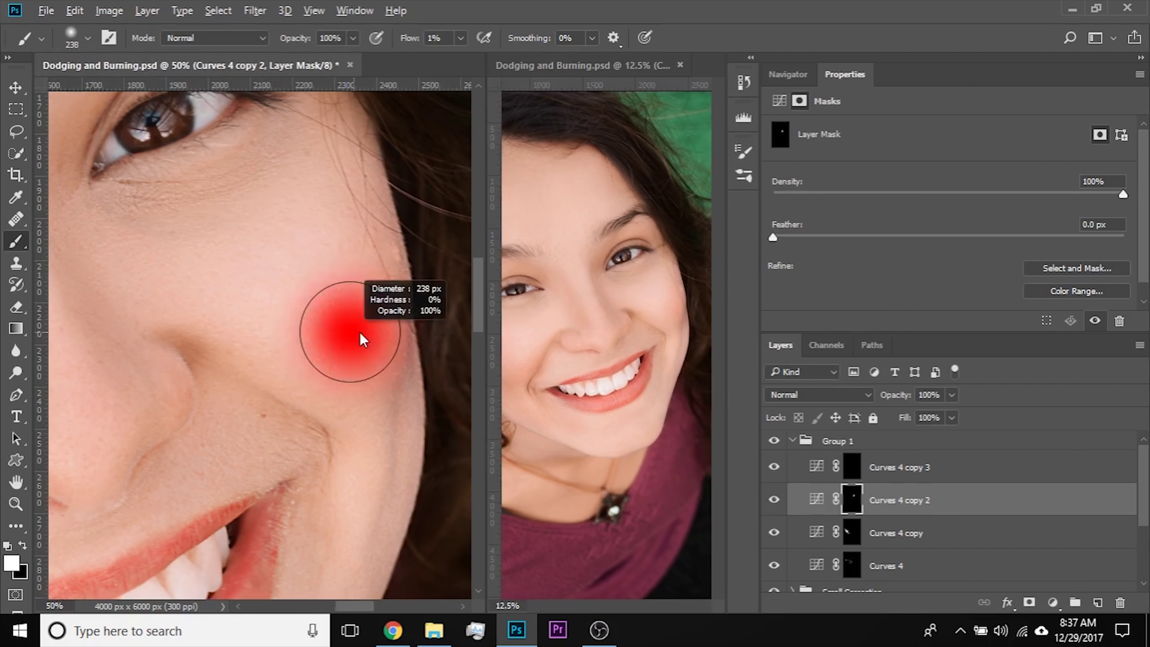
mouse_move(359, 334)
left_mouse_down()
mouse_move(362, 344)
mouse_move(357, 242)
left_mouse_up()
mouse_move(272, 253)
left_mouse_down()
mouse_move(233, 454)
mouse_move(352, 388)
left_mouse_up()
Step: Reduce the overview to 8.33% and refine the cheek burn on the Curves 4 copy 2 mask
key("x")
left_click(642, 229)
key("ctrl+minus")
key("ctrl+minus")
left_click(295, 309)
key("x")
key("x")
mouse_move(295, 421)
left_mouse_down()
mouse_move(347, 387)
mouse_move(341, 360)
mouse_move(311, 472)
mouse_move(267, 445)
left_mouse_up()
Step: Compare the cheek contour with Curves 4 copy 2 hidden and shown
left_click(774, 500)
left_click(775, 501)
left_click(774, 501)
left_click(775, 500)
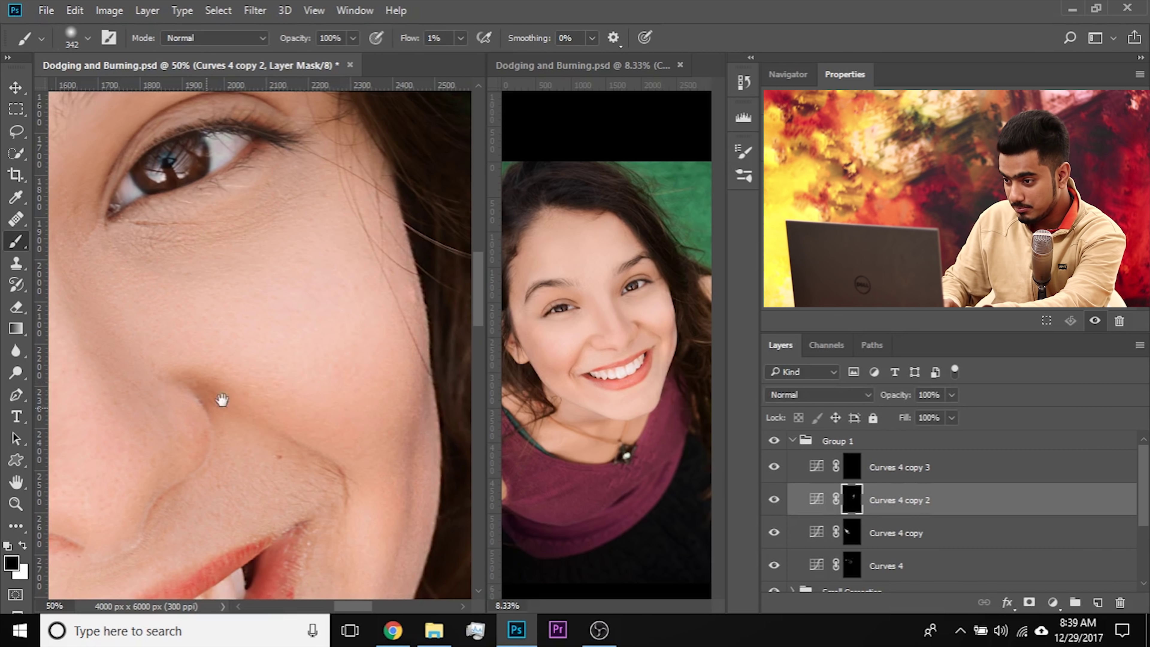
Step: Burn the side of the nose bridge near the inner eye corner on the Curves 4 mask with a soft brush of about 100 px
left_click_drag(222, 400, 319, 370)
mouse_move(299, 320)
left_mouse_down()
mouse_move(340, 322)
mouse_move(313, 385)
mouse_move(287, 408)
left_mouse_up()
left_click_drag(259, 351, 209, 332)
scroll(927, 541, "down", 1)
left_click(850, 547)
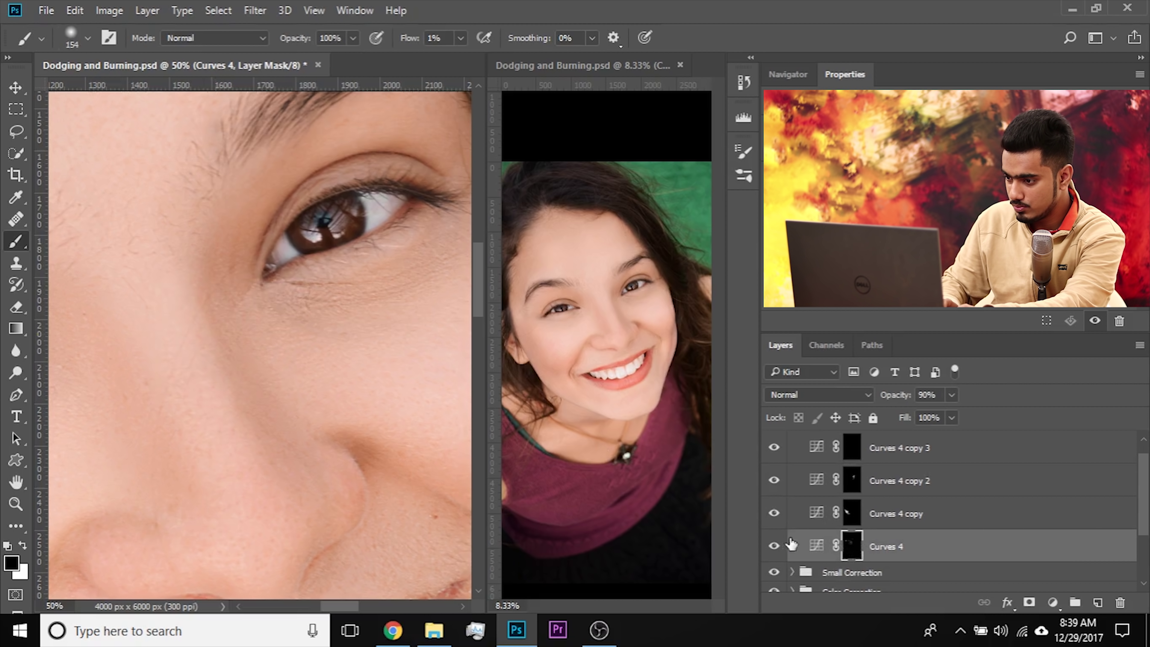
left_click_drag(236, 354, 229, 354)
key("x")
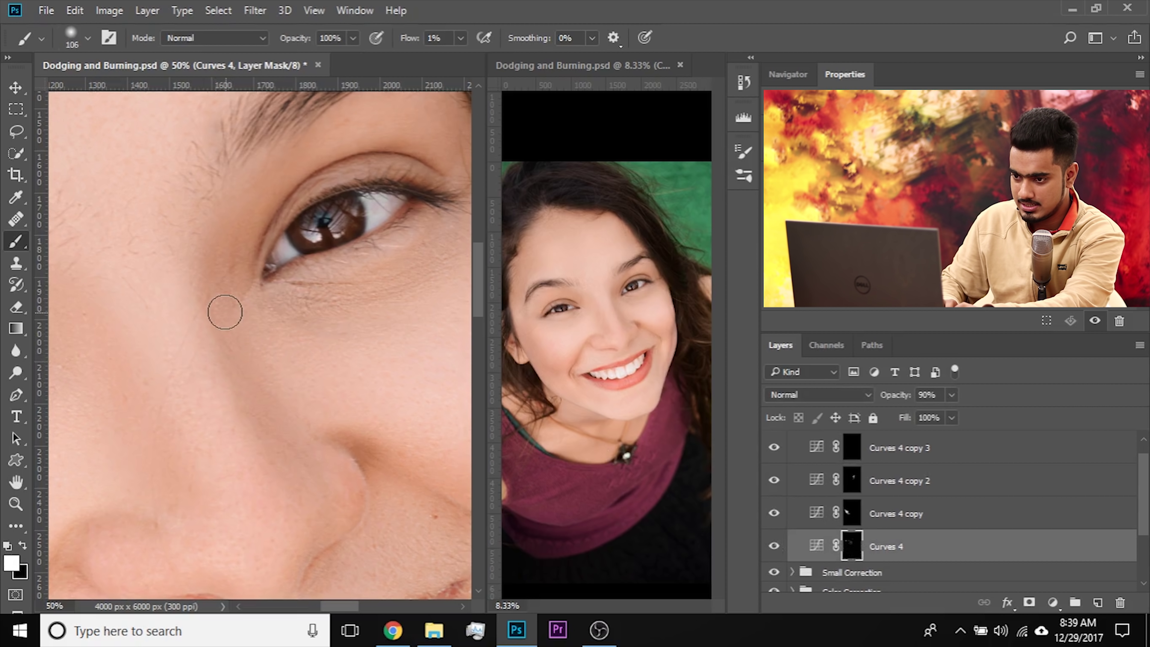
left_click_drag(224, 311, 226, 321)
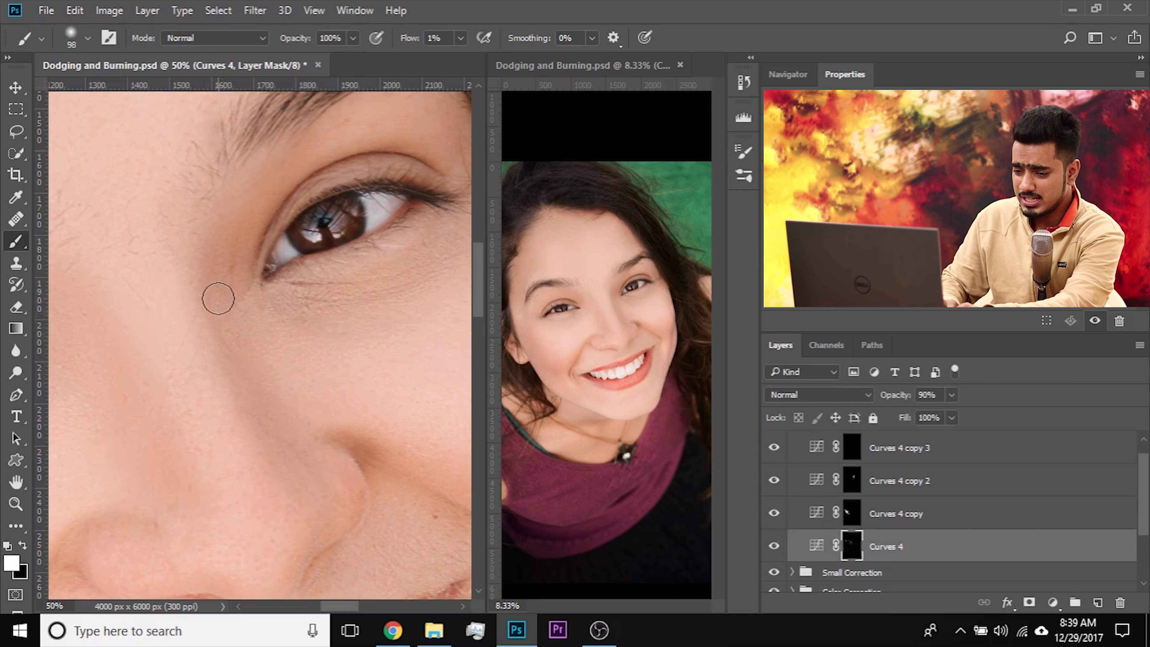
left_click_drag(206, 309, 248, 309)
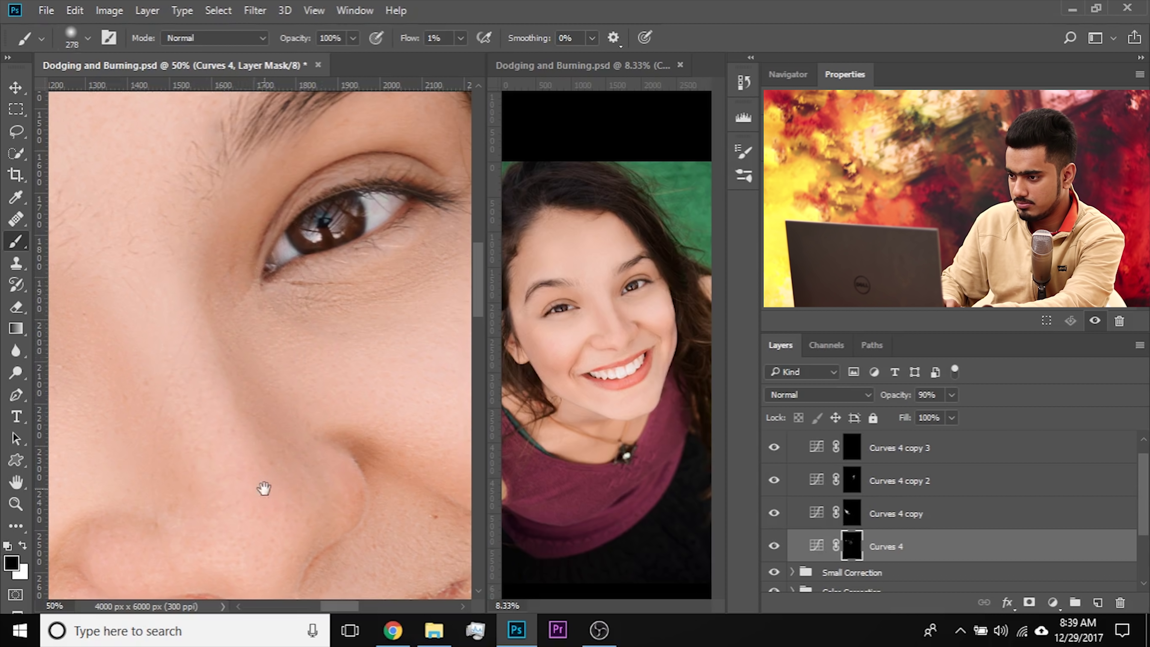
Step: Compare the nose with Curves 4 hidden and shown, and retouch its side shading on the mask with a larger 198 px brush
left_click_drag(265, 483, 336, 439)
left_click(770, 548)
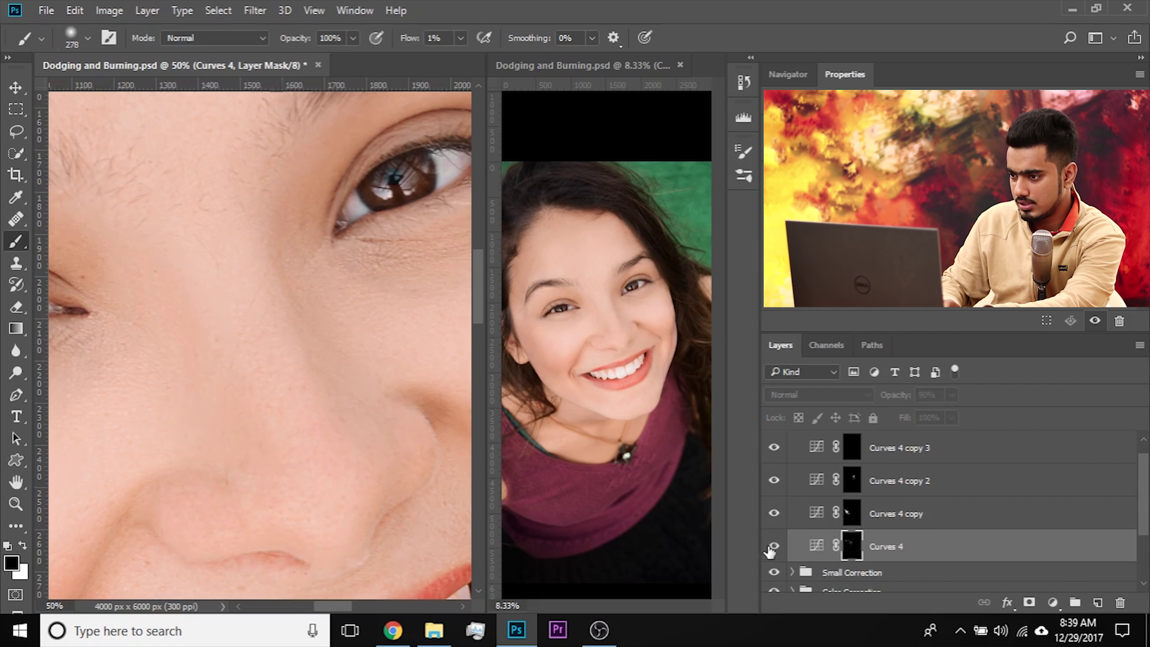
left_click_drag(339, 345, 292, 321)
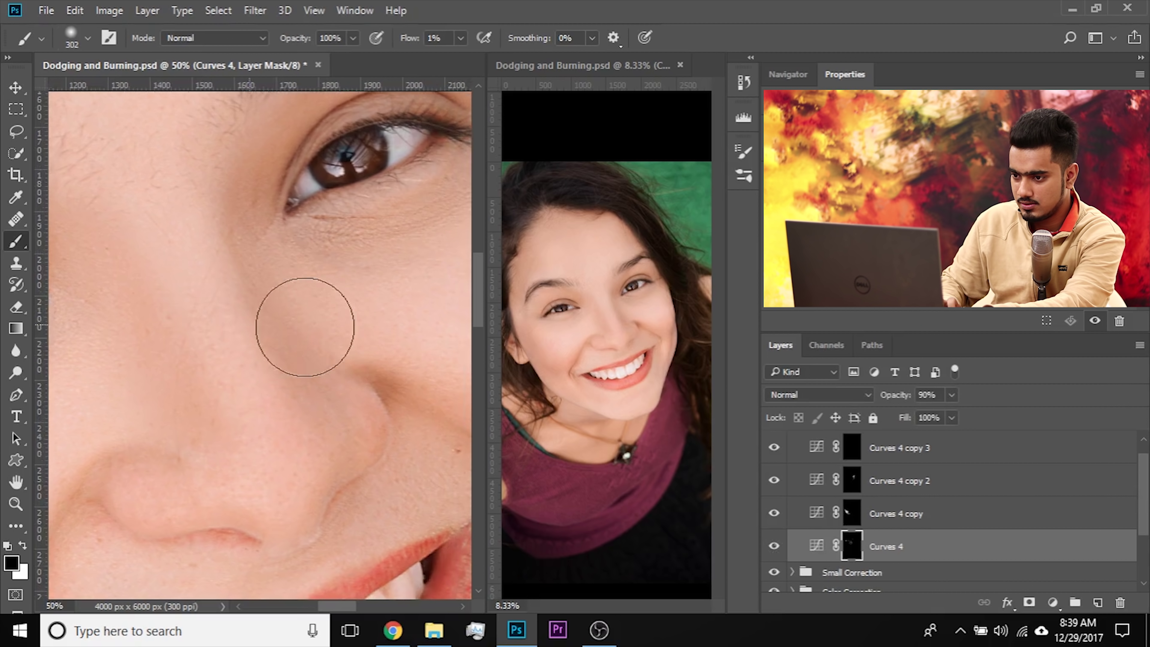
key("x")
mouse_move(256, 230)
left_mouse_down()
mouse_move(238, 230)
mouse_move(264, 244)
mouse_move(255, 224)
left_mouse_up()
left_click_drag(338, 345, 331, 353)
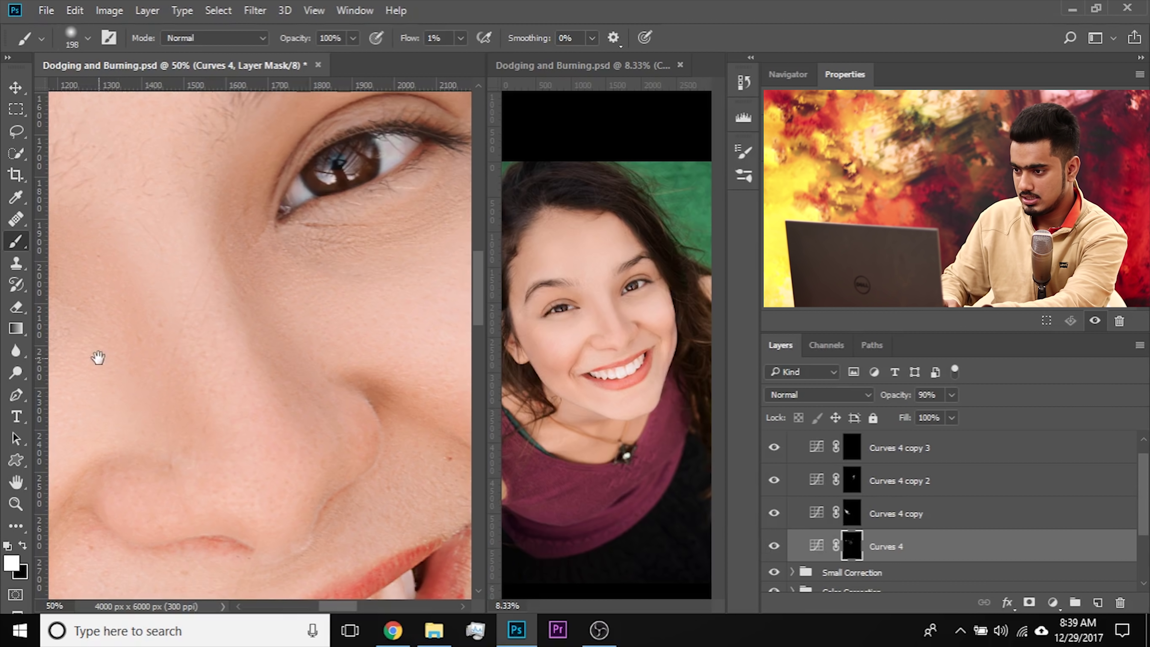
Step: Lower the Curves 4 layer's opacity to about 73%
left_click_drag(259, 366, 274, 361)
left_click_drag(911, 419, 925, 418)
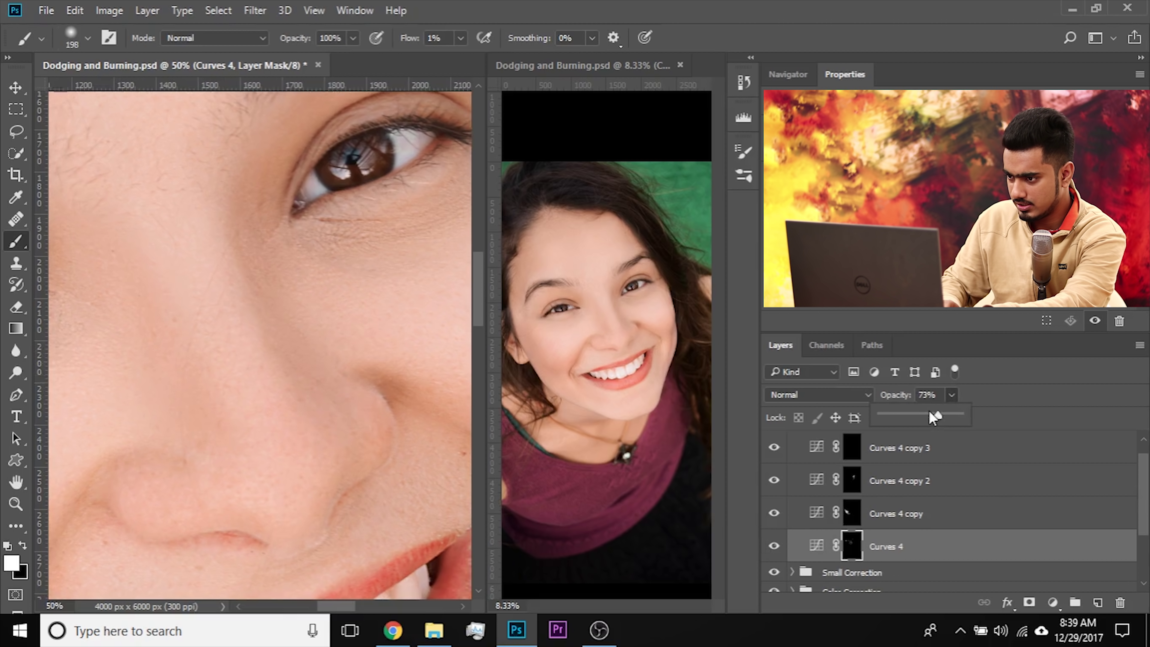
left_click(963, 393)
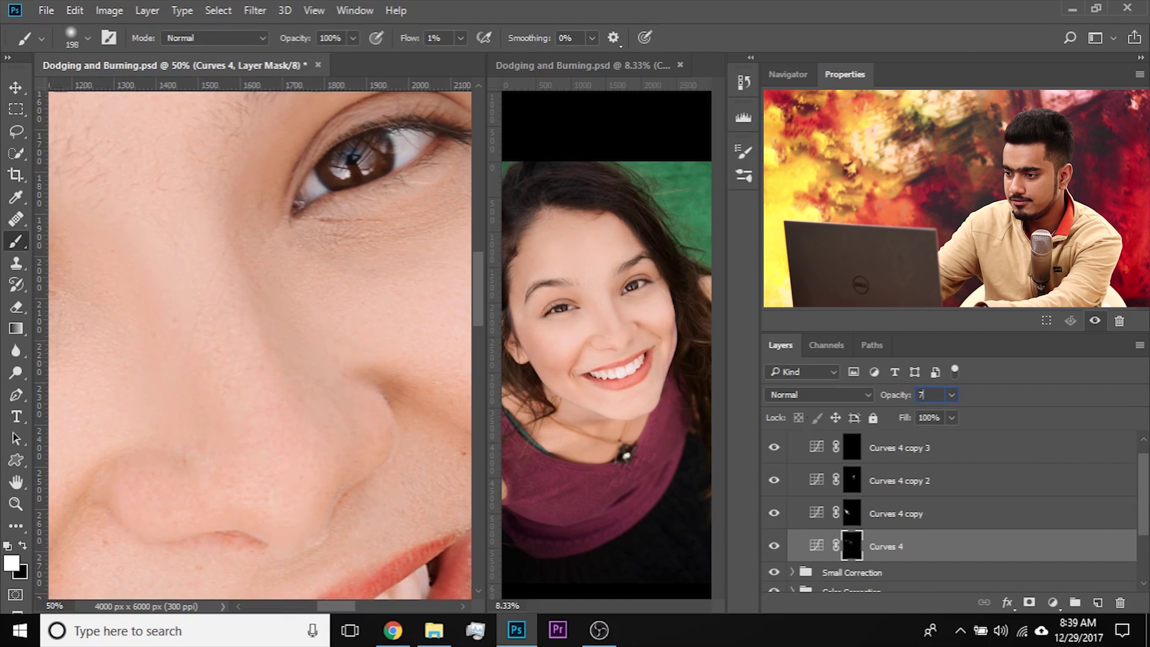
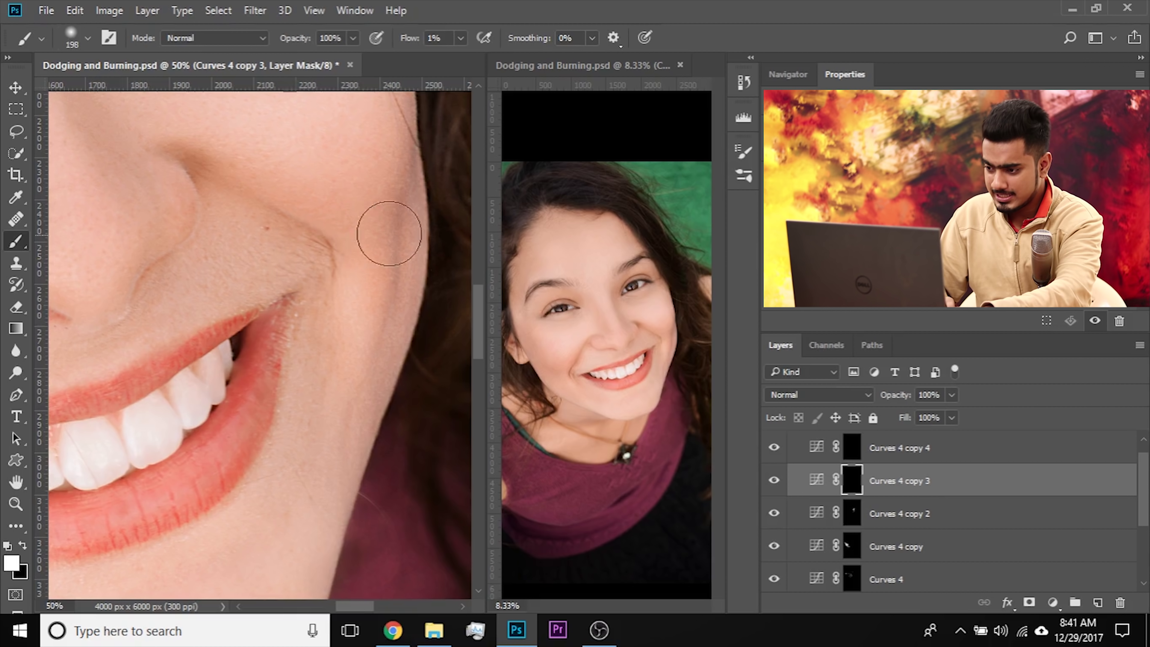
Step: Burn the smile crease beside the mouth corner nearest the hair on the Curves 4 copy 3 mask with a 94 px brush
left_click_drag(357, 323, 341, 322)
right_click(297, 222)
left_click_drag(276, 225, 261, 226)
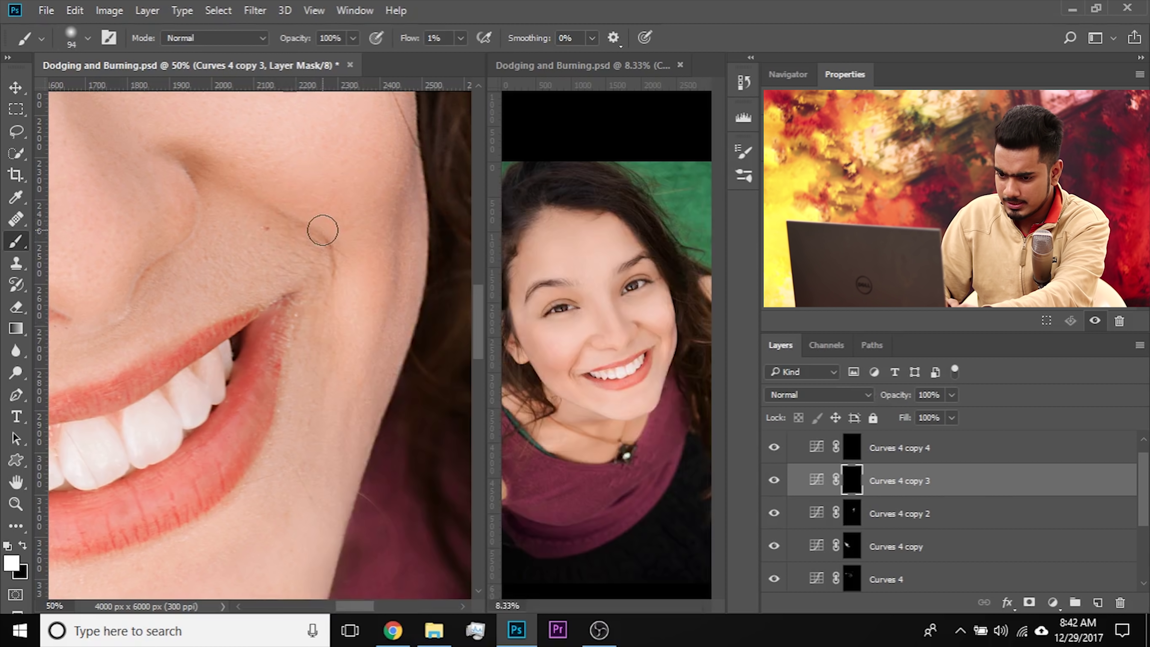
mouse_move(322, 232)
left_mouse_down()
mouse_move(311, 207)
mouse_move(318, 232)
mouse_move(256, 205)
mouse_move(322, 230)
mouse_move(310, 233)
mouse_move(339, 270)
mouse_move(333, 238)
mouse_move(325, 283)
left_mouse_up()
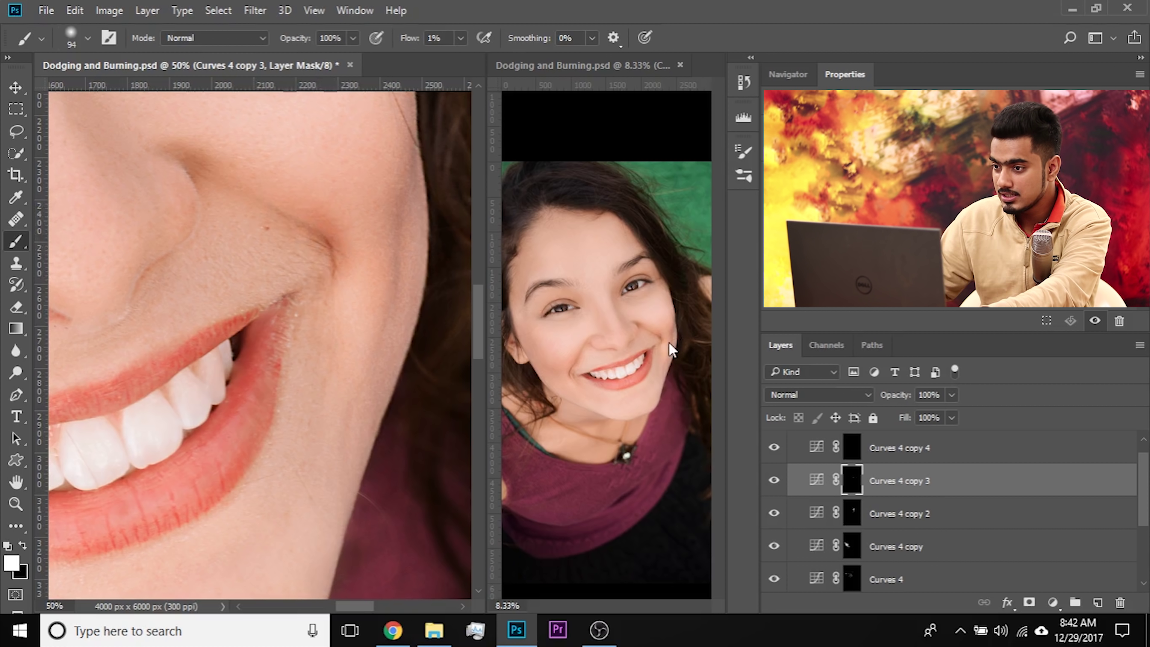
Step: Enlarge the overview to 12.5% and burn the smile crease on the opposite side of the mouth with a 122 px brush
left_click(531, 57)
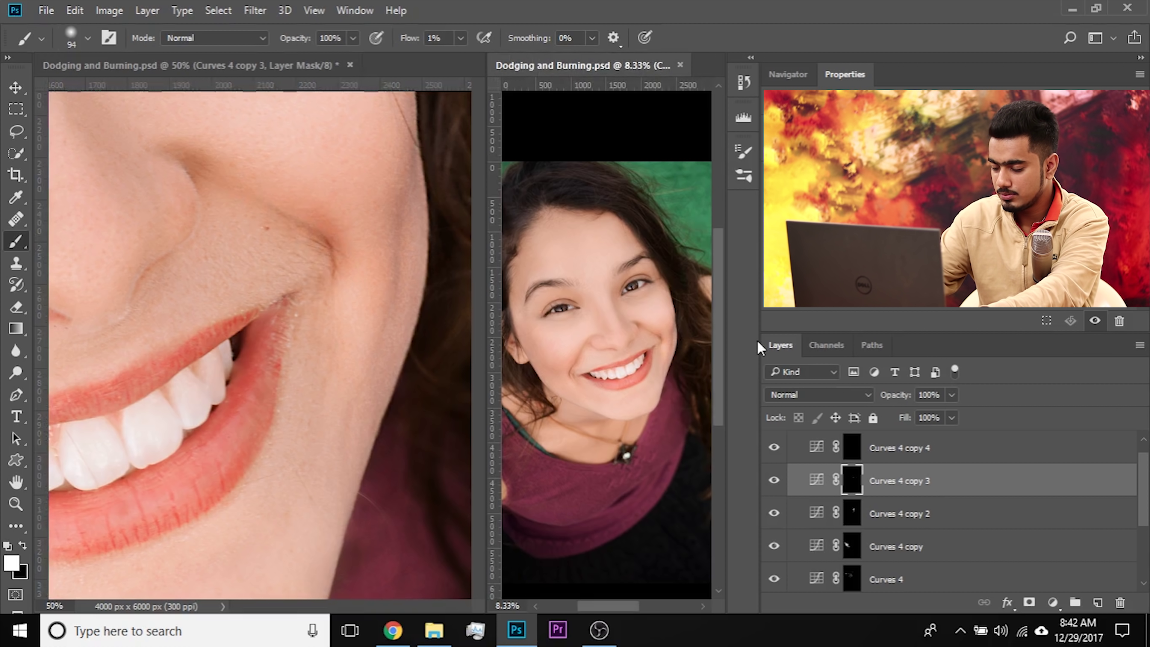
key("ctrl+plus")
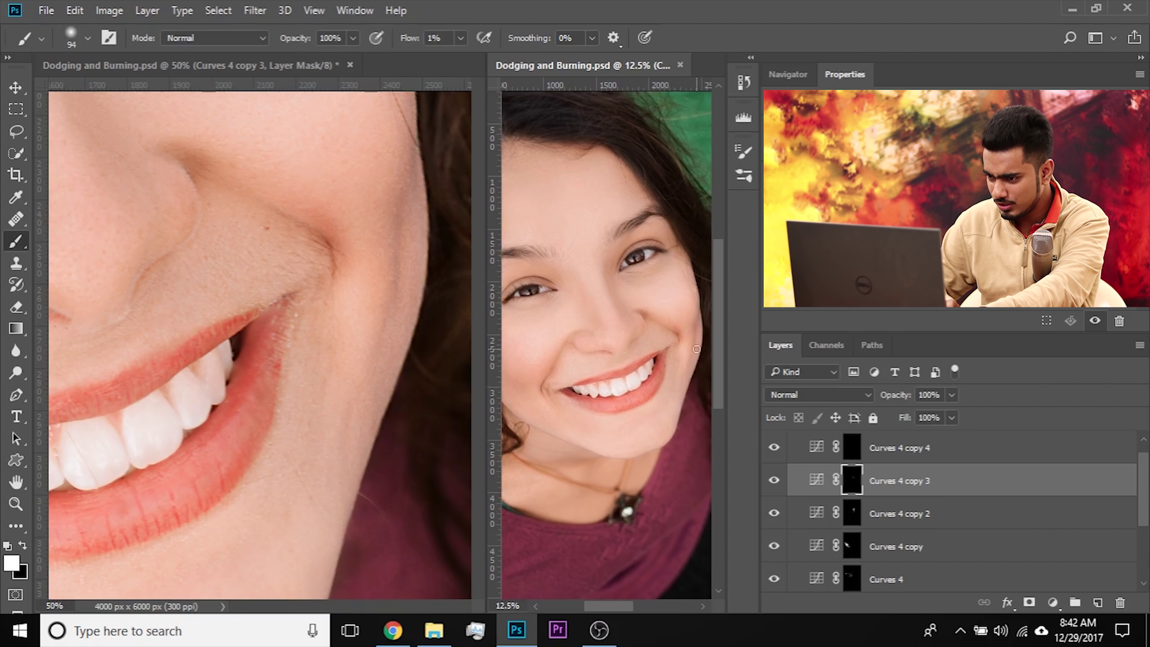
left_click(106, 399)
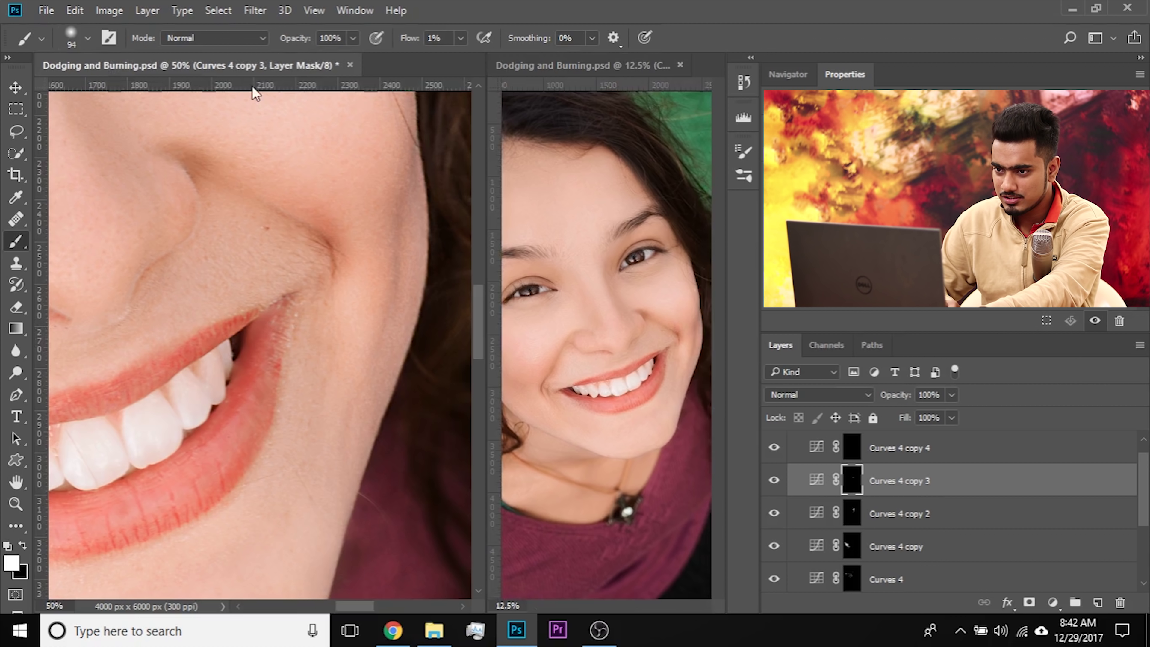
left_click_drag(190, 270, 447, 193)
left_click_drag(157, 295, 251, 274)
mouse_move(154, 331)
left_mouse_down()
mouse_move(166, 331)
mouse_move(159, 308)
mouse_move(175, 319)
mouse_move(125, 378)
mouse_move(187, 285)
left_mouse_up()
left_click_drag(365, 383, 324, 398)
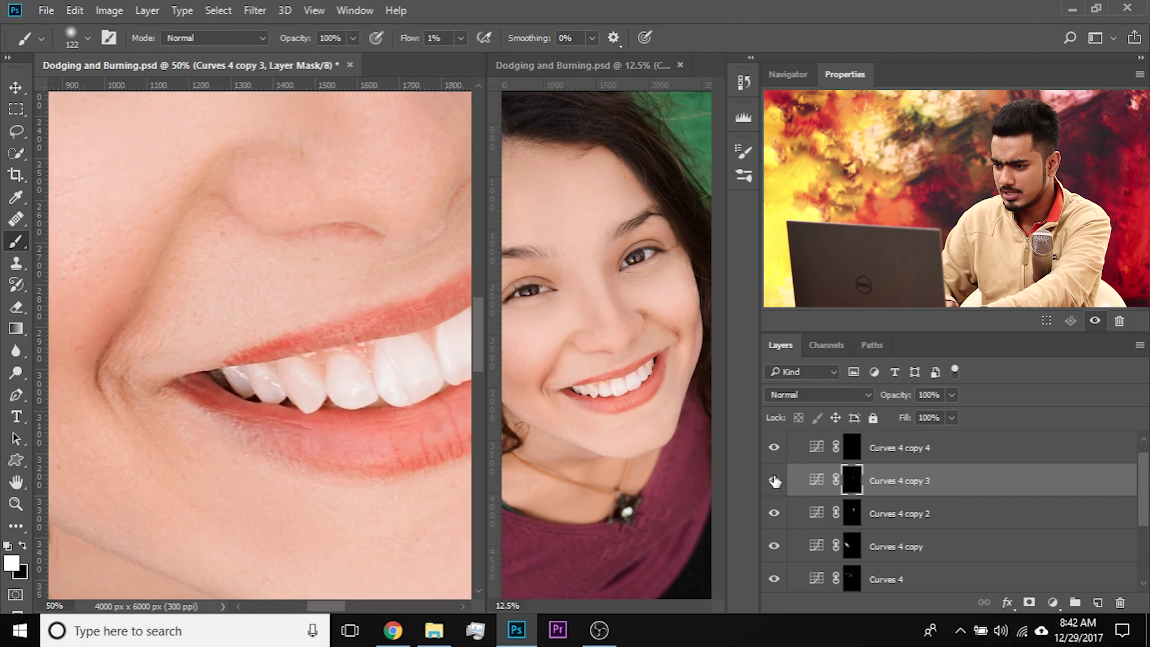
Step: Compare the smile creases with Curves 4 copy 3 hidden and shown, and inspect both sides of the mouth
left_click(774, 480)
left_click(774, 480)
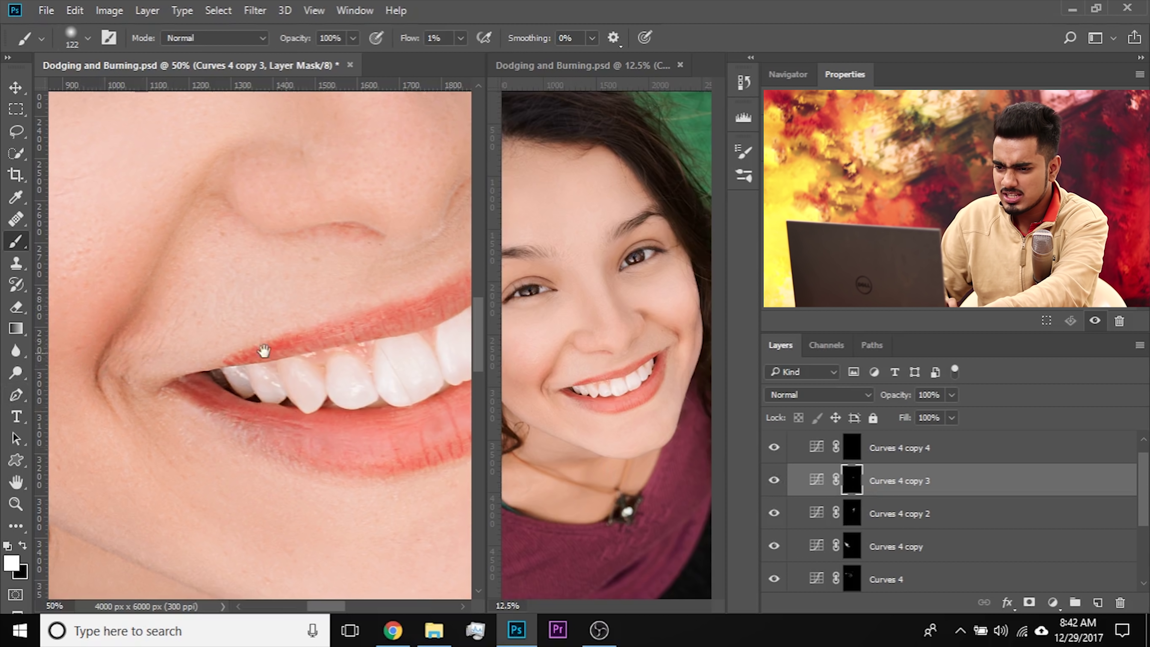
left_click_drag(238, 331, 100, 363)
left_click_drag(453, 294, 351, 327)
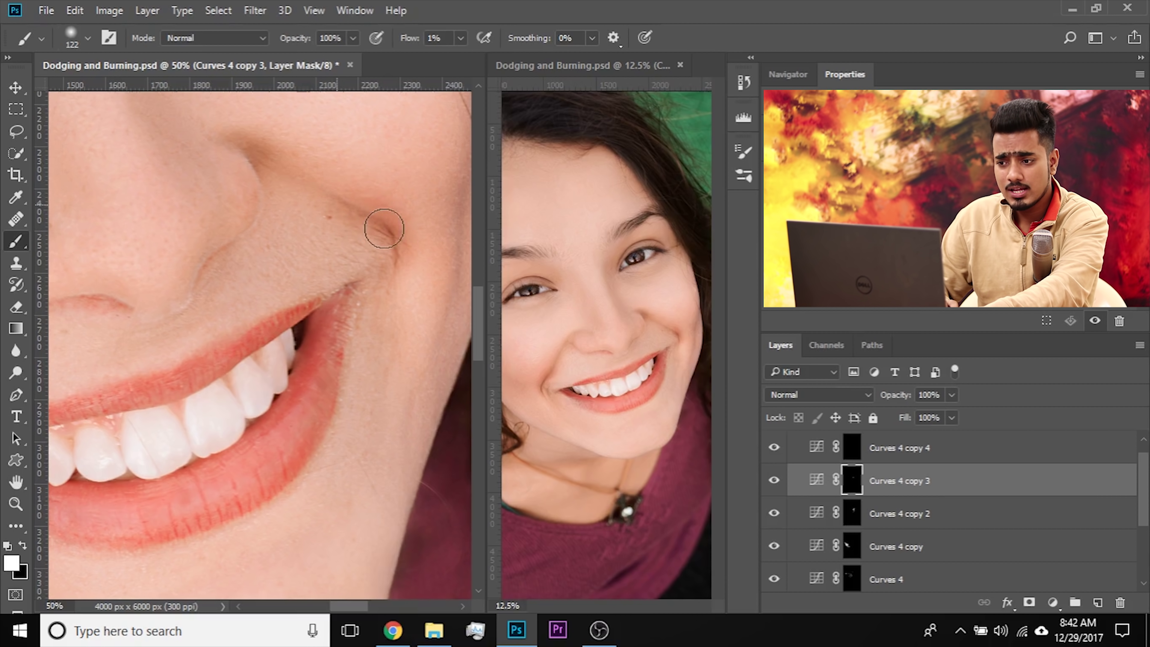
left_click_drag(316, 347, 521, 321)
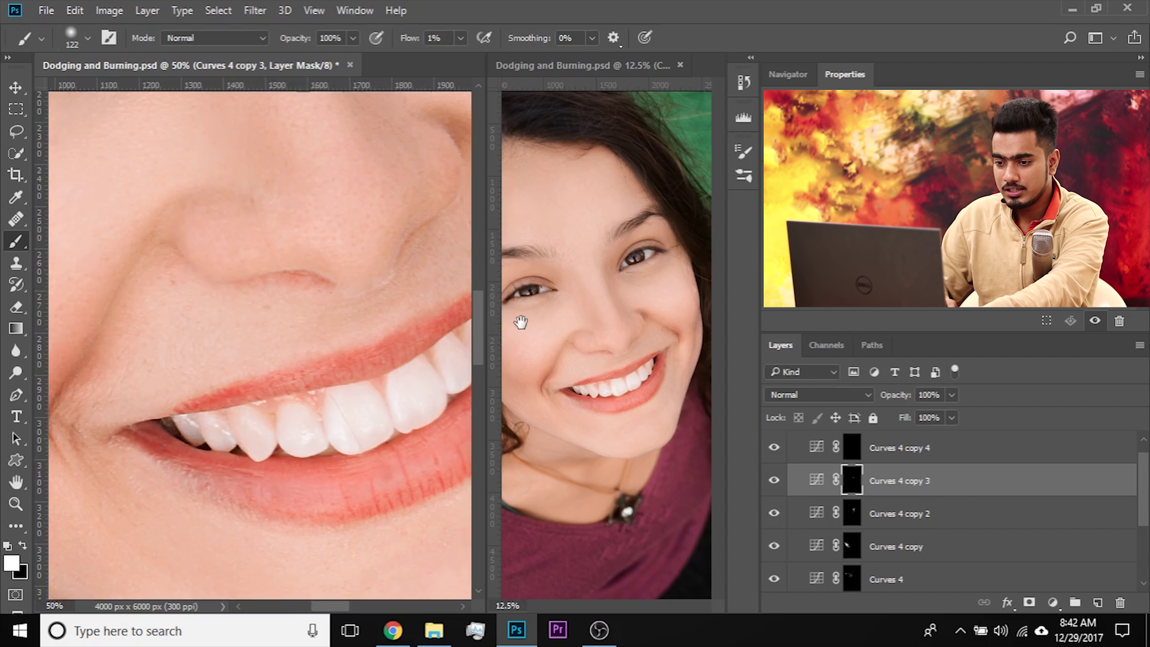
left_click_drag(336, 329, 172, 405)
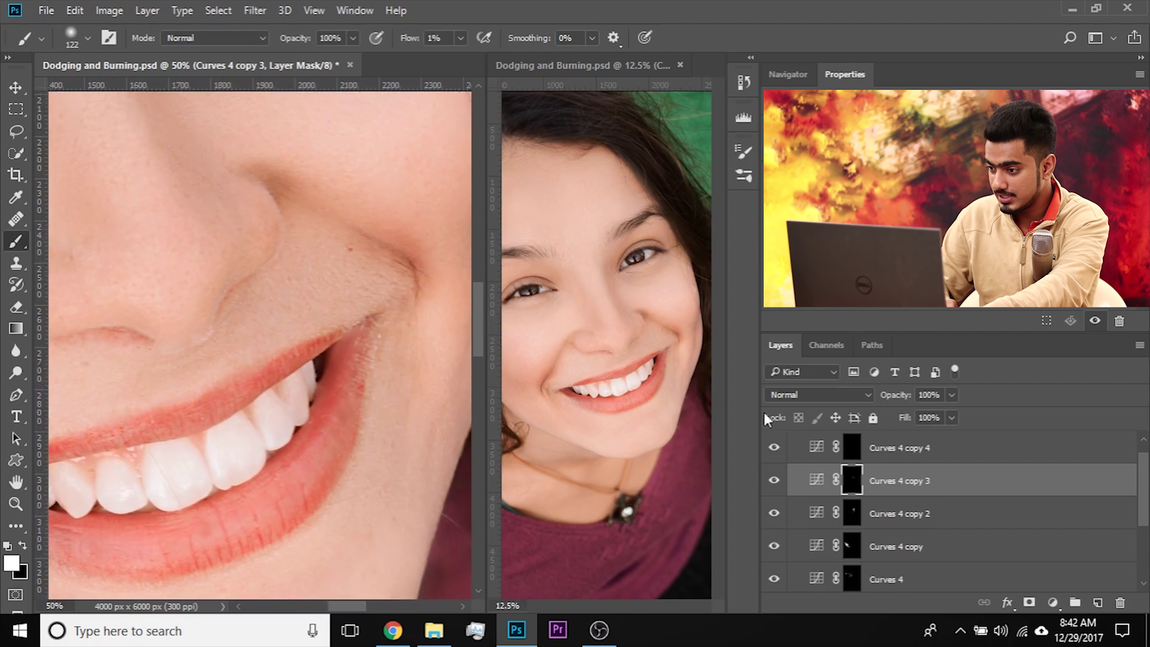
Step: Set the Curves 4 copy 3 layer's opacity to 76%, and compare the face with Group 1 hidden and shown
mouse_move(939, 405)
left_mouse_down()
mouse_move(907, 414)
mouse_move(930, 414)
left_mouse_up()
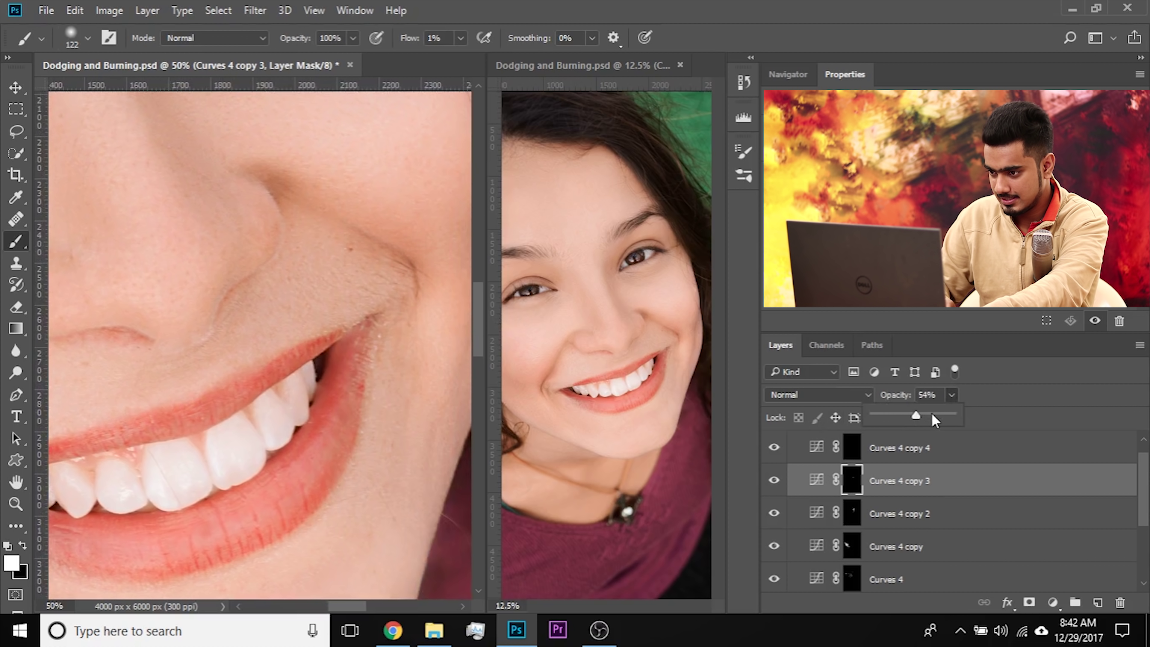
scroll(826, 514, "up", 1)
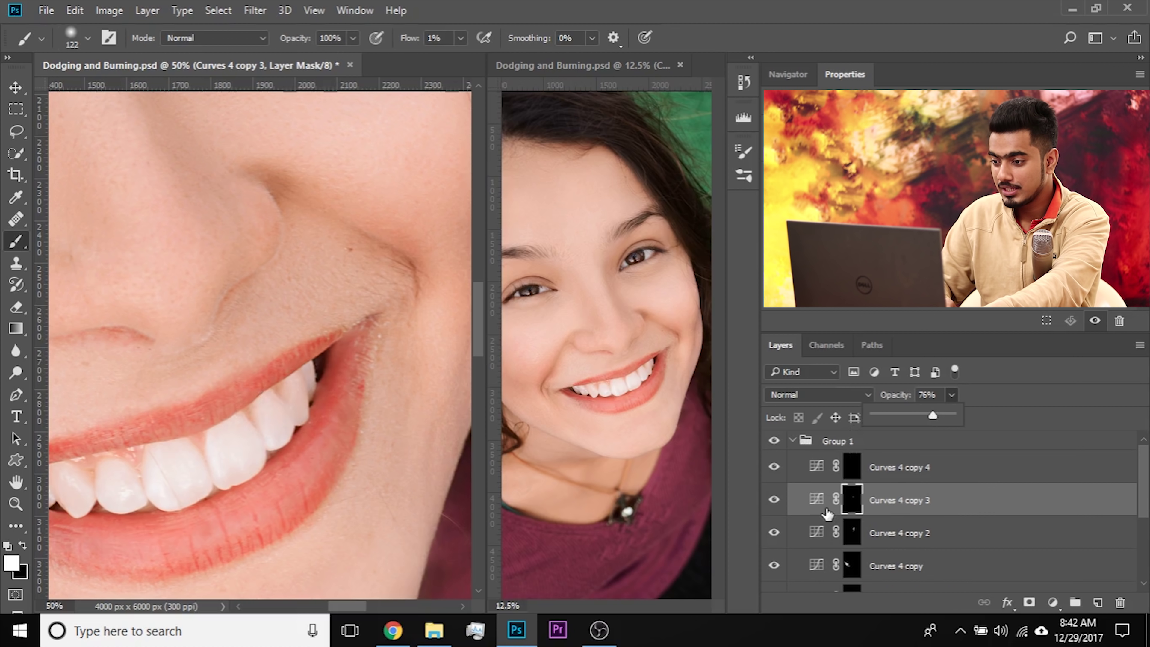
left_click(772, 442)
left_click(771, 442)
left_click_drag(285, 355, 407, 431)
left_click_drag(41, 301, 4, 356)
left_click_drag(265, 337, 318, 385)
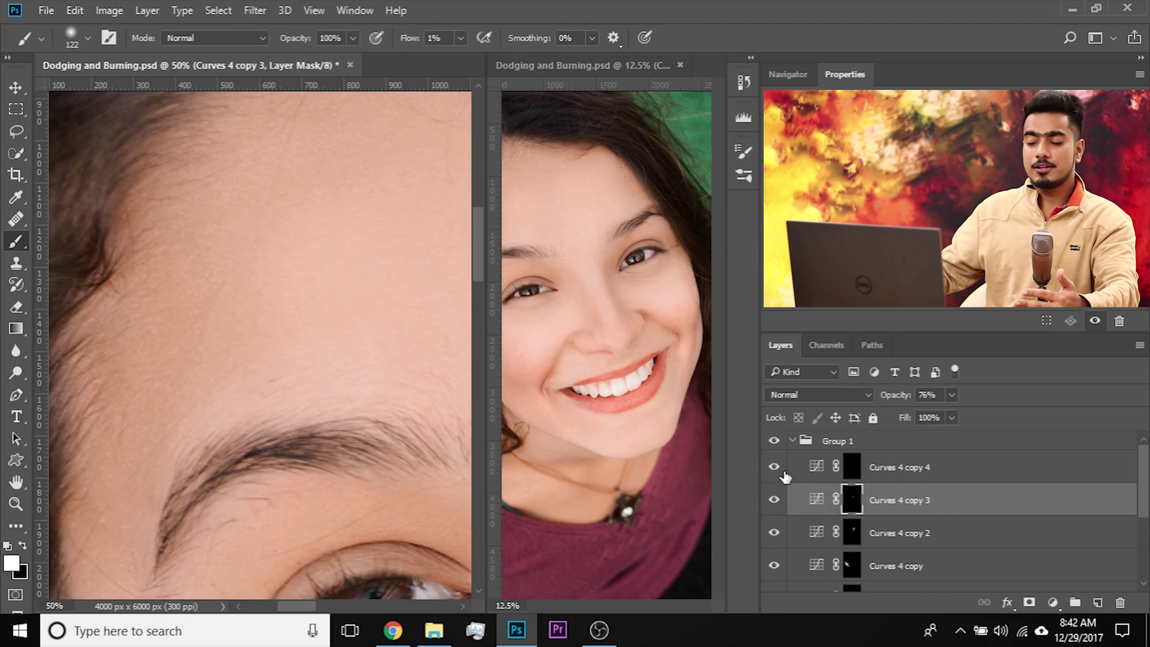
Step: Group all the Curves layers from Curves 4 copy 4 down to Curves 4 inside Group 1
left_click(987, 466)
scroll(903, 487, "down", 2)
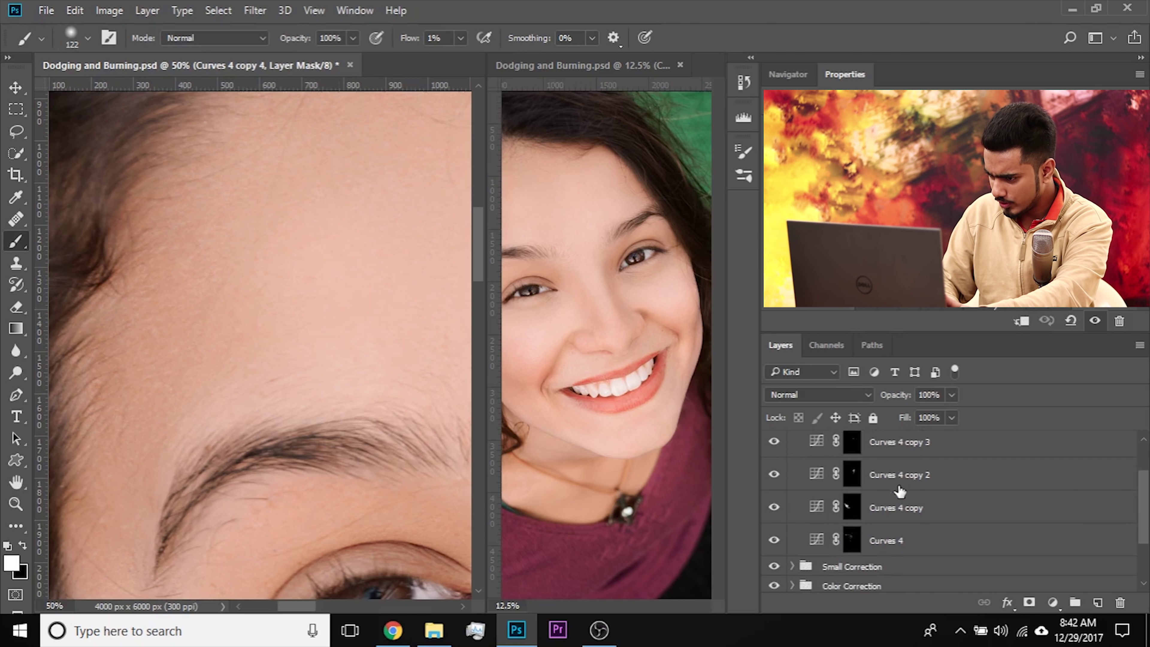
scroll(909, 512, "up", 2)
scroll(915, 471, "down", 3)
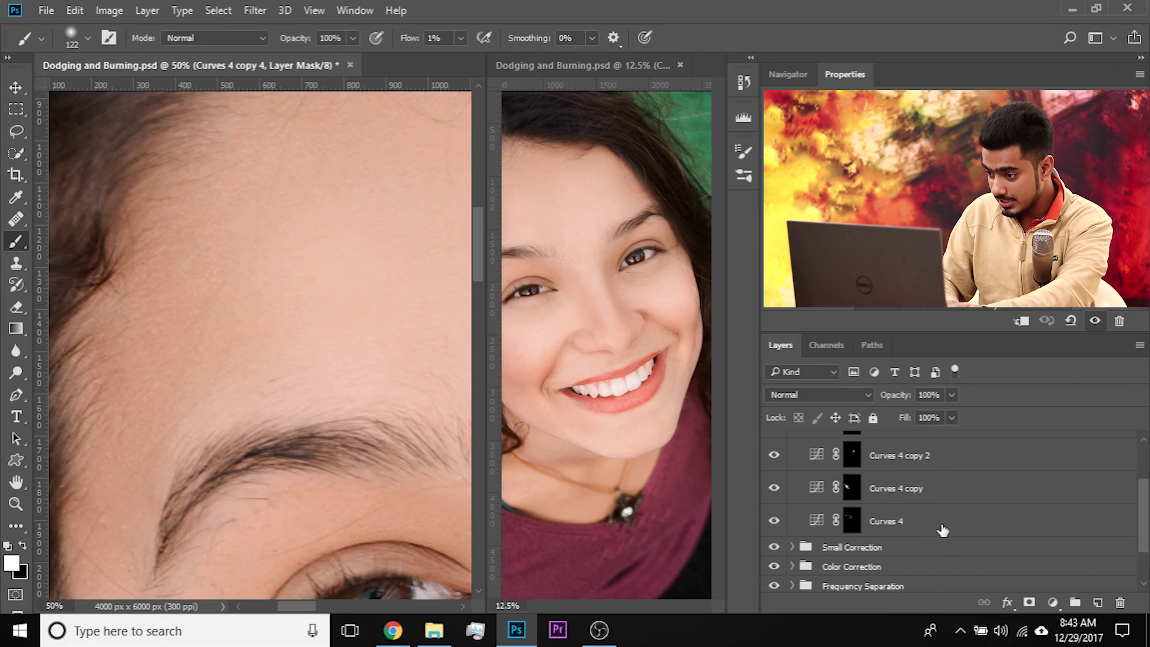
left_click(943, 530, "shift")
scroll(943, 520, "up", 3)
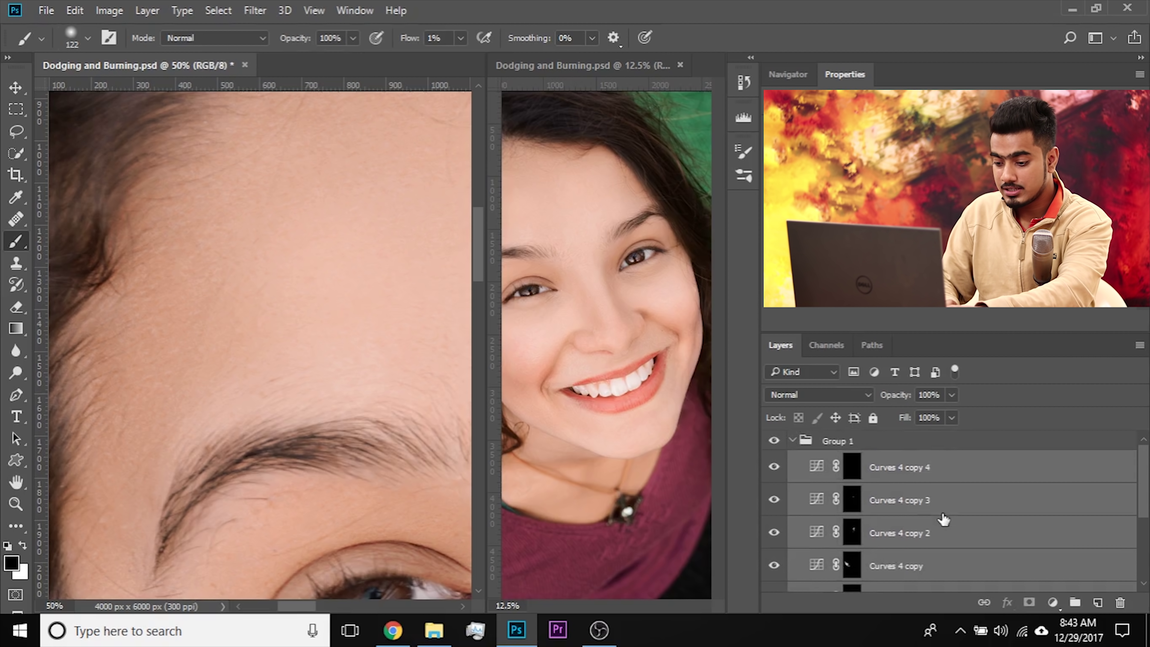
key("ctrl+g")
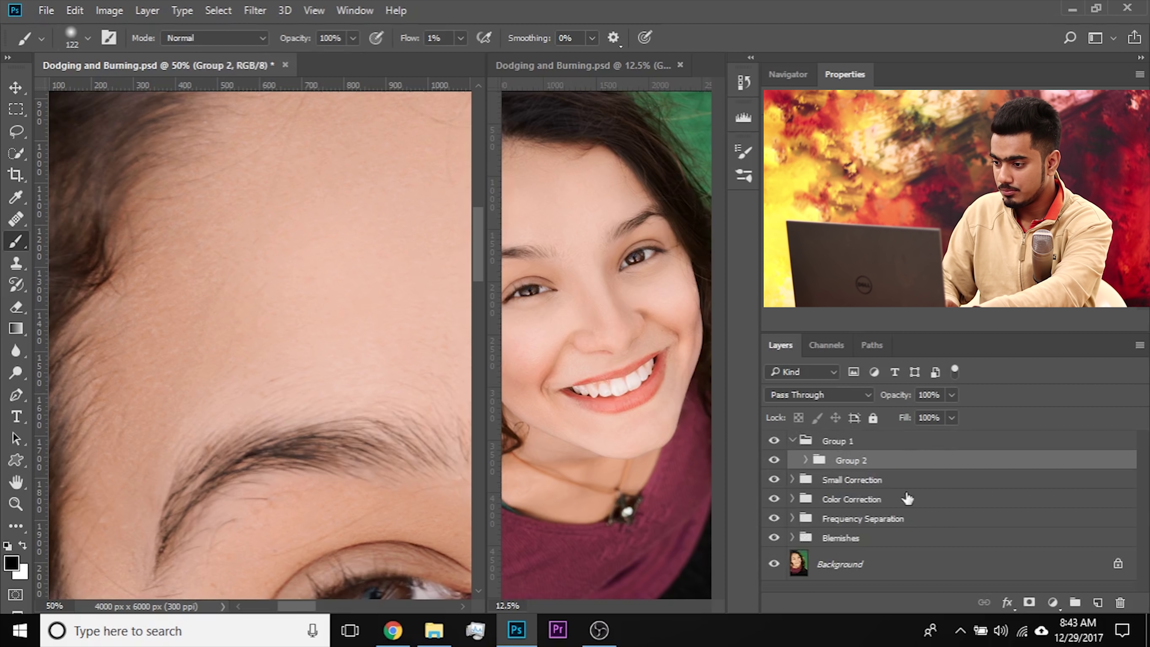
Step: Add a new Curves adjustment layer above Group 2 inside Group 1
scroll(159, 314, "right", 5)
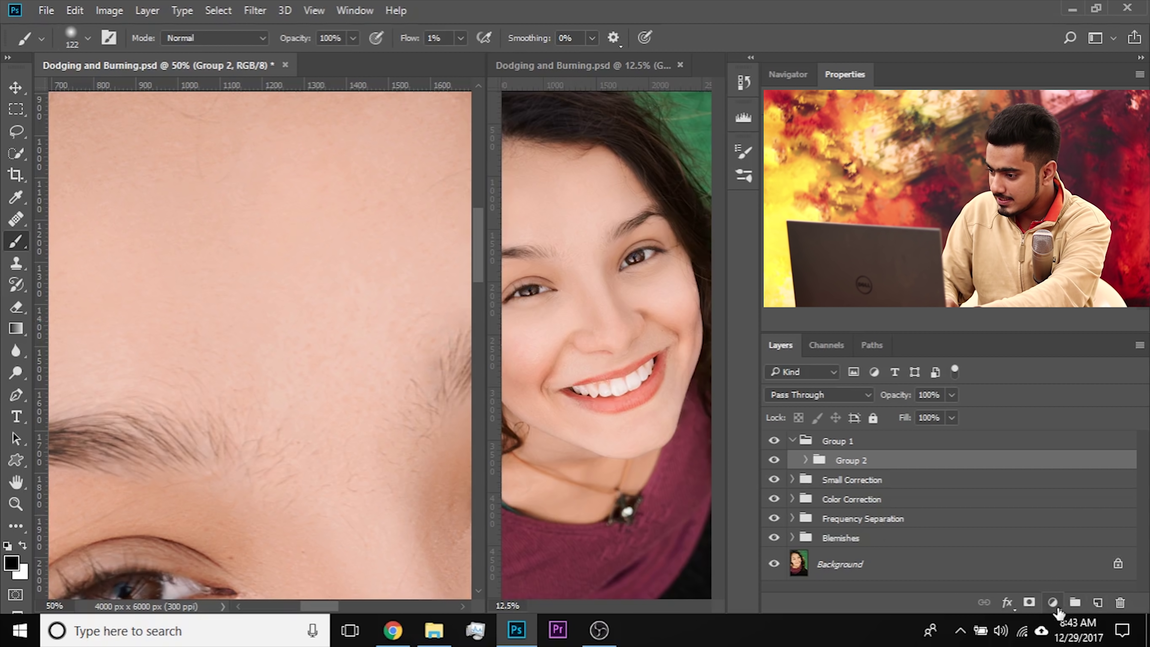
left_click(1051, 601)
left_click(1040, 343)
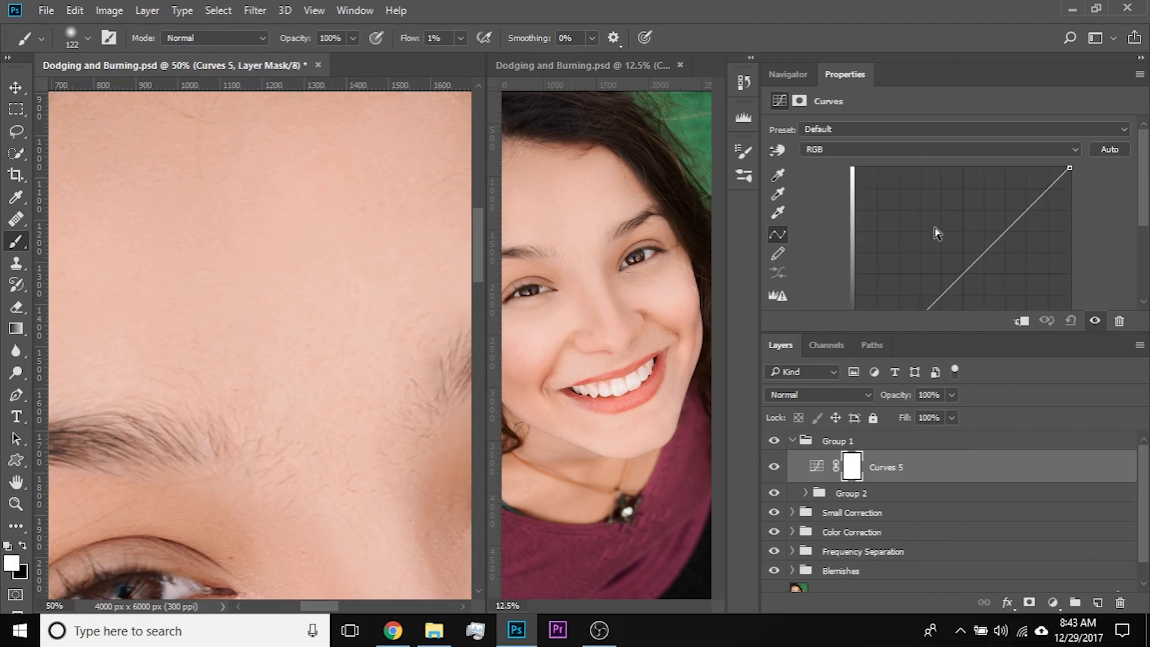
Step: Raise the Curves 5 curve's midtones to brighten the image, and invert its layer mask to black
left_click_drag(950, 196, 943, 186)
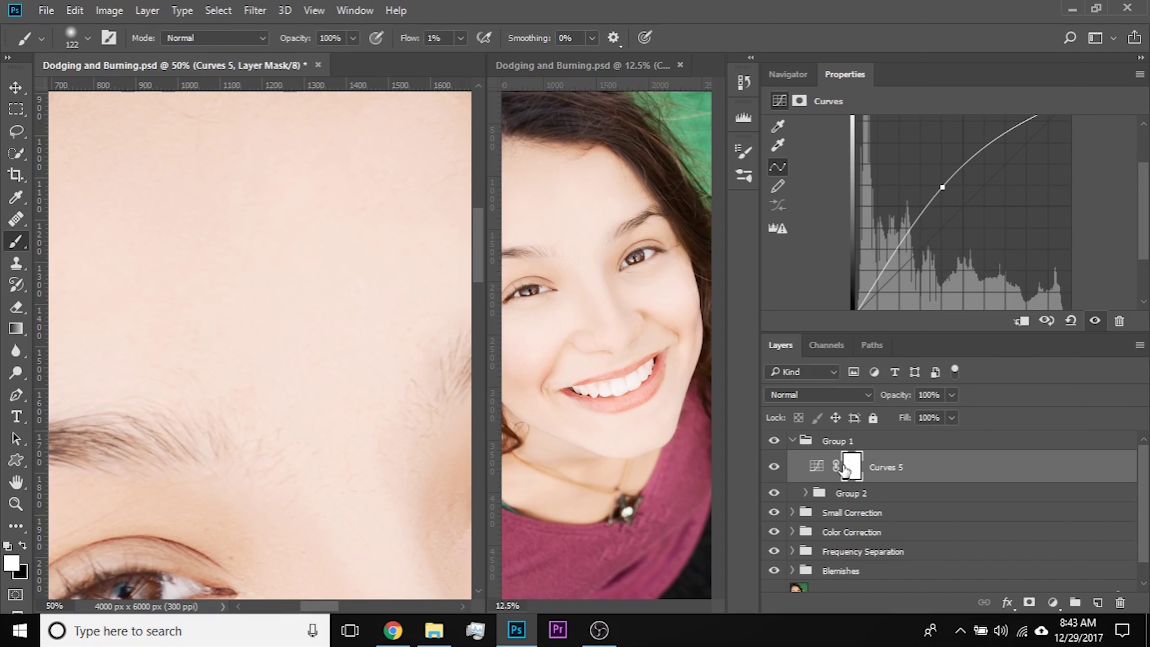
key("ctrl+i")
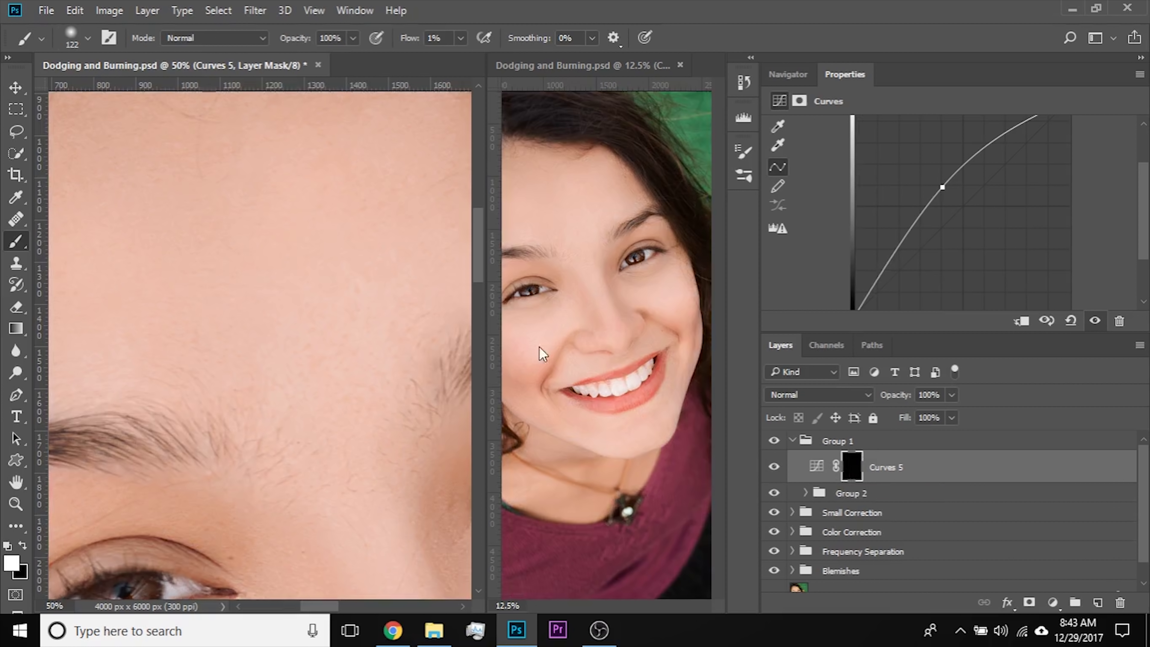
Step: Paint white on the Curves 5 mask along the nose bridge down to the tip, using soft brushes of 190 and 250 px
left_click_drag(333, 398, 329, 358)
left_click_drag(344, 441, 346, 352)
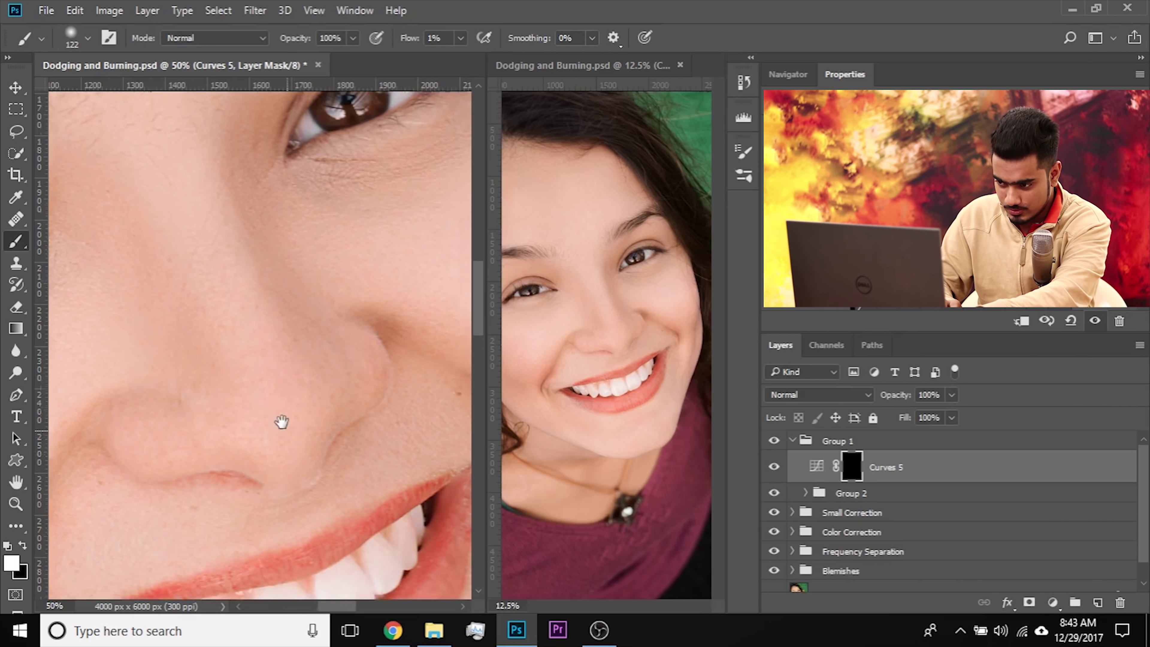
right_click(290, 413, "alt")
right_click(283, 423, "alt")
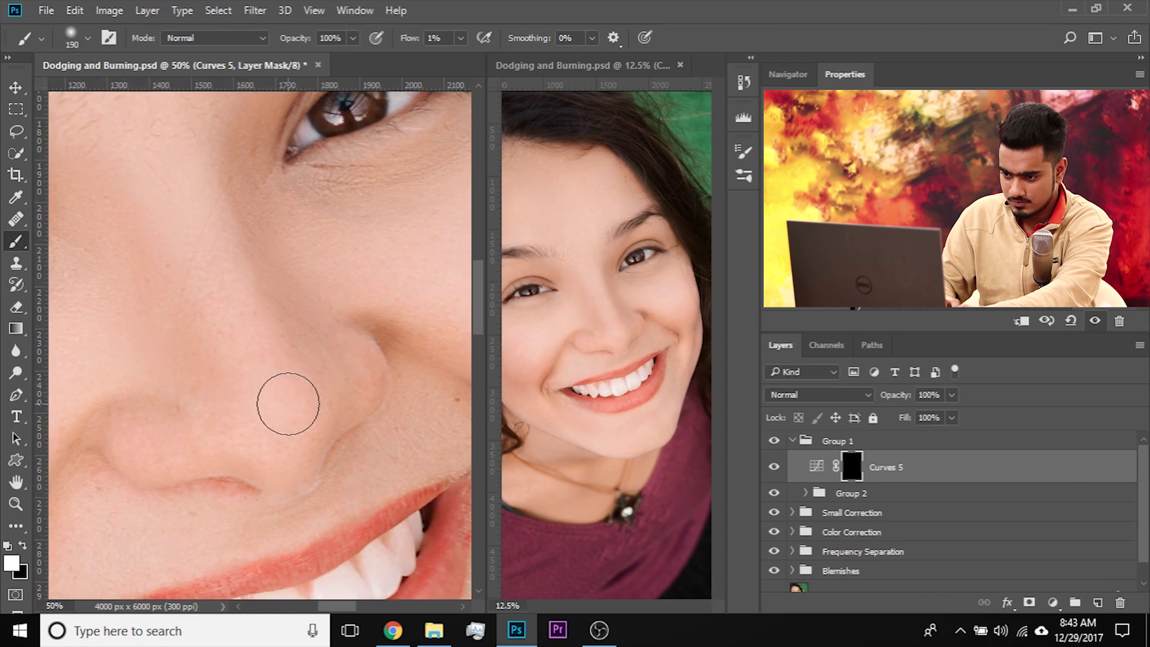
left_click_drag(236, 277, 251, 309)
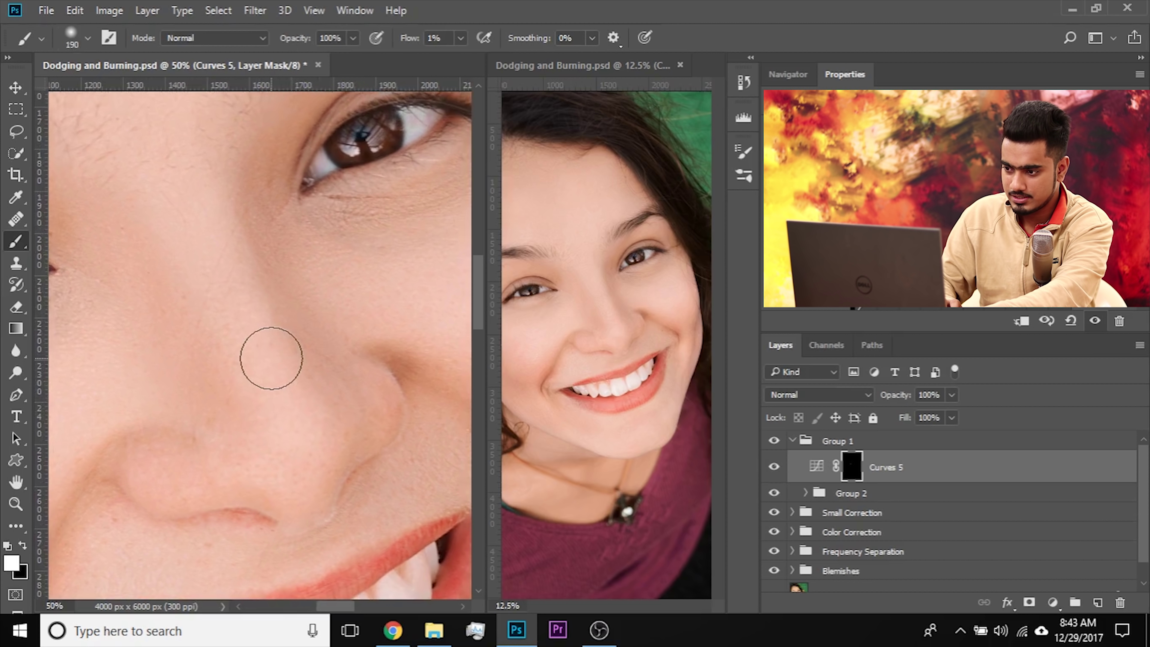
right_click(231, 273, "alt")
mouse_move(210, 205)
left_mouse_down()
mouse_move(285, 388)
mouse_move(300, 472)
mouse_move(296, 450)
mouse_move(316, 470)
left_mouse_up()
left_click_drag(308, 386, 342, 464)
Step: Refine the nose highlight on the Curves 5 mask with a 138 px white brush
key("x")
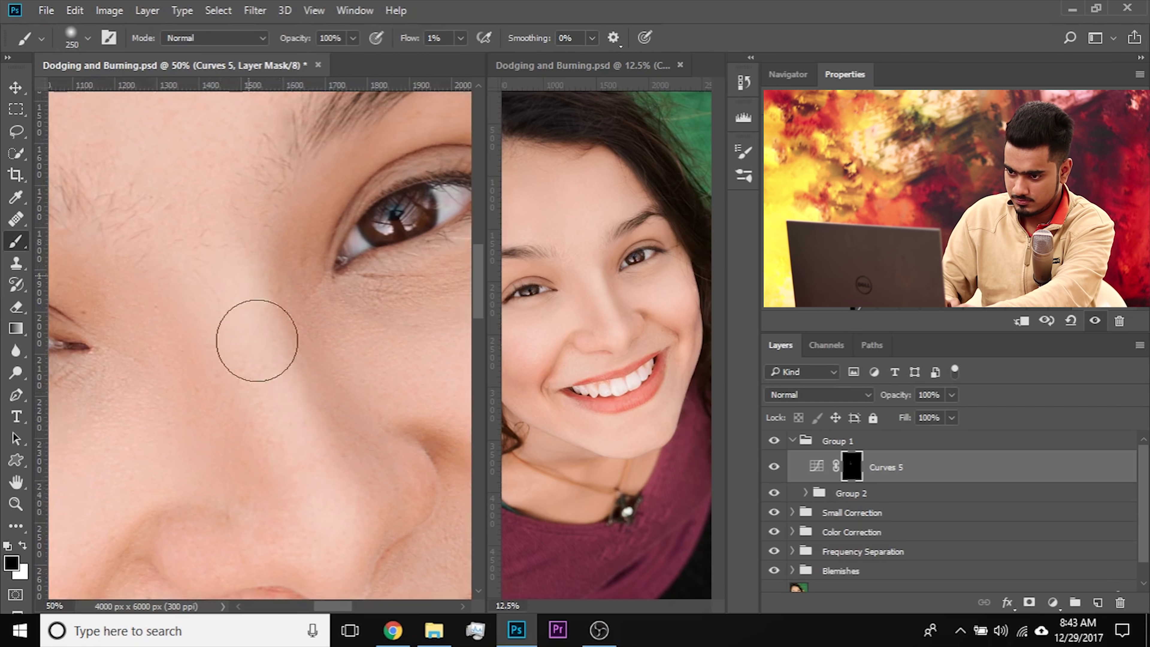
key("x")
right_click(259, 434, "alt")
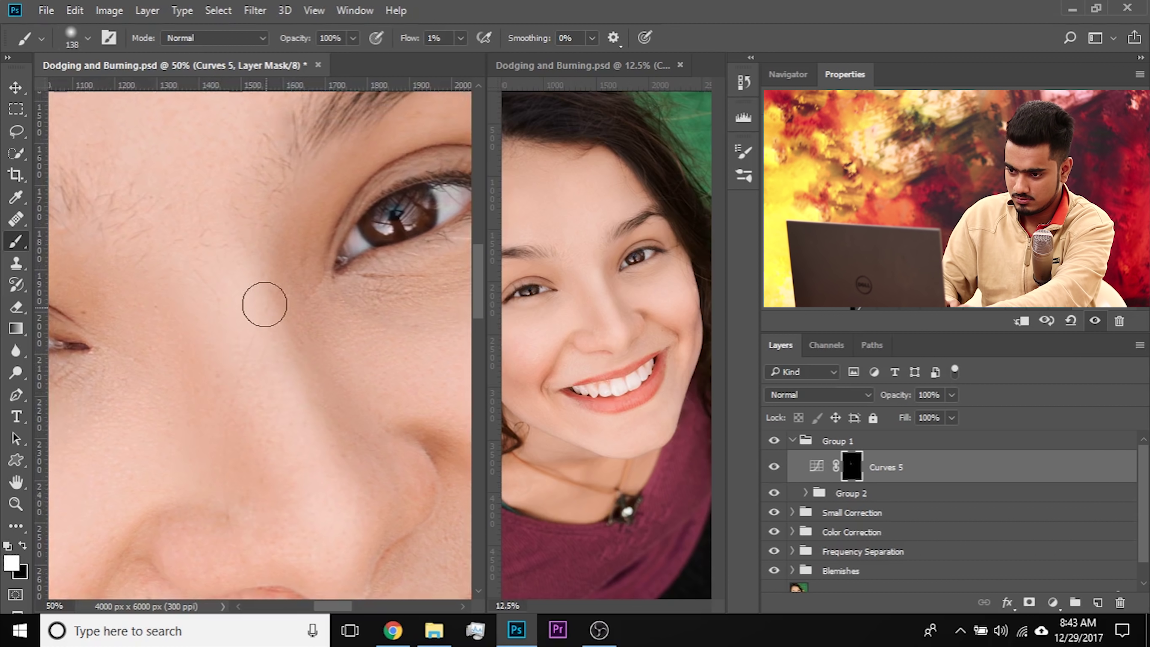
left_click_drag(329, 419, 335, 302)
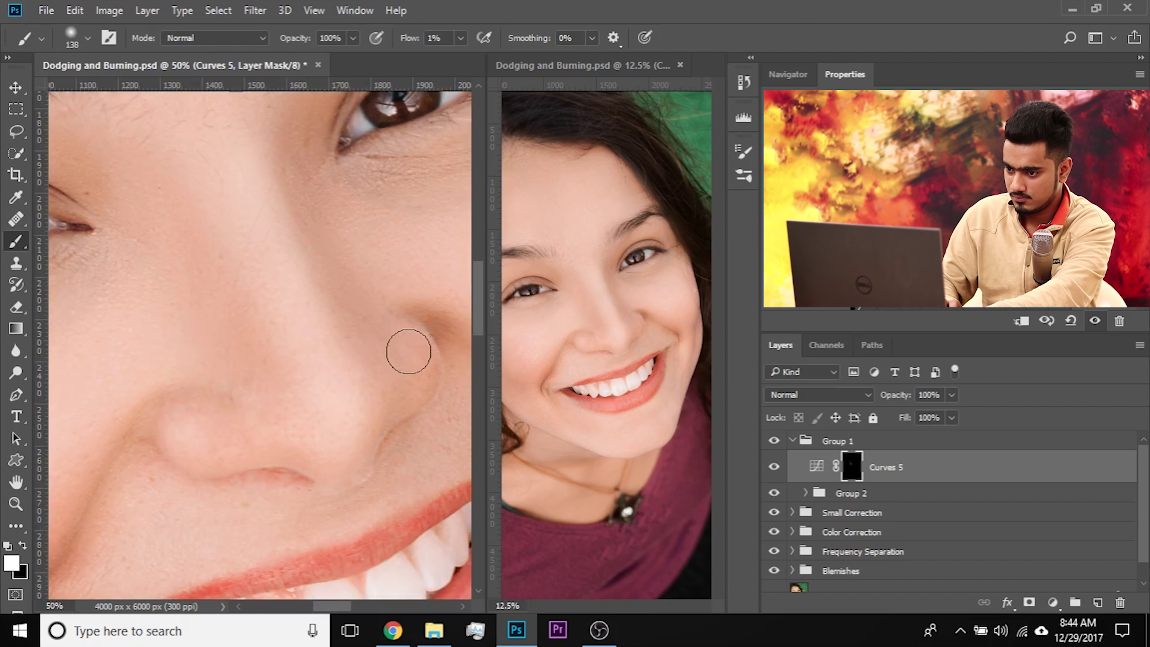
left_click_drag(272, 369, 296, 411)
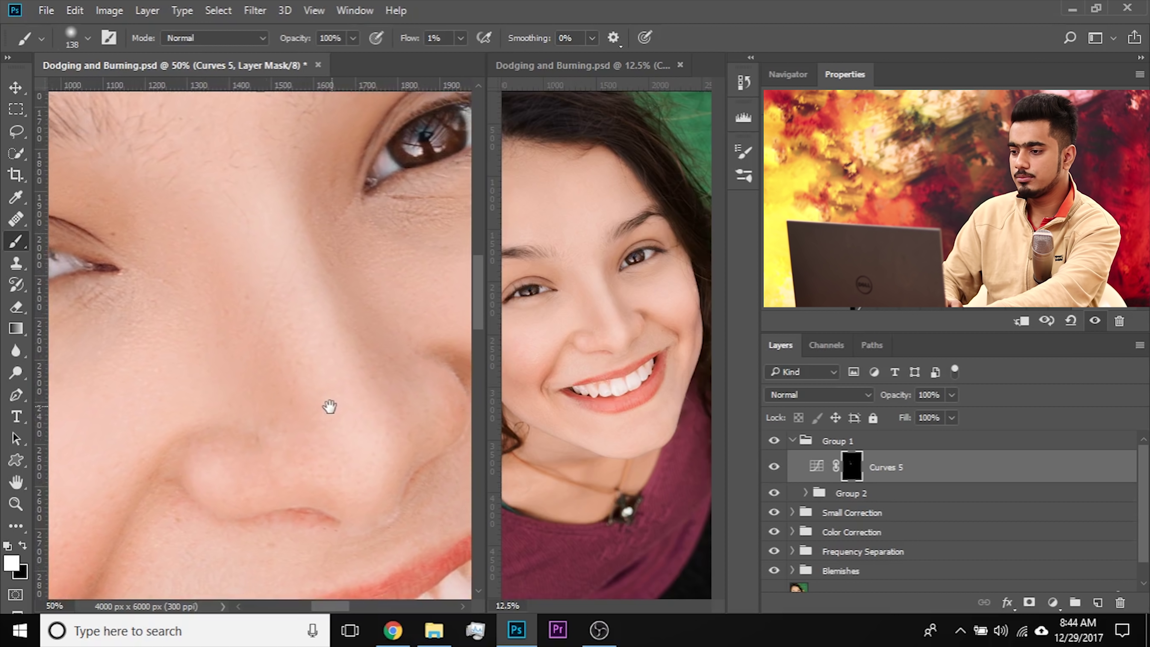
Step: Compare the nose with Curves 5 hidden and shown, and set the layer's opacity to 95%
left_click(775, 467)
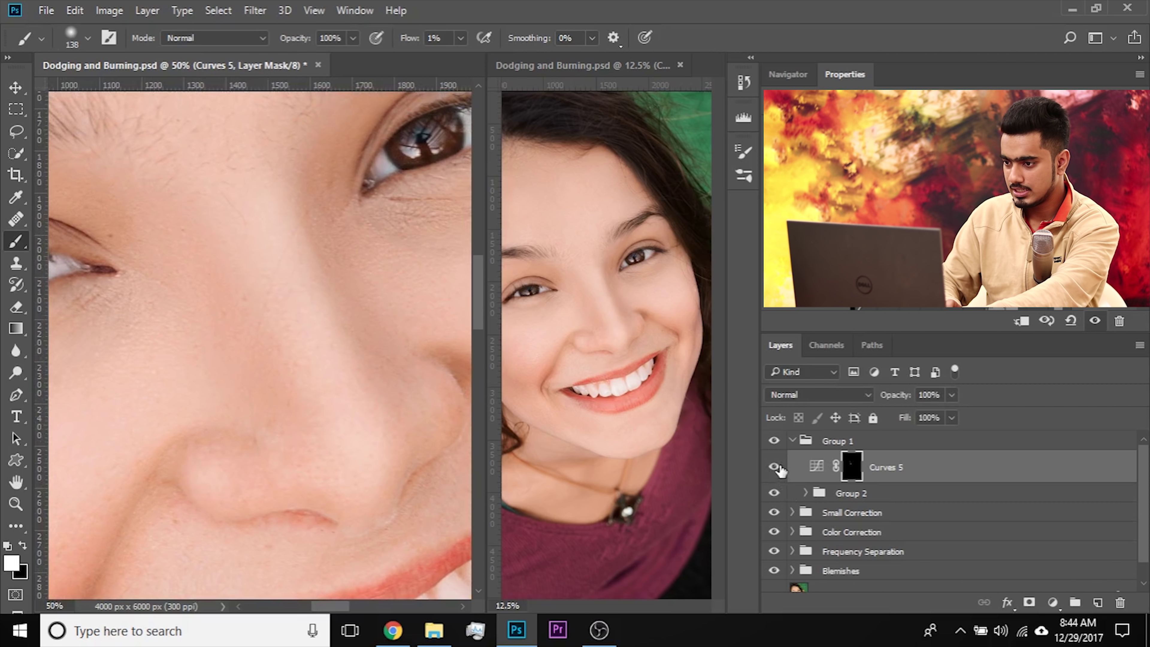
left_click_drag(173, 314, 142, 349)
left_click_drag(254, 266, 246, 297)
left_click(951, 396)
left_click_drag(953, 397, 931, 412)
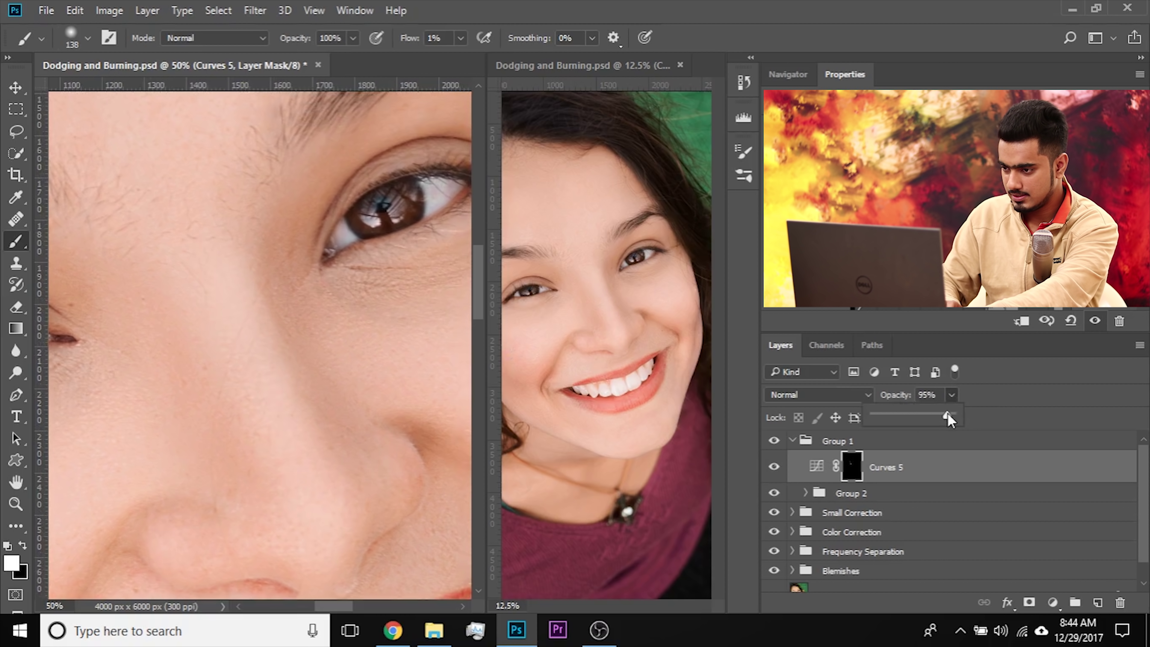
Step: Paint black on the Curves 5 mask with a 230 px brush to soften the nose highlight's edges
left_click_drag(217, 409, 238, 411)
key("x")
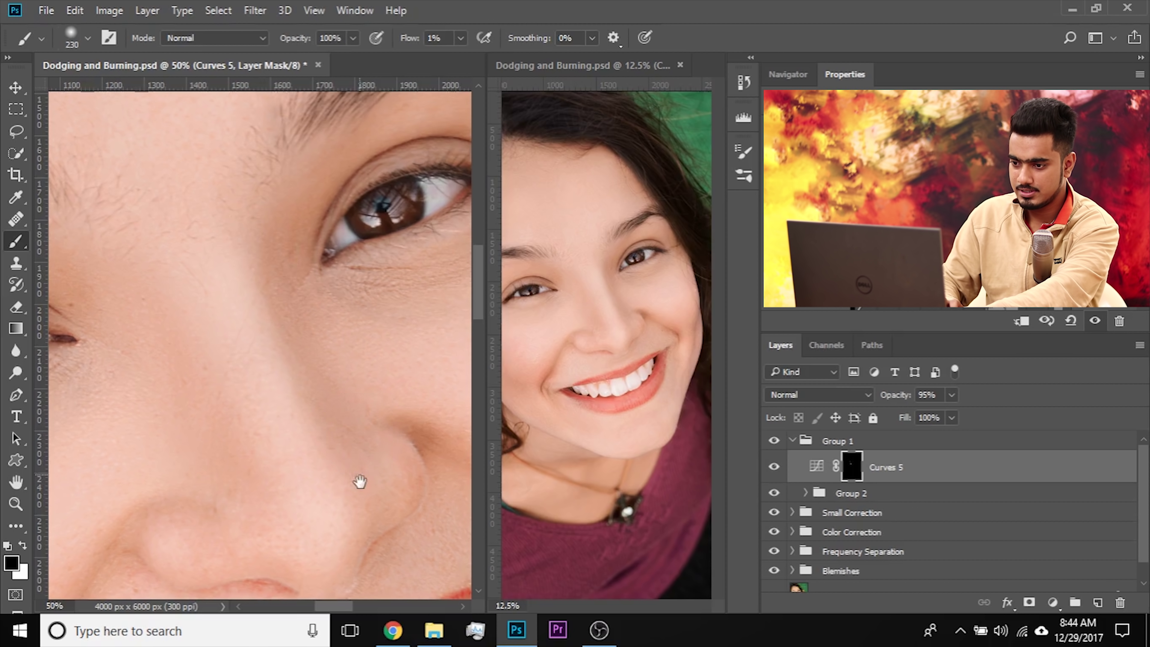
left_click_drag(359, 481, 332, 409)
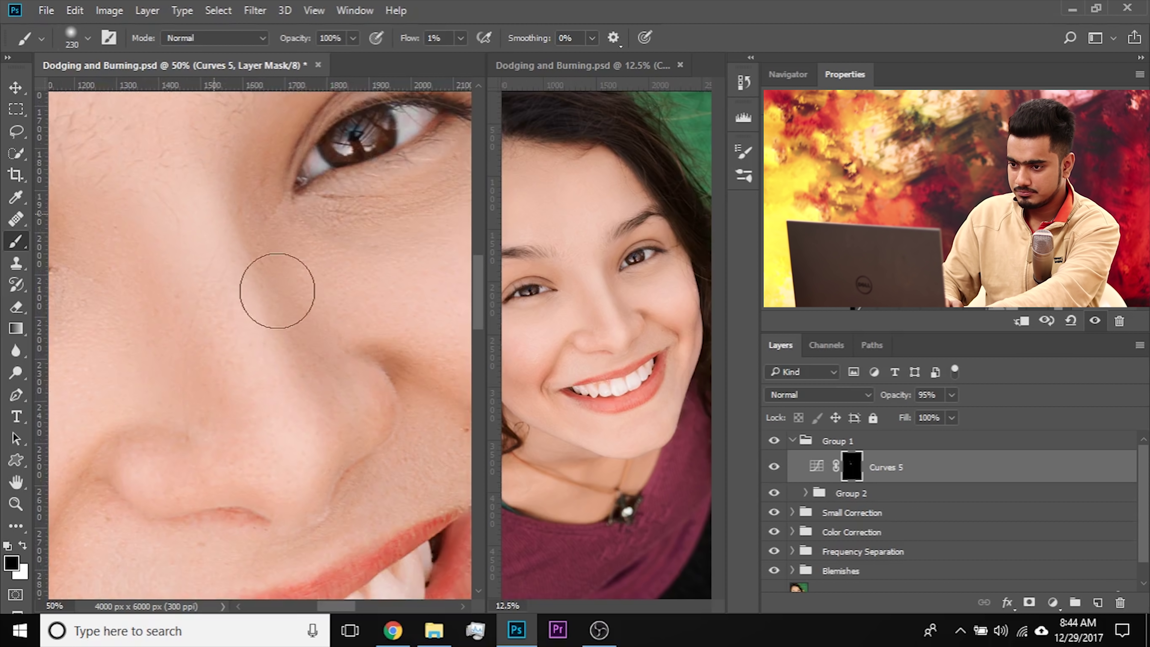
Step: Compare the nose with Curves 5 hidden and shown, and set the layer's opacity to 50%
left_click(776, 458)
left_click(776, 459)
left_click_drag(952, 395, 898, 416)
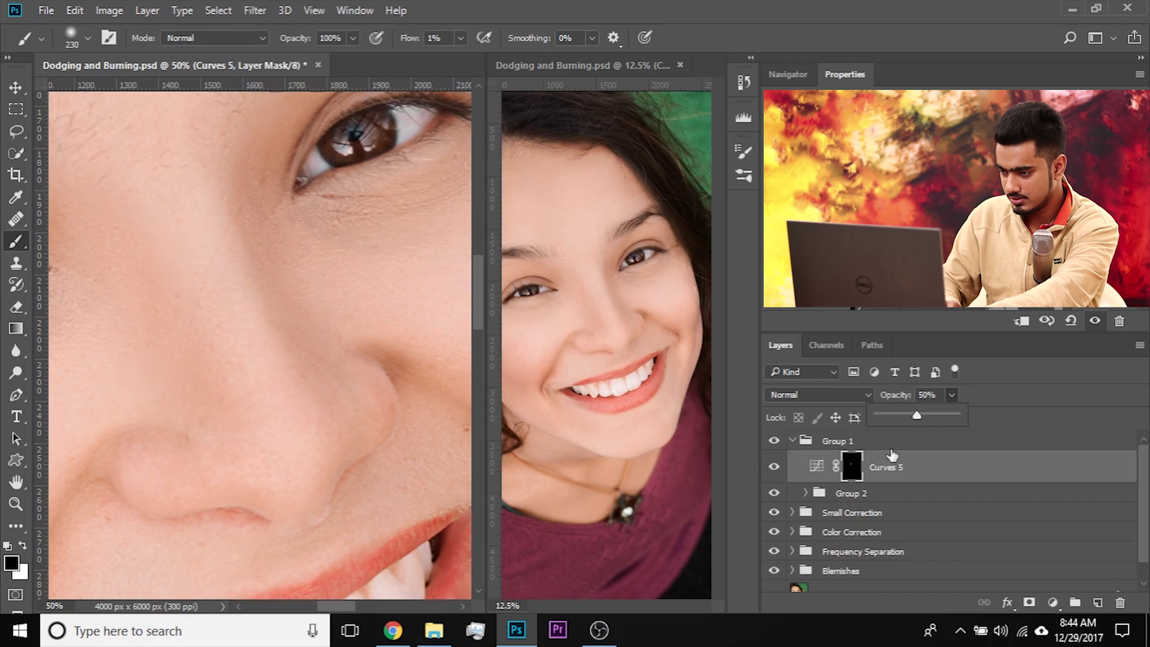
Step: Duplicate the Curves 5 adjustment layer
left_click(894, 469)
left_click_drag(432, 364, 479, 349)
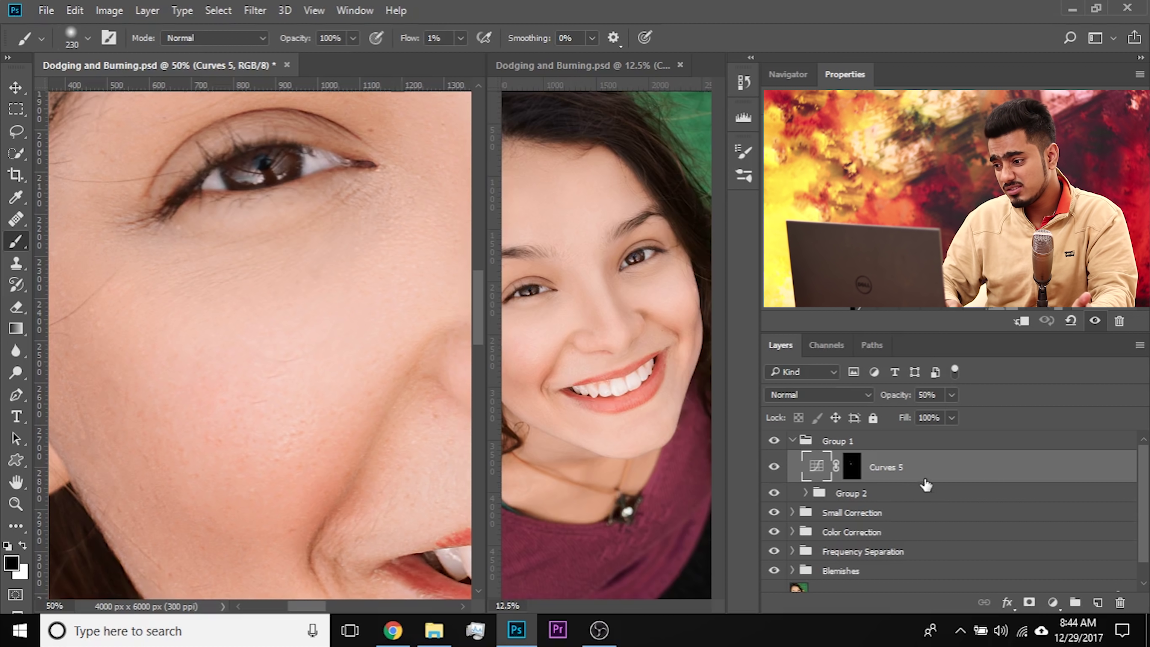
left_click(1053, 602)
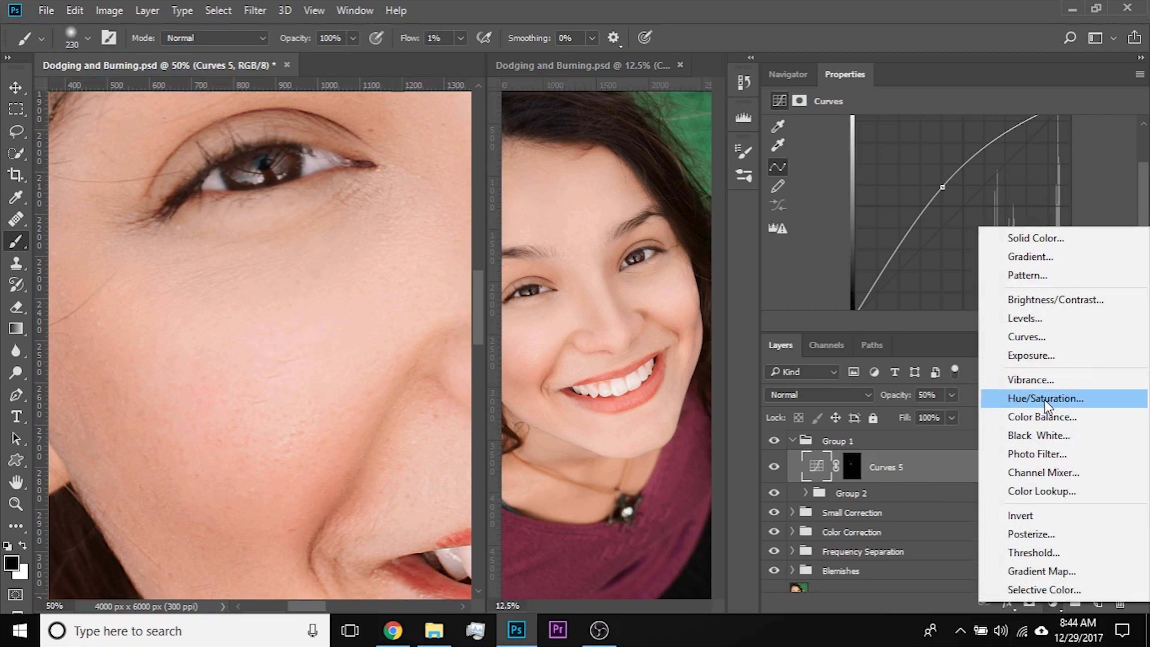
left_click(930, 471)
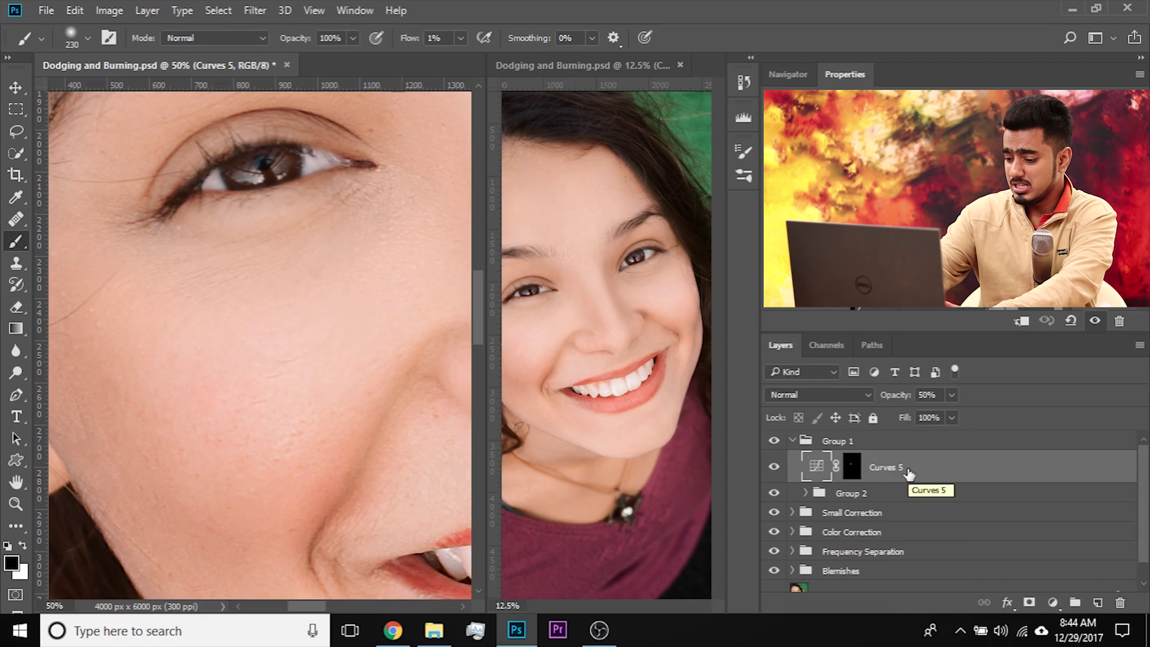
key("ctrl+j")
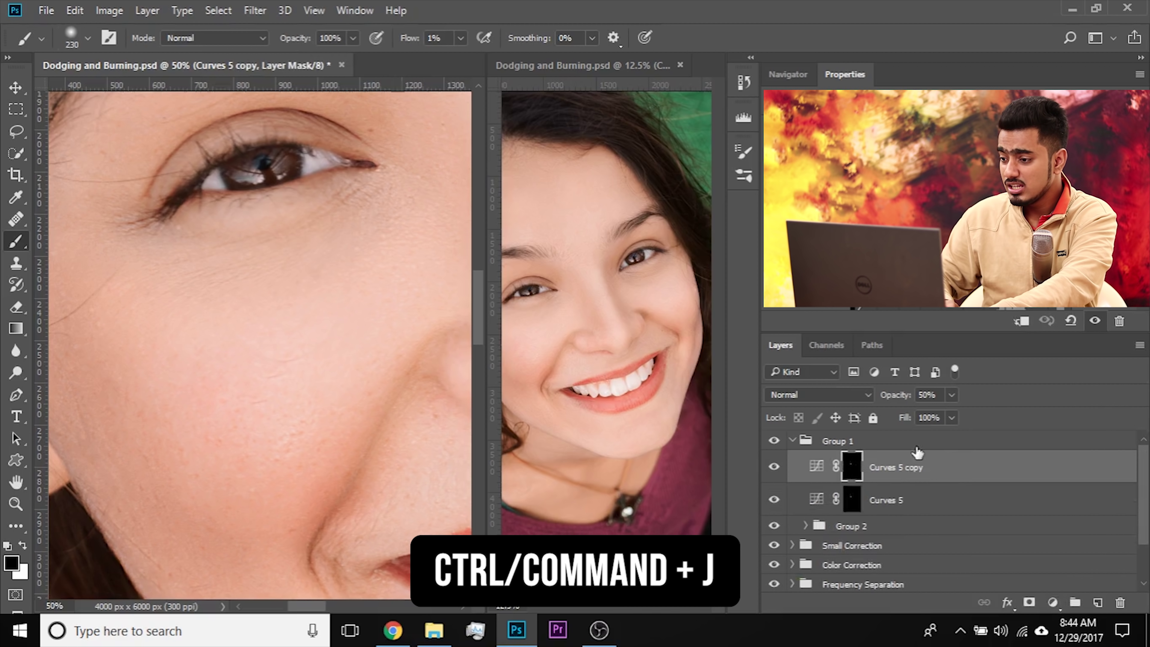
Step: Fill the entire layer mask of Curves 5 copy with black to clear the nose highlight from it
left_click(857, 470)
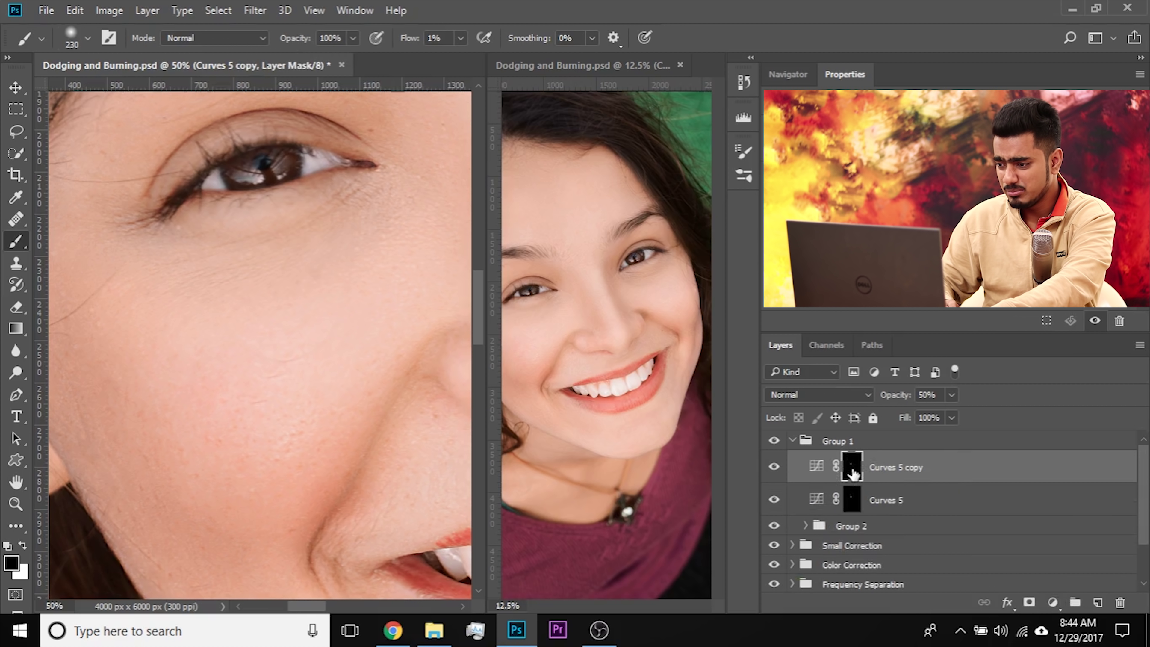
key("ctrl+a")
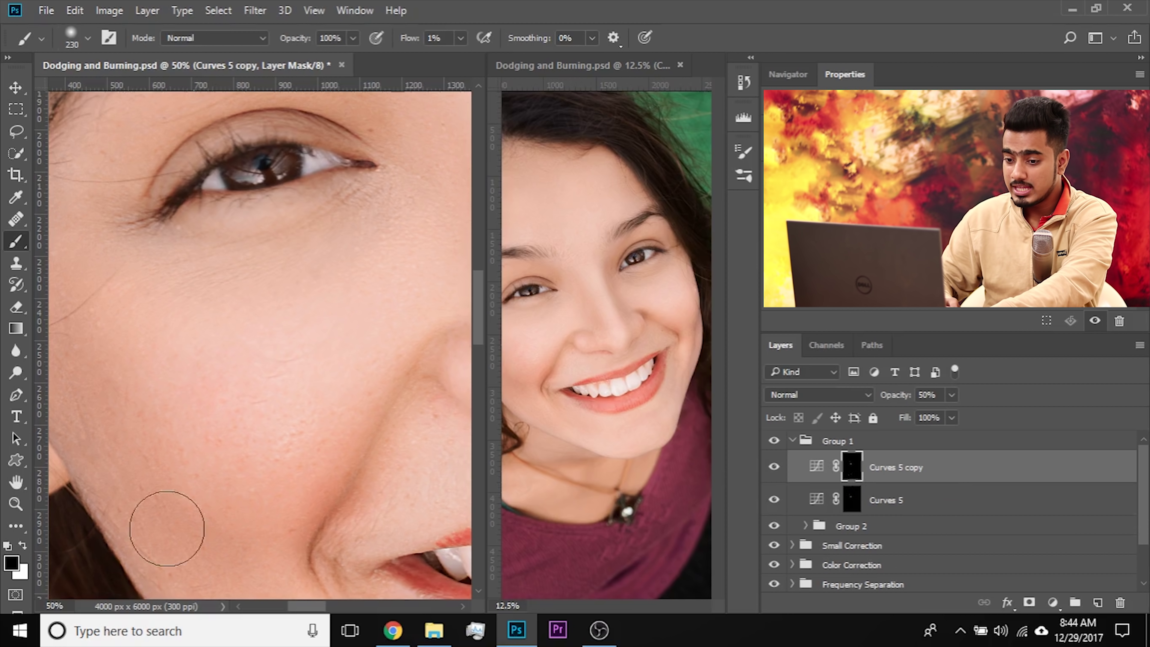
left_click_drag(249, 333, 86, 419)
key("alt+BackSpace")
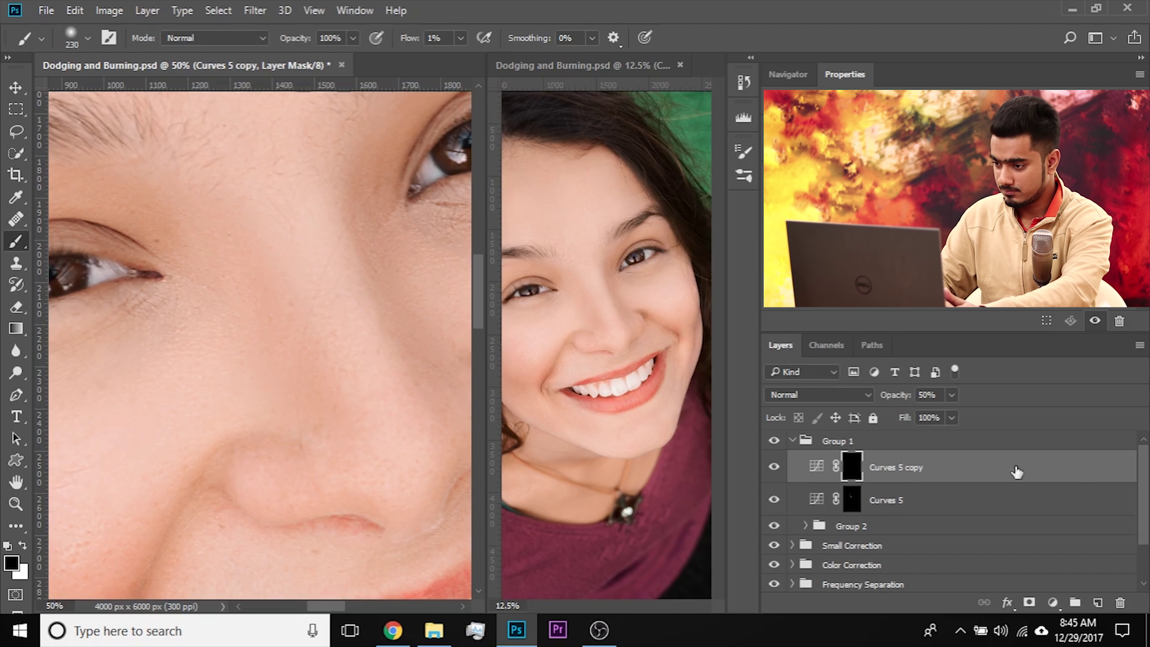
Step: Duplicate the black-masked Curves 5 copy layer twice
left_click(990, 471)
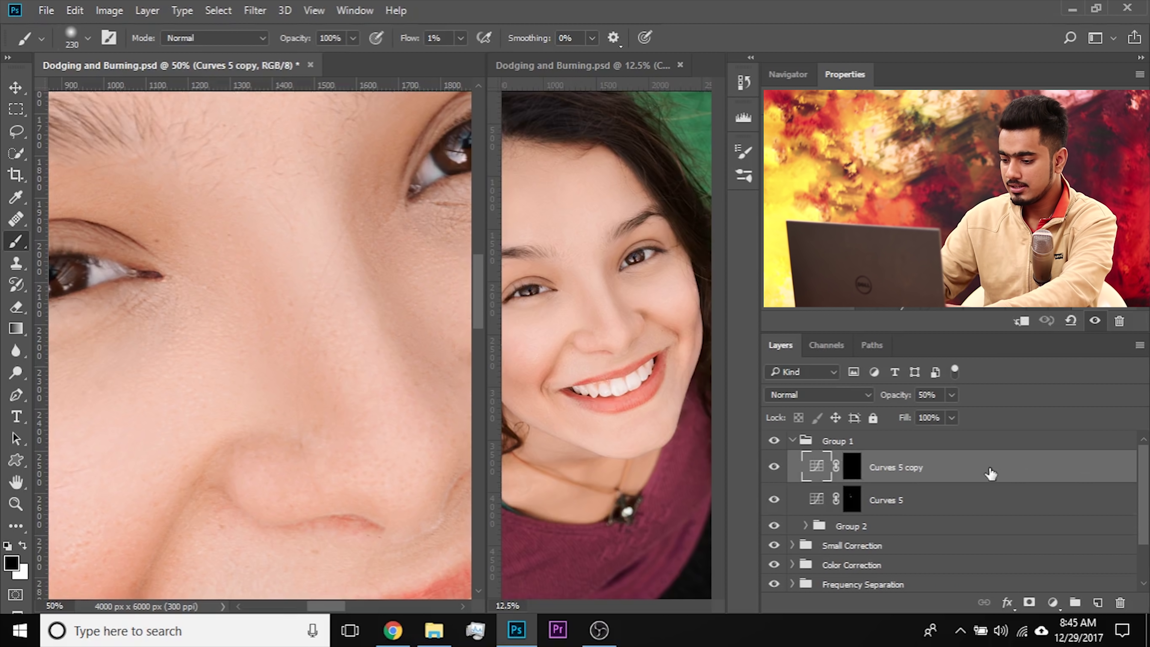
key("ctrl+j")
key("ctrl+j")
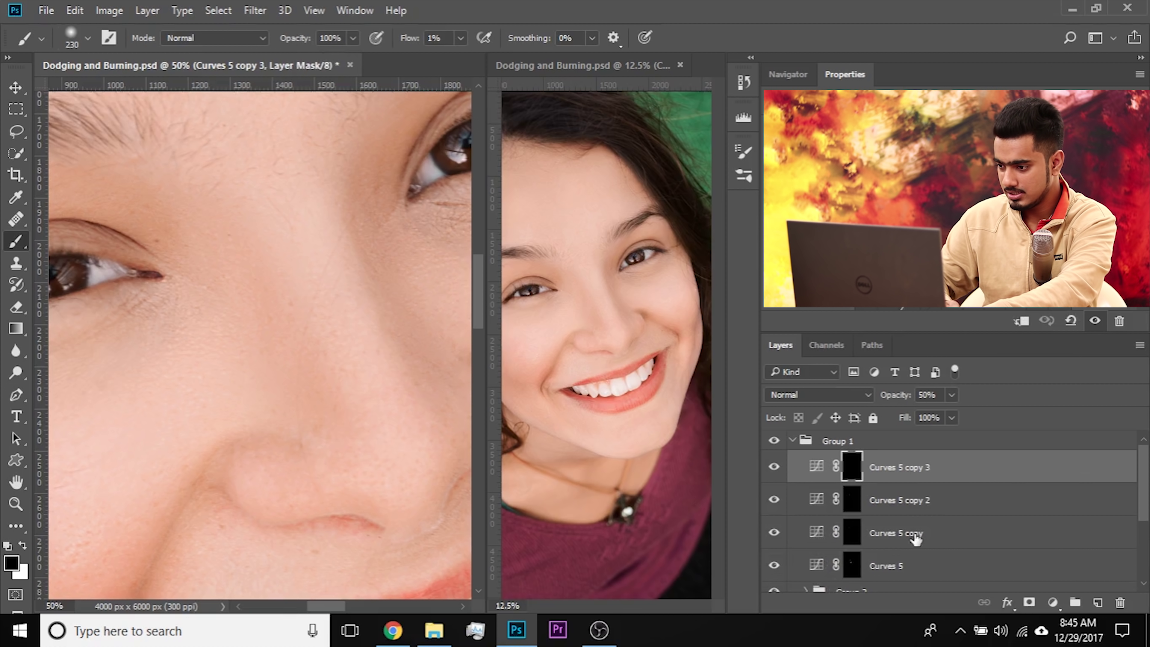
Step: Rename the Curves 5 layer as Nose
left_click(851, 542)
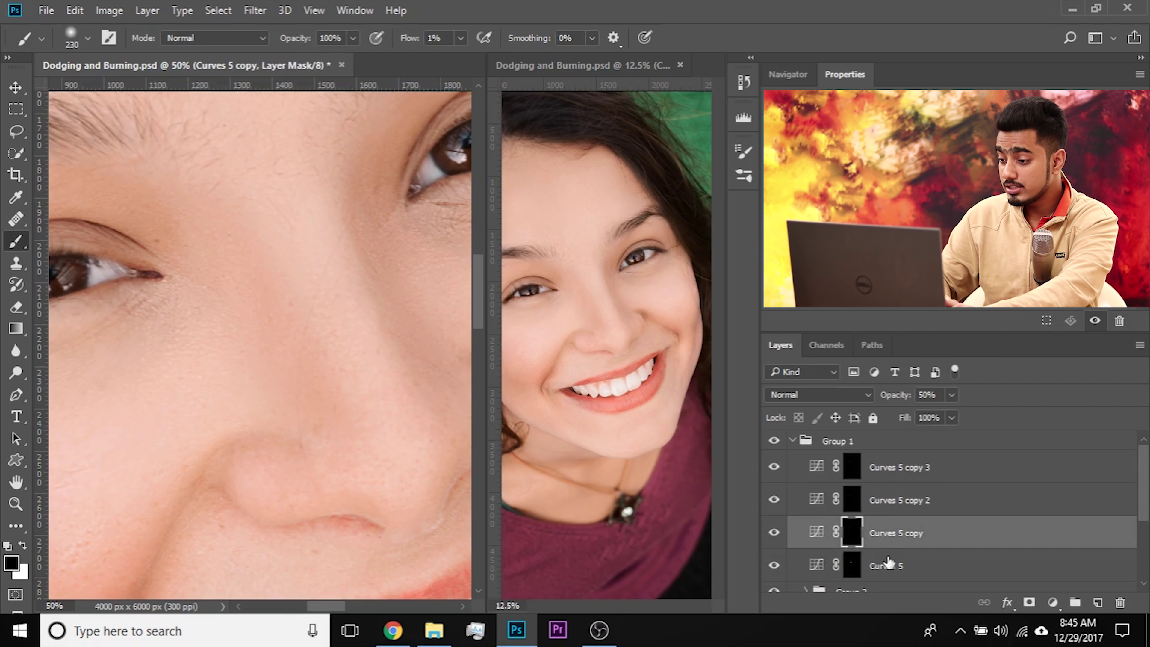
double_click(888, 566)
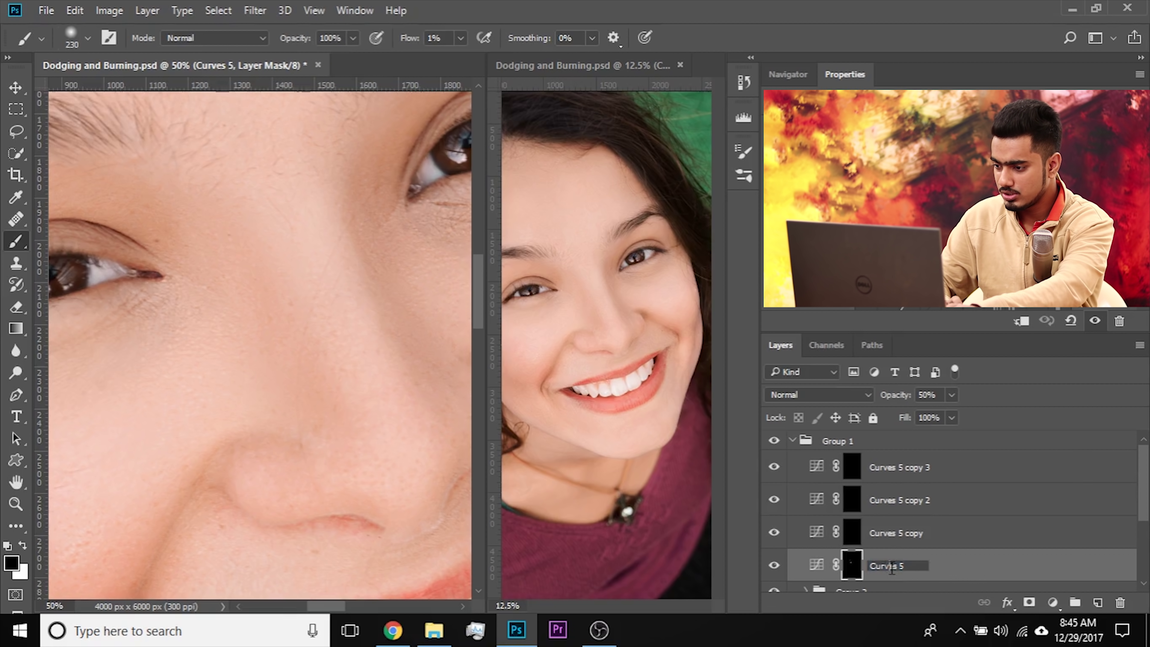
type("N")
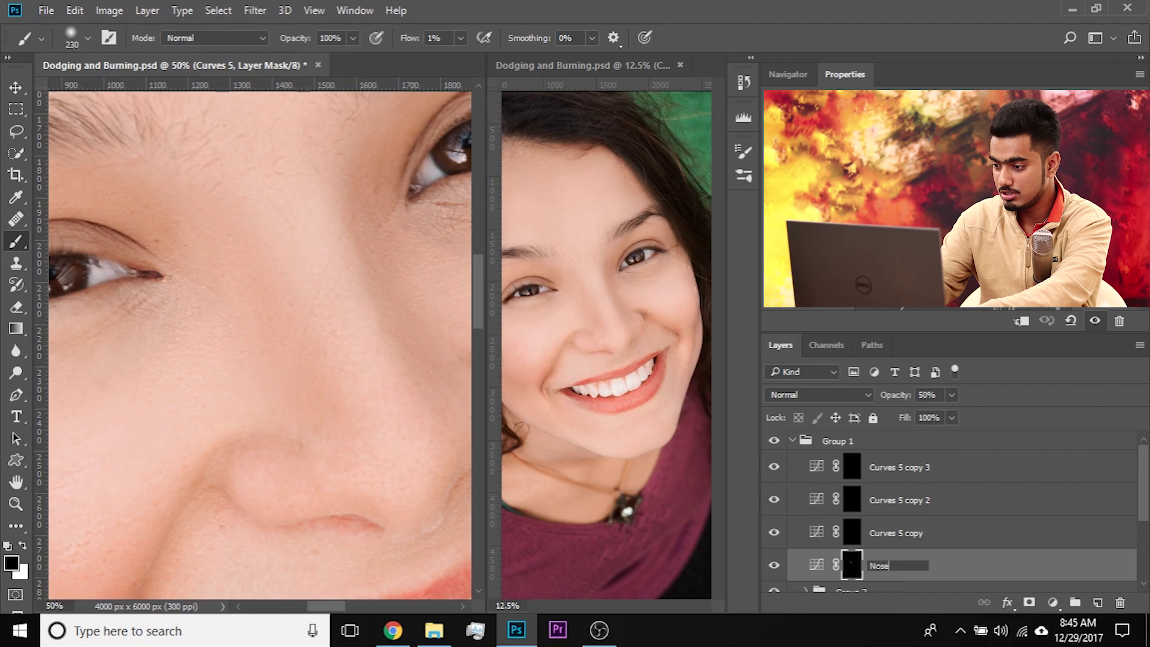
type("ose")
key("Return")
Step: Expand Group 2 to review the Curves layers inside it, and collapse the group again
scroll(813, 528, "down", 2)
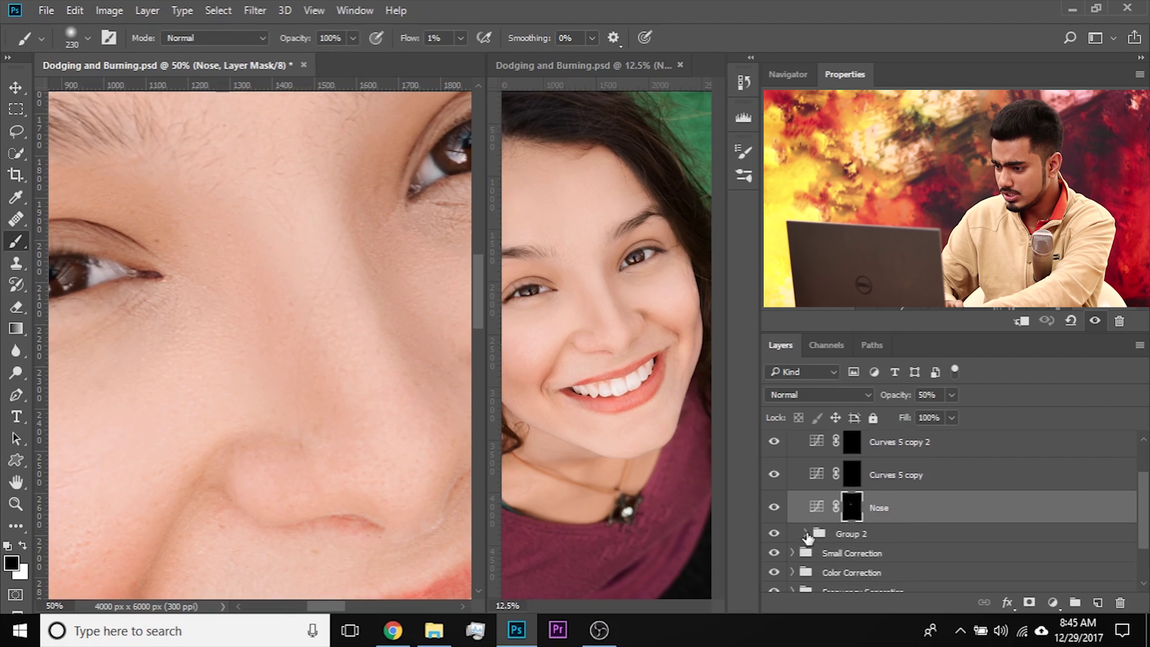
left_click(805, 534)
scroll(911, 495, "down", 6)
scroll(914, 500, "up", 3)
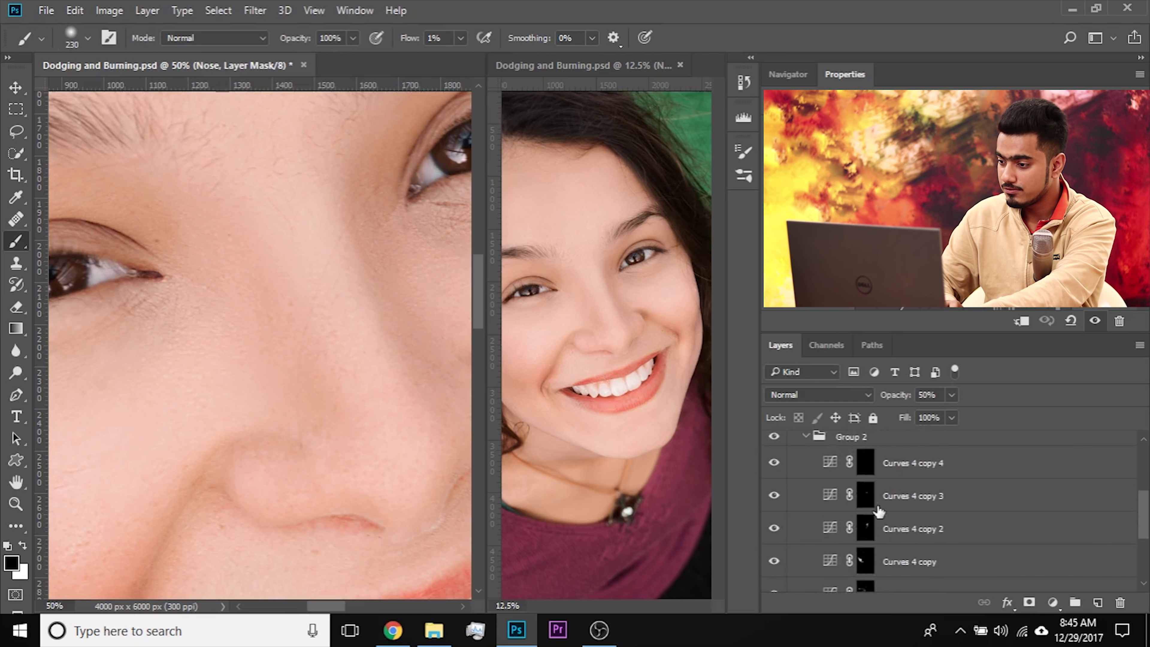
scroll(878, 511, "up", 2)
left_click(806, 496)
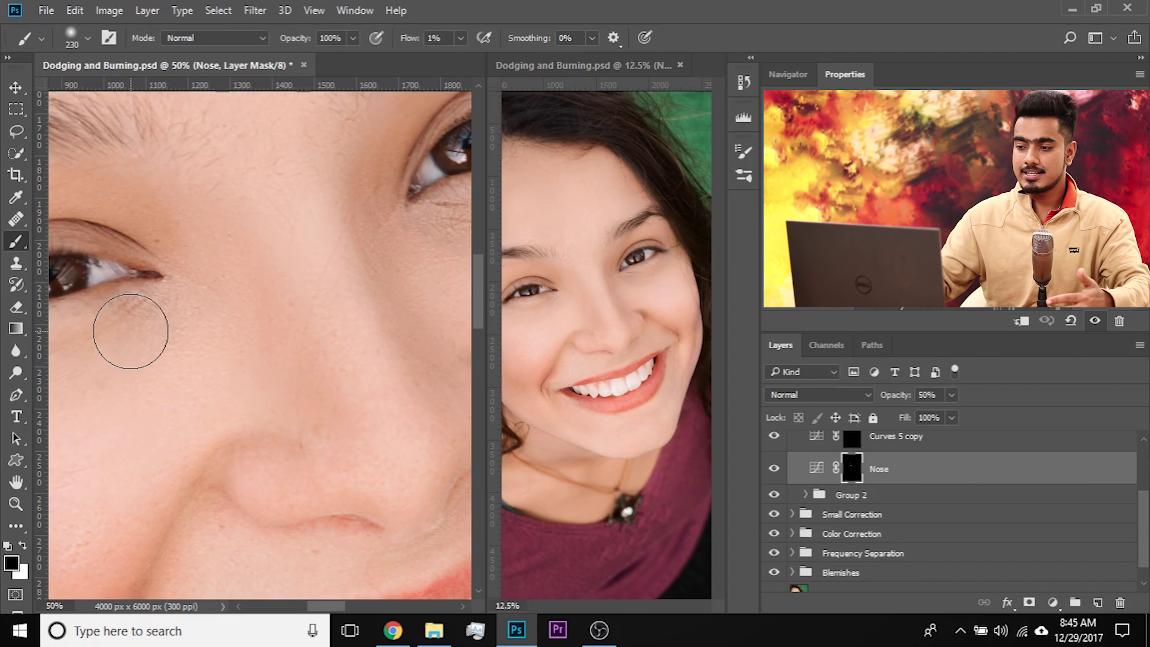
Step: Select the Curves 5 copy mask and paint white over the upper cheek beneath the photo's left-hand eye with a large soft brush
left_click_drag(295, 299, 268, 377)
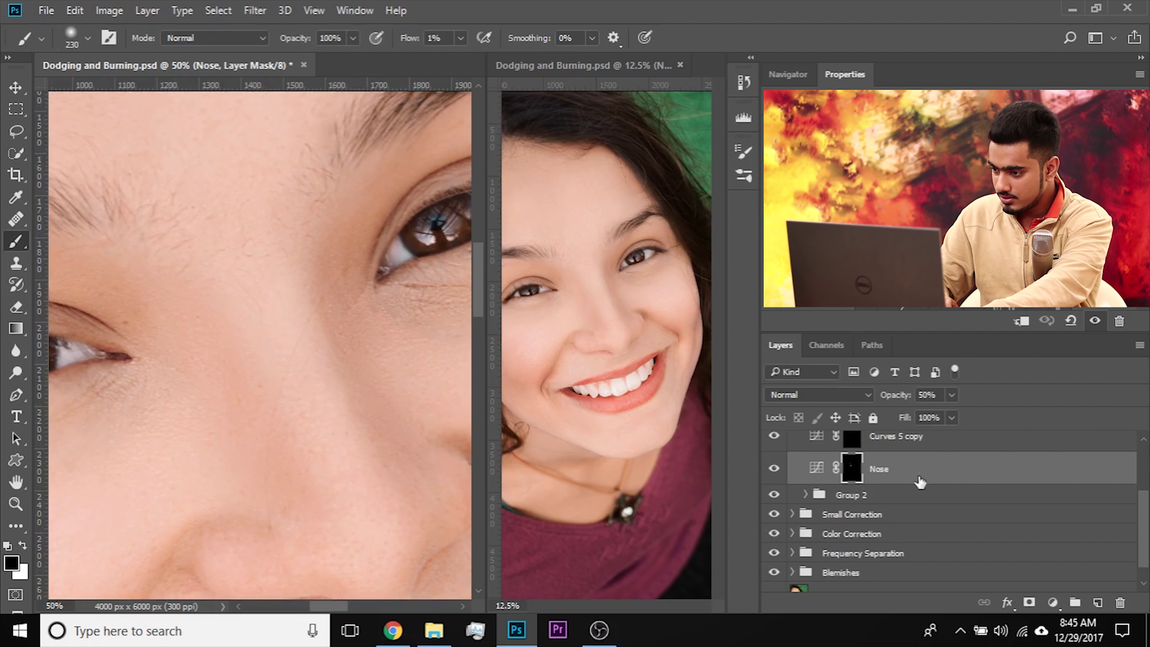
scroll(859, 481, "up", 1)
left_click(852, 473)
mouse_move(212, 438)
left_mouse_down()
mouse_move(235, 358)
mouse_move(358, 243)
left_mouse_up()
mouse_move(274, 323)
left_mouse_down()
mouse_move(207, 330)
mouse_move(244, 337)
mouse_move(232, 336)
left_mouse_up()
left_click_drag(226, 333, 195, 365)
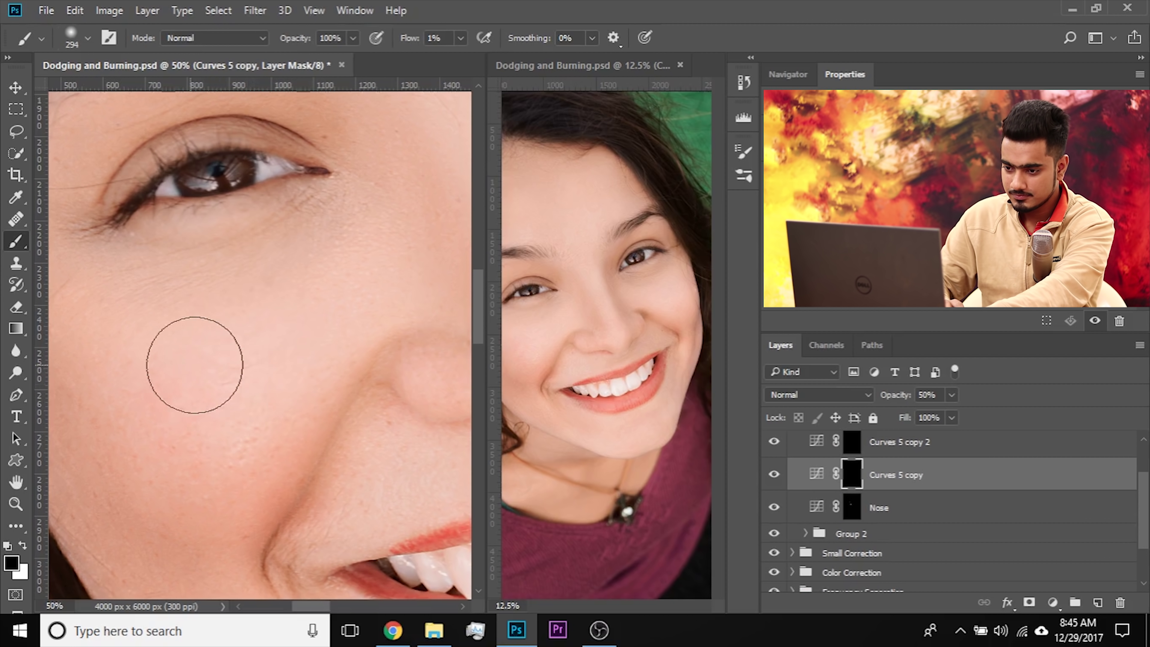
key("x")
mouse_move(235, 320)
left_mouse_down()
mouse_move(262, 323)
mouse_move(259, 365)
mouse_move(245, 365)
left_mouse_up()
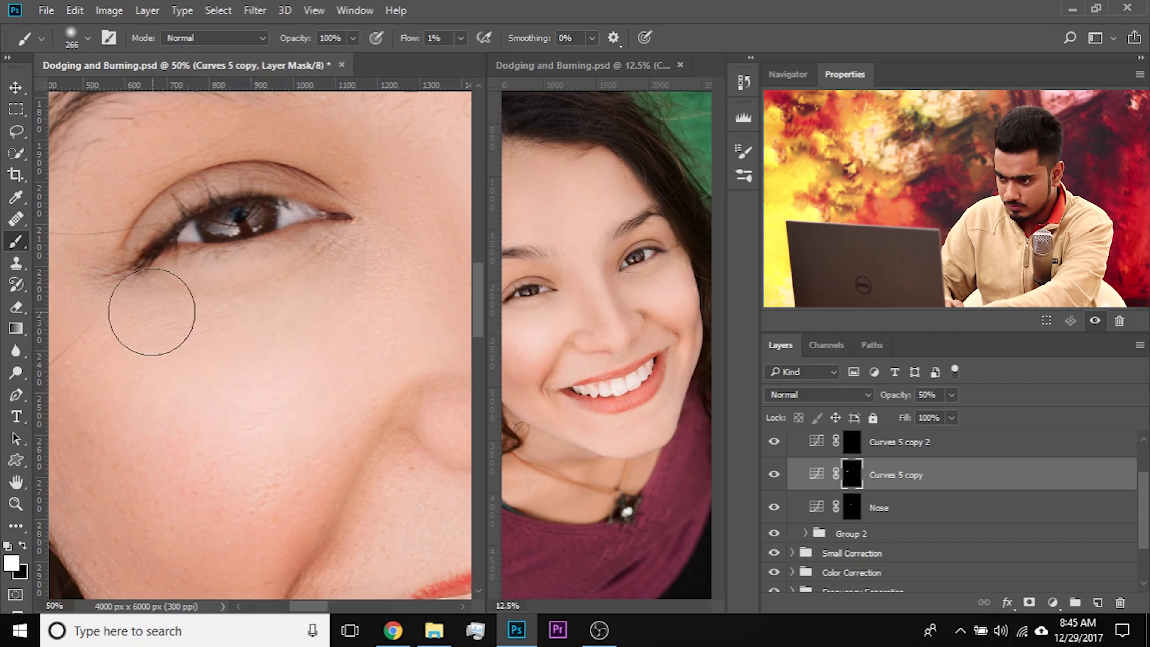
Step: Brighten the photo's left-hand cheek further on the Curves 5 copy mask, and compare the face with that layer hidden and shown
mouse_move(267, 356)
left_mouse_down()
mouse_move(300, 343)
mouse_move(282, 347)
left_mouse_up()
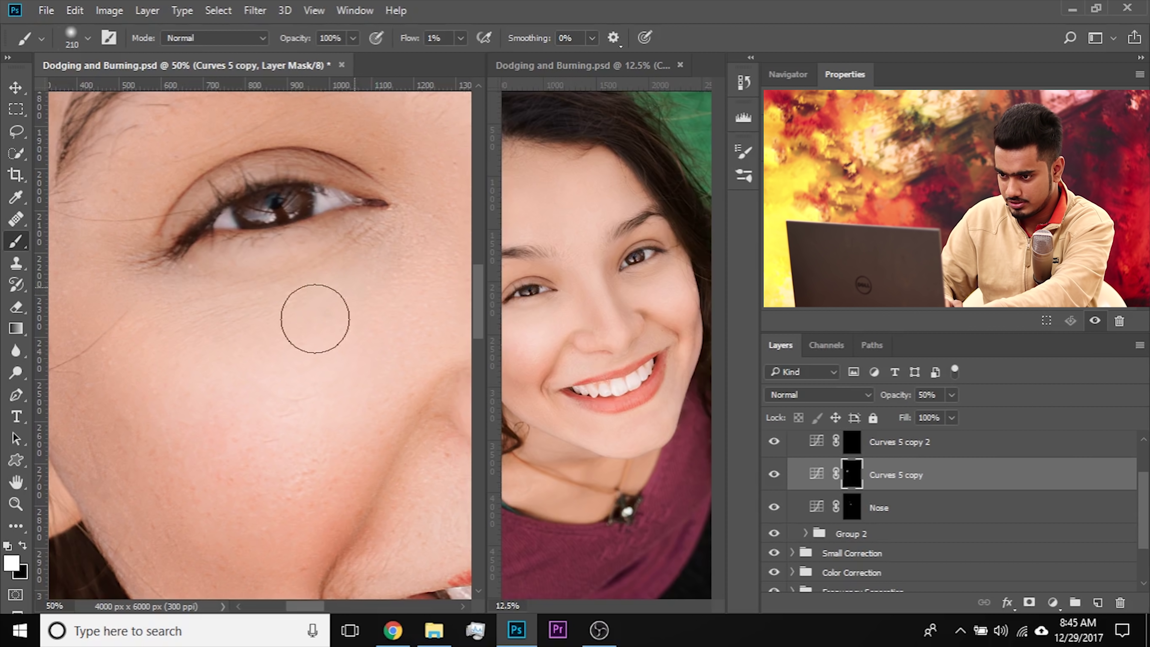
left_click_drag(218, 385, 244, 385)
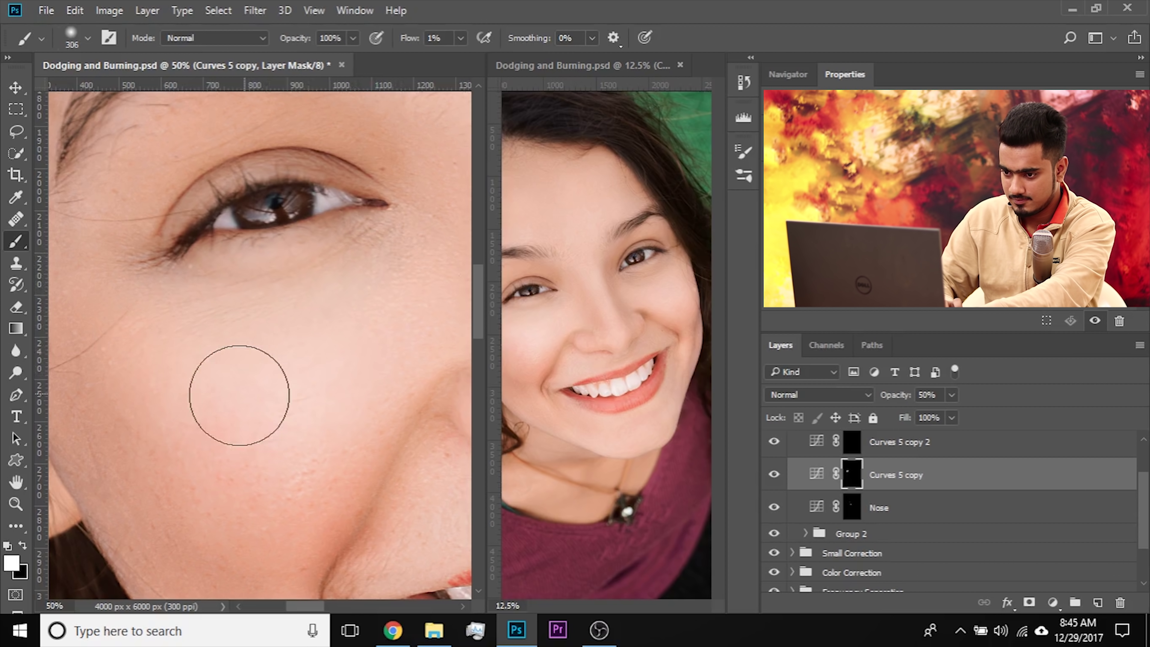
left_click(606, 342)
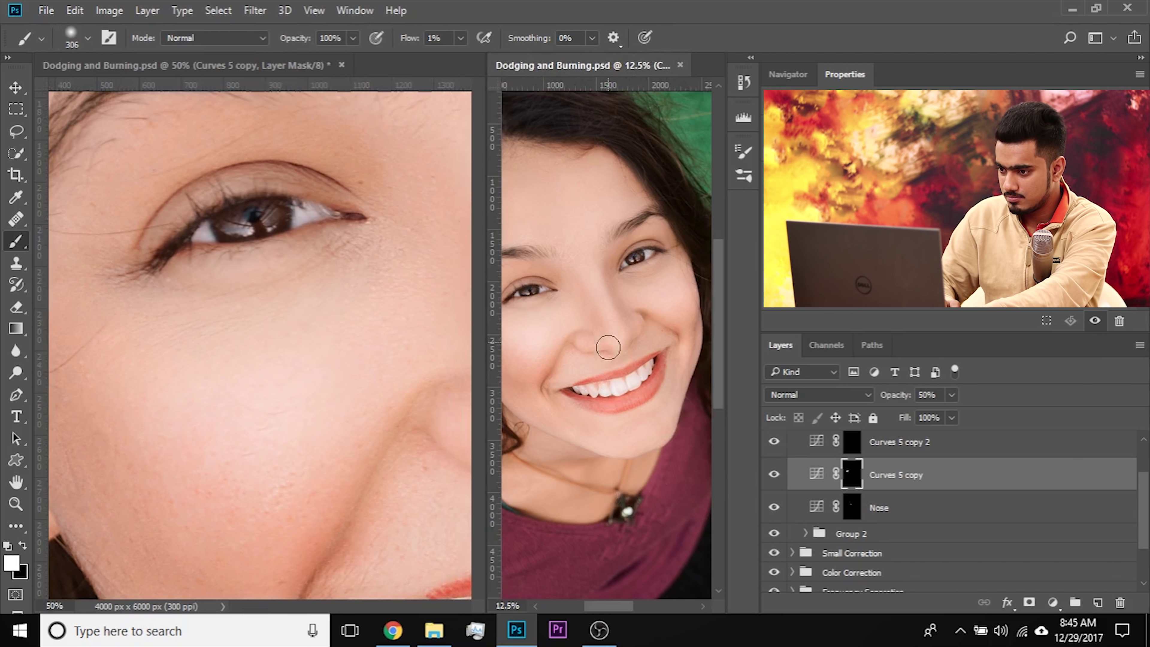
left_click_drag(583, 334, 624, 349)
left_click(775, 475)
left_click(775, 475)
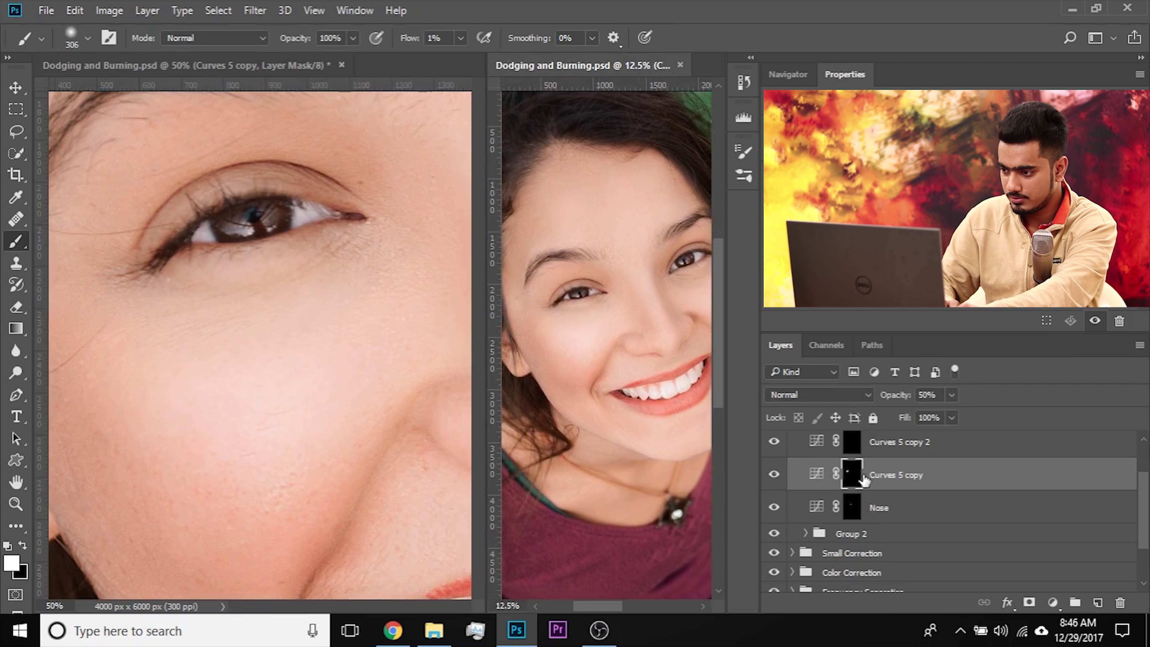
Step: Extend the white paint on the Curves 5 copy mask across the left-hand cheek toward the outer eye corner with a 434 px brush
left_click(233, 71)
left_click_drag(399, 375, 404, 375)
key("x")
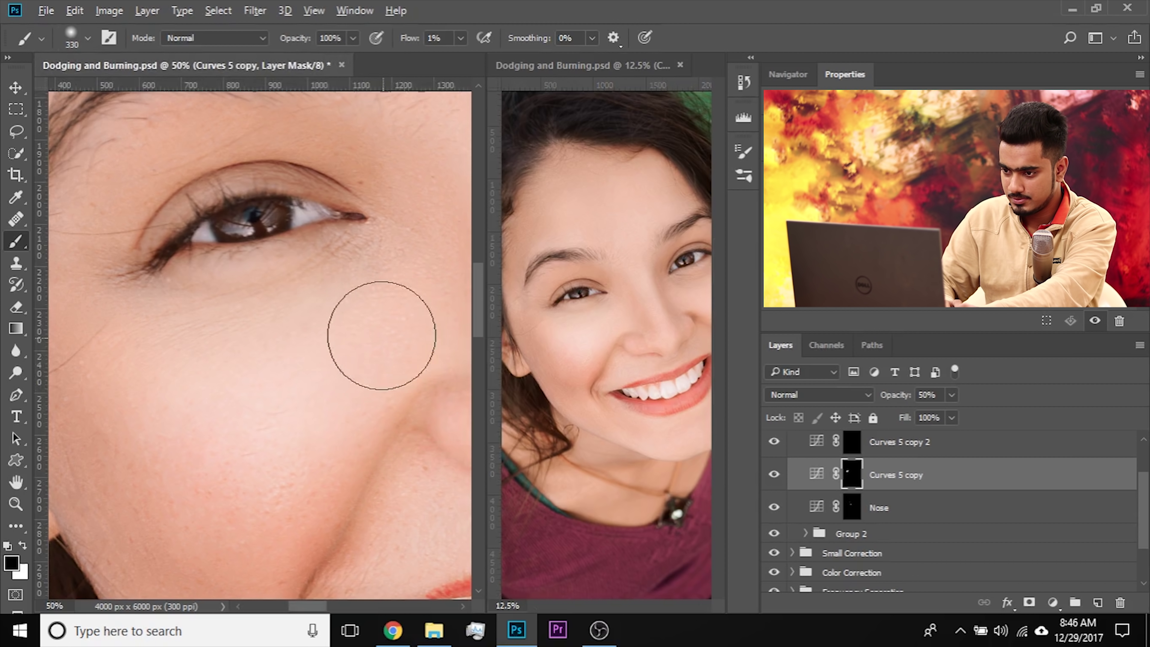
key("x")
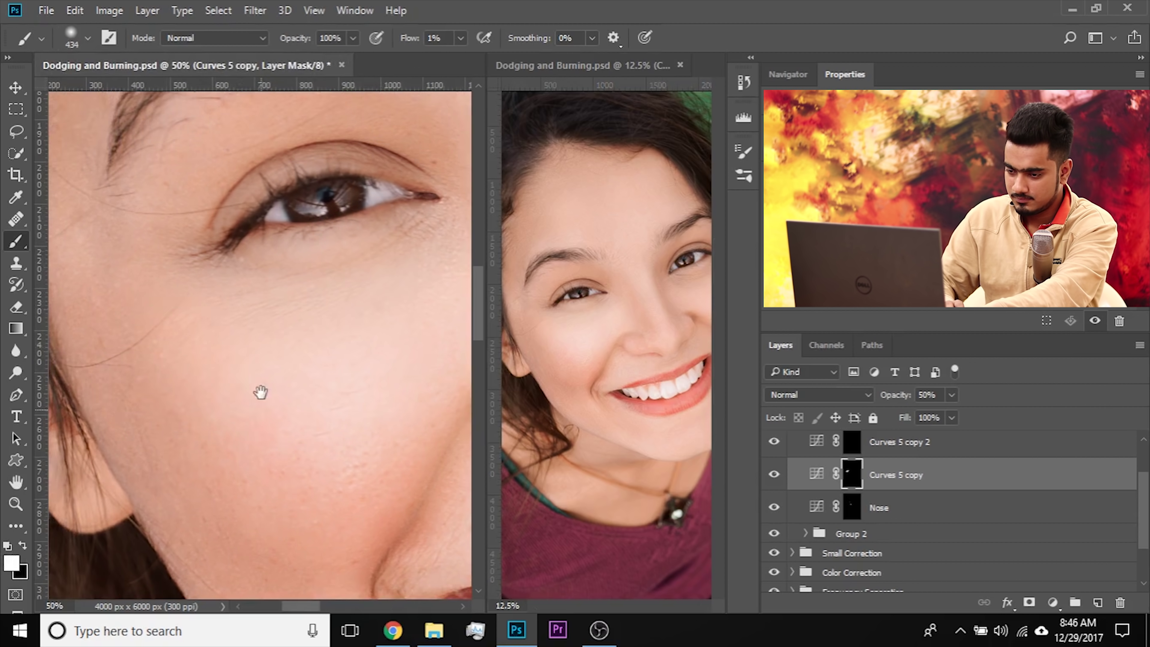
mouse_move(259, 392)
left_mouse_down()
mouse_move(227, 464)
mouse_move(203, 438)
mouse_move(236, 450)
left_mouse_up()
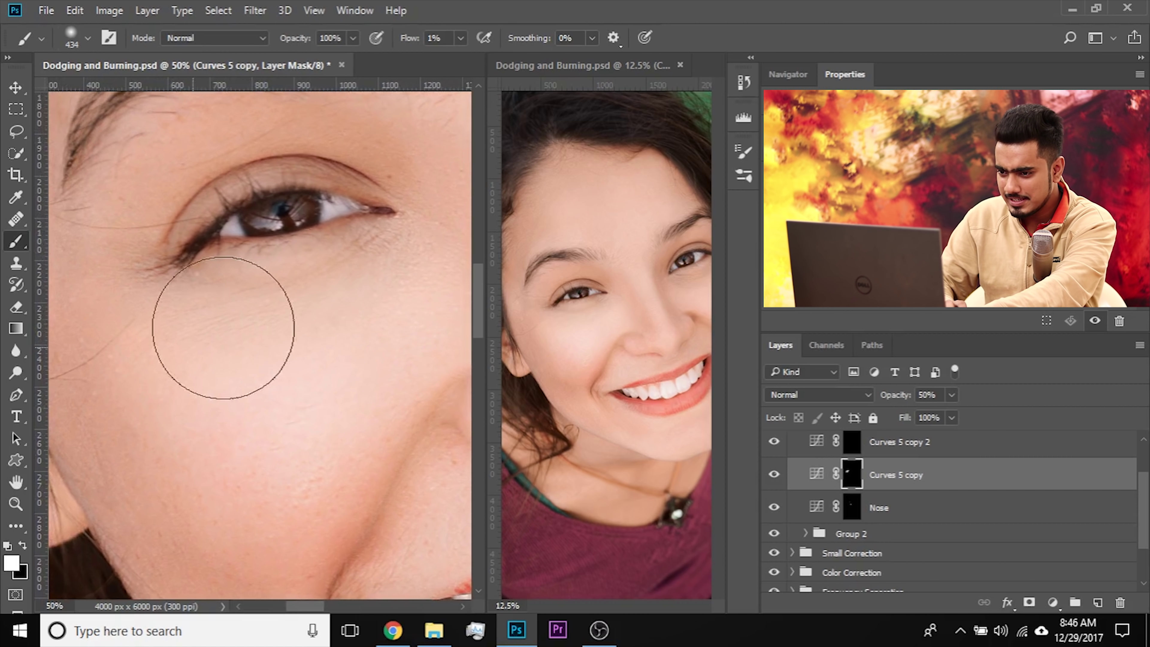
left_click_drag(220, 470, 308, 431)
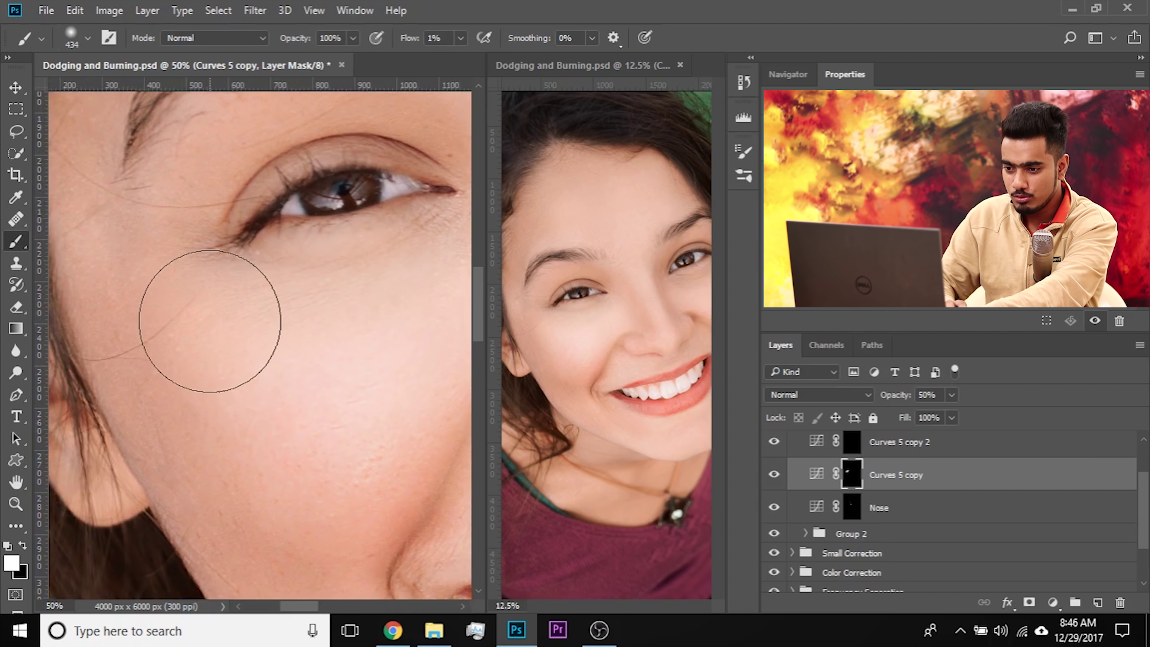
Step: Paint black on the Curves 5 copy mask with a 506 px brush to soften the highlight's edges around the left-hand cheek
key("x")
key("]")
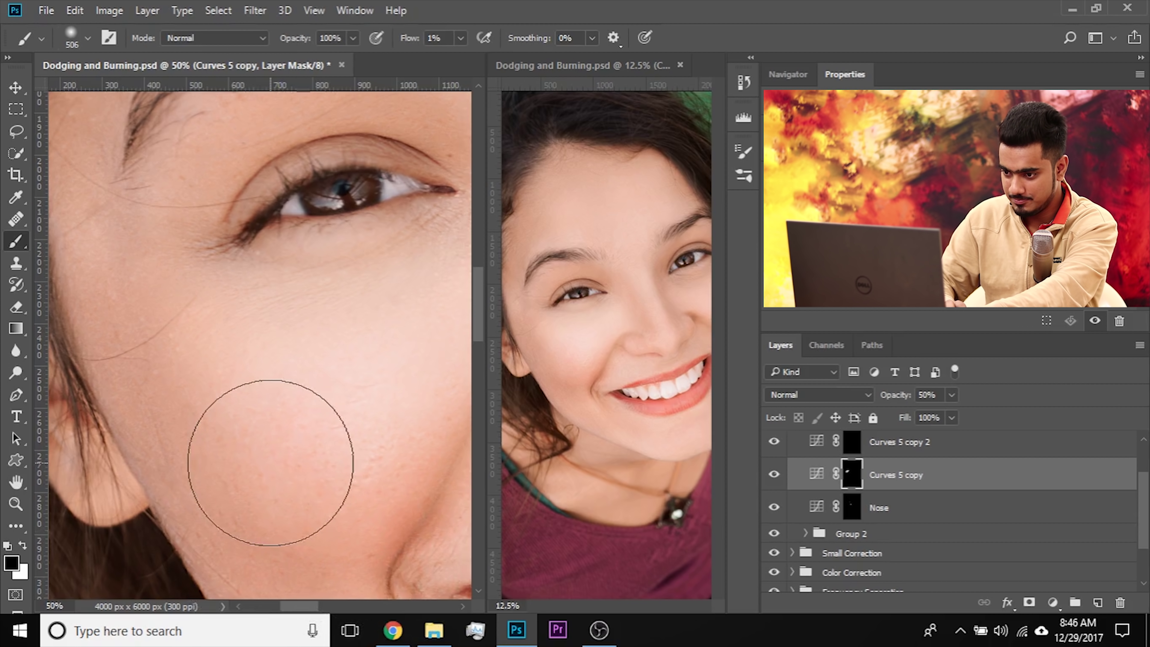
left_click_drag(289, 509, 265, 522)
left_click_drag(350, 424, 373, 525)
left_click_drag(256, 376, 351, 331)
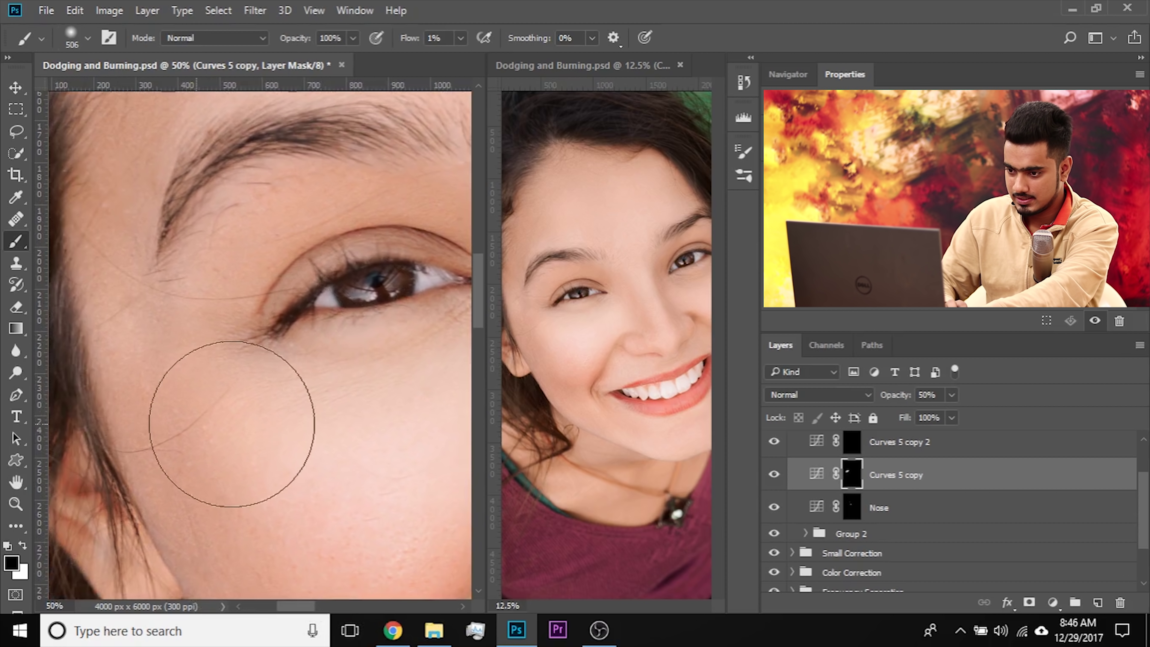
left_click_drag(245, 453, 185, 398)
left_click_drag(233, 431, 118, 410)
left_click_drag(328, 421, 398, 408)
left_click_drag(204, 562, 308, 521)
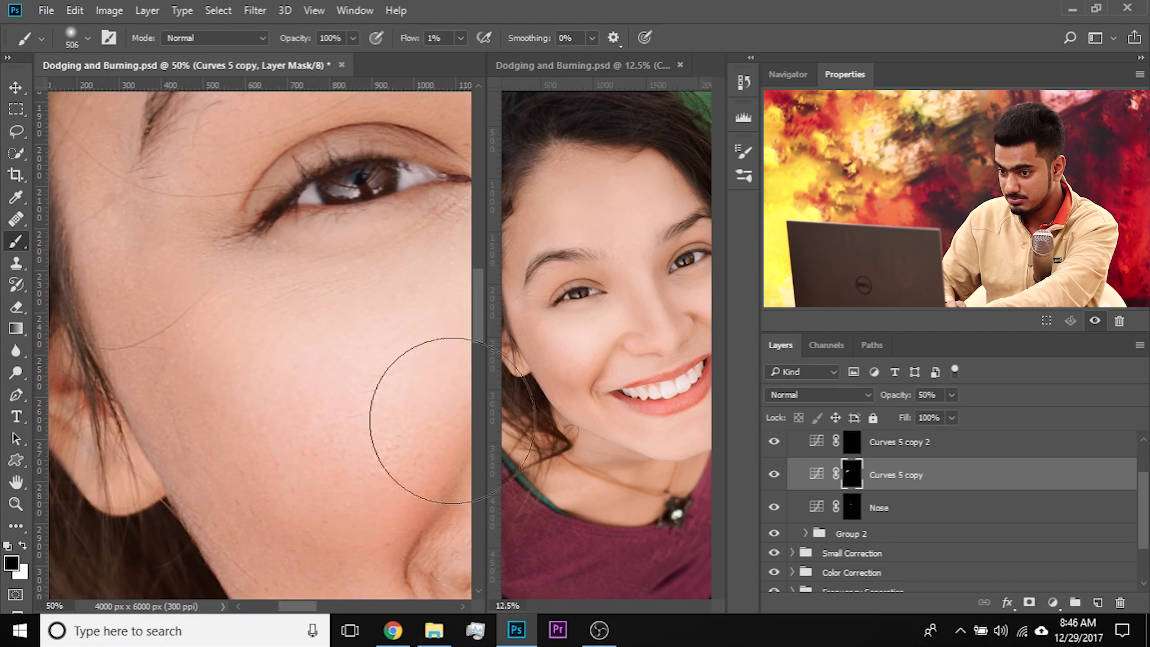
Step: Check the cheek highlight by toggling Curves 5 copy's visibility, and set that layer's opacity to 60%
left_click(584, 75)
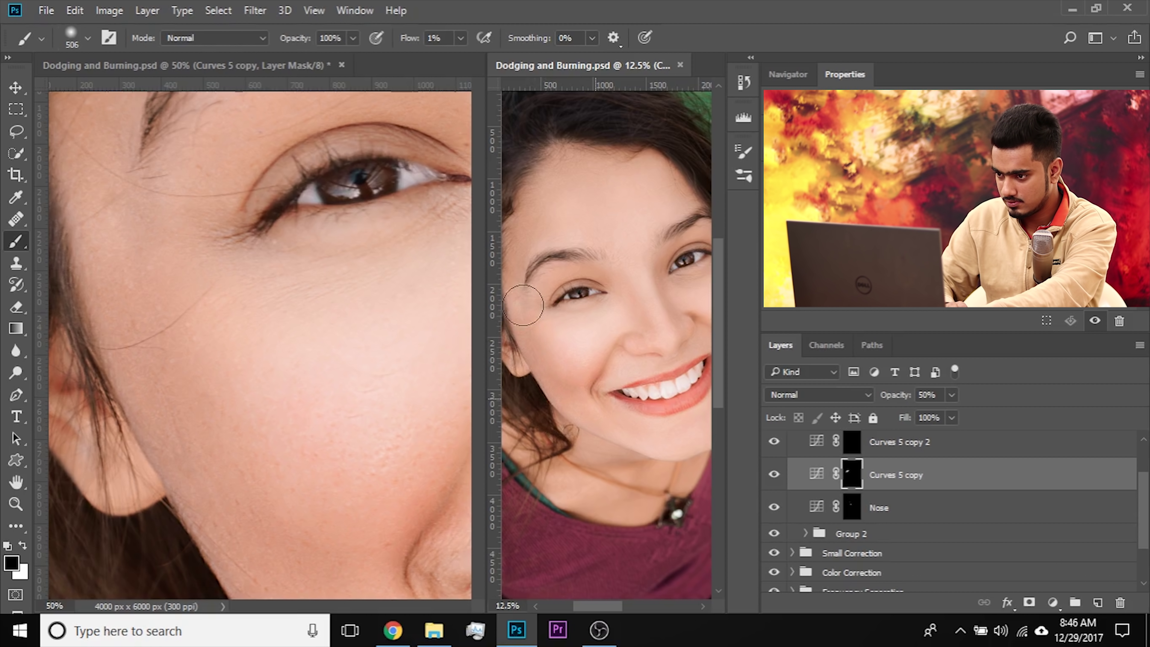
left_click(773, 475)
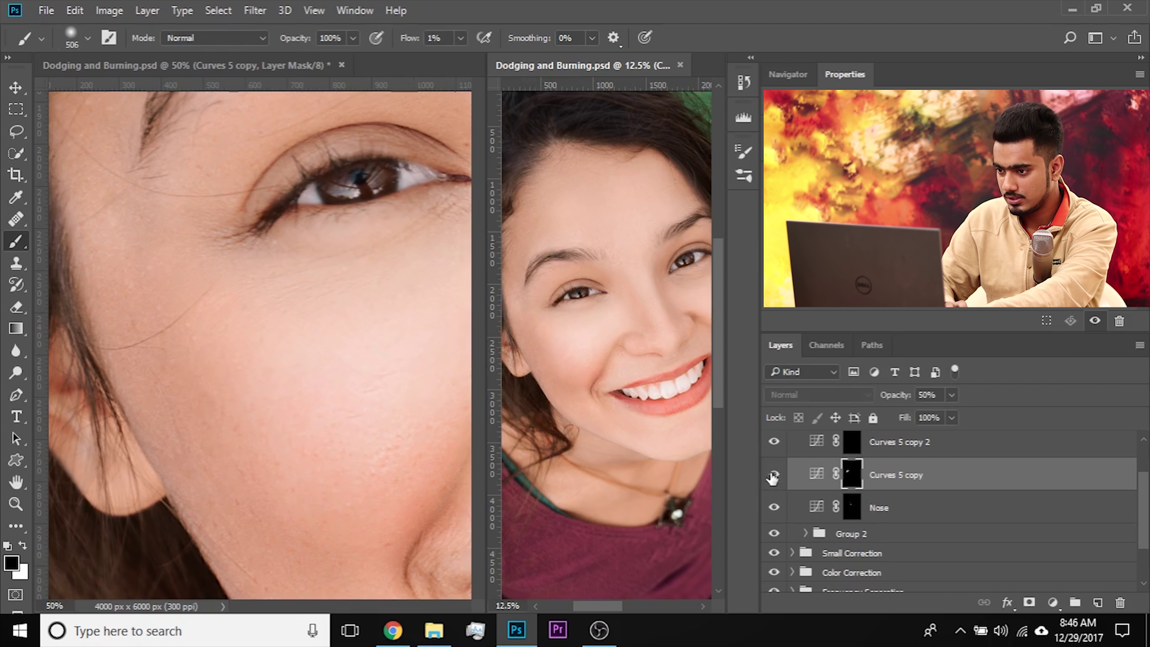
left_click(328, 343)
left_click(952, 417)
left_click_drag(957, 415, 839, 418)
type("60")
key("Return")
Step: Compare the opacity settings of the Nose, Curves 5 copy and Curves 5 copy 2 layers
left_click(886, 514)
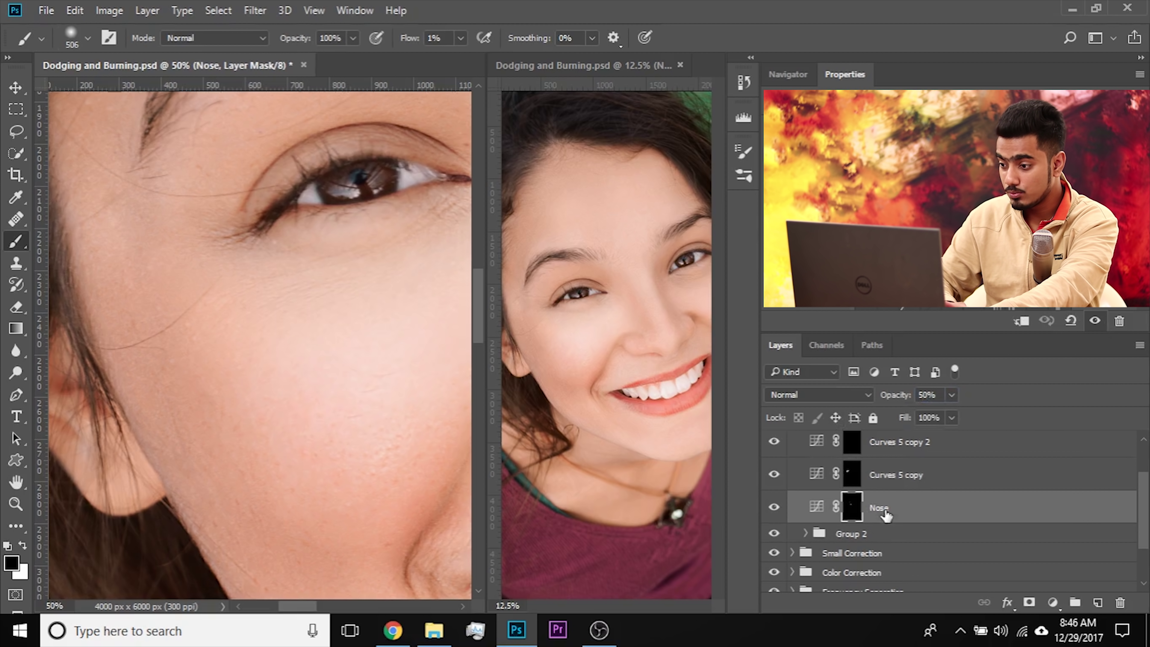
left_click(910, 473)
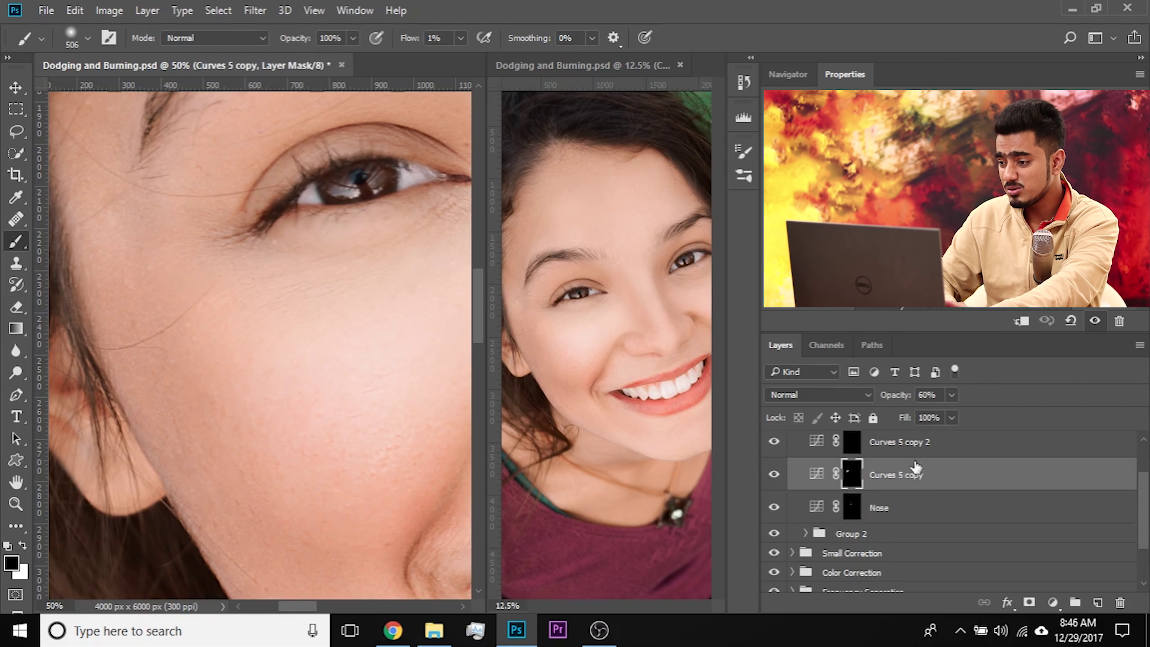
left_click(915, 451)
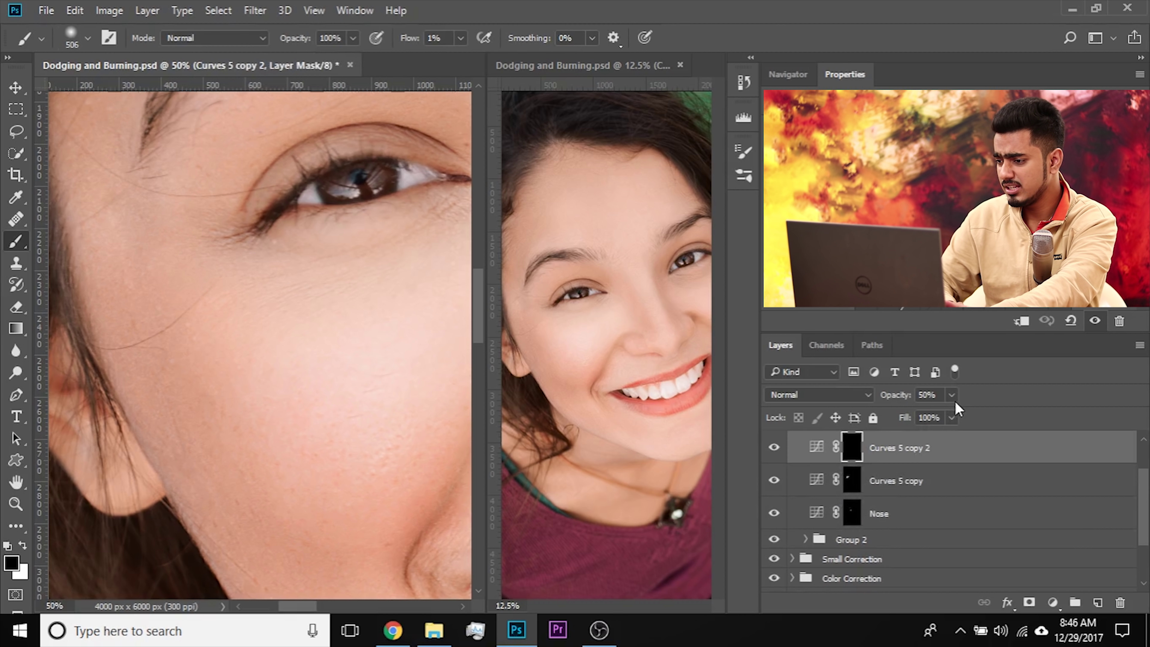
left_click(953, 482)
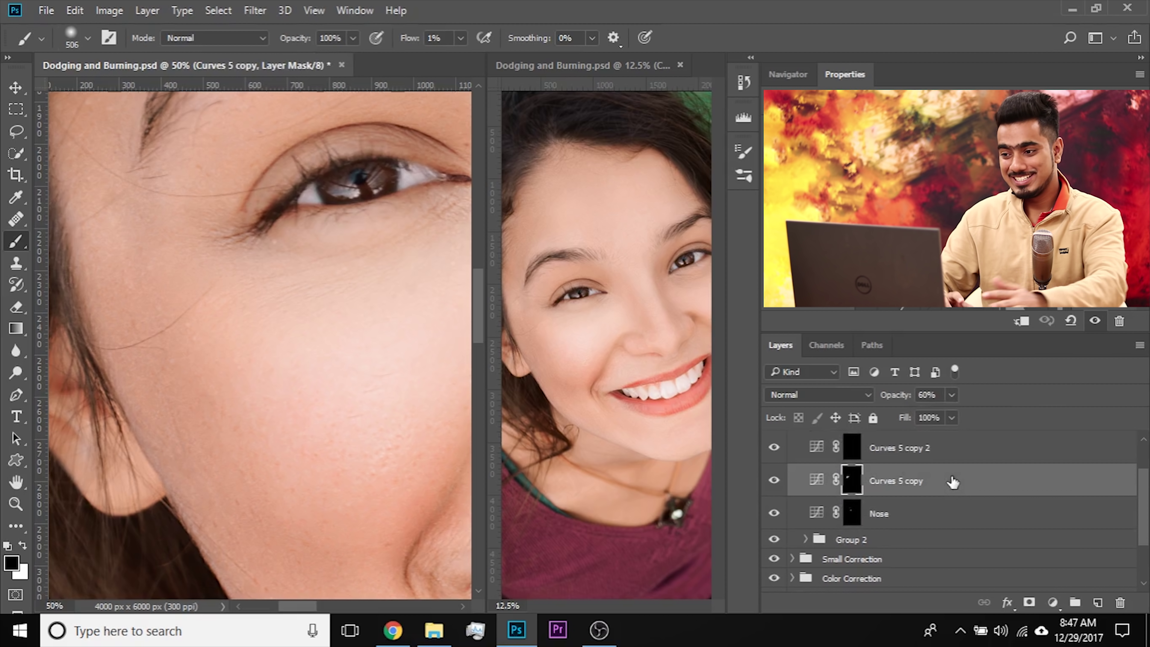
Step: Select the Curves 5 copy 2 mask, set its layer opacity to 100%, and paint white beneath the photo's right-hand eye
left_click_drag(317, 352, 51, 437)
left_click_drag(220, 353, 89, 401)
left_click_drag(459, 377, 299, 409)
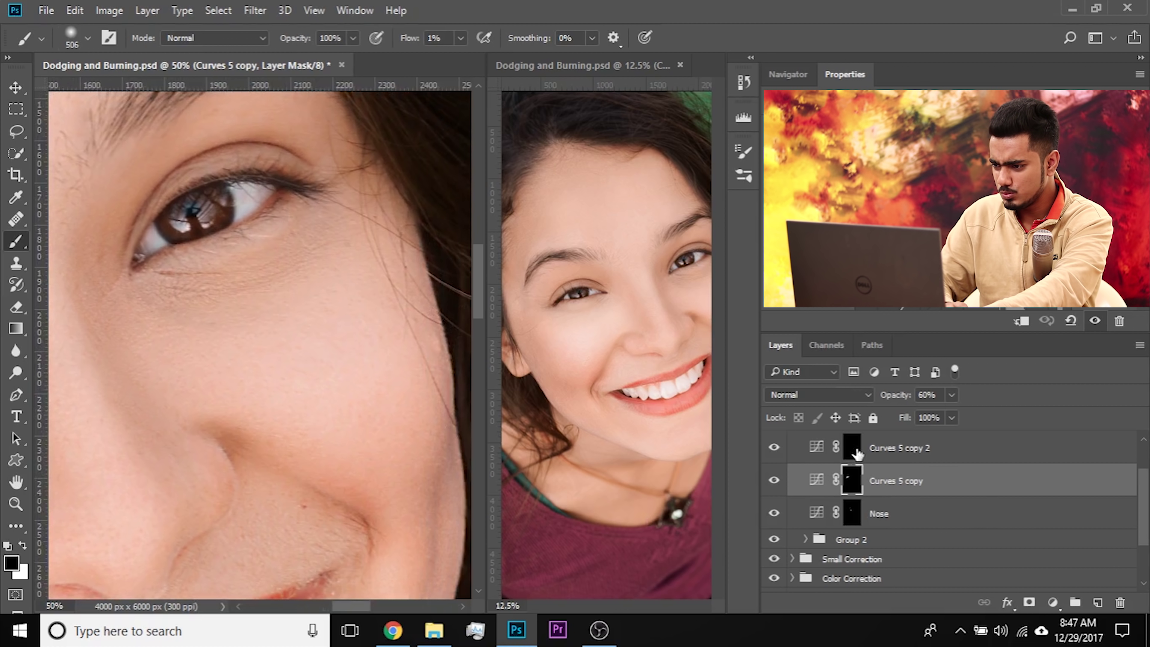
left_click(852, 447)
left_click_drag(270, 289, 244, 290)
key("x")
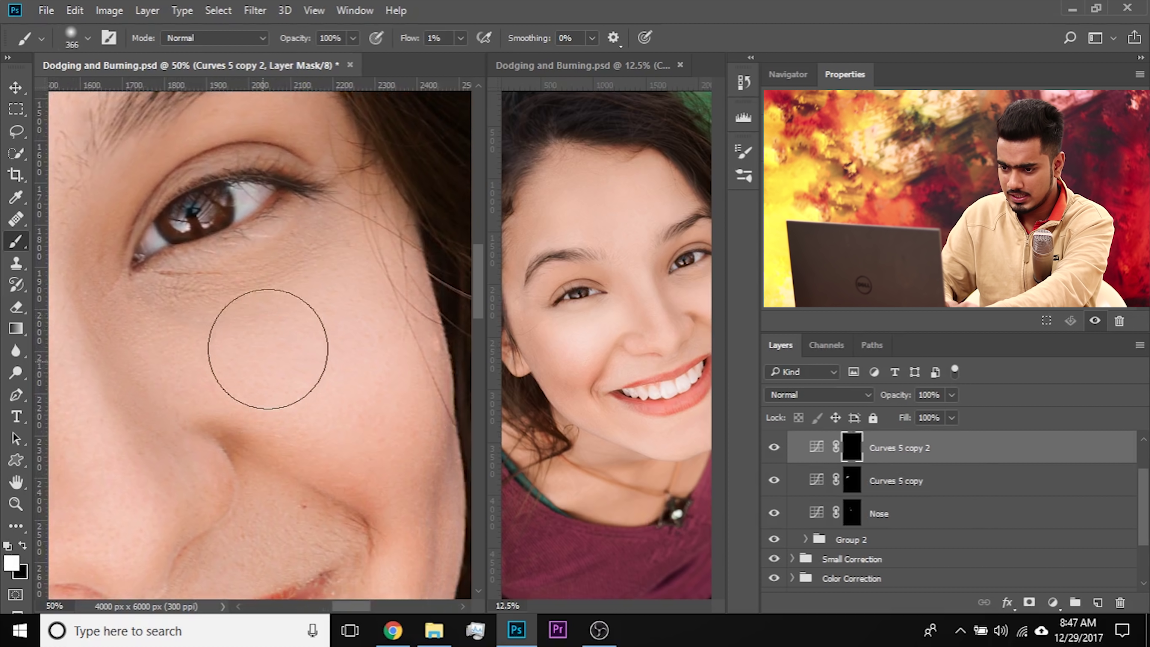
left_click_drag(274, 308, 259, 308)
mouse_move(276, 261)
left_mouse_down()
mouse_move(193, 292)
mouse_move(318, 261)
mouse_move(202, 336)
mouse_move(390, 376)
mouse_move(249, 365)
left_mouse_up()
Step: Check the right-hand cheek in the overview window, and widen its white highlight on the Curves 5 copy 2 mask with a 314 px brush
left_click(590, 139)
left_click_drag(670, 271, 569, 276)
left_click(212, 357)
key("x")
key("x")
left_click_drag(158, 312, 341, 369)
Step: Set the Curves 5 copy 2 layer's opacity to 50%
left_click(951, 395)
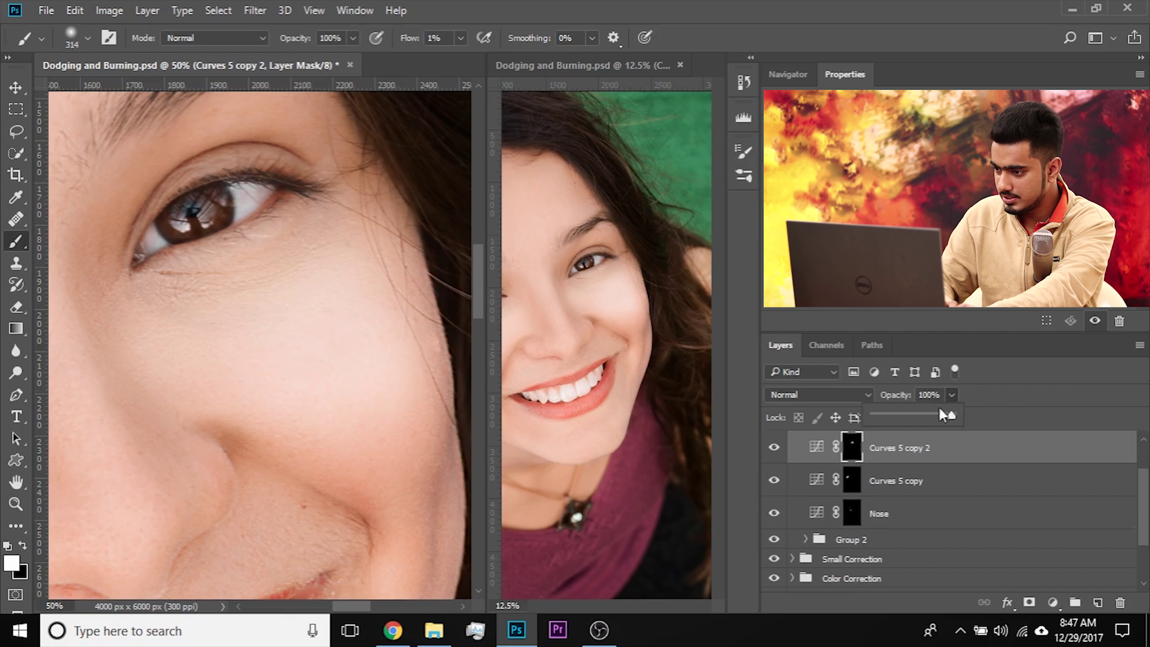
left_click(903, 415)
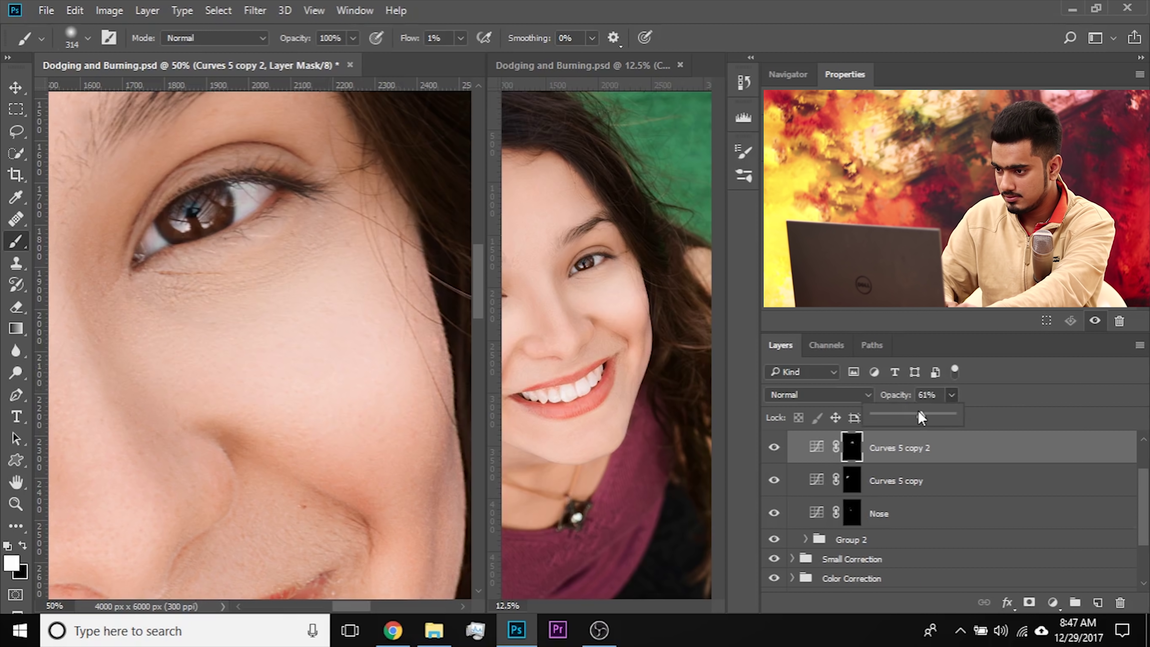
left_click(901, 458)
scroll(921, 473, "up", 2)
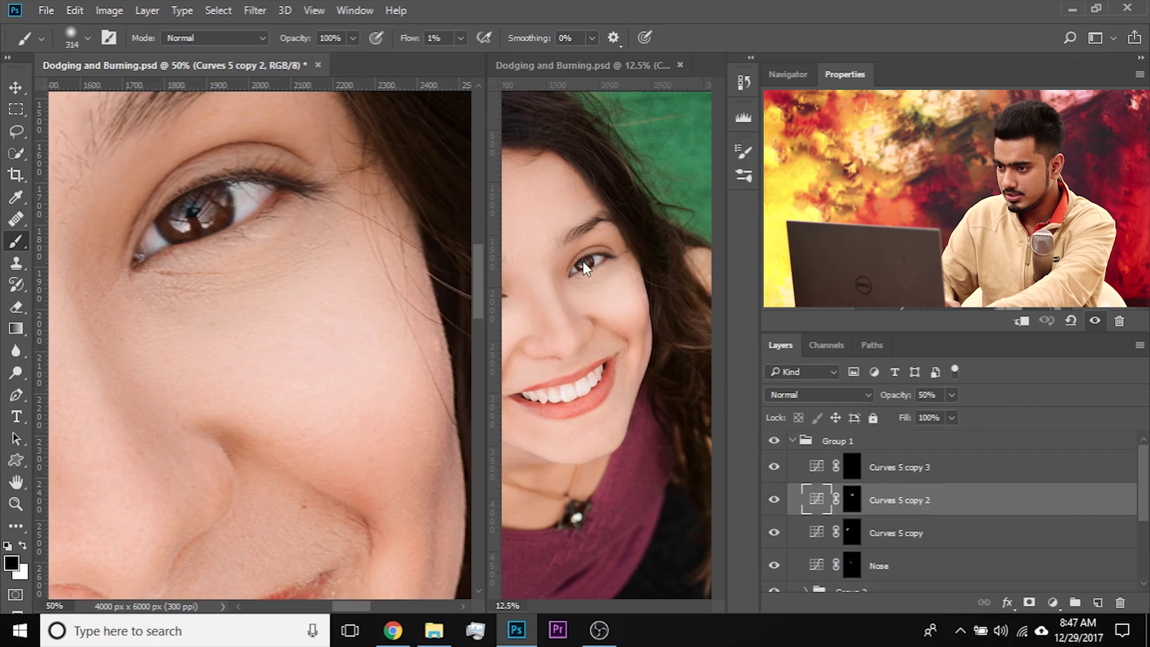
Step: Enlarge the overview window to show the whole portrait at 8.33%, and compare it with Group 1 hidden and shown
left_click(568, 65)
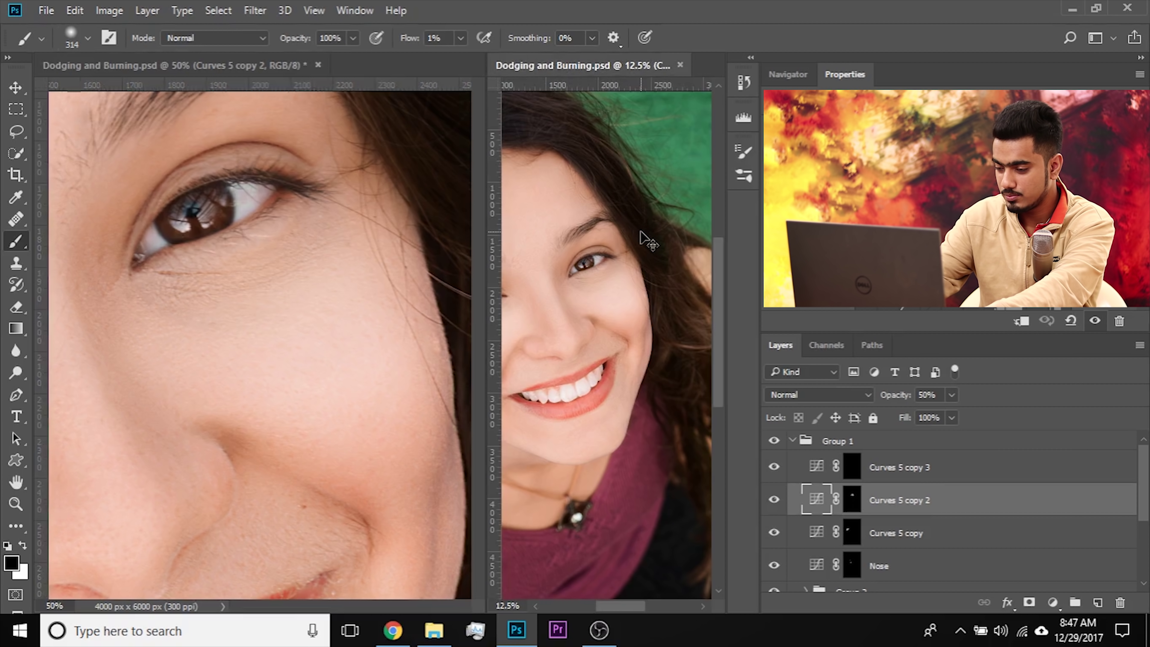
key("ctrl+minus")
key("ctrl+minus")
key("ctrl+plus")
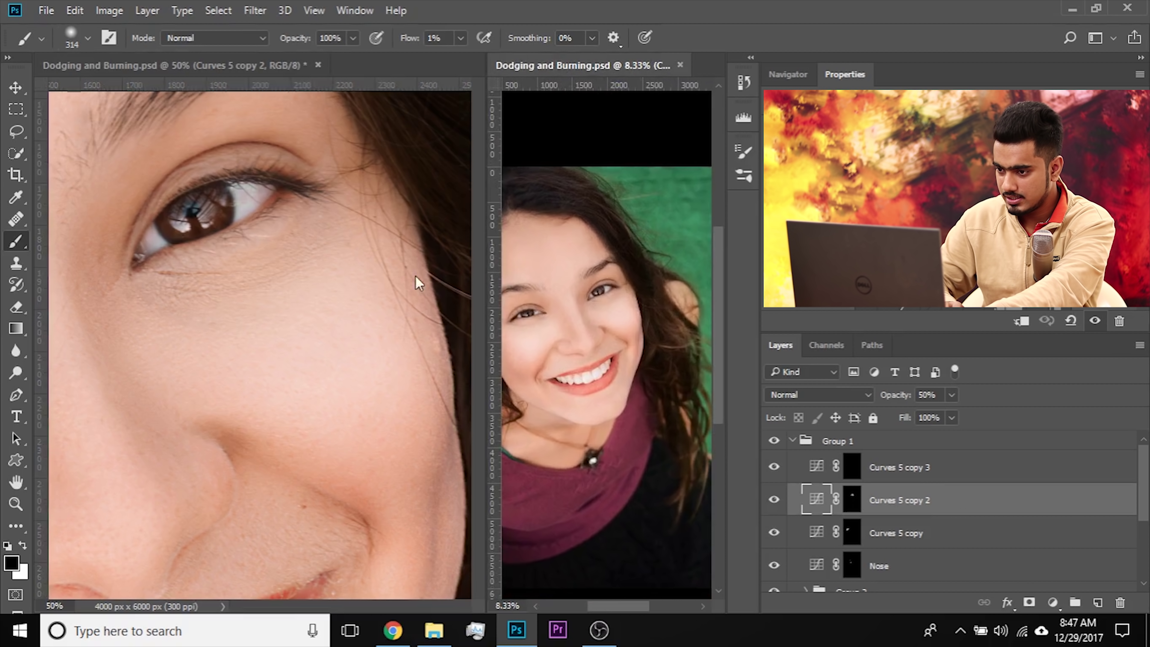
left_click_drag(485, 287, 367, 277)
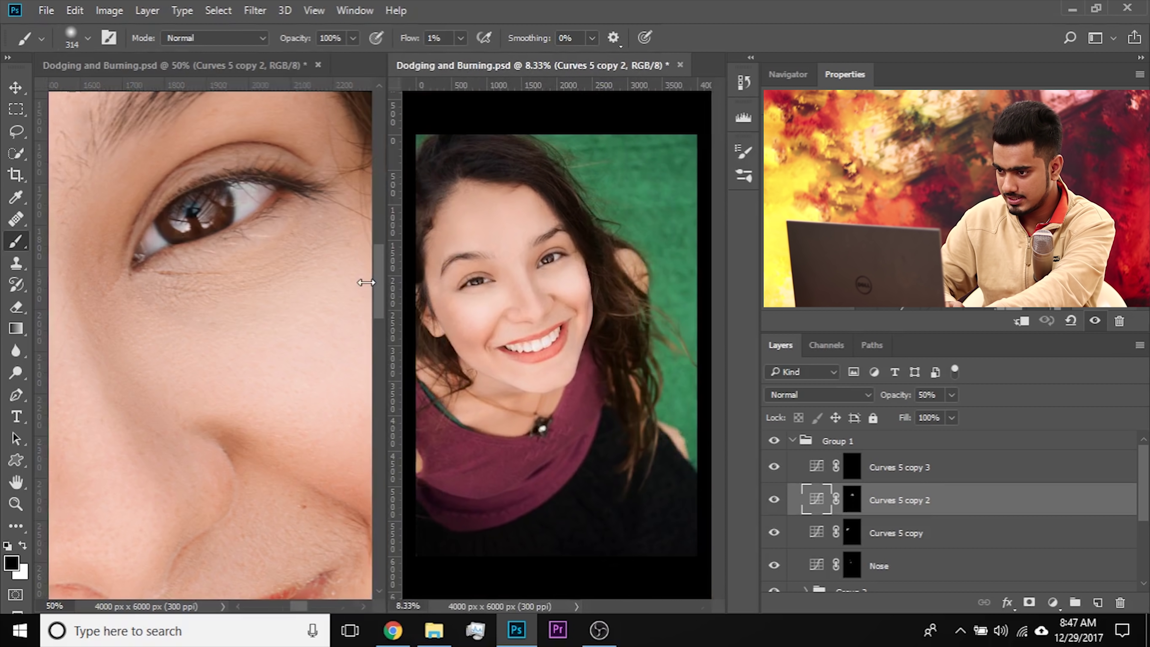
left_click(775, 441)
left_click(776, 441)
left_click(775, 442)
left_click(776, 441)
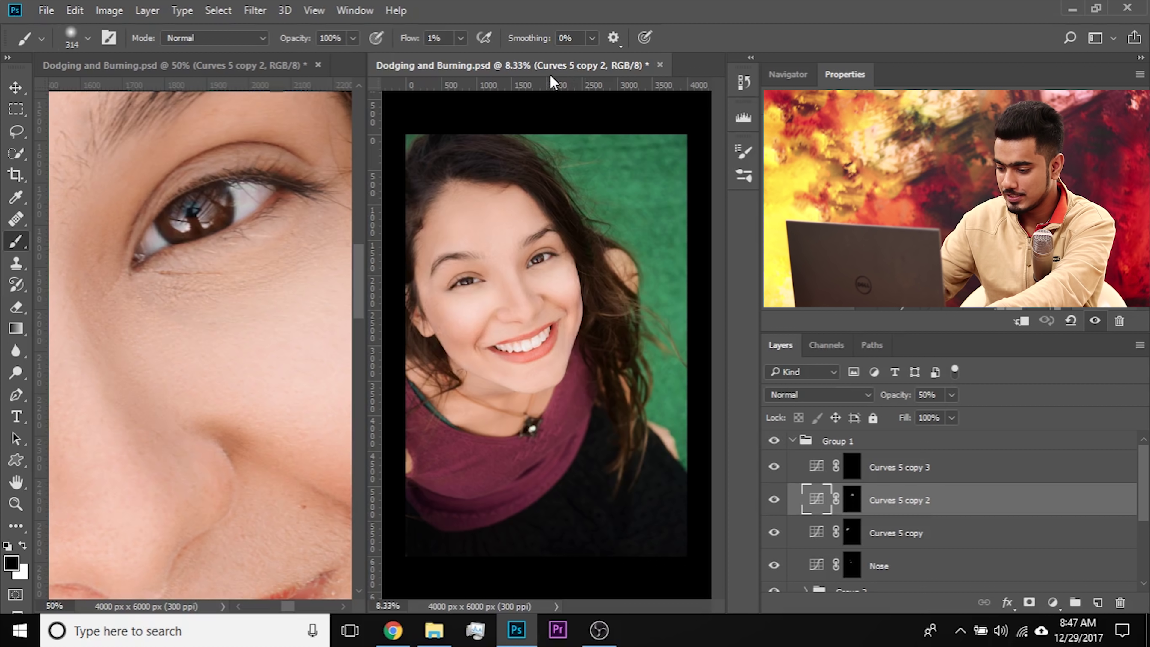
Step: Lower the opacity of the Curves 5 copy 2 layer, and reduce Curves 5 copy to about 21%
key("ctrl+plus")
left_click_drag(502, 298, 535, 314)
left_click(950, 394)
mouse_move(951, 416)
left_mouse_down()
mouse_move(919, 417)
mouse_move(934, 412)
left_mouse_up()
left_click(912, 537)
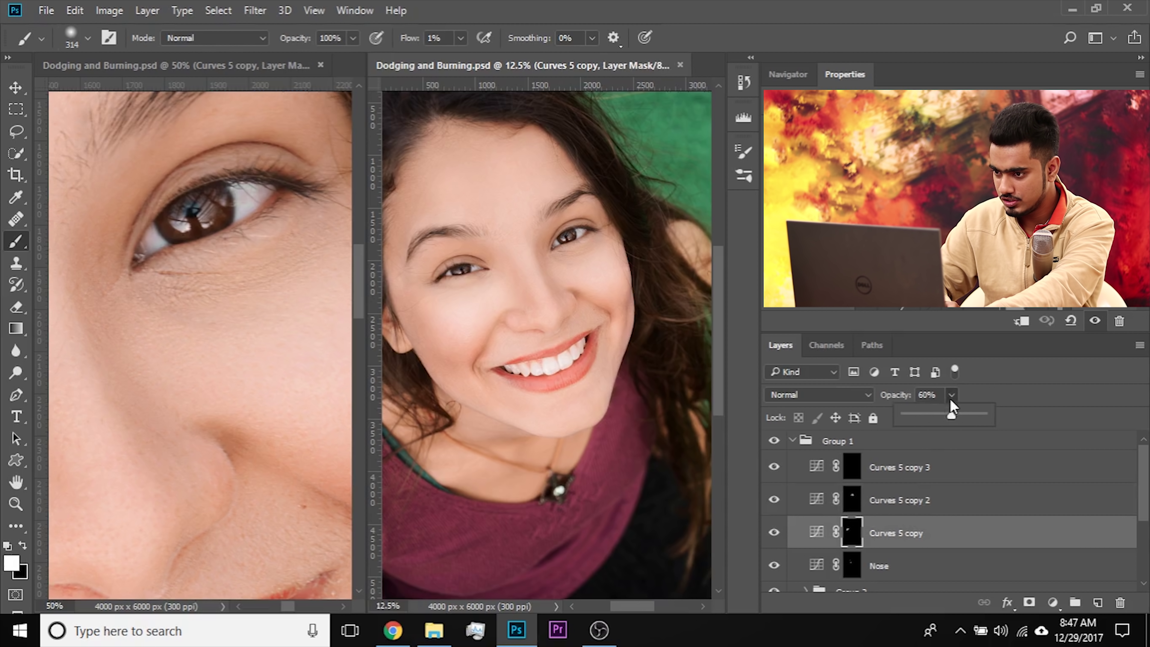
left_click_drag(913, 410, 913, 414)
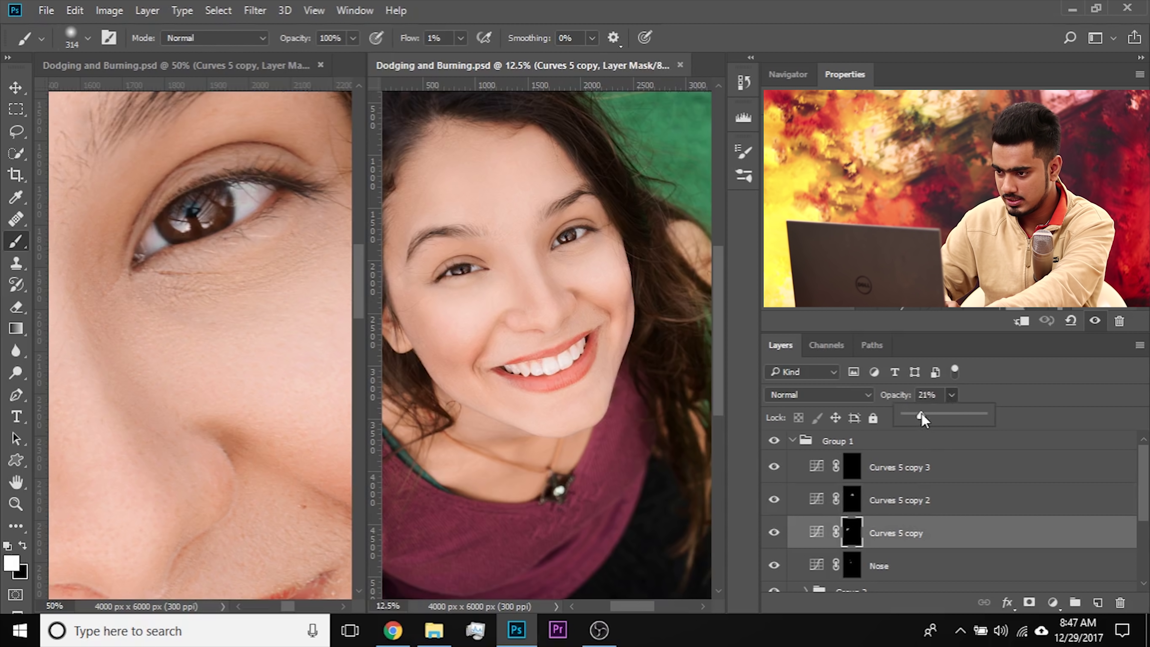
Step: Toggle Group 1's visibility to compare the face before and after the contouring
left_click(775, 442)
left_click(773, 441)
left_click(774, 441)
Step: Group the layers from Curves 5 copy 3 down to Nose, and name the group Dodging
left_click(886, 473)
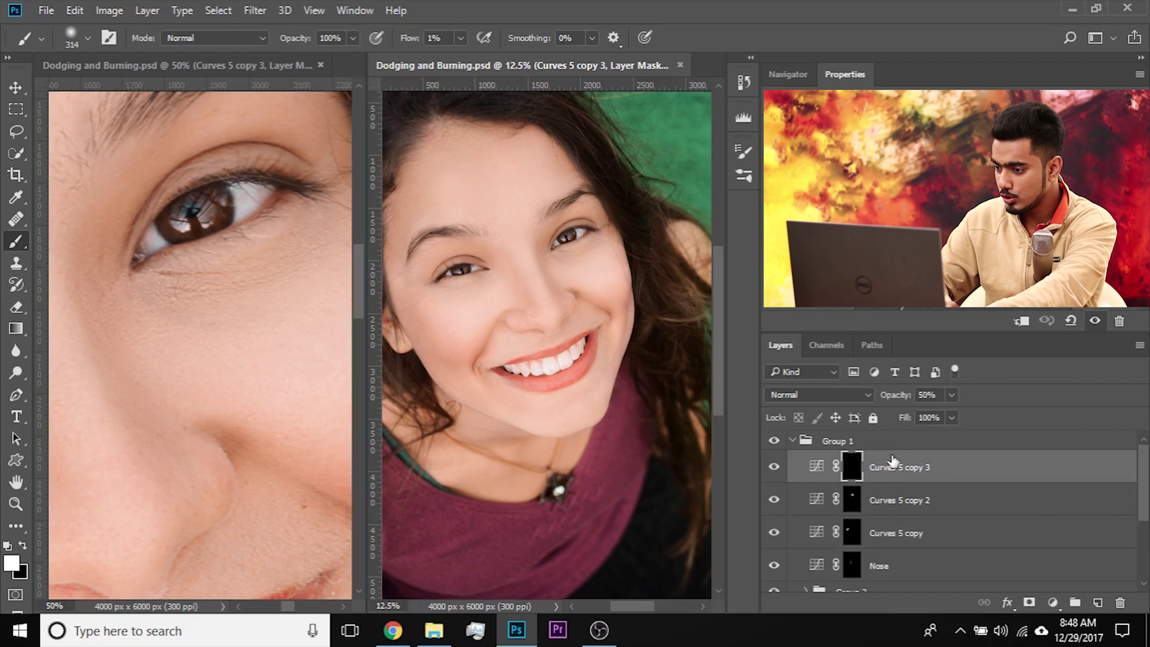
left_click(910, 568, "shift")
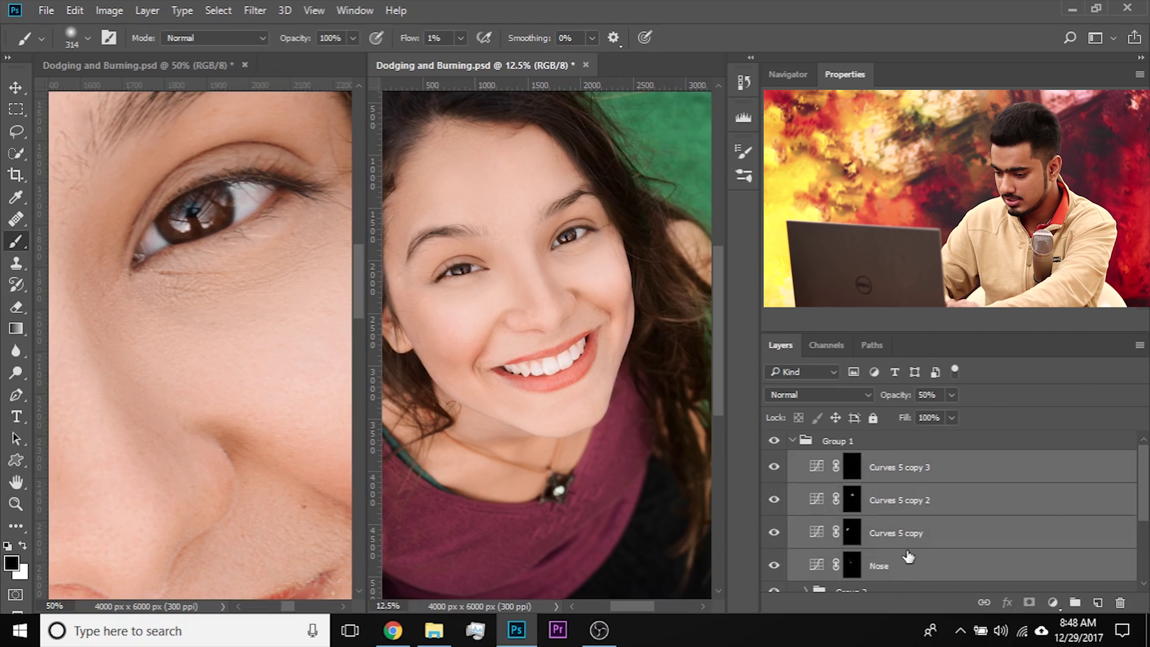
key("ctrl+g")
double_click(848, 460)
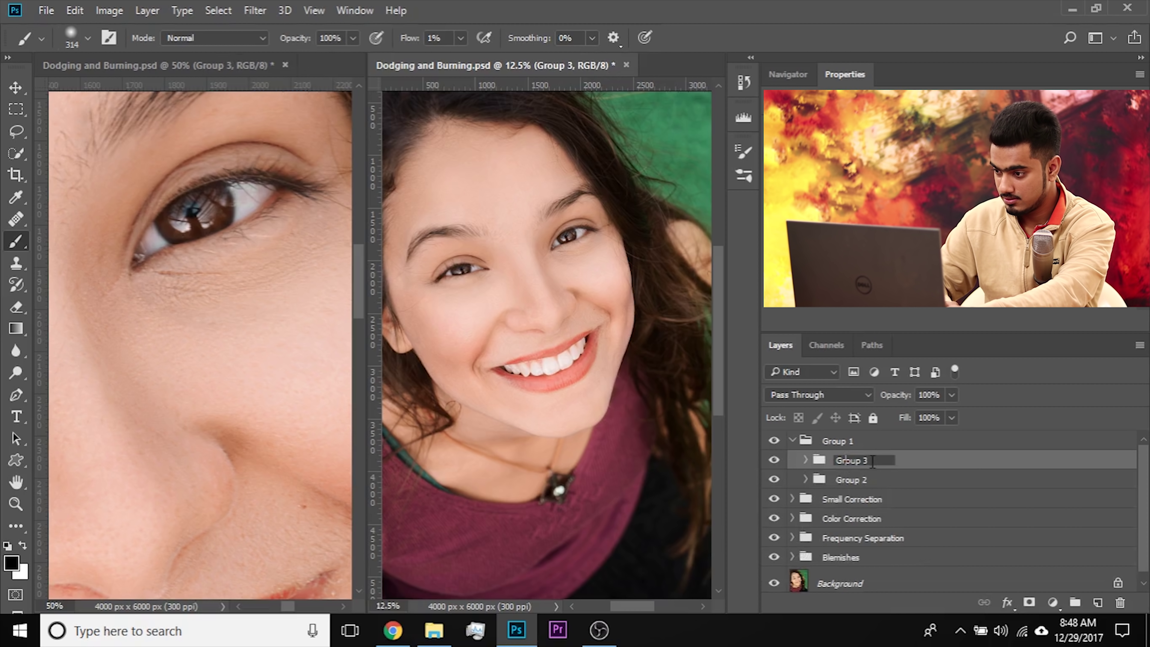
type("dOD")
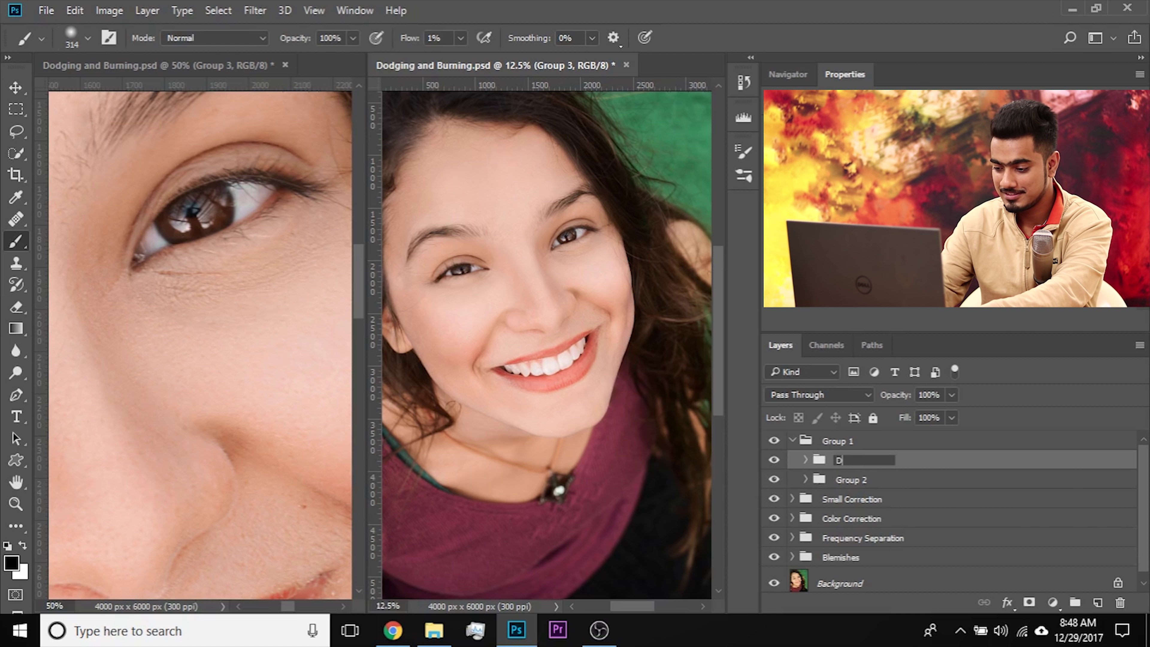
key("Return")
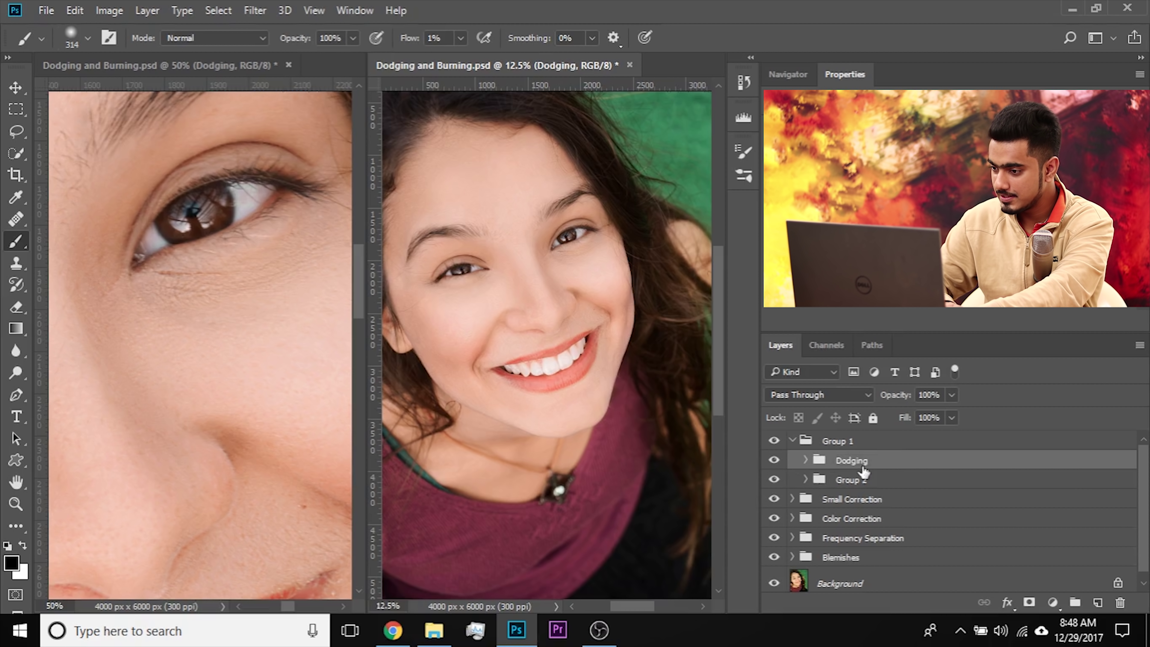
Step: Rename Group 2 as Burning
double_click(850, 480)
type("Burning")
key("Return")
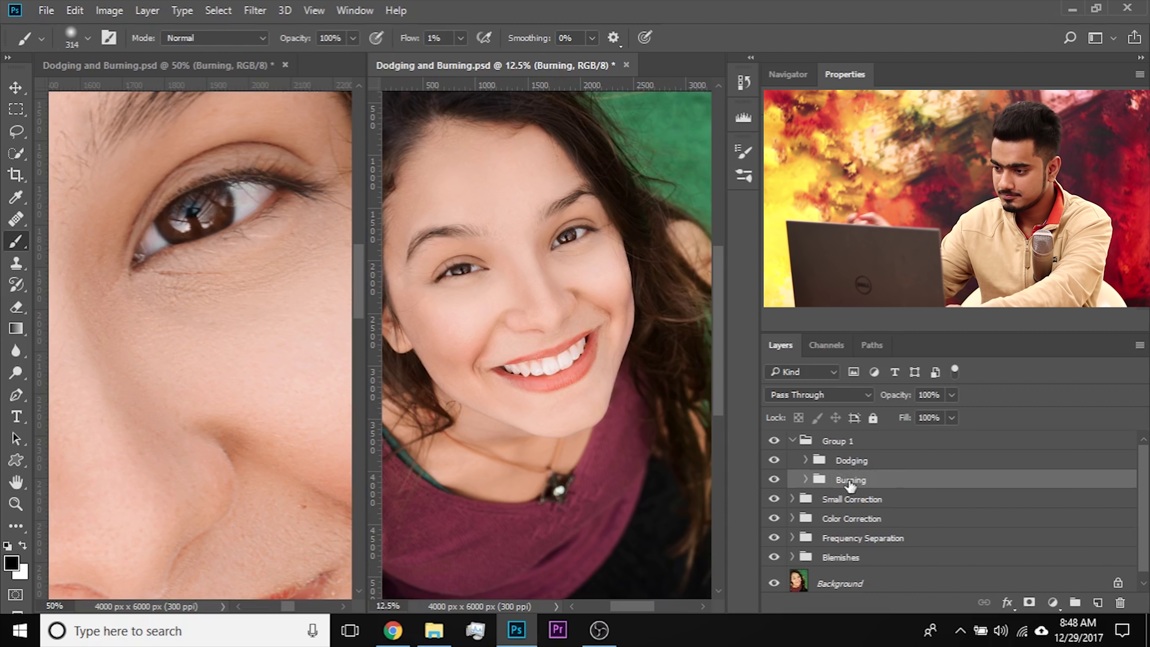
Step: Toggle the visibility of the Dodging and Burning groups to compare their effect on the face
left_click(774, 476)
left_click(772, 478)
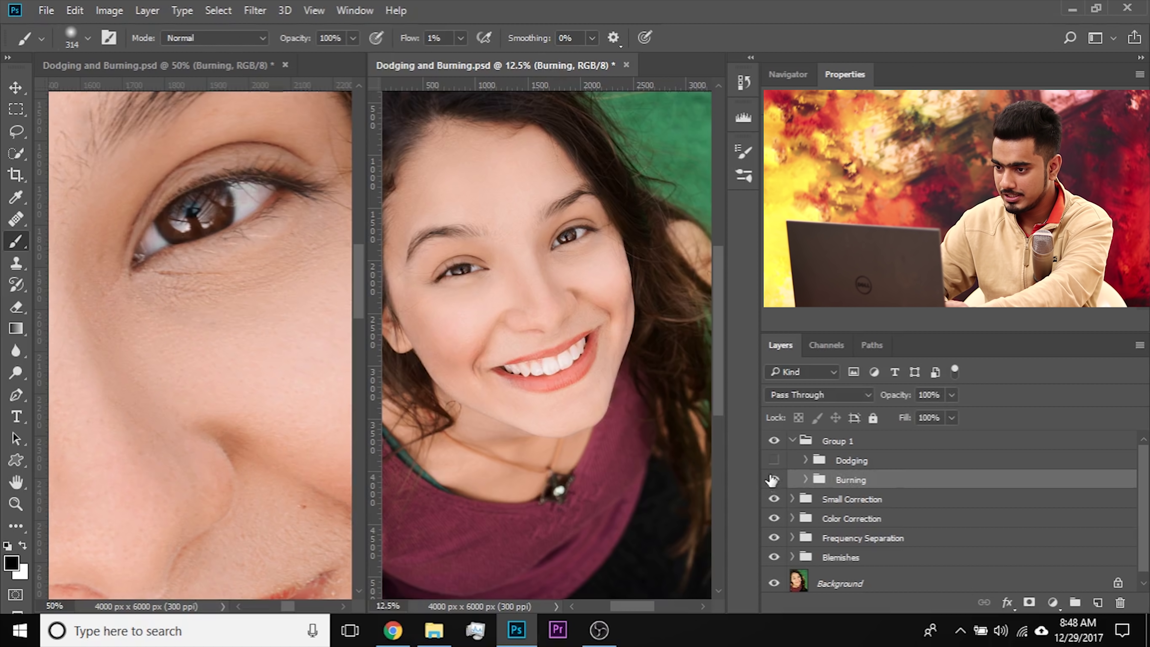
left_click(835, 463)
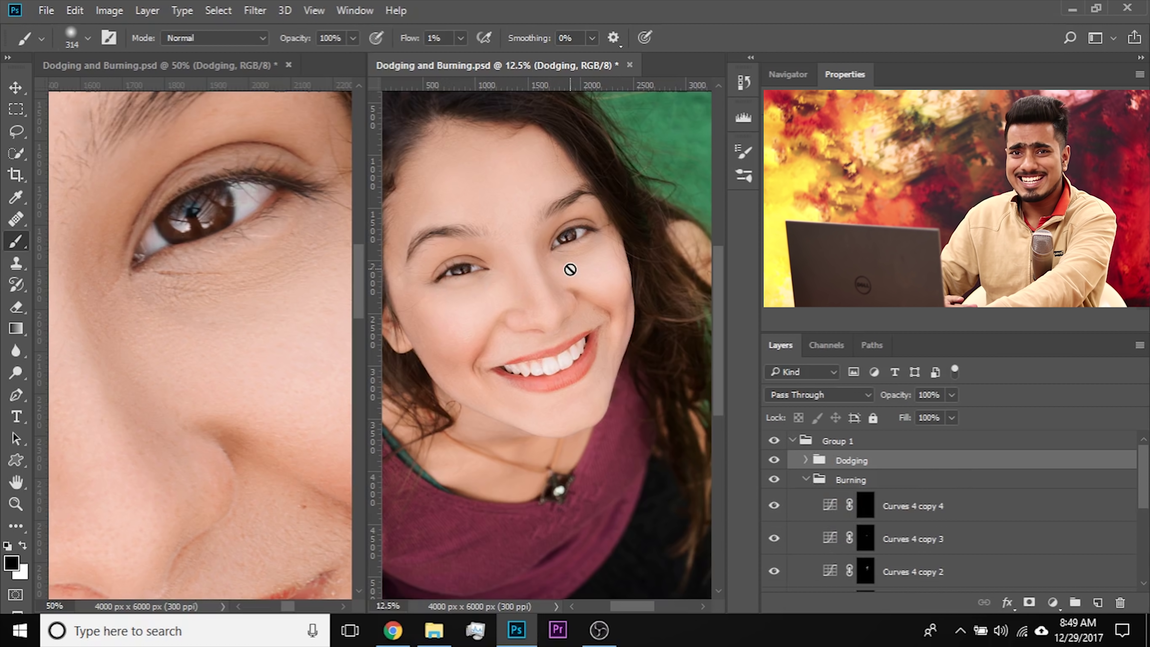
Step: Rename the Curves 4 layer inside the Burning group as Nose
scroll(882, 558, "down", 3)
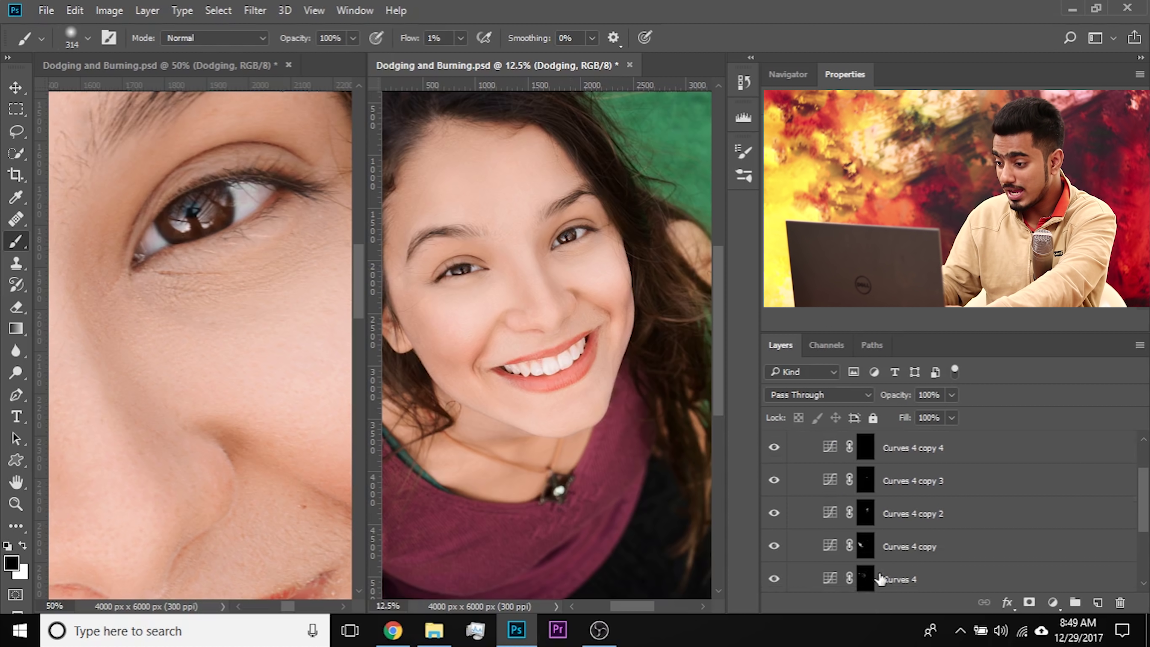
scroll(886, 580, "down", 1)
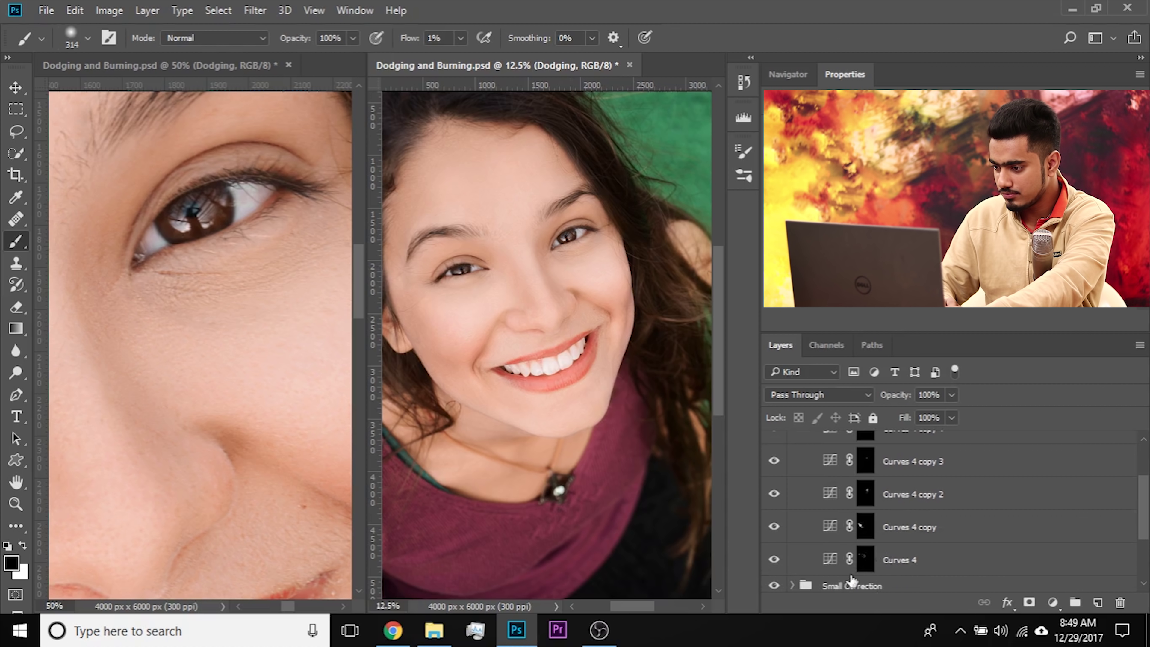
left_click(867, 561)
key("x")
double_click(907, 561)
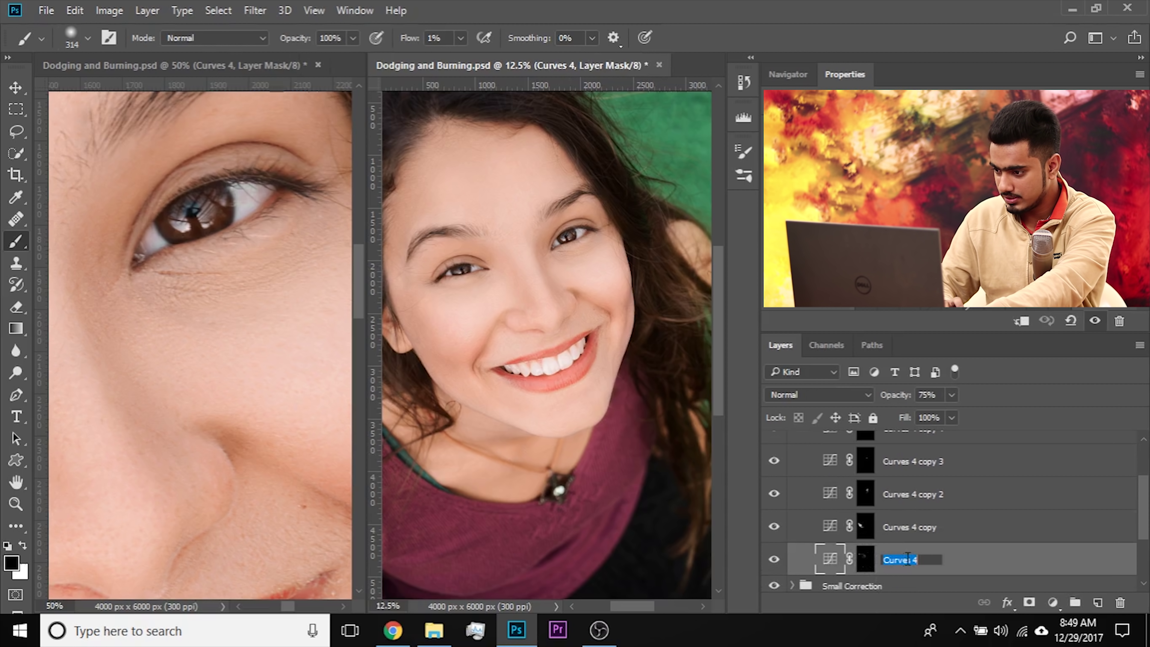
type("Nose")
key("Return")
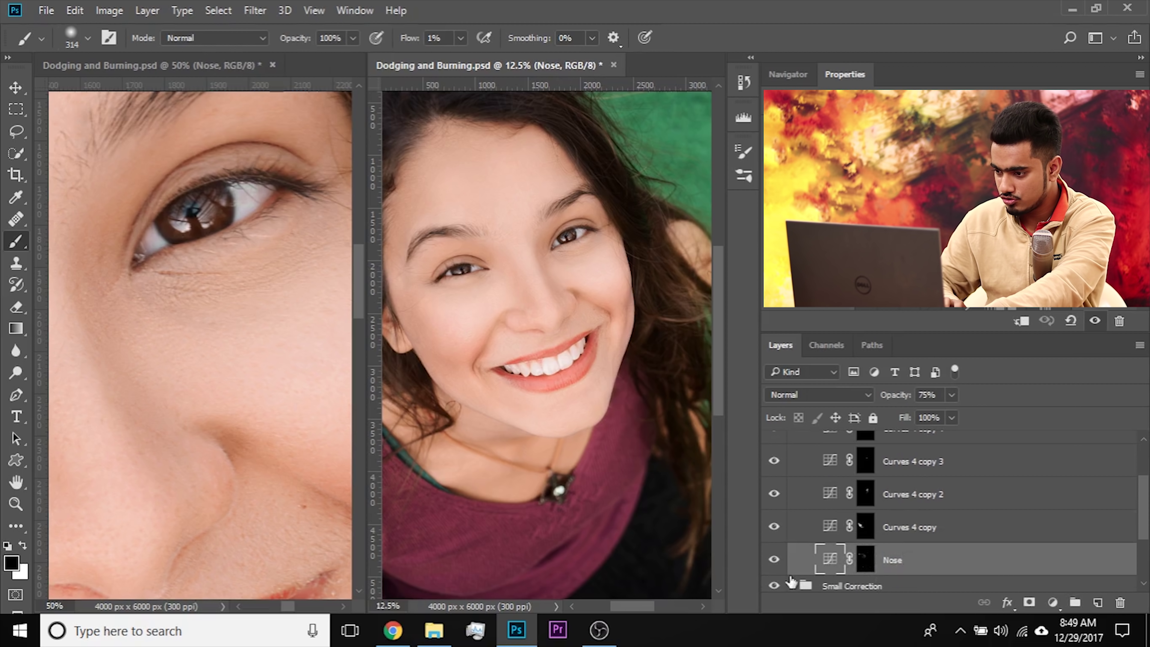
Step: Paint white on the Nose layer's mask with a 182 px brush to deepen the shading between the nose and the inner eye
left_click(777, 561)
left_click(228, 282)
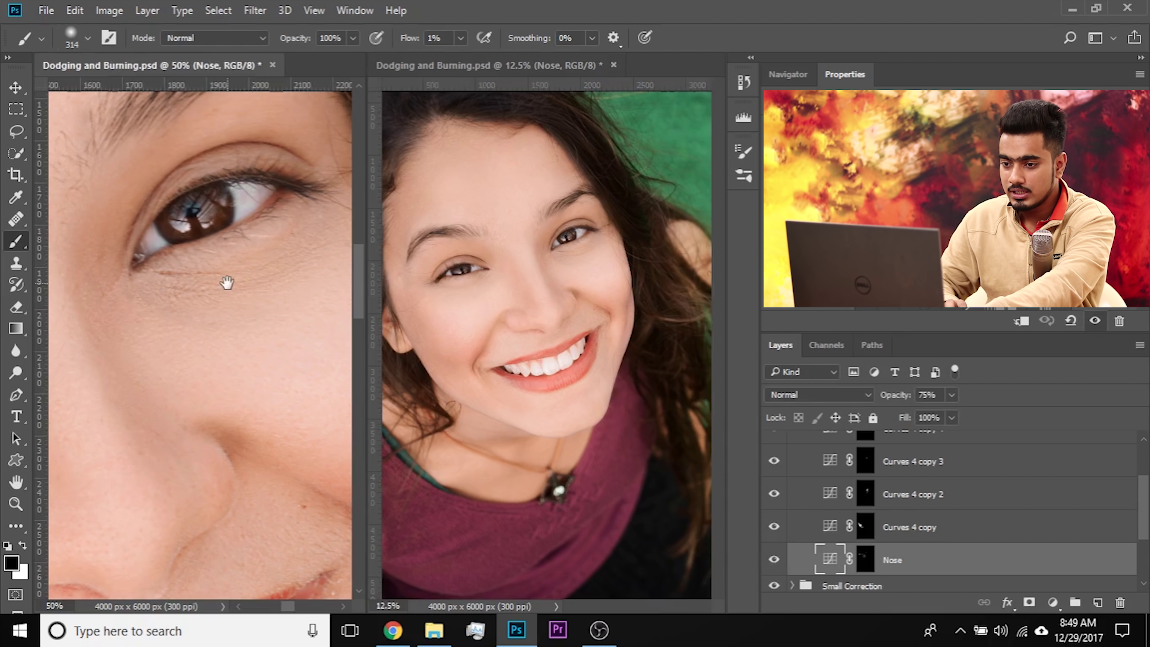
mouse_move(158, 301)
left_mouse_down()
mouse_move(249, 297)
mouse_move(206, 330)
mouse_move(163, 311)
mouse_move(217, 306)
left_mouse_up()
key("x")
key("x")
key("x")
left_click(871, 561)
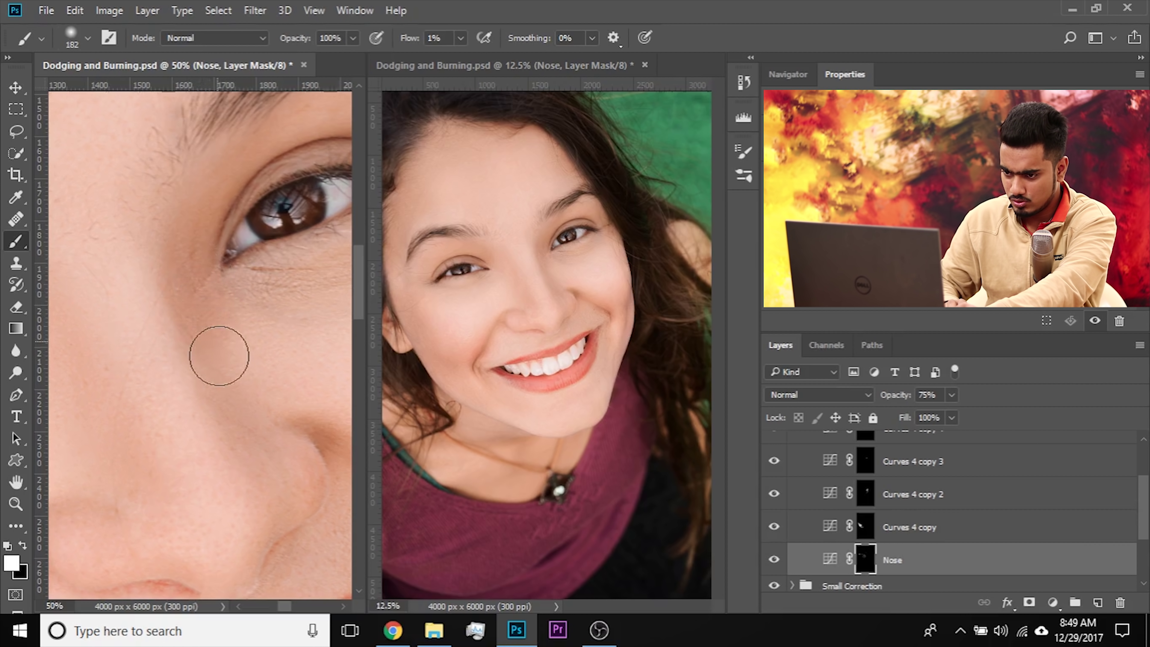
mouse_move(232, 396)
left_mouse_down()
mouse_move(198, 288)
mouse_move(233, 403)
left_mouse_up()
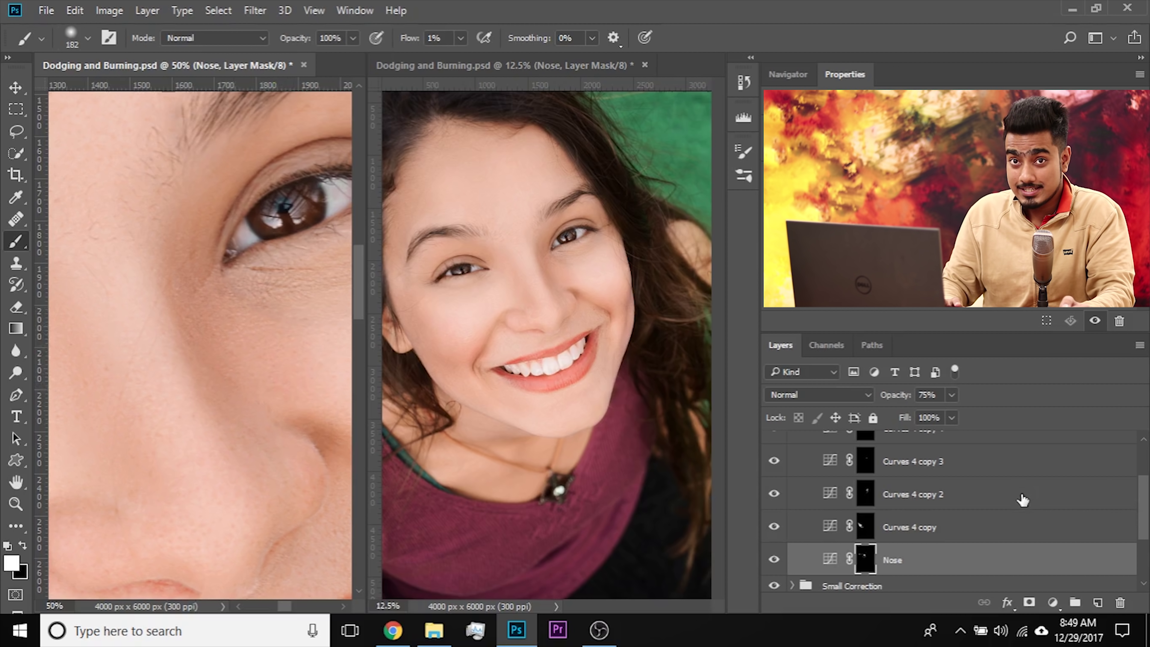
Step: Add a Hue/Saturation adjustment layer above Nose and clip it to the Nose layer
left_click(1052, 603)
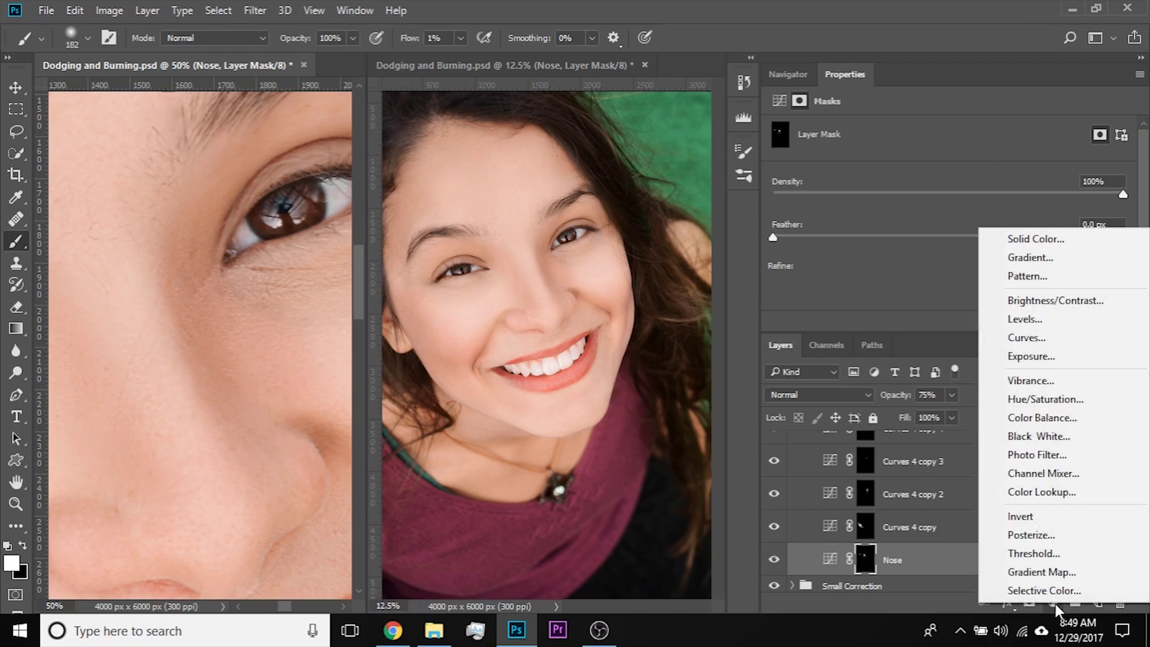
left_click(1072, 404)
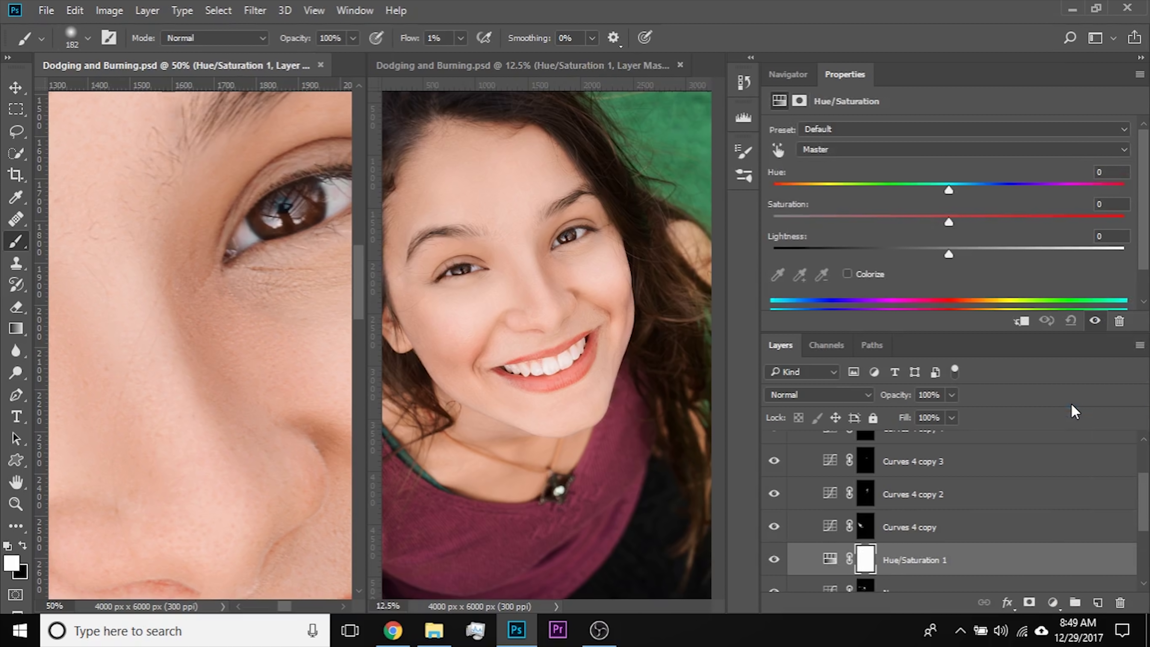
scroll(845, 551, "down", 1)
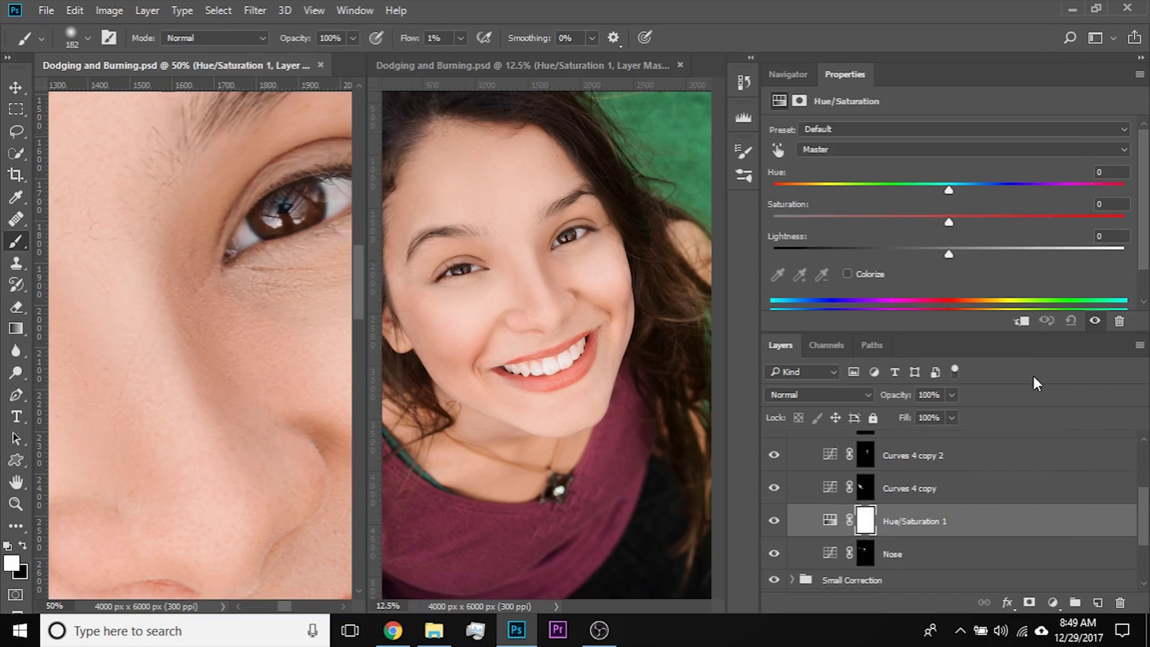
left_click(1022, 322)
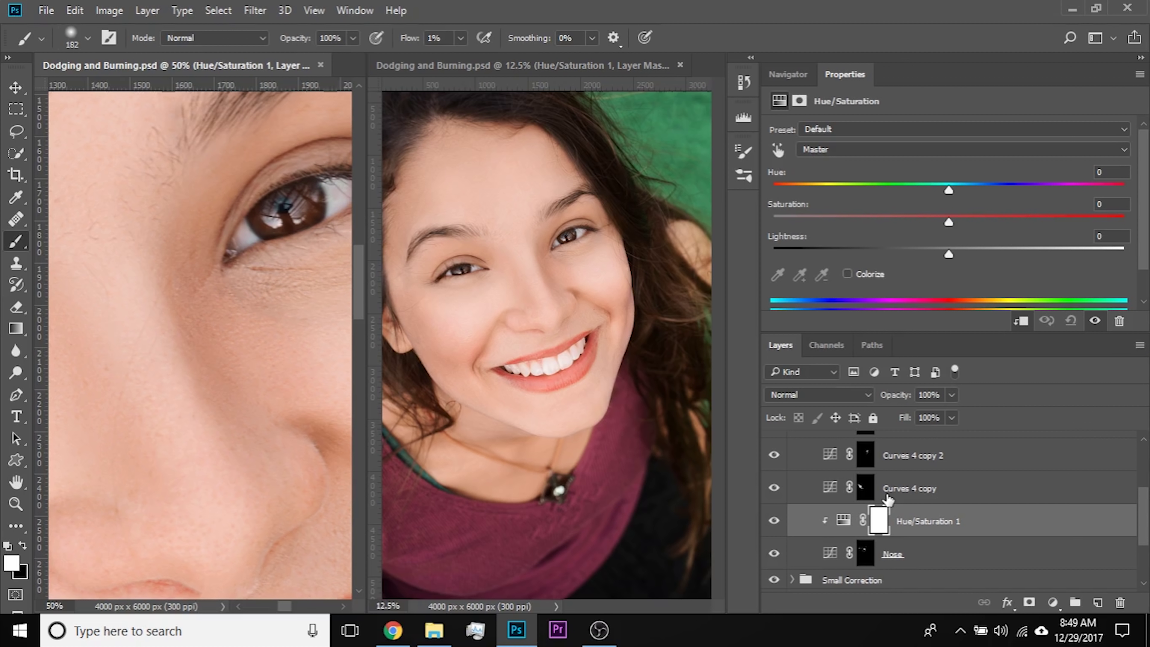
key("ctrl+alt+g")
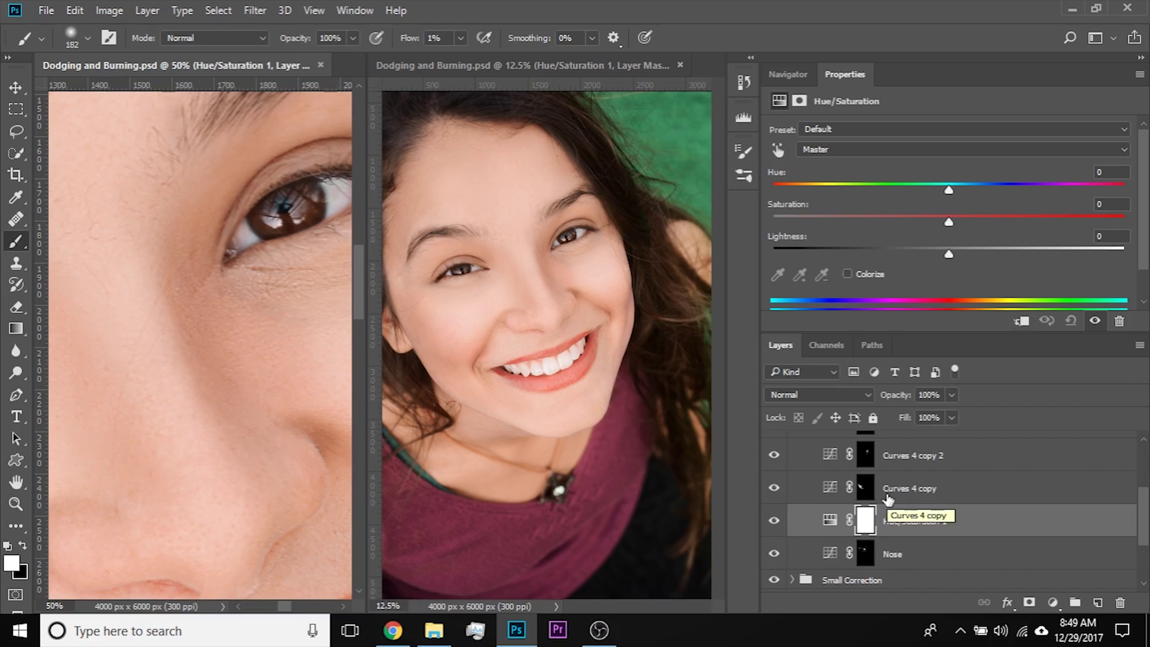
left_click(945, 534, "alt")
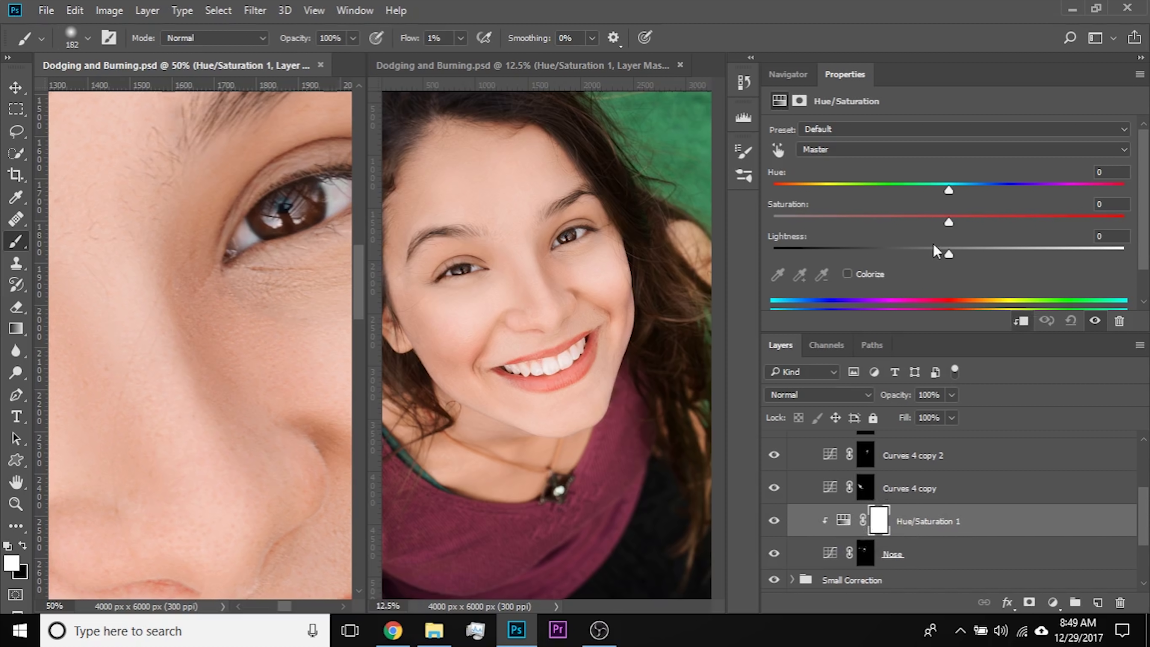
Step: Correct the nose shading's color by setting Saturation to -4 and Lightness to +1, and fine-tune its Hue
mouse_move(957, 189)
left_mouse_down()
mouse_move(979, 189)
mouse_move(959, 188)
mouse_move(970, 187)
left_mouse_up()
left_click_drag(965, 186, 955, 186)
left_click_drag(949, 220, 951, 256)
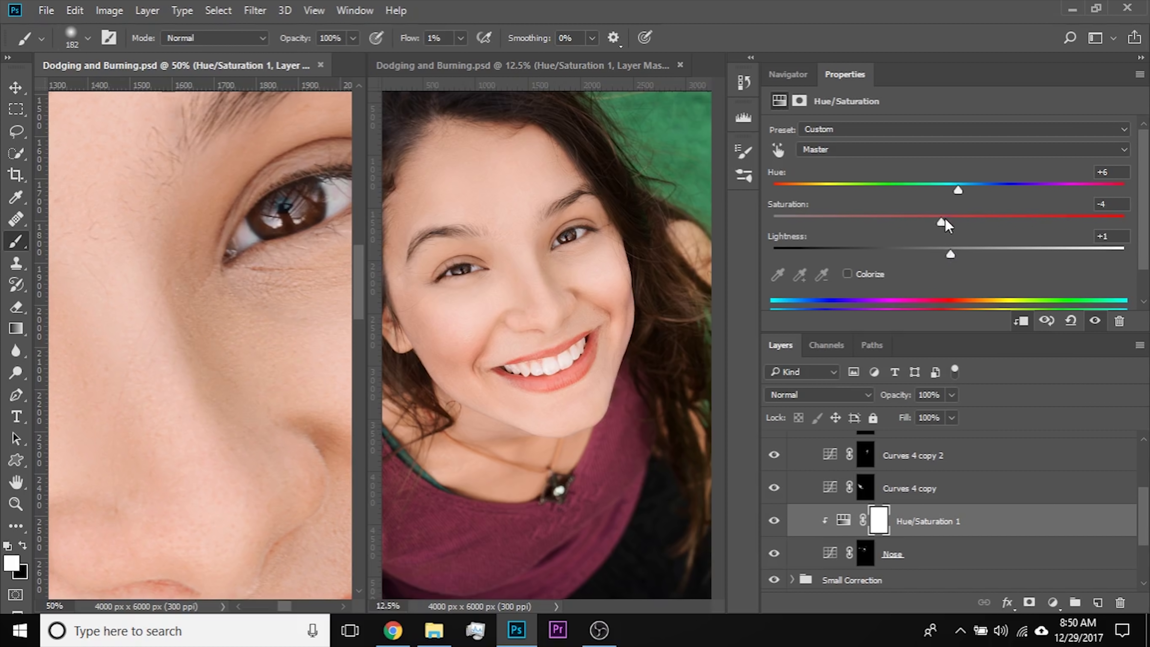
left_click_drag(956, 190, 945, 192)
Step: Compare the nose shading with and without the Hue/Saturation layer, and delete that adjustment layer
left_click(774, 521)
left_click(774, 521)
left_click_drag(995, 524, 1120, 603)
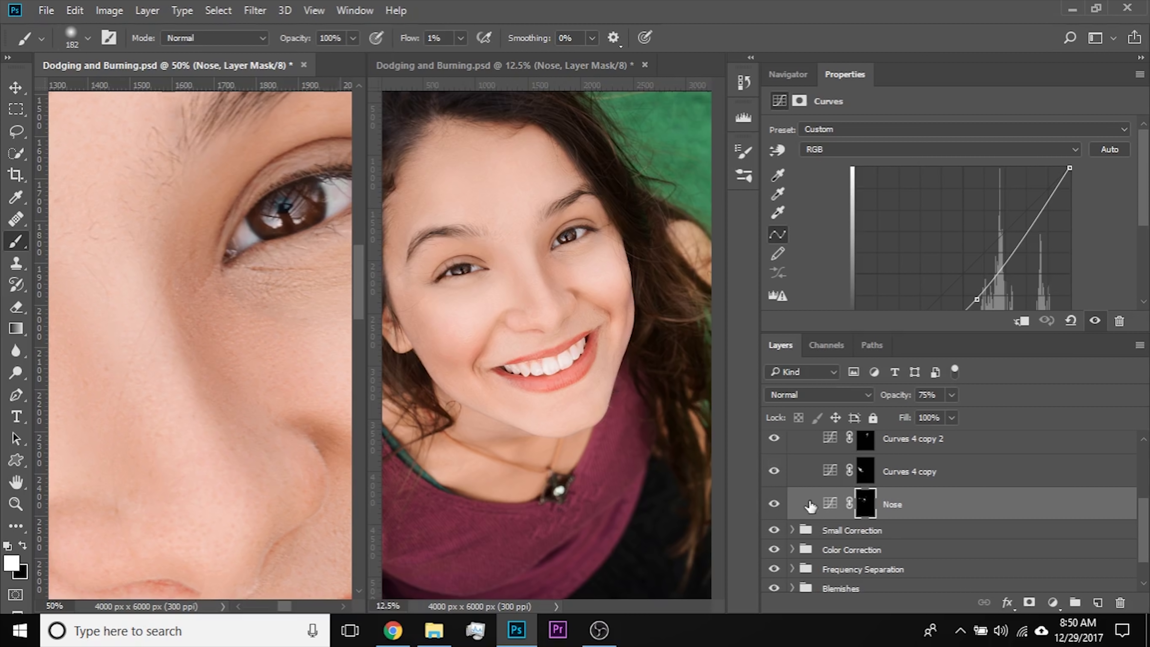
Step: Check the effect of Curves 4 copy, and clip a new Hue/Saturation adjustment layer to it
scroll(808, 503, "up", 1)
left_click(776, 490)
left_click(776, 490)
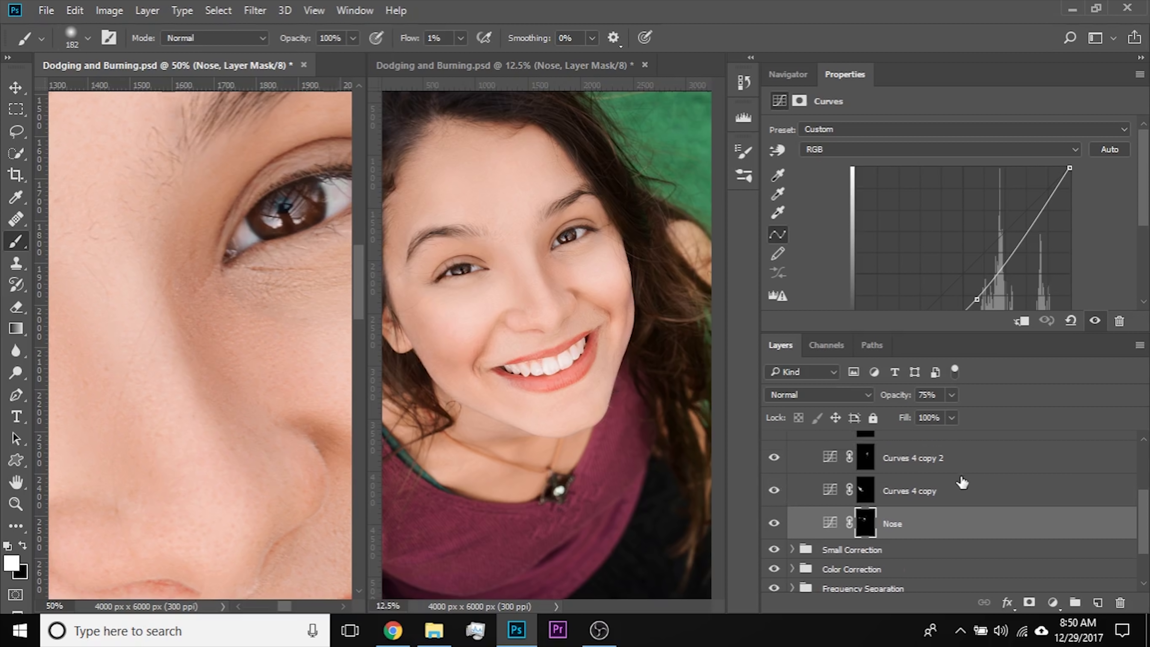
left_click(962, 485)
left_click(1053, 602)
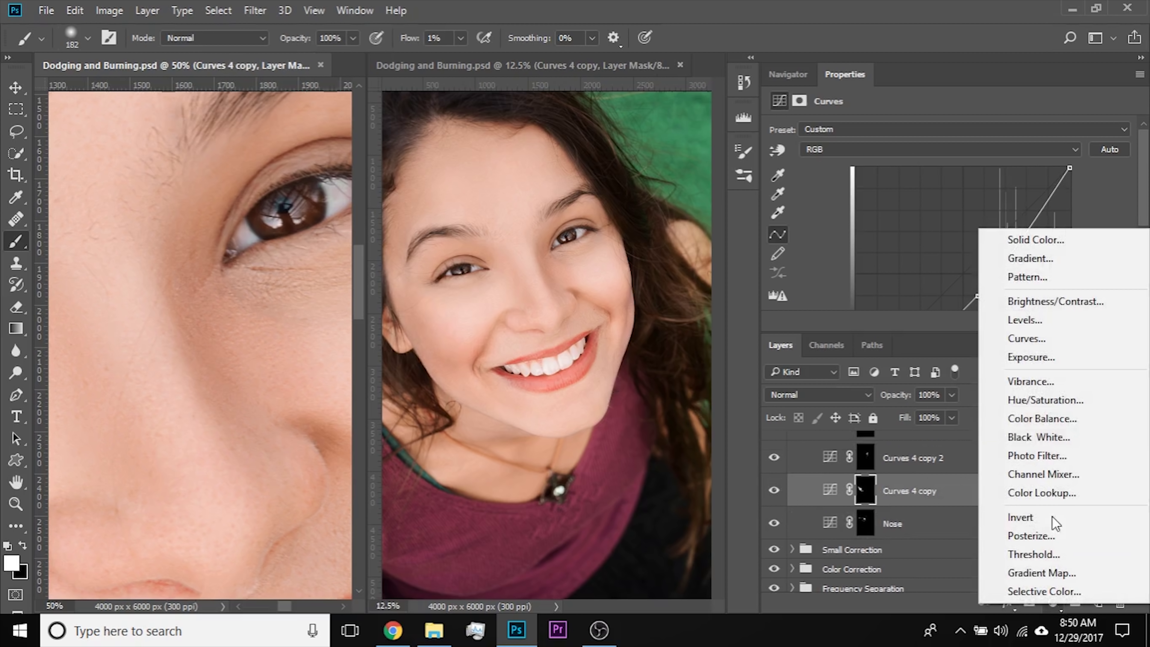
left_click(1059, 400)
left_click(817, 498, "alt")
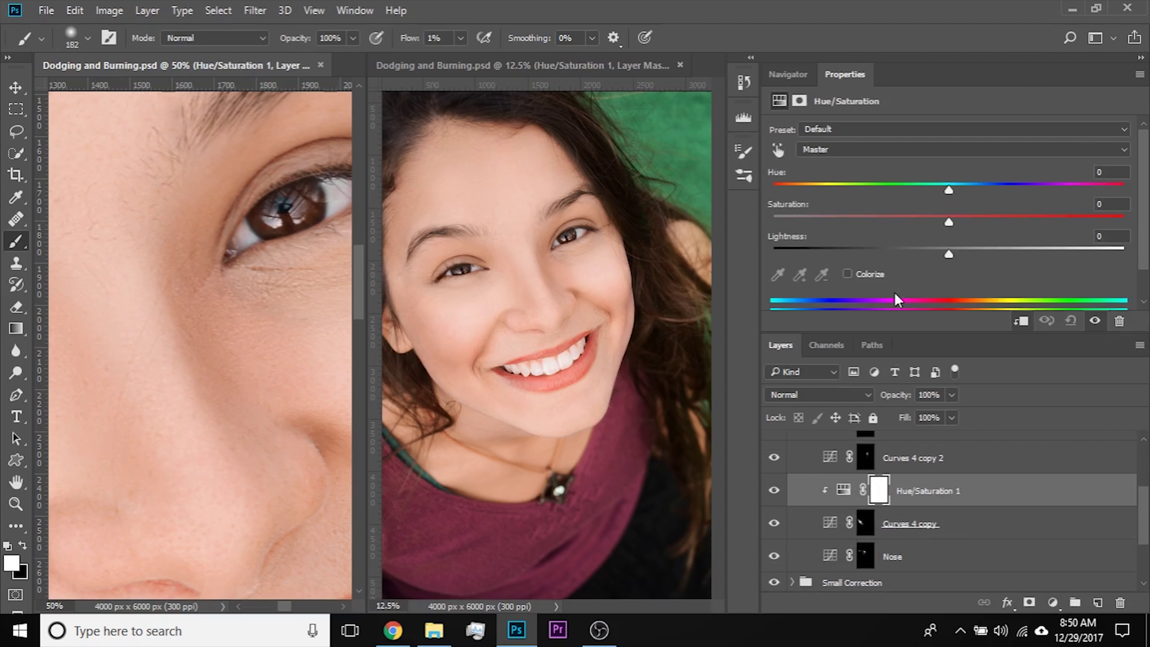
Step: Set the clipped Hue/Saturation layer's Saturation to -16 and toggle its visibility to compare the shading
left_click_drag(947, 218, 909, 214)
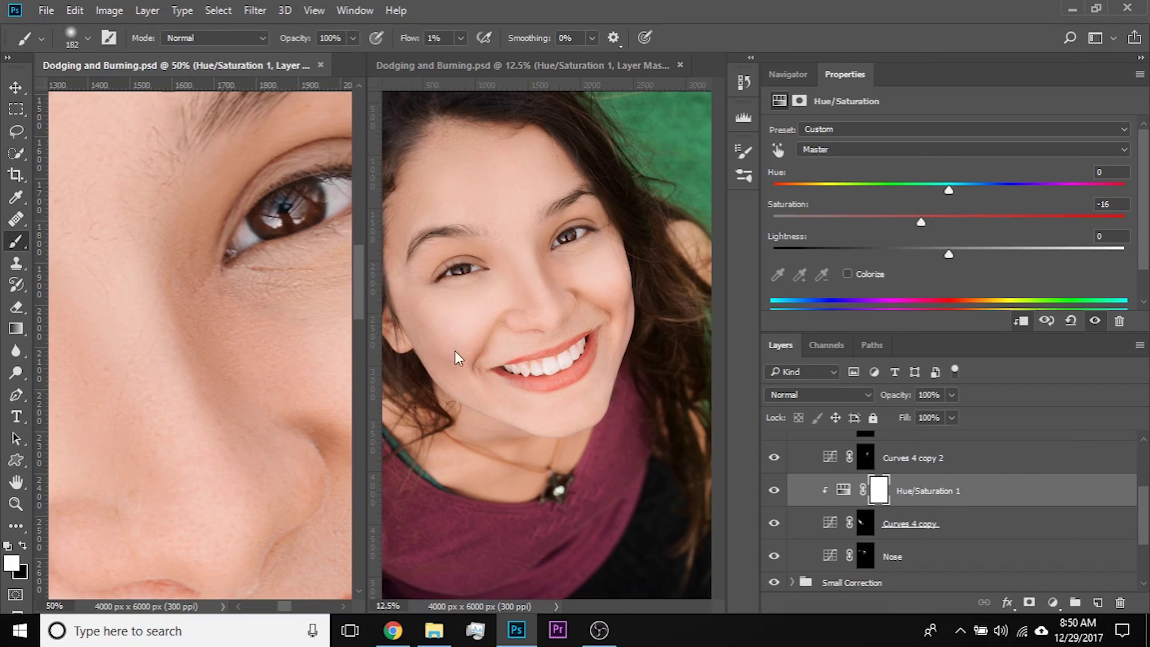
left_click(774, 491)
left_click(776, 493)
scroll(886, 507, "up", 2)
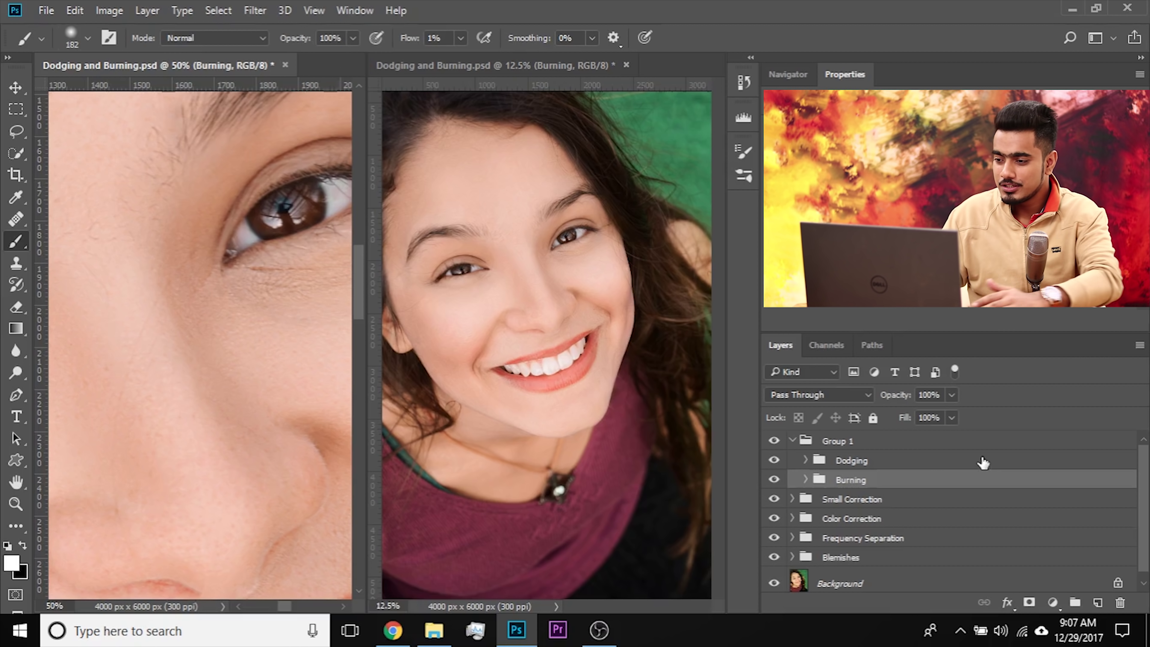
Step: Hide the Dodging and Burning groups, and make Dodging the active group
left_click(774, 460)
left_click(777, 479)
left_click(874, 461)
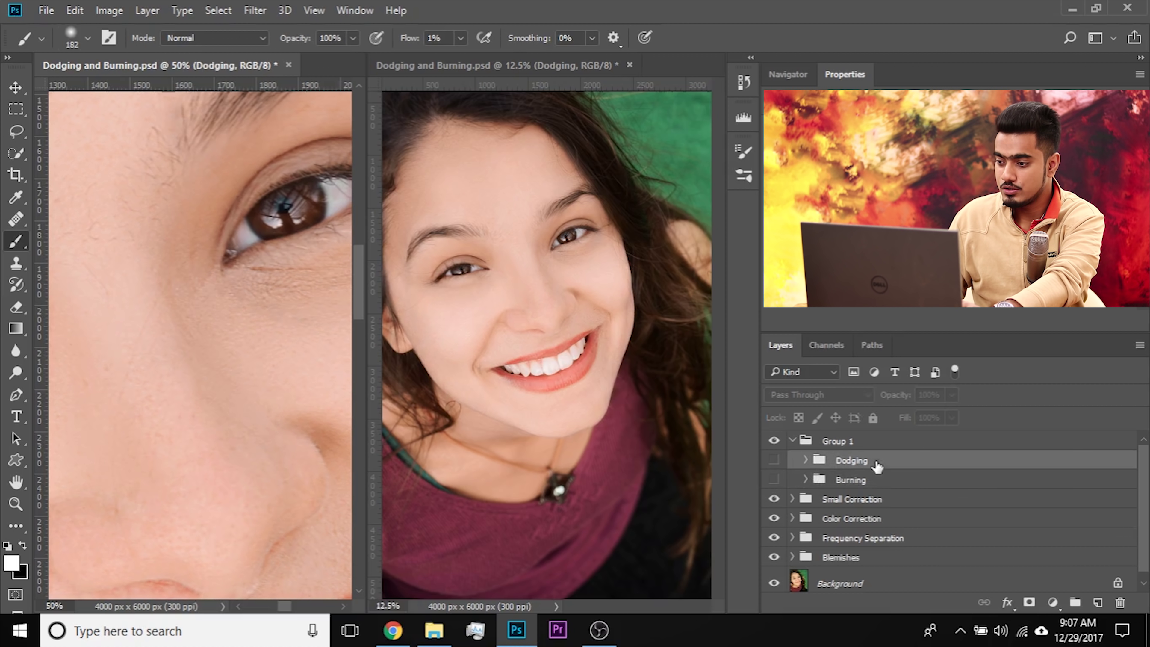
Step: Add a darkening Curves adjustment layer above the Dodging group and invert its mask to black
left_click(1055, 601)
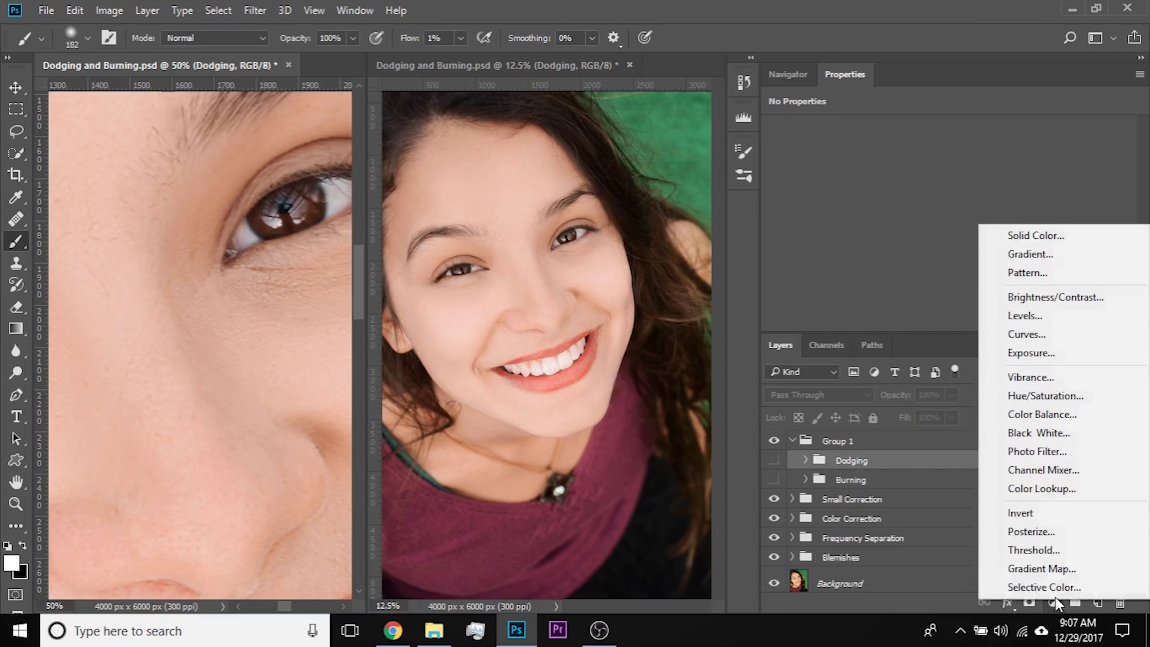
left_click(1018, 339)
scroll(978, 284, "down", 2)
left_click_drag(976, 226, 980, 236)
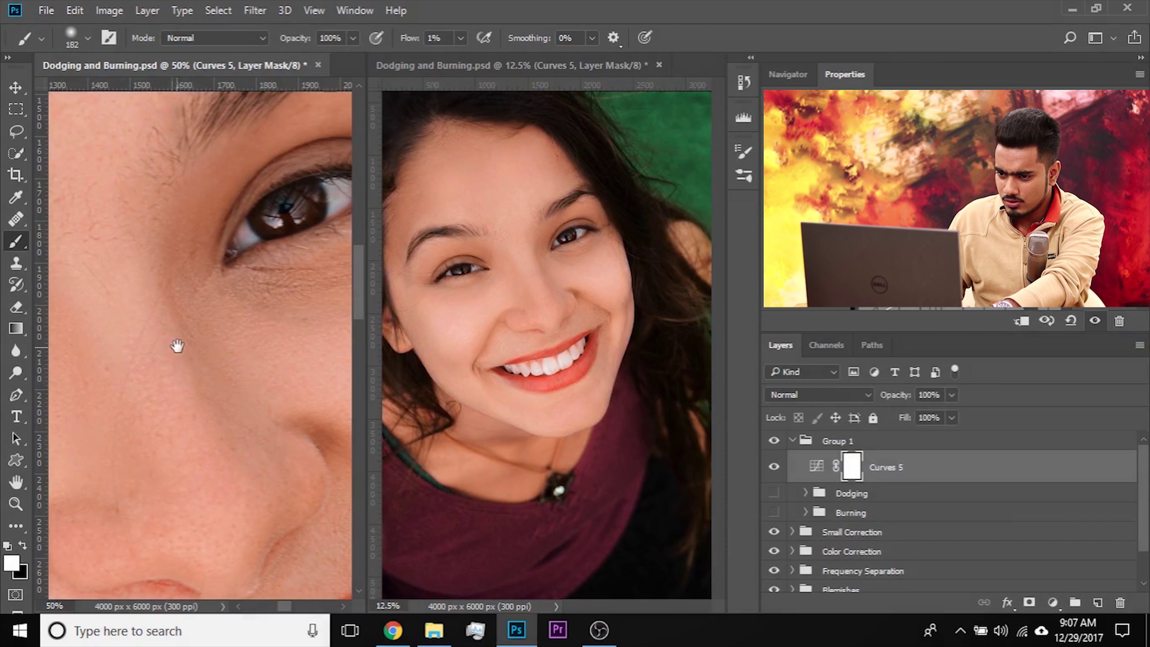
left_click_drag(174, 347, 317, 236)
left_click_drag(167, 314, 283, 253)
left_click_drag(262, 305, 282, 311)
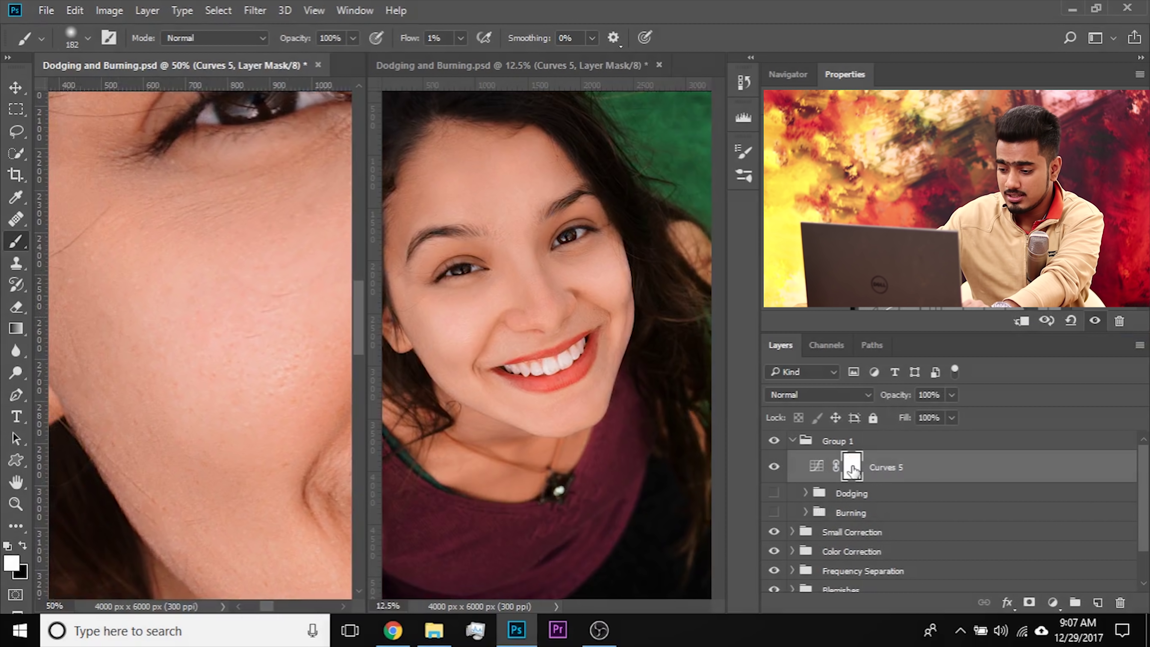
key("ctrl+i")
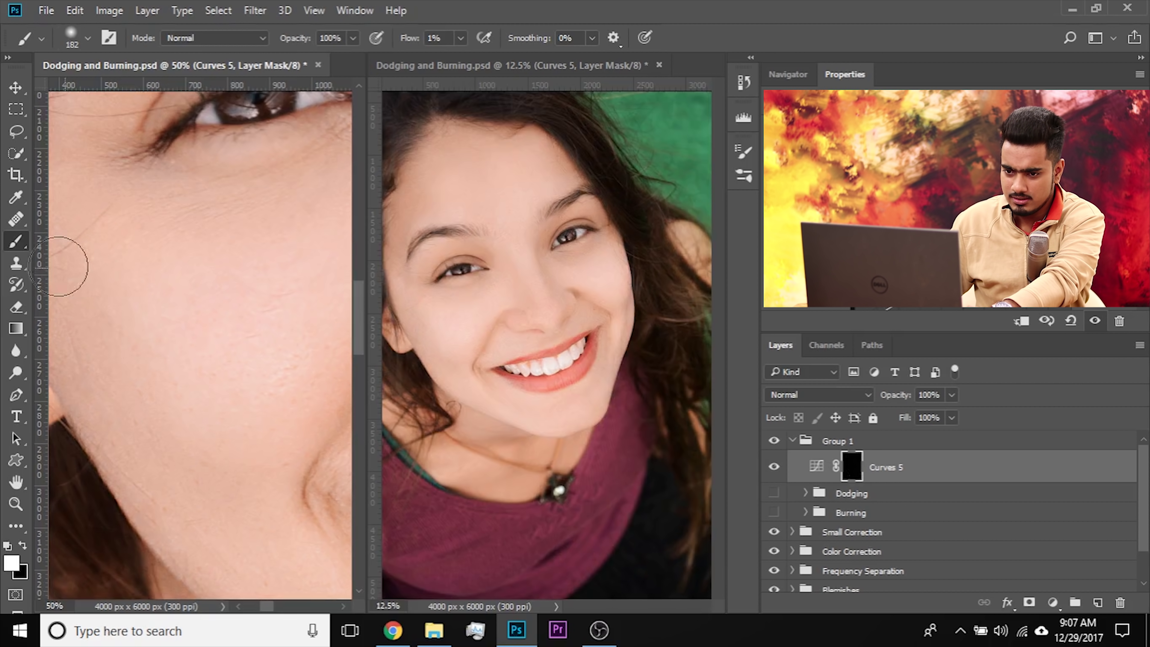
Step: Enlarge the brush to 382 px and paint white on the Curves 5 mask to burn the outer cheek below the eye
left_click_drag(216, 301, 281, 282)
right_click(187, 316)
left_click_drag(156, 286, 184, 293)
left_click_drag(129, 251, 132, 255)
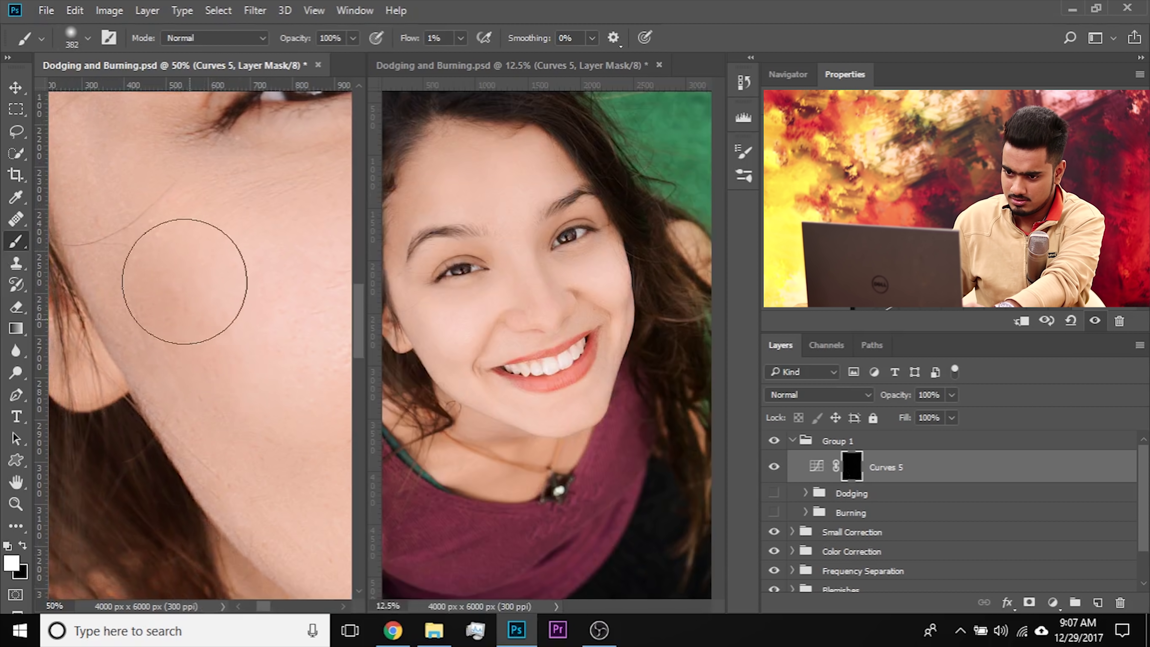
left_click_drag(214, 313, 134, 302)
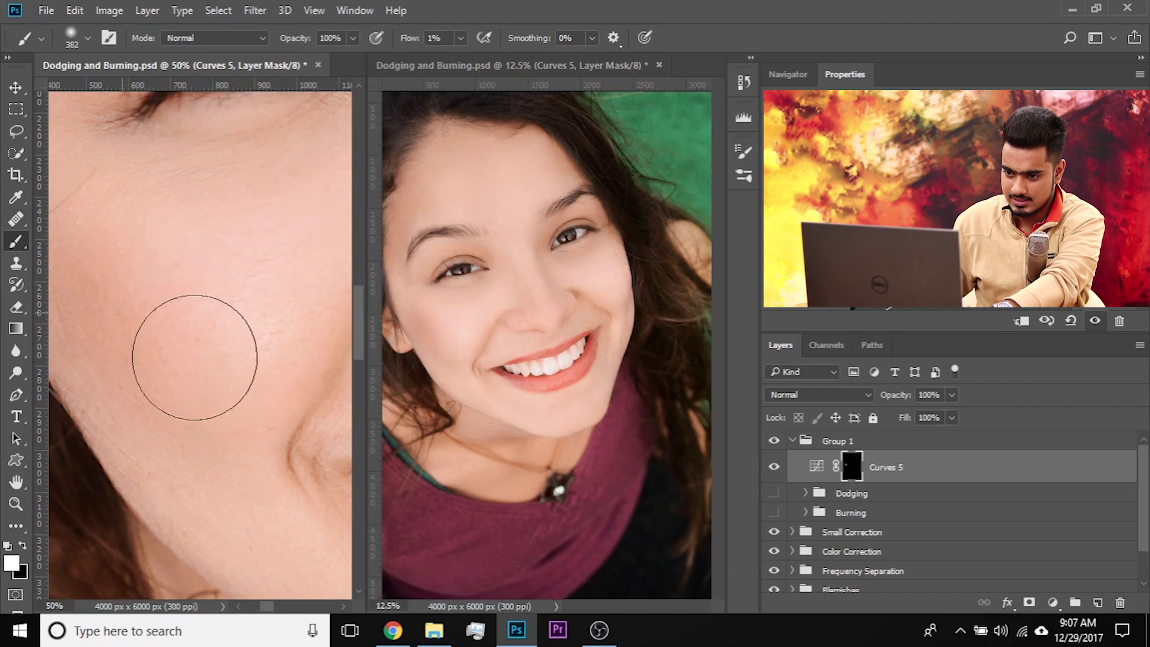
mouse_move(259, 406)
left_mouse_down()
mouse_move(241, 436)
mouse_move(191, 442)
mouse_move(279, 384)
left_mouse_up()
mouse_move(249, 404)
left_mouse_down()
mouse_move(227, 413)
mouse_move(226, 393)
mouse_move(306, 339)
left_mouse_up()
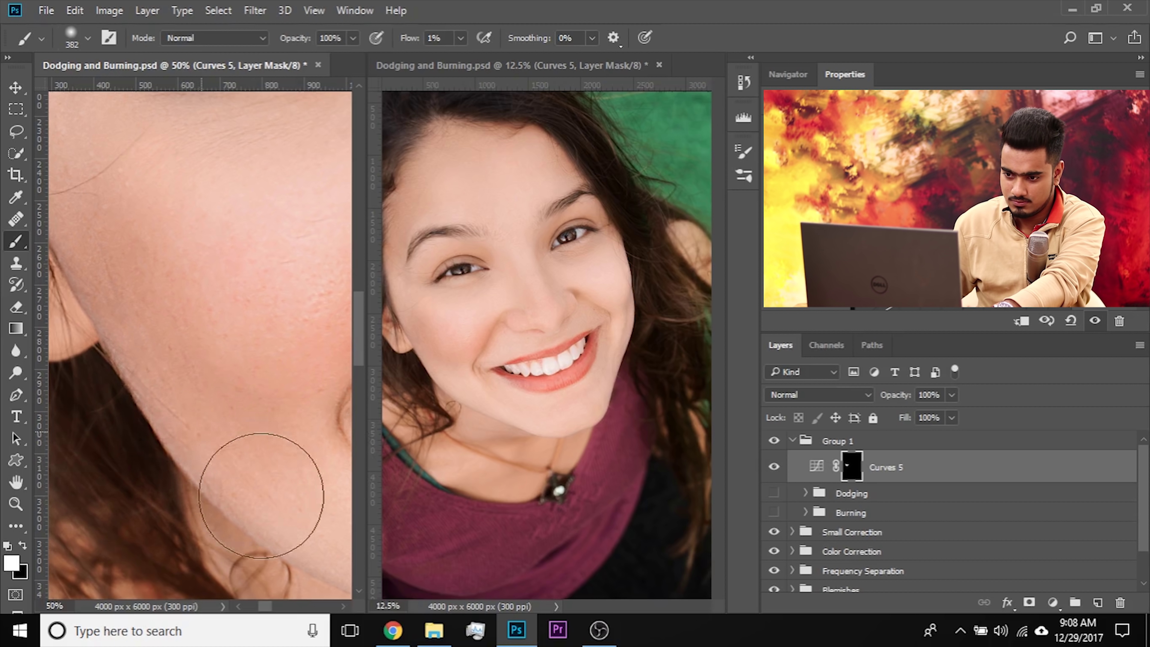
Step: Extend the burn on the Curves 5 mask across the cheek toward the mouth corner and the smile line
left_click_drag(287, 436, 159, 416)
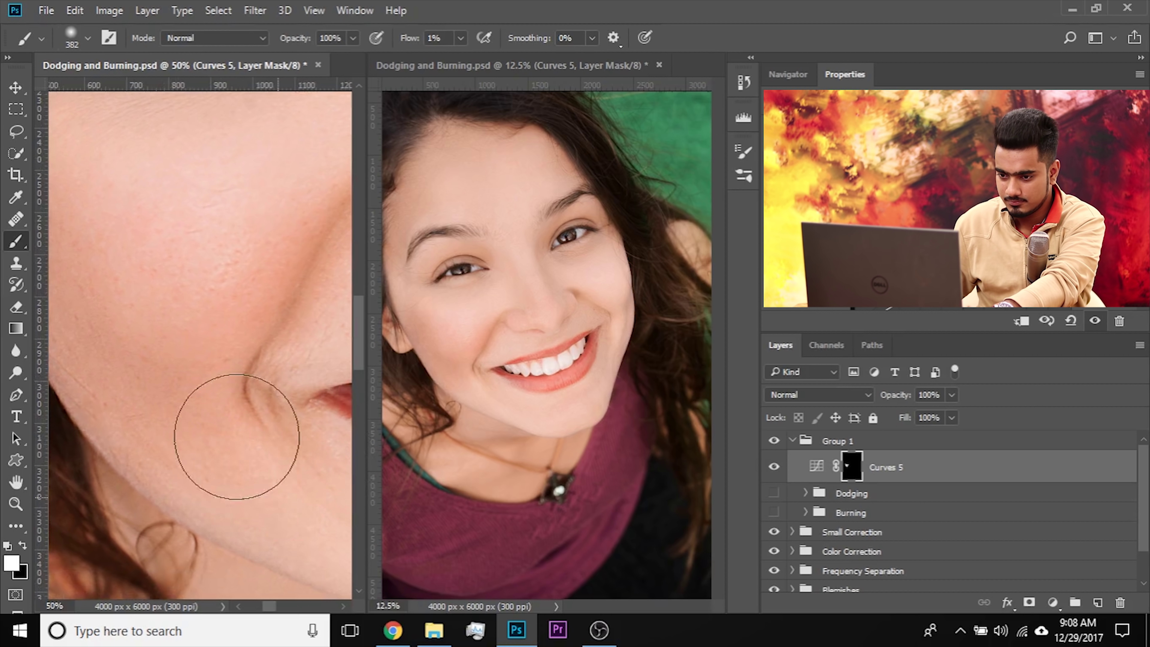
left_click_drag(230, 488, 106, 446)
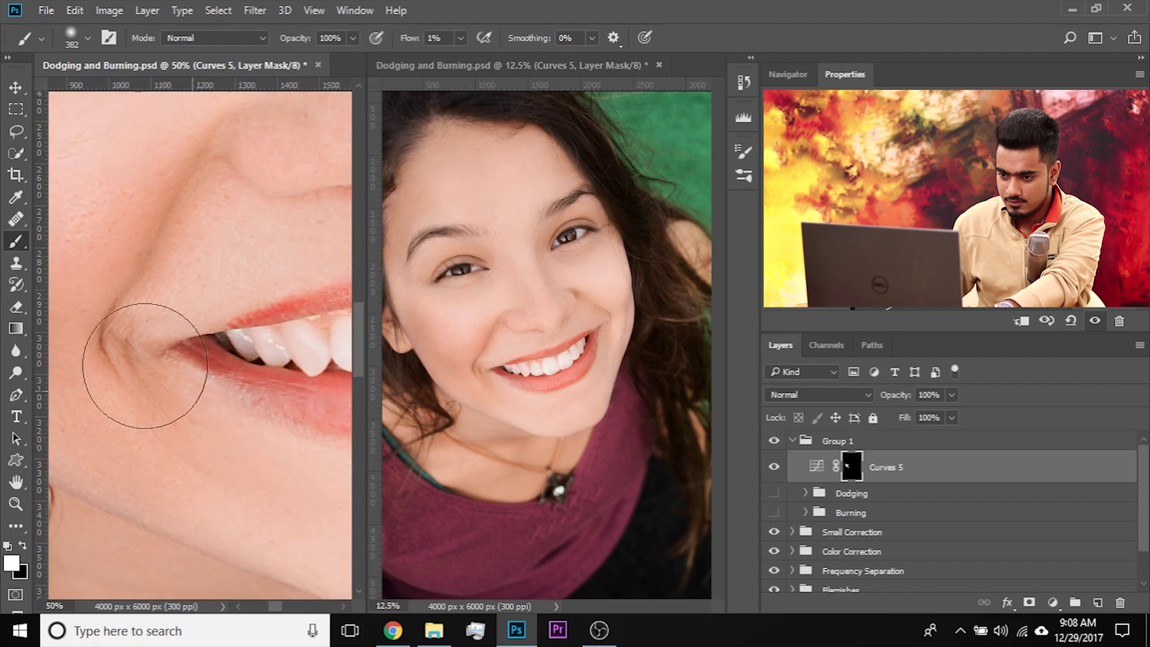
mouse_move(96, 410)
left_mouse_down()
mouse_move(254, 544)
mouse_move(286, 643)
left_mouse_up()
left_click_drag(270, 507, 336, 581)
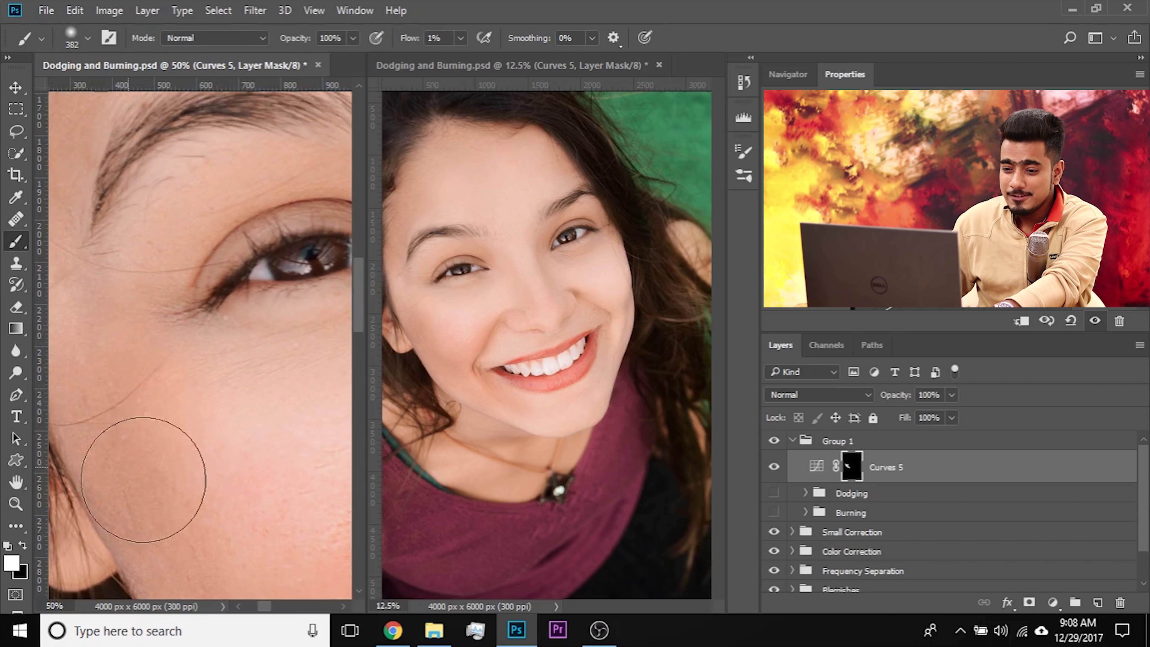
left_click_drag(206, 418, 85, 398)
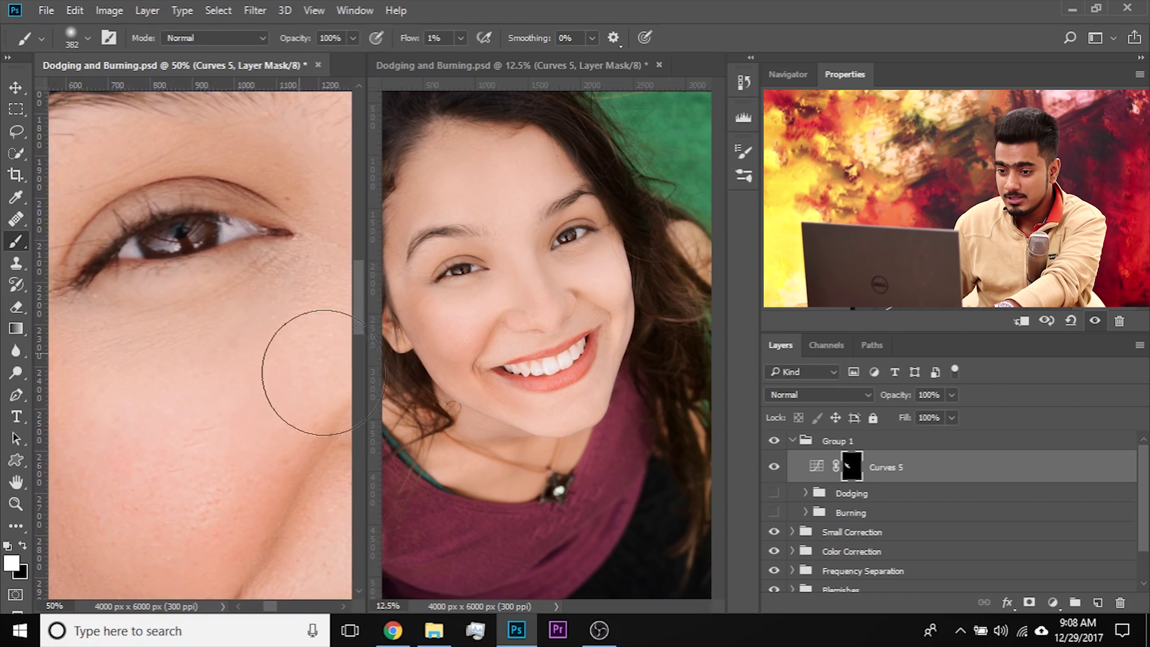
left_click_drag(277, 477, 245, 473)
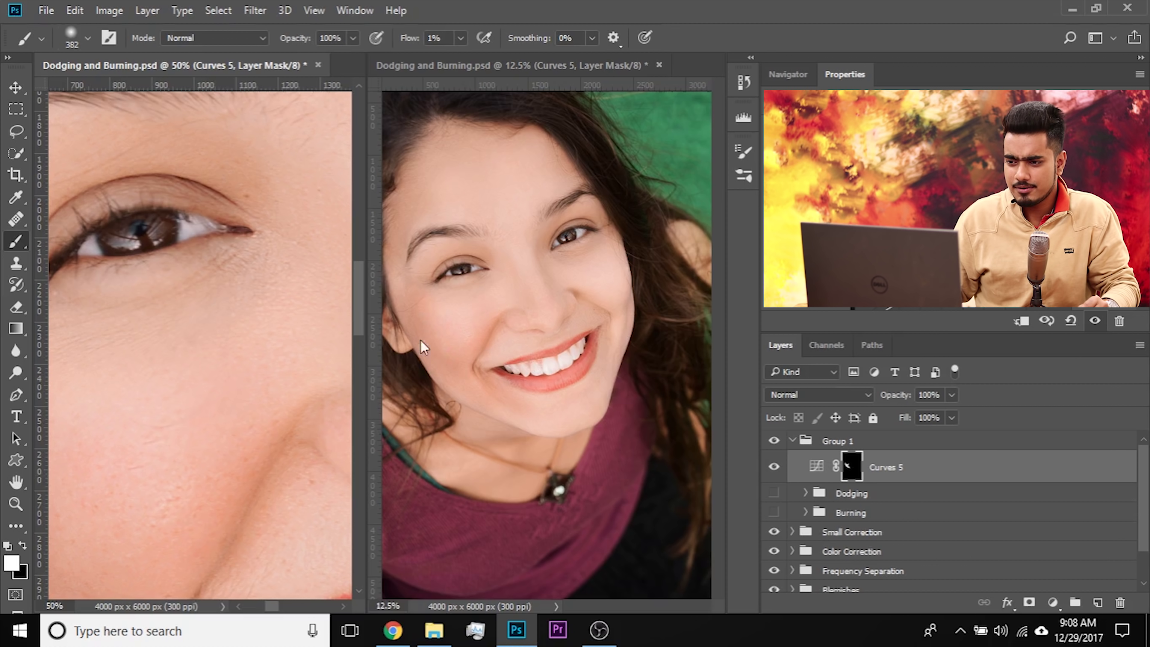
Step: Split Curves 5's Blend If underlying highlight slider to 174 / 255, and toggle the layer to compare the cheek shading
double_click(1102, 470)
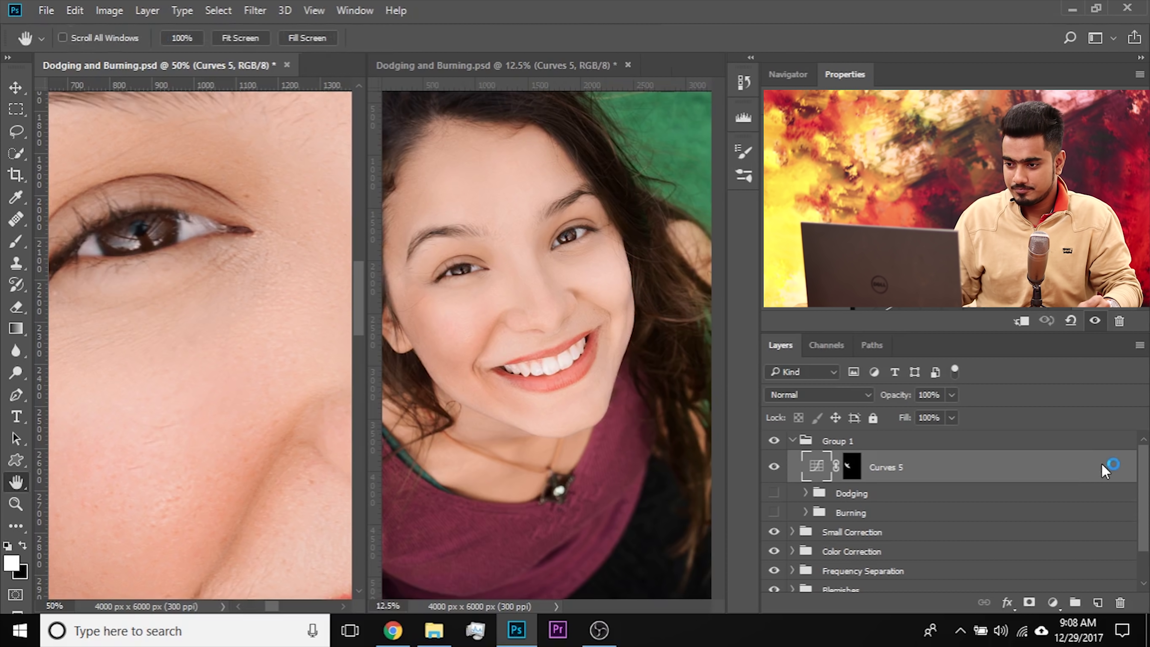
left_click_drag(523, 70, 873, 46)
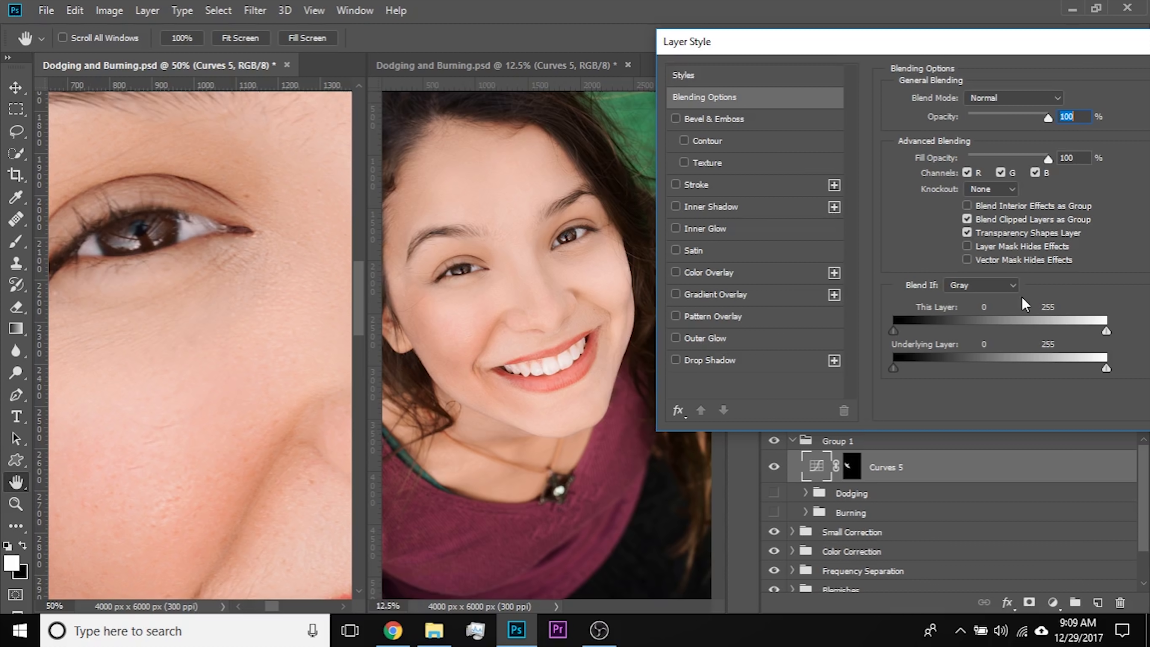
left_click_drag(1104, 372, 1065, 368)
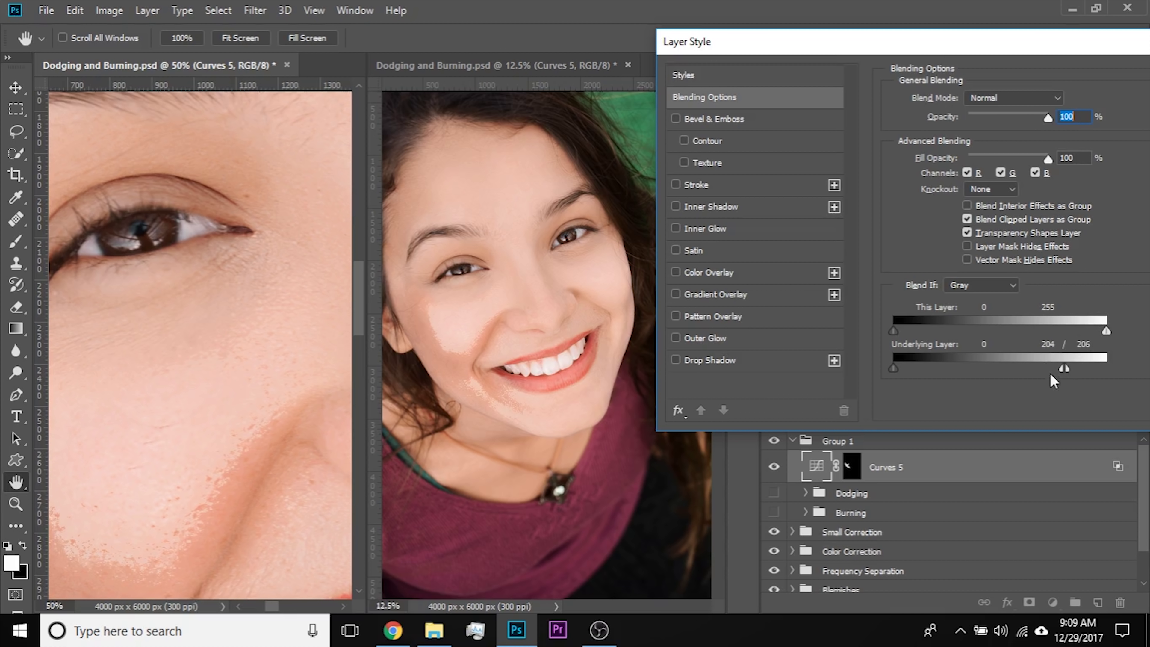
mouse_move(1067, 374)
left_mouse_down()
mouse_move(1094, 375)
mouse_move(1050, 372)
left_mouse_up()
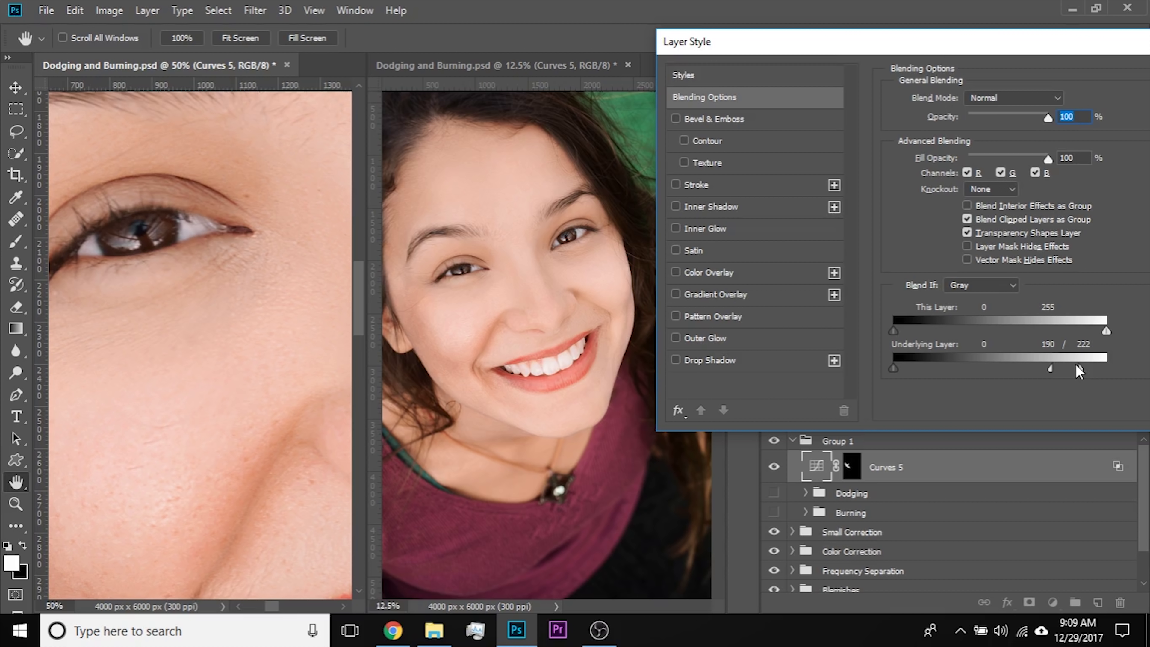
left_click_drag(1049, 375, 1044, 370)
left_click_drag(901, 36, 769, 52)
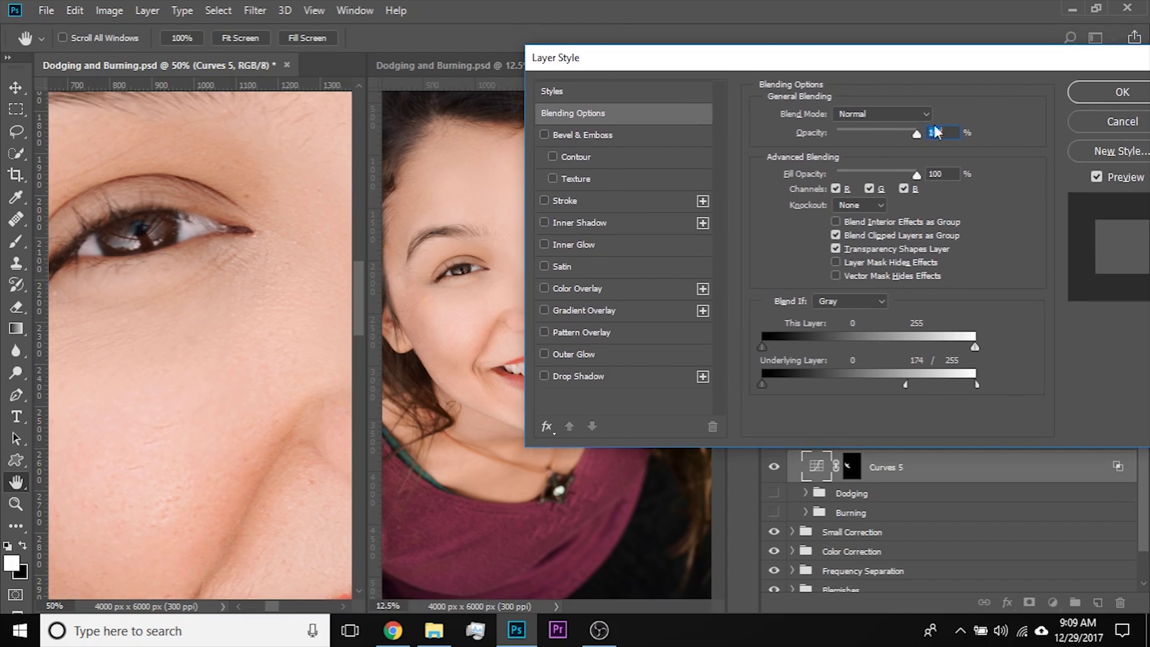
left_click(1107, 99)
left_click(772, 467)
left_click(773, 467)
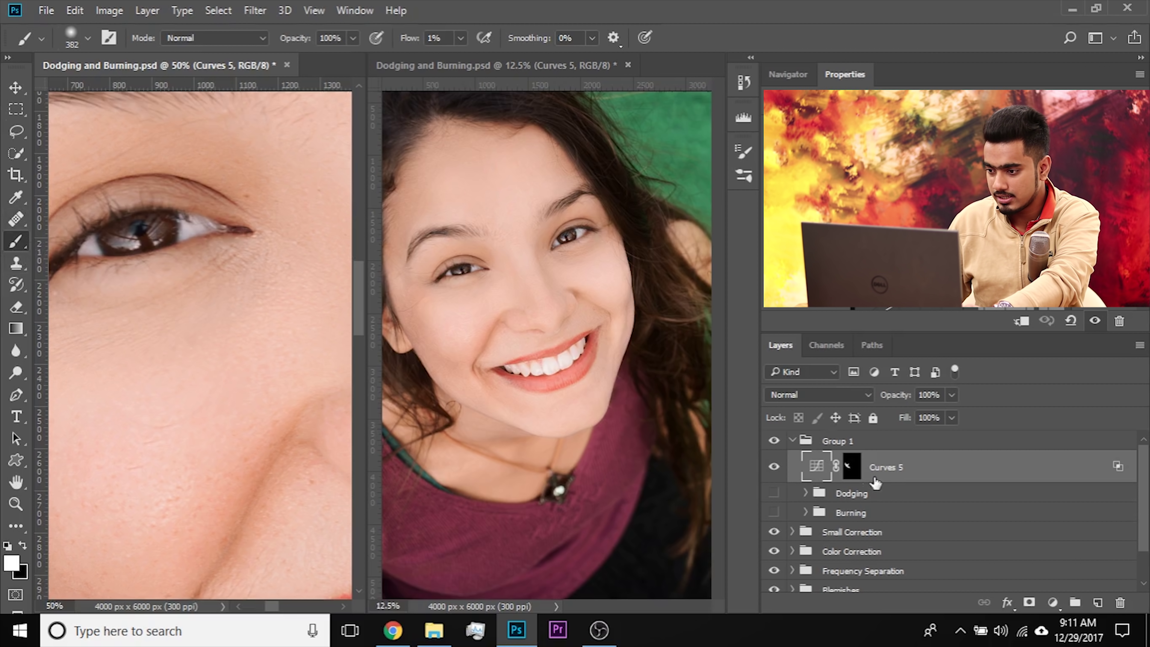
Step: Set the brush flow to 38% with a 366 px brush, and paint white on the Curves 5 mask over the cheek
left_click(850, 470)
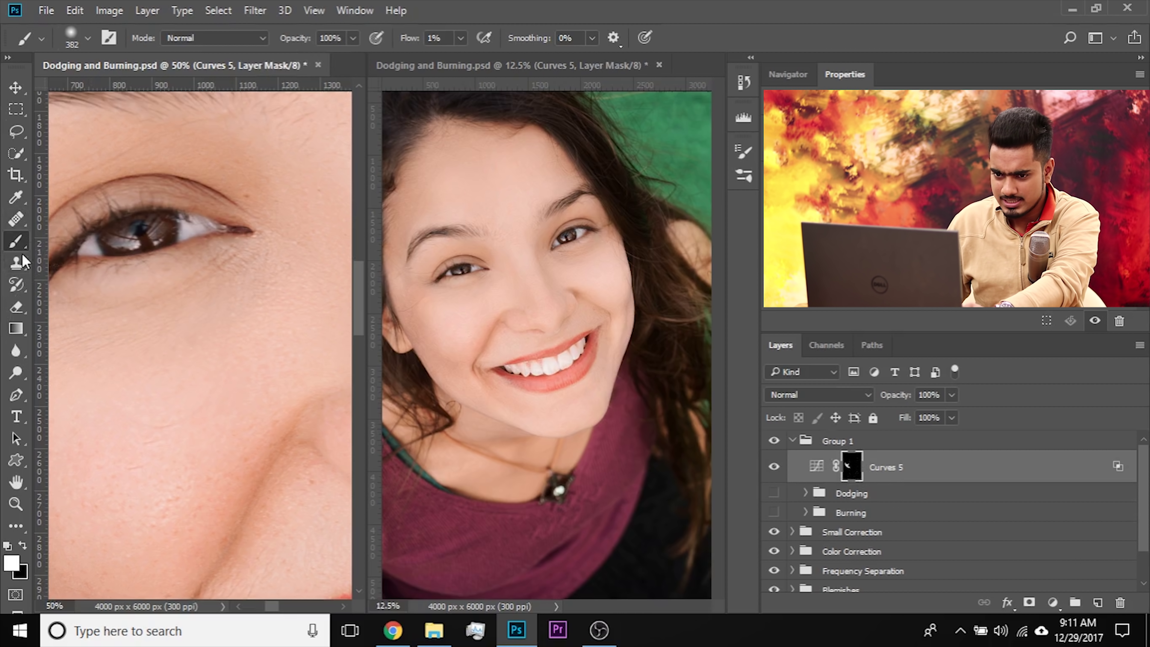
left_click(491, 69)
left_click_drag(511, 333, 460, 335)
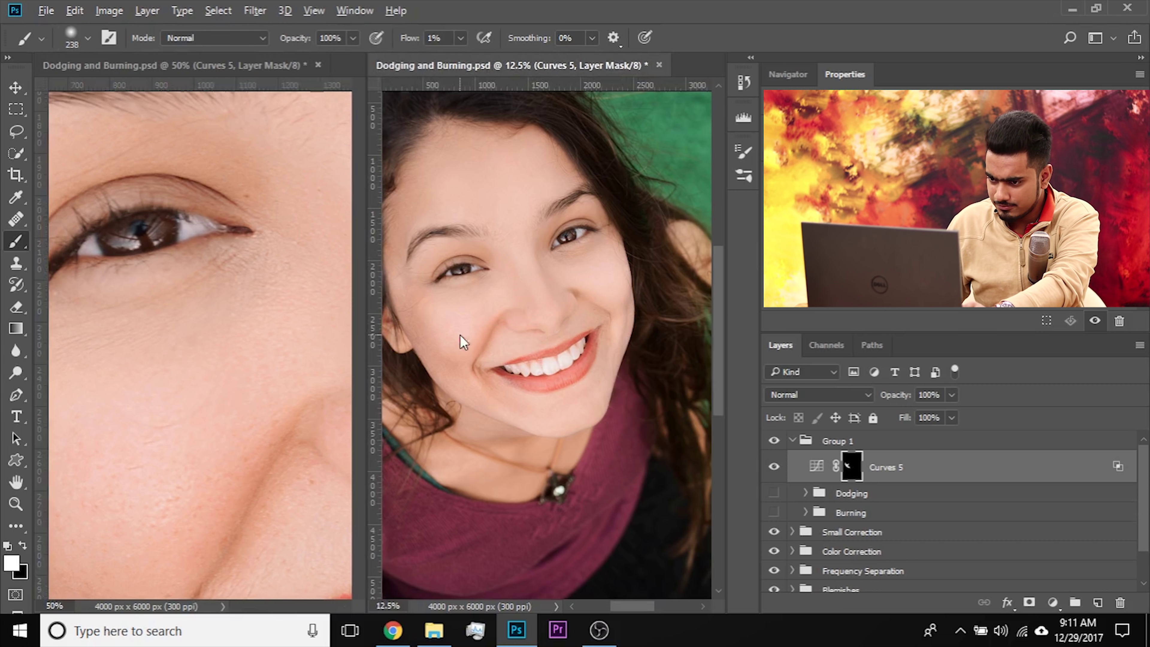
left_click(461, 38)
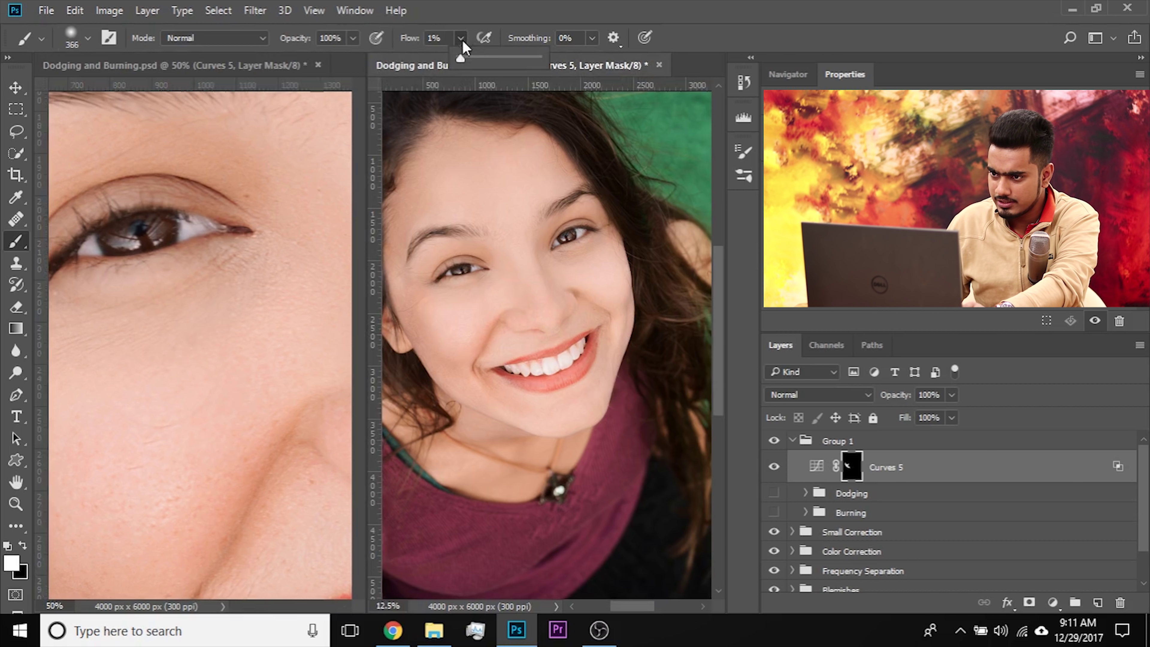
left_click(457, 325)
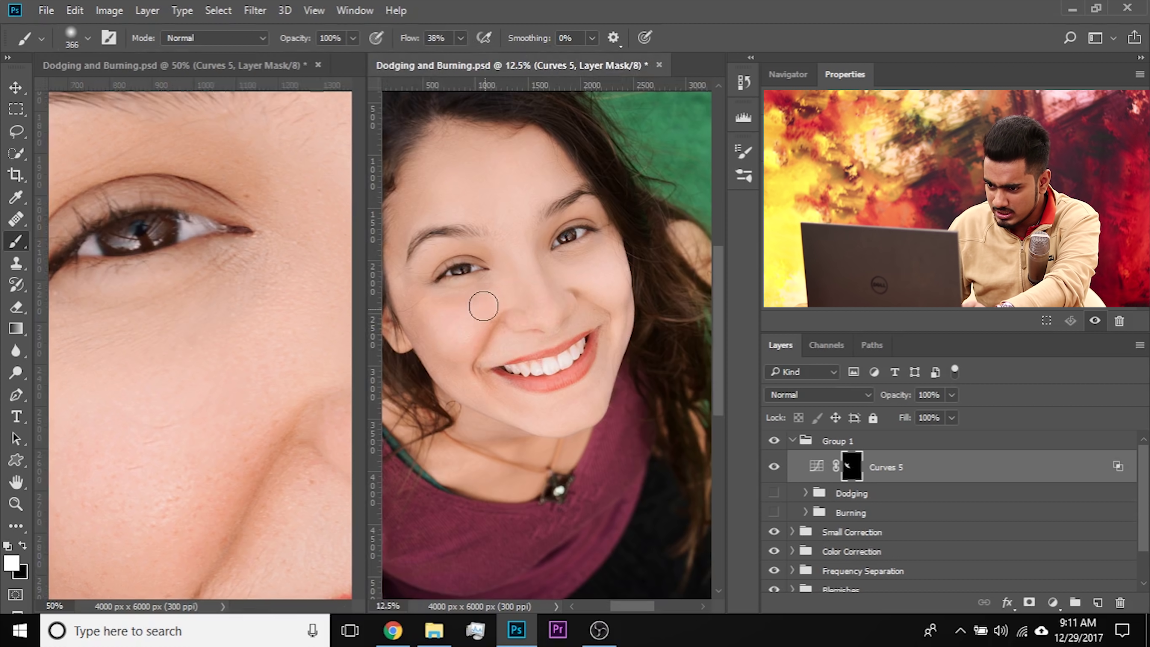
left_click_drag(459, 329, 516, 403)
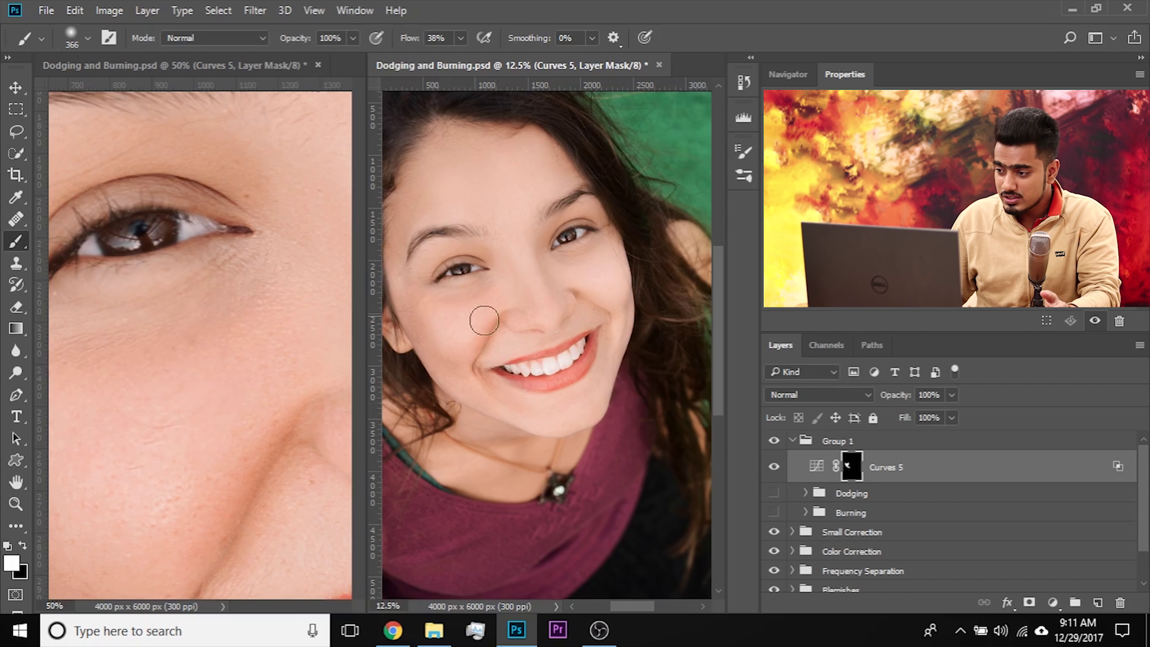
Step: Try Curves 5's Blend If underlying highlight slider near 255 and split at 176 / 219 to compare the cheek shading
double_click(1118, 471)
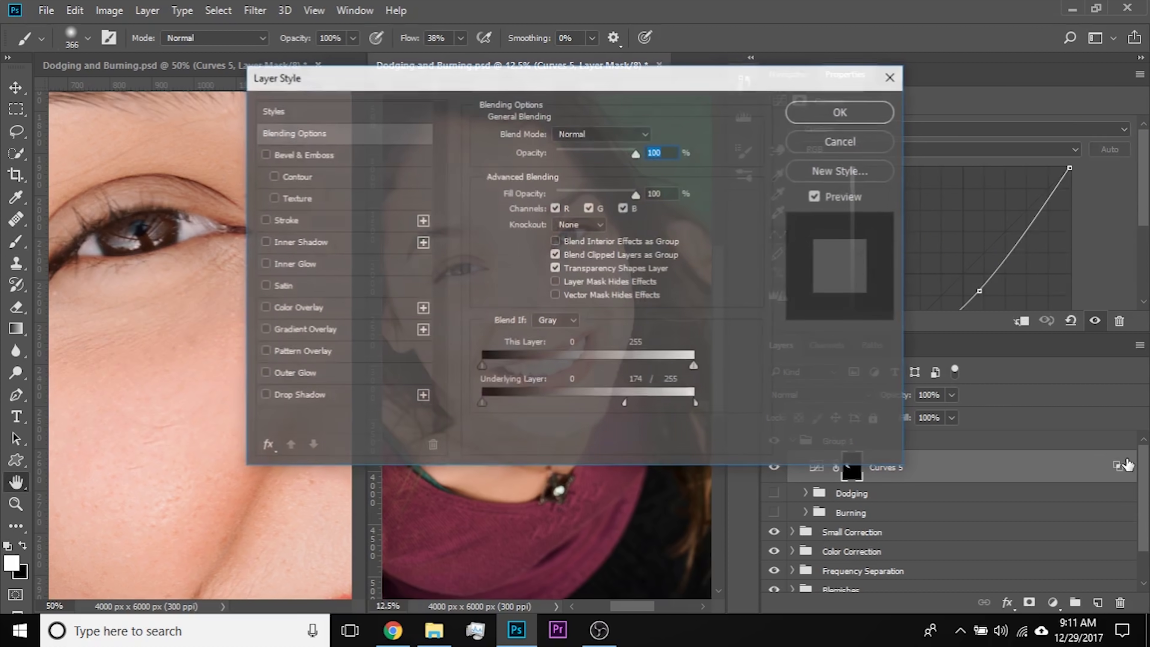
left_click_drag(679, 81, 926, 166)
left_click_drag(987, 488, 1070, 486)
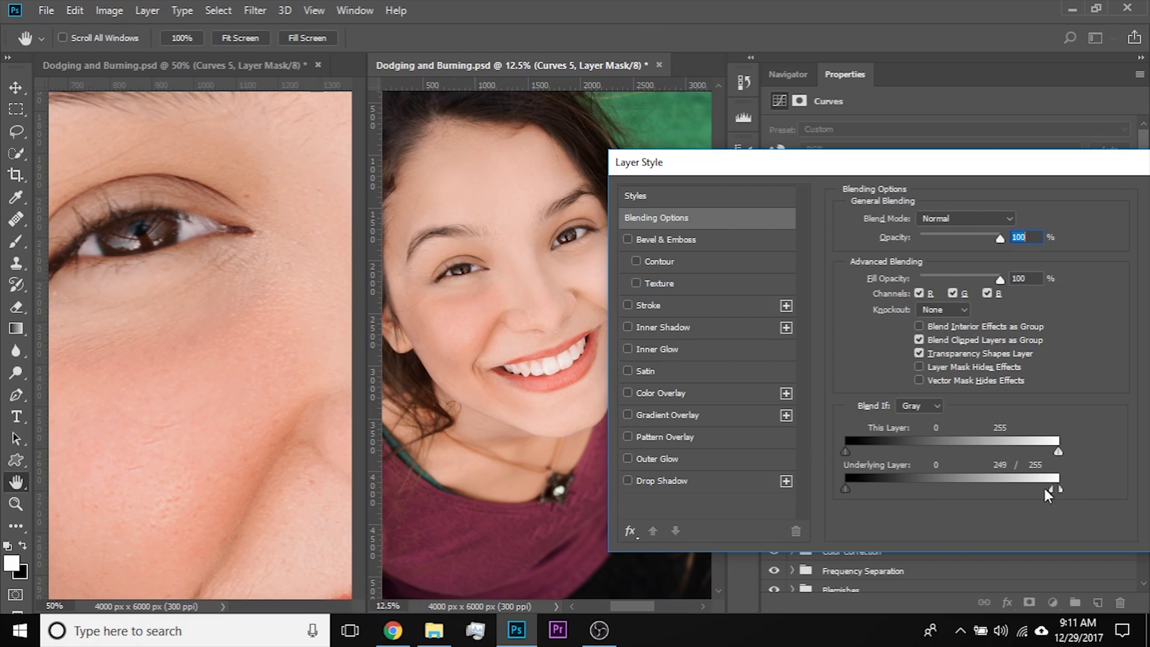
left_click_drag(1046, 490, 950, 484)
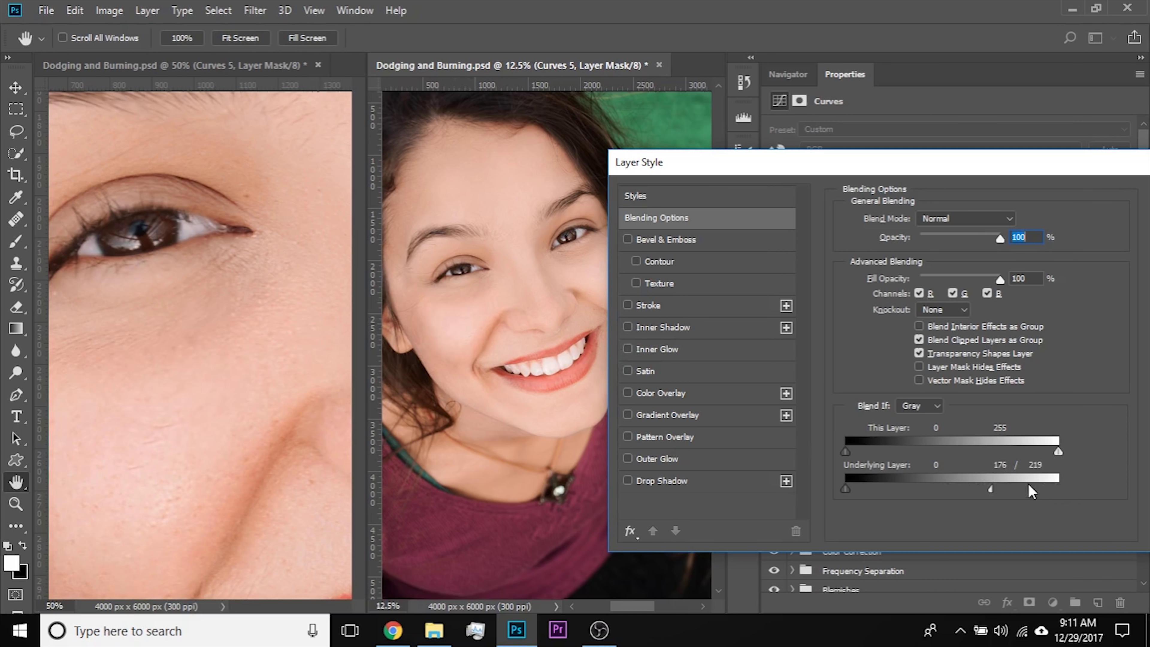
left_click_drag(988, 169, 588, 143)
left_click(814, 206)
Step: Undo the deletion of Group 1 and delete only the darkening Curves 5 layer
left_click_drag(942, 446, 1120, 602)
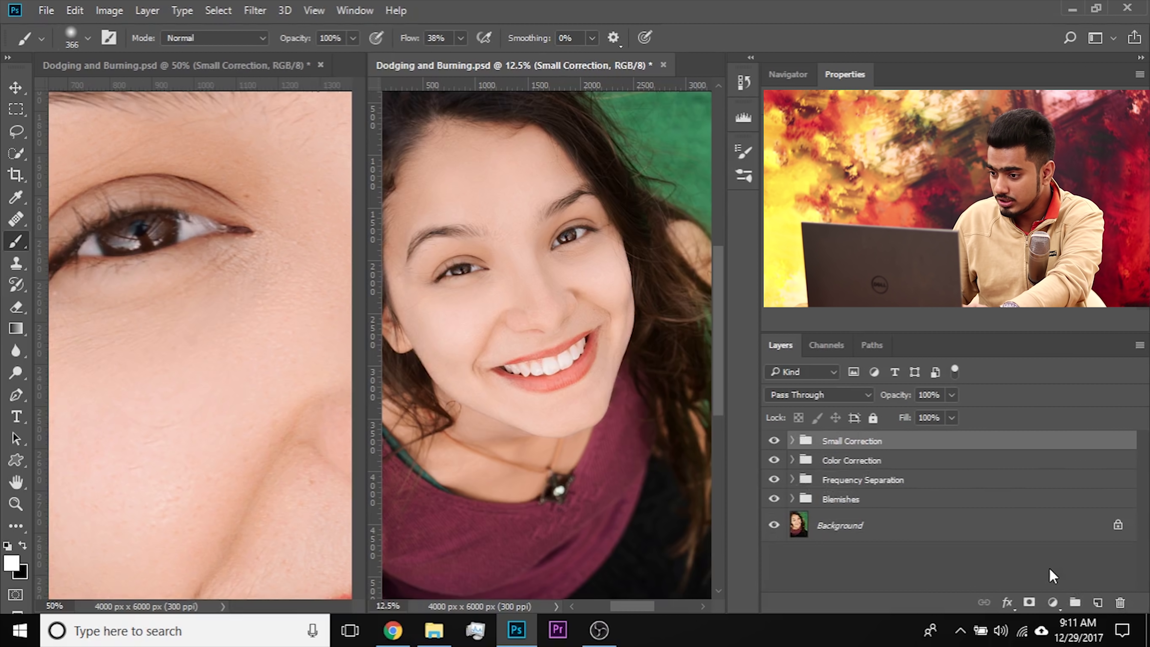
key("ctrl+z")
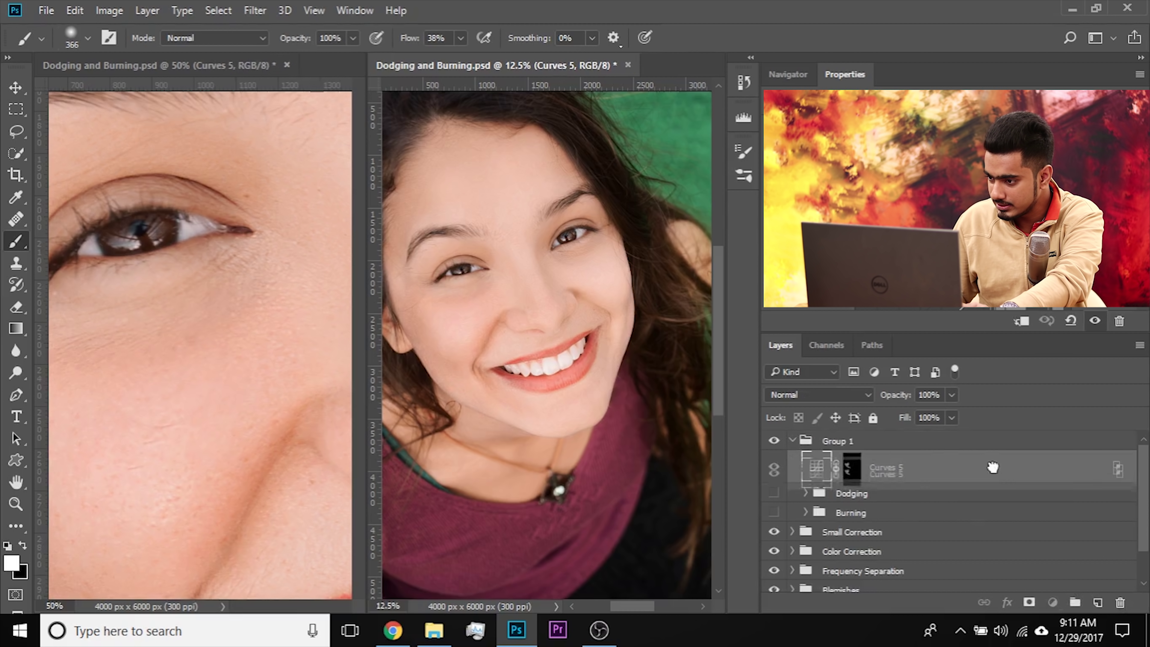
key("Delete")
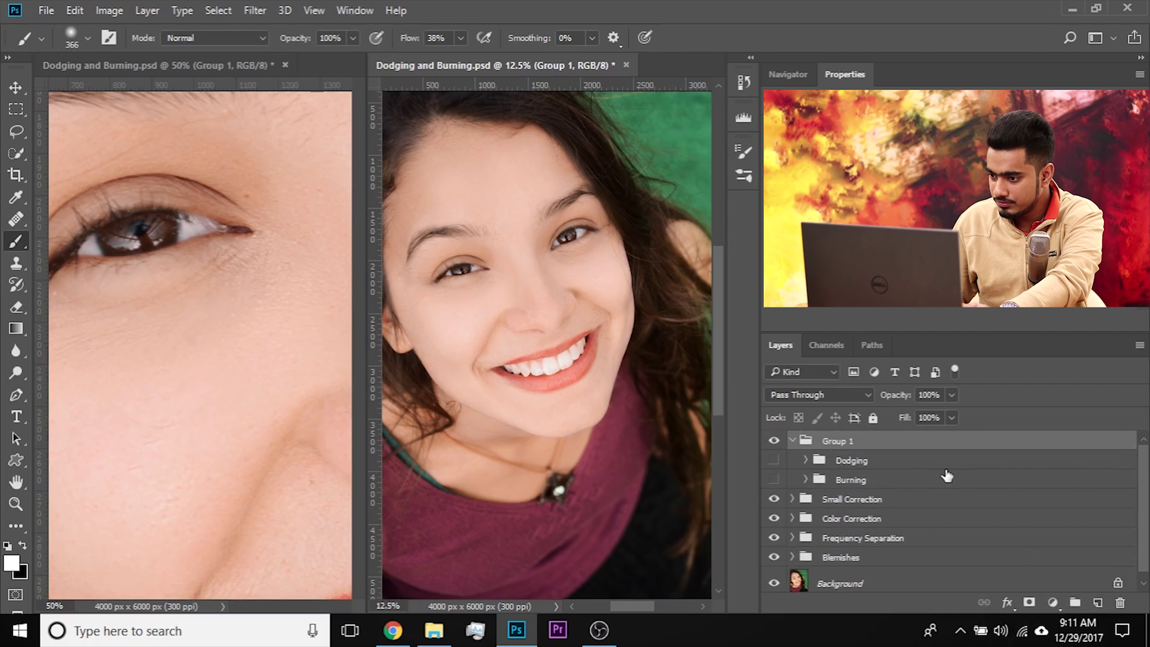
Step: Add a brightening Curves adjustment layer above the Dodging group and invert its mask to black
left_click(955, 461)
left_click(1052, 602)
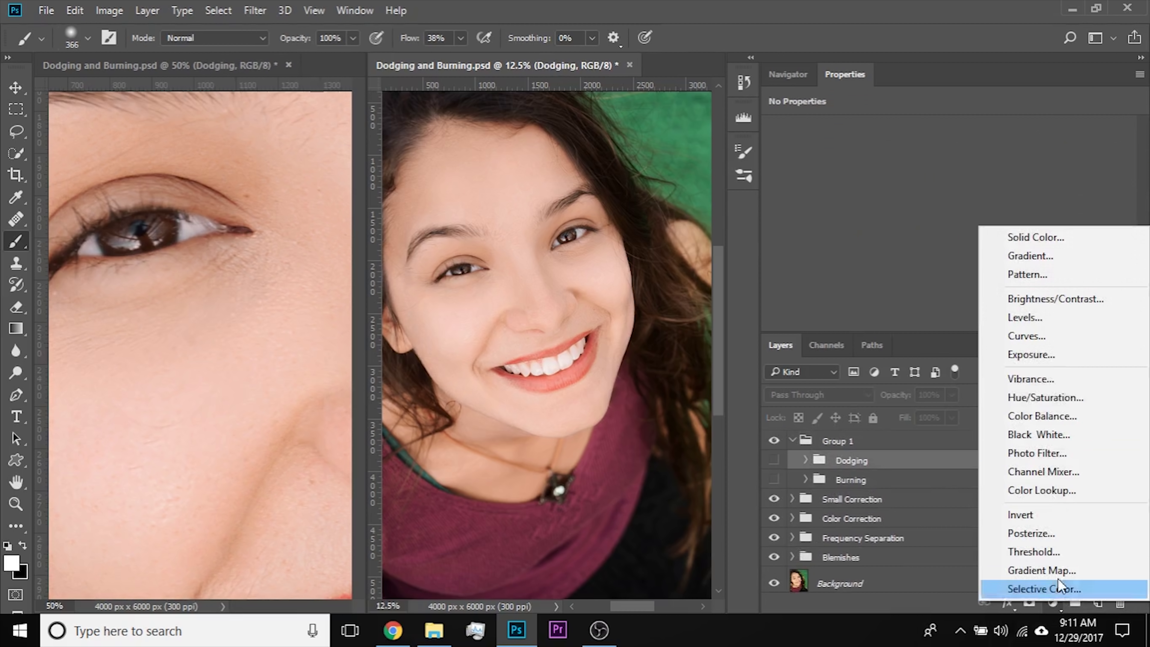
left_click(1045, 339)
left_click_drag(955, 269, 951, 257)
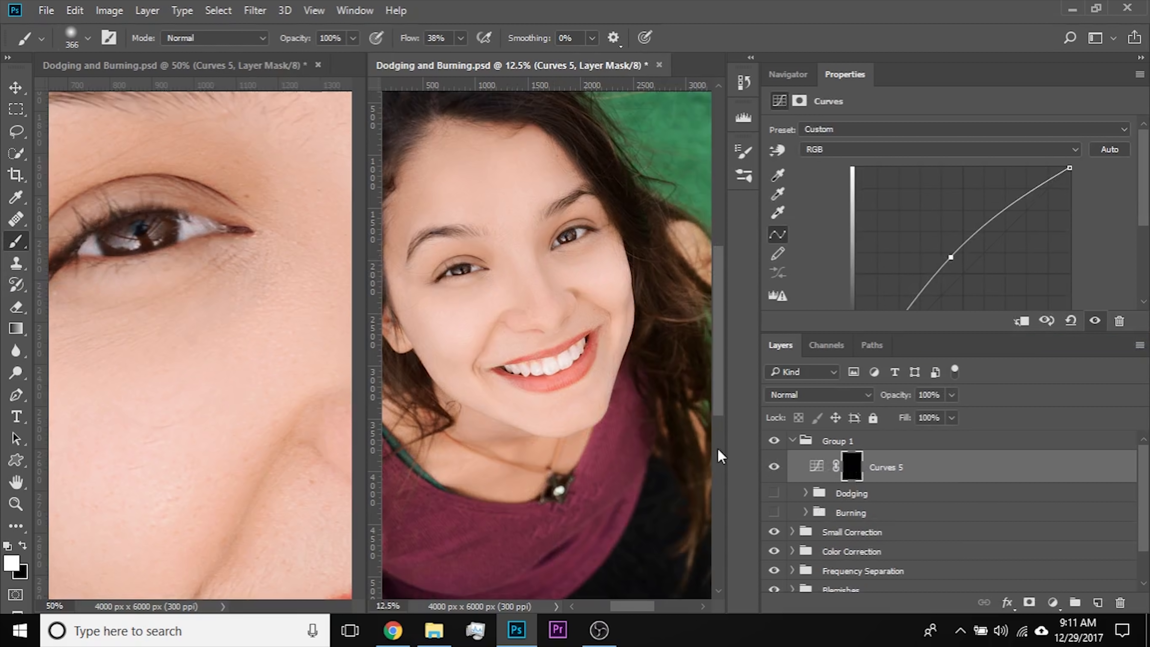
Step: Paint white on the new Curves 5 mask with a 286 px brush to dodge the cheek below the eye beside the hair
key("x")
key("x")
mouse_move(572, 264)
left_mouse_down()
mouse_move(595, 244)
mouse_move(562, 266)
left_mouse_up()
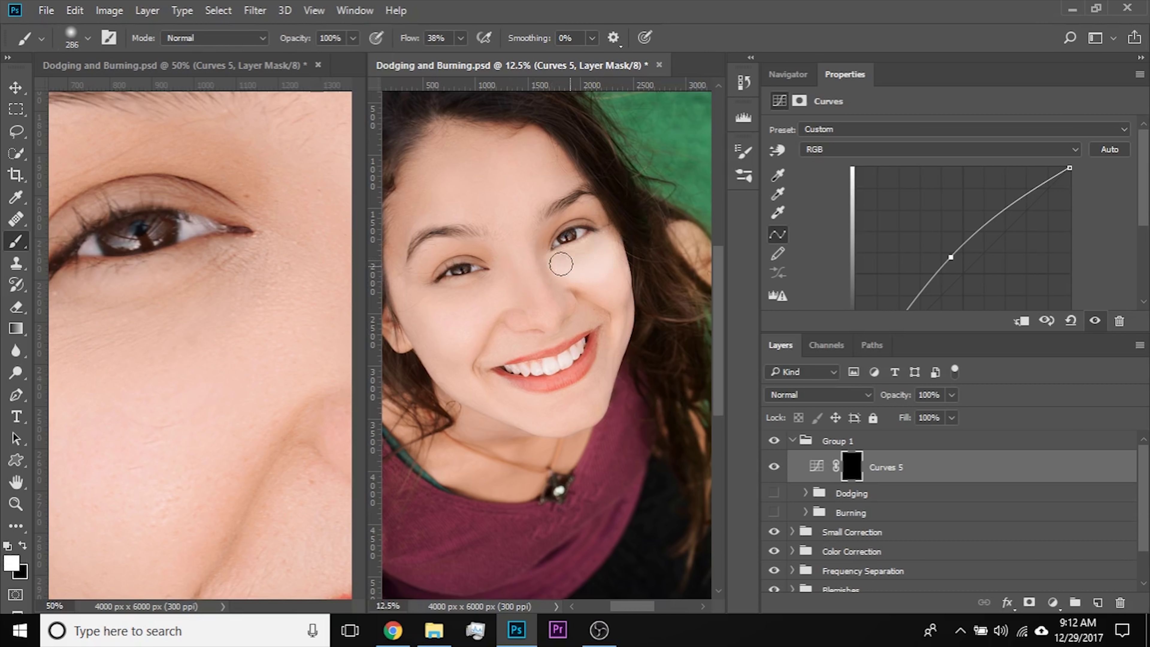
Step: Try Curves 5's Blend If underlying shadow slider at 183 on the dodged cheek, and delete the layer
double_click(1120, 475)
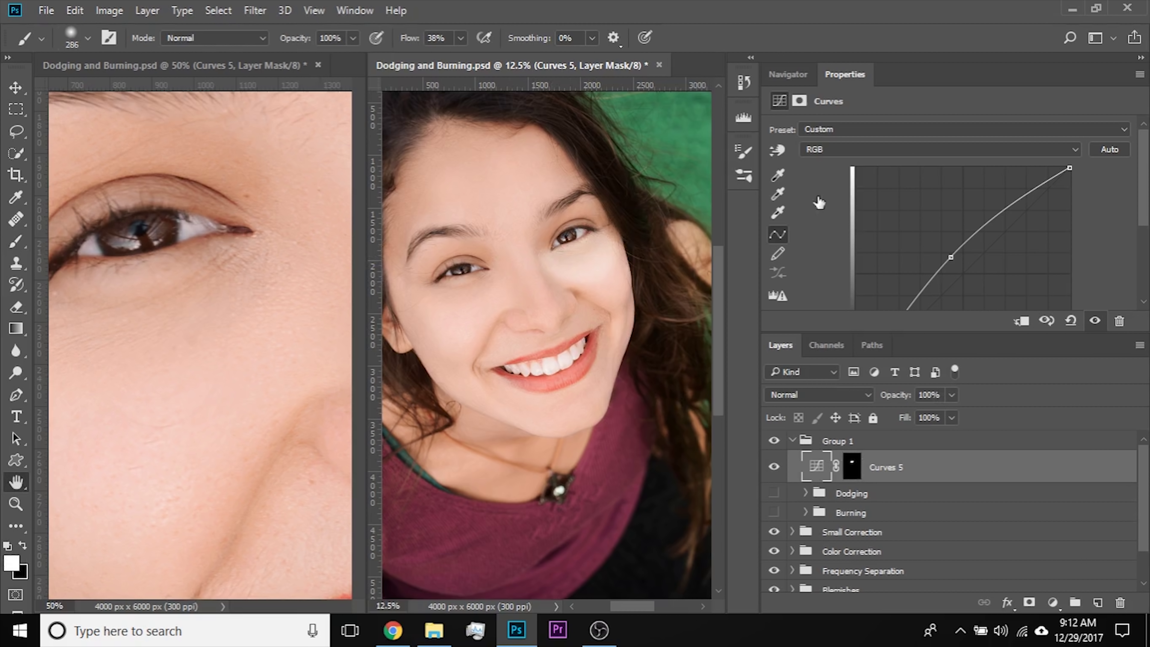
left_click_drag(607, 122, 1145, 123)
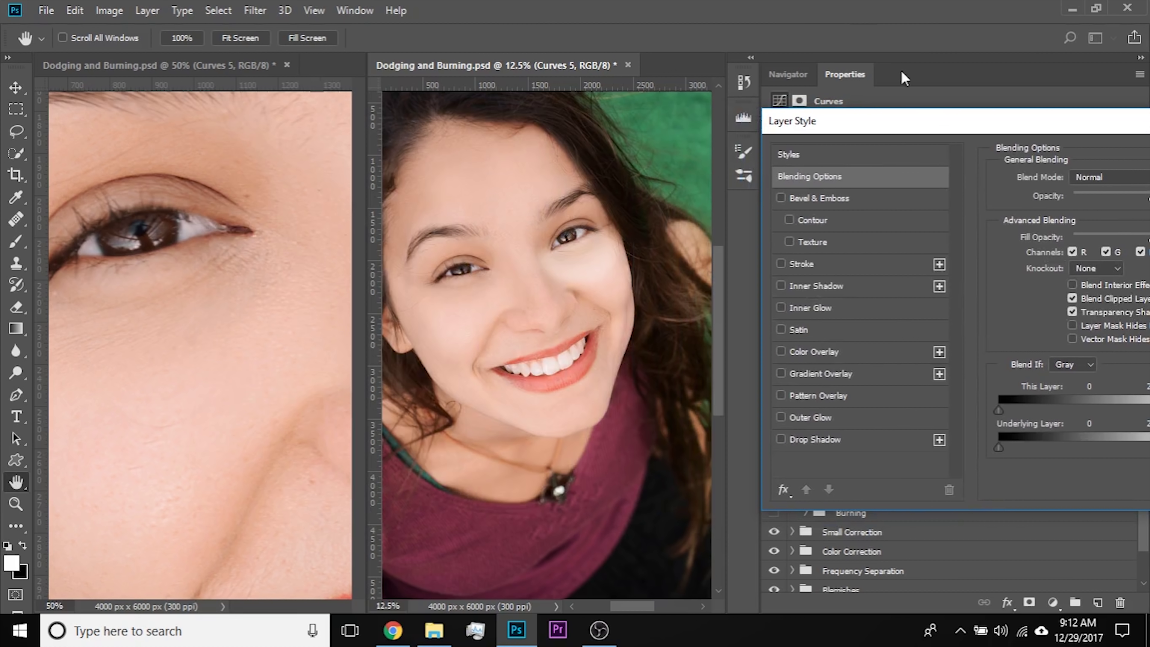
left_click_drag(916, 120, 873, 105)
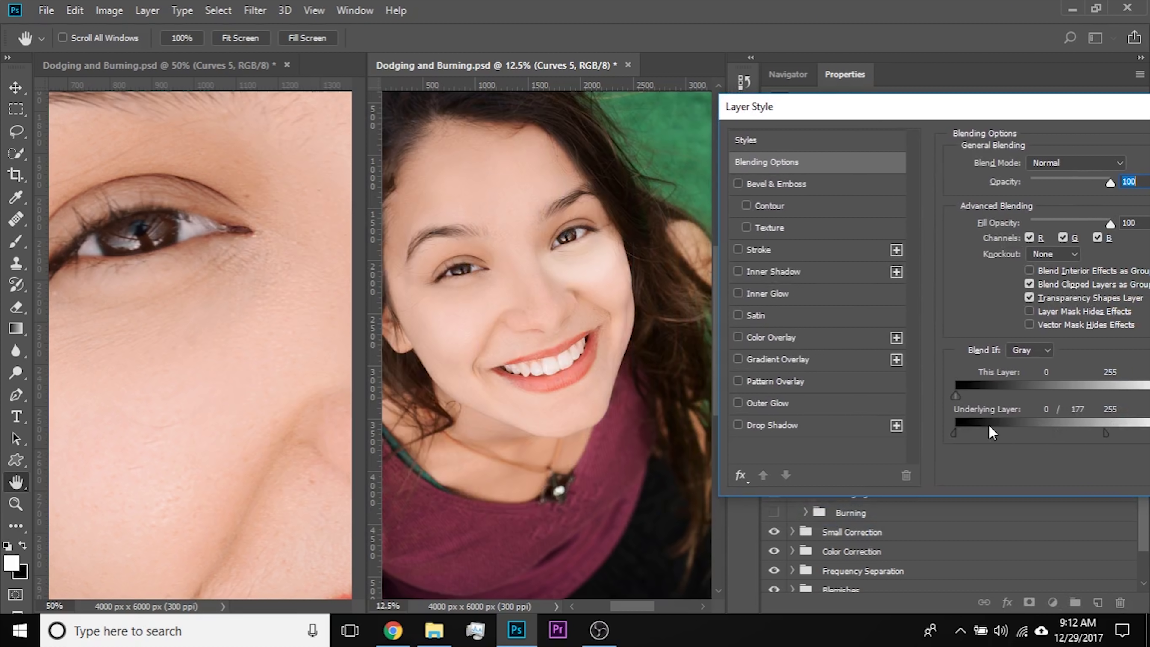
left_click_drag(1067, 442, 1113, 437)
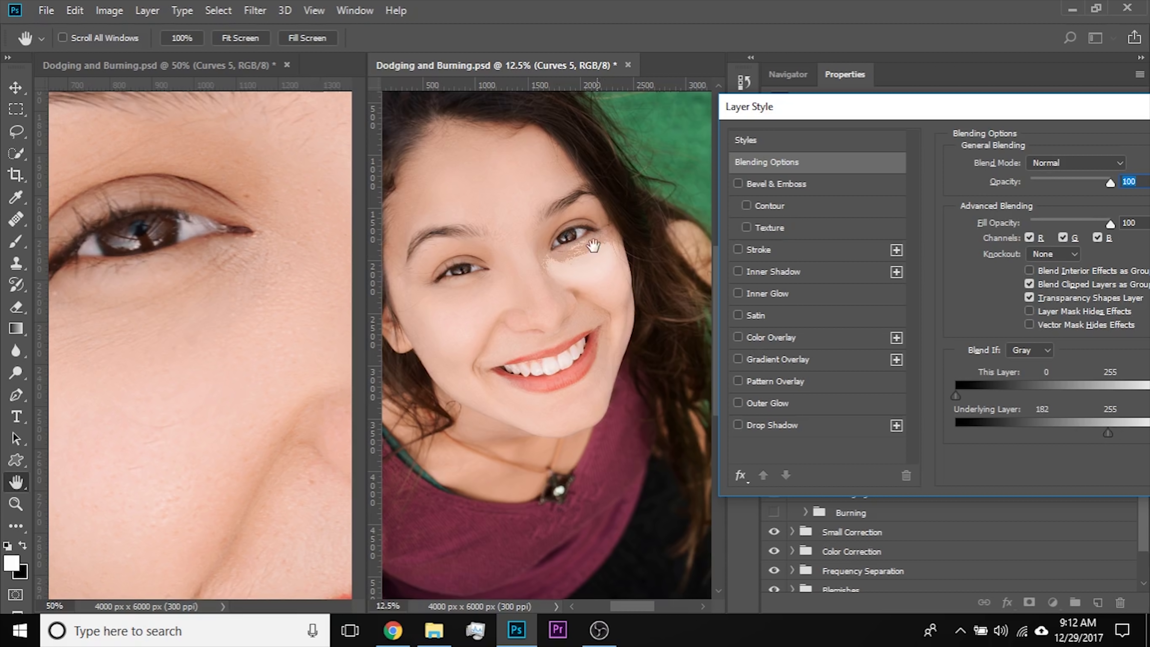
left_click_drag(1110, 434, 1107, 440)
left_click_drag(949, 122, 890, 126)
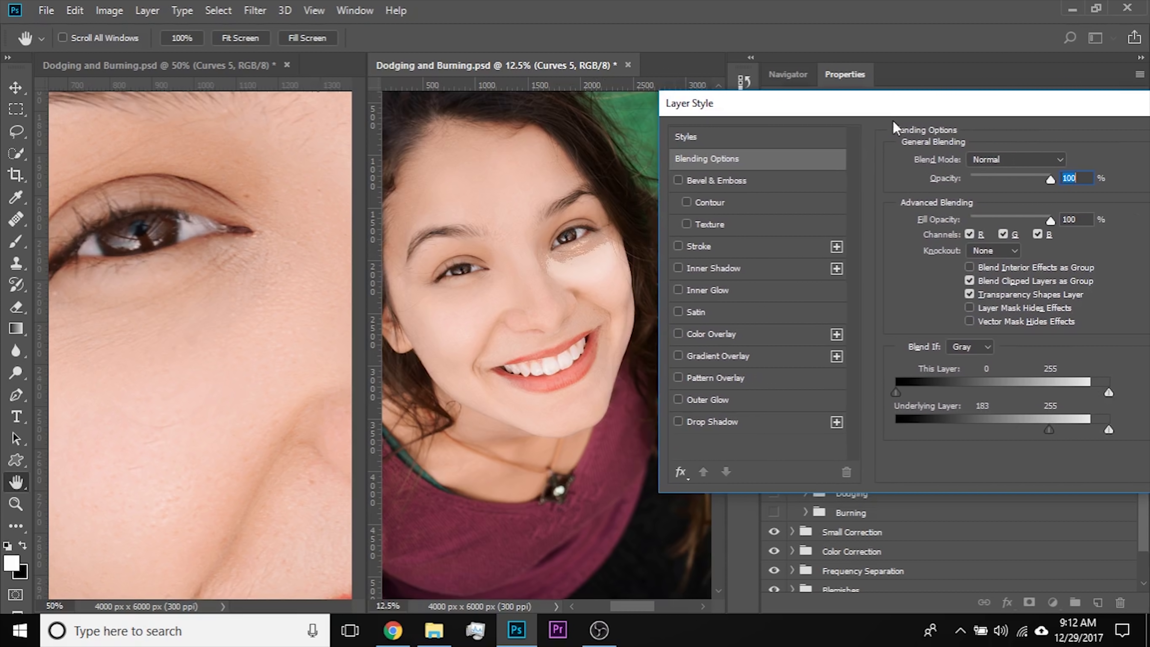
left_click_drag(952, 103, 676, 103)
left_click(972, 167)
left_click_drag(982, 465, 1118, 602)
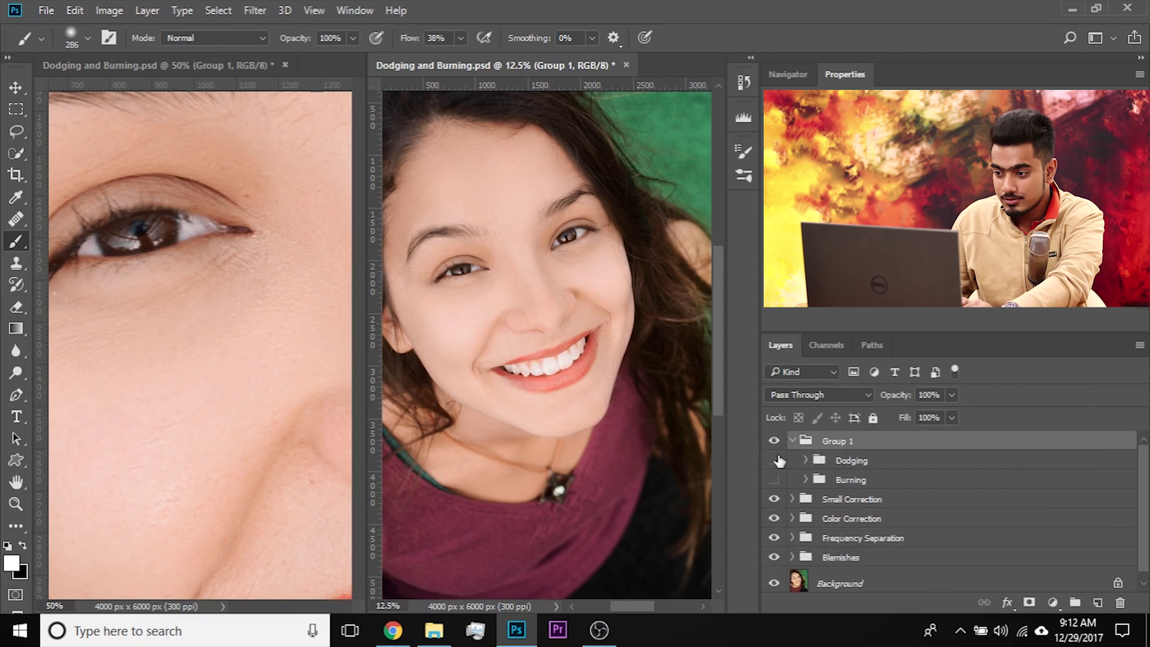
Step: Show the Dodging and Burning groups again, and compare the full retouch with the original Background layer
left_click(774, 478)
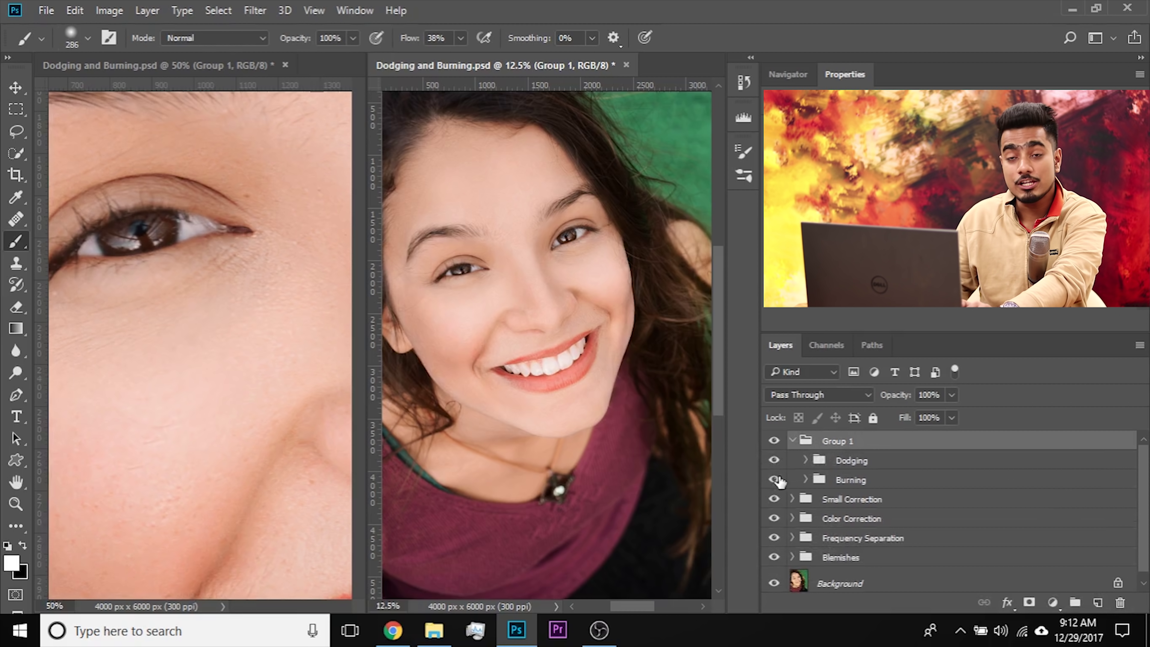
scroll(777, 534, "down", 1)
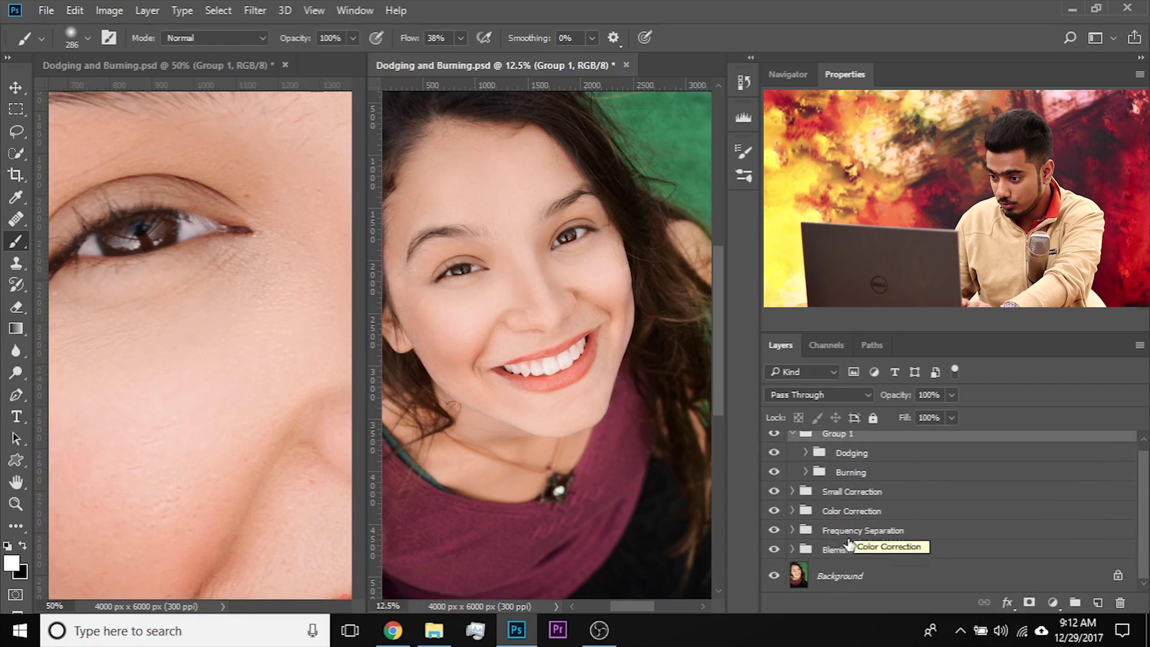
left_click(775, 575, "alt")
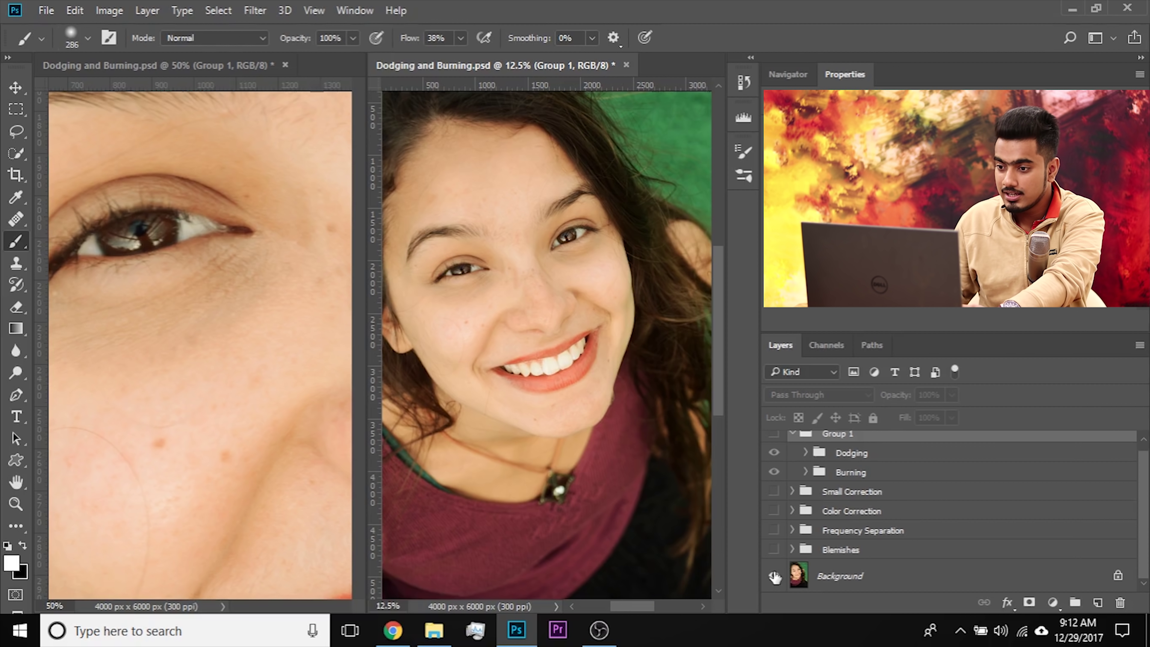
left_click(775, 575, "alt")
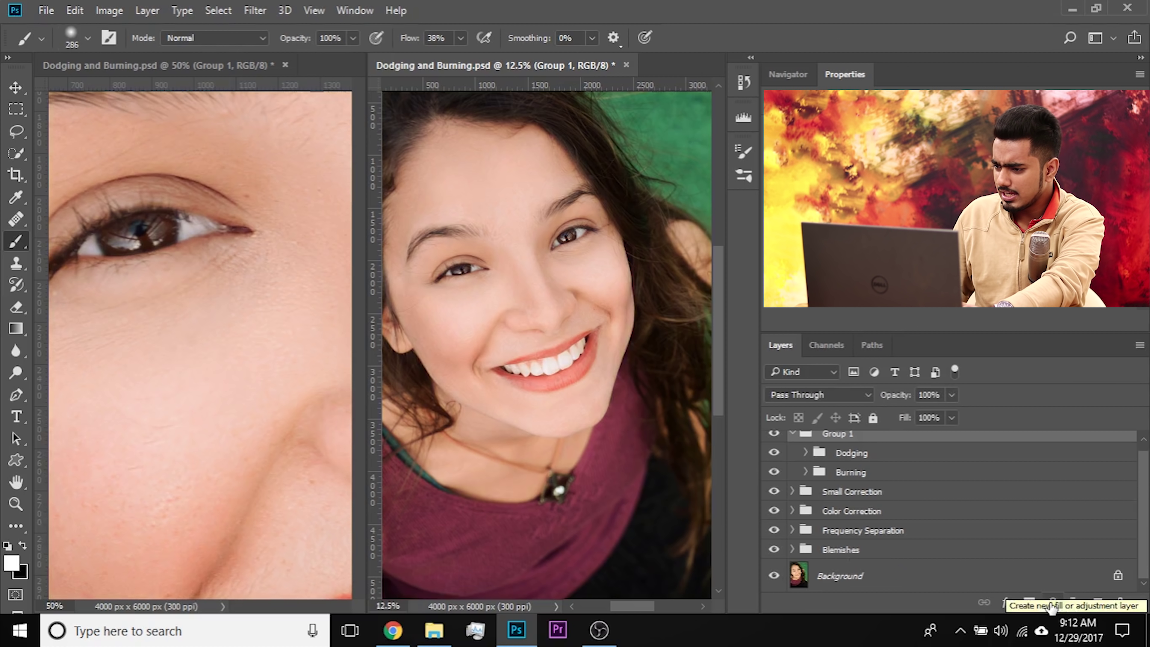
scroll(1051, 607, "up", 2)
scroll(1051, 607, "up", 1)
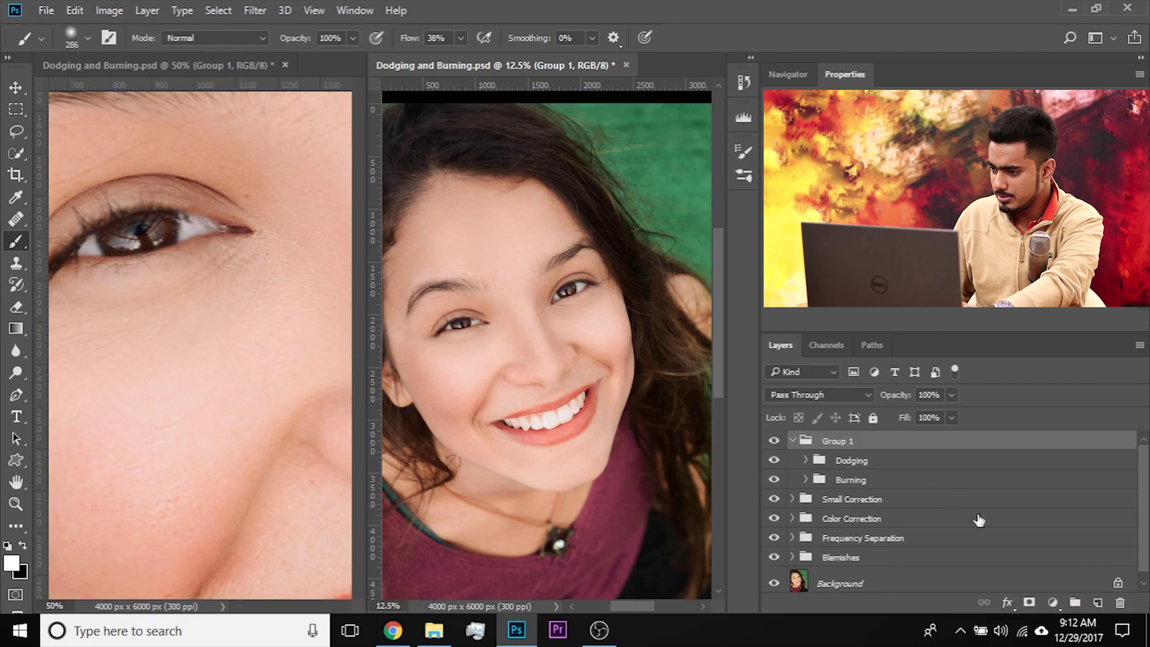
Step: Add a Vibrance adjustment layer above Group 1 and set its vibrance to +35
left_click(1051, 605)
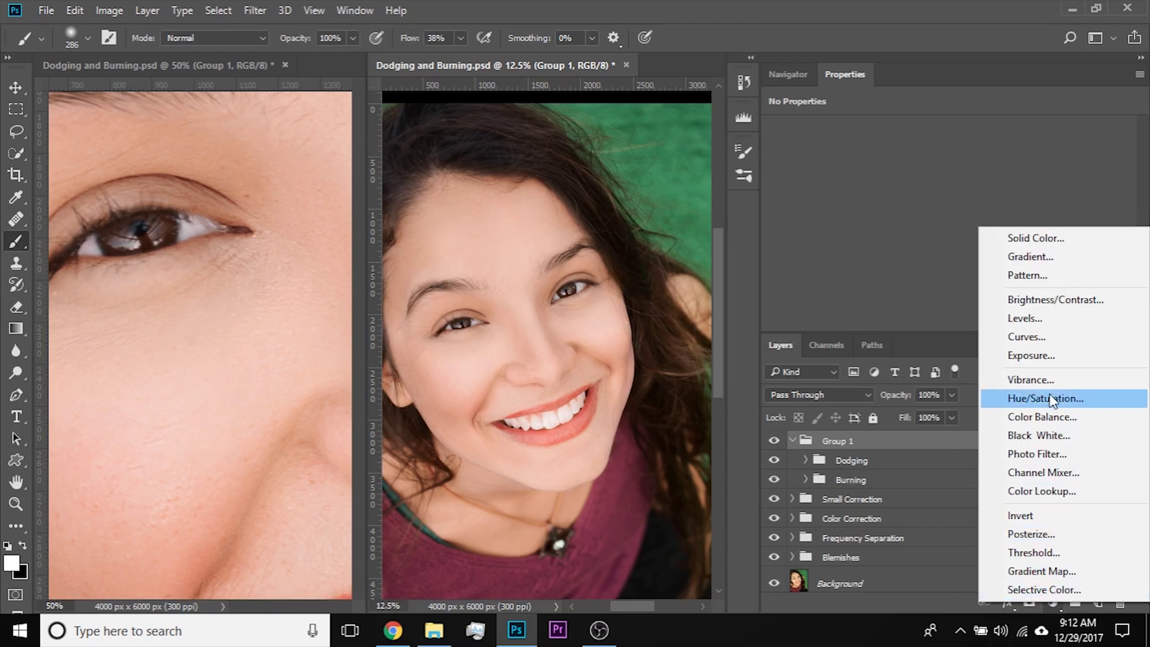
left_click(1049, 378)
left_click_drag(909, 463, 916, 435)
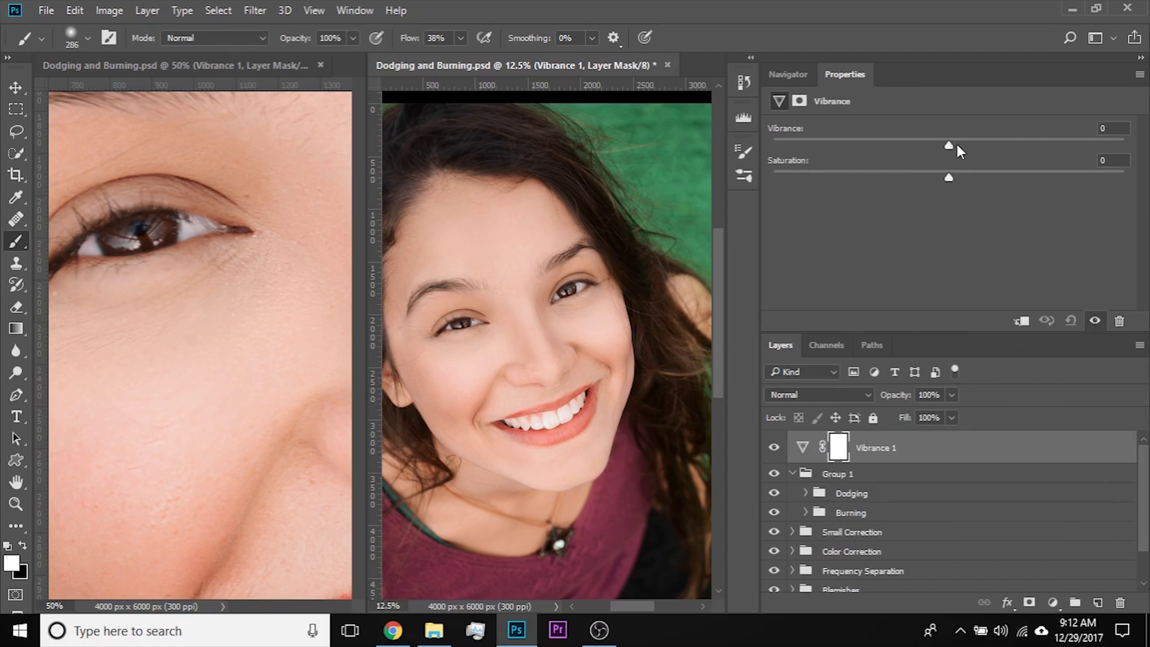
left_click_drag(1077, 143, 1007, 142)
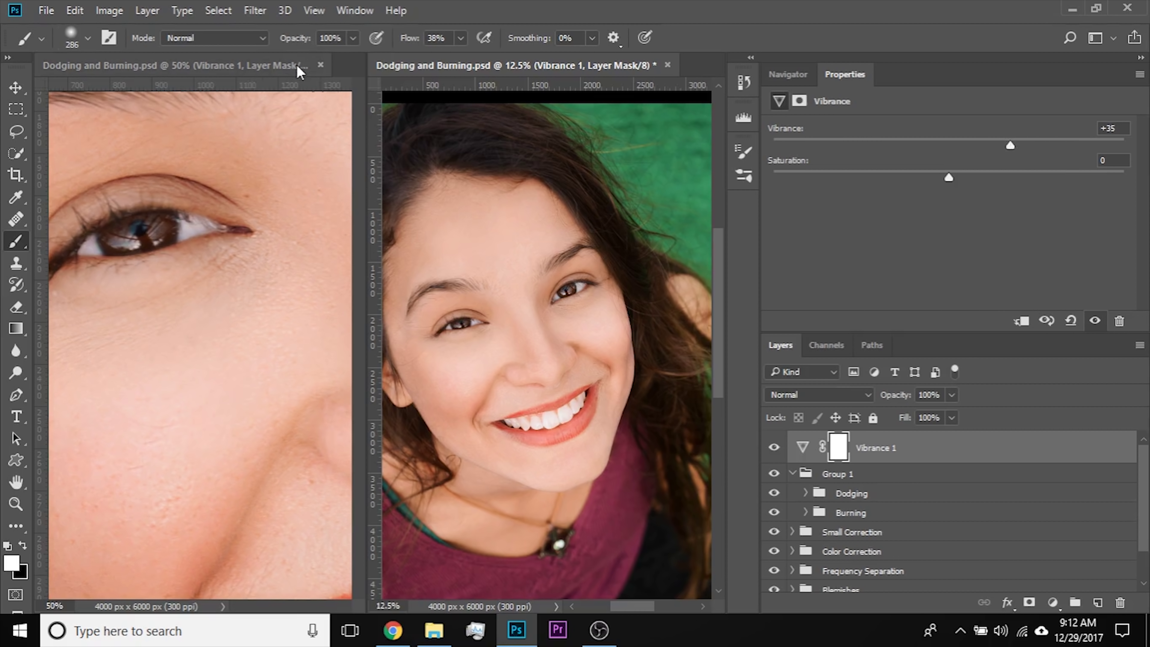
Step: Close the second document view at 50%, and hide the Vibrance 1 layer to compare the whole portrait's color
left_click(320, 65)
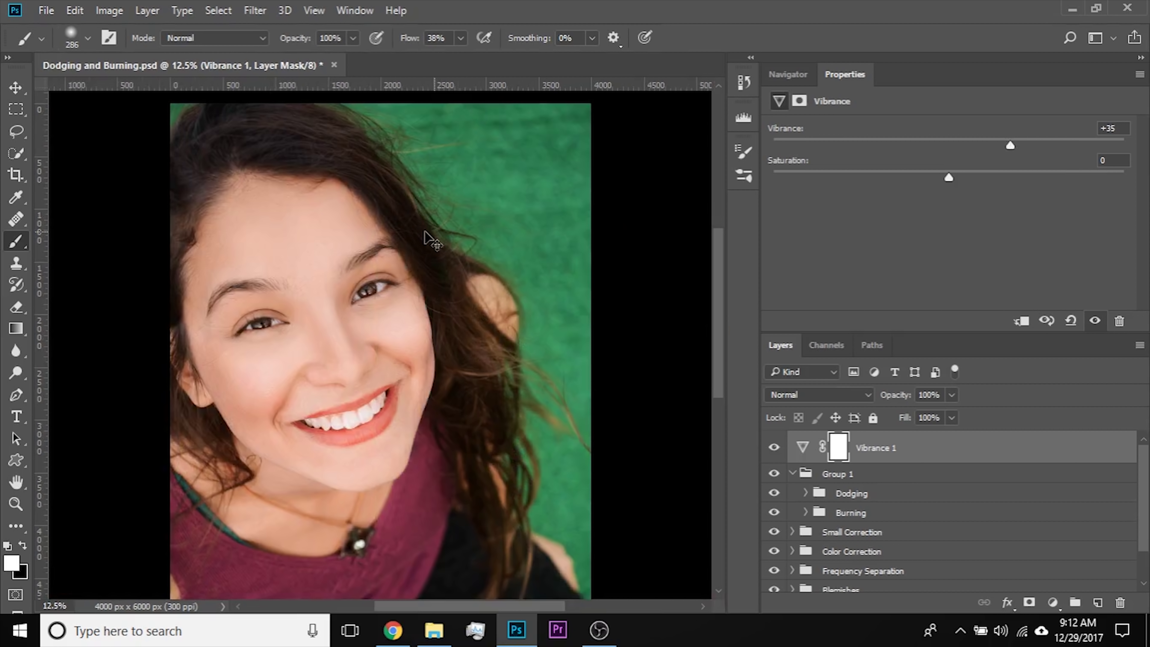
key("ctrl+minus")
left_click(775, 449)
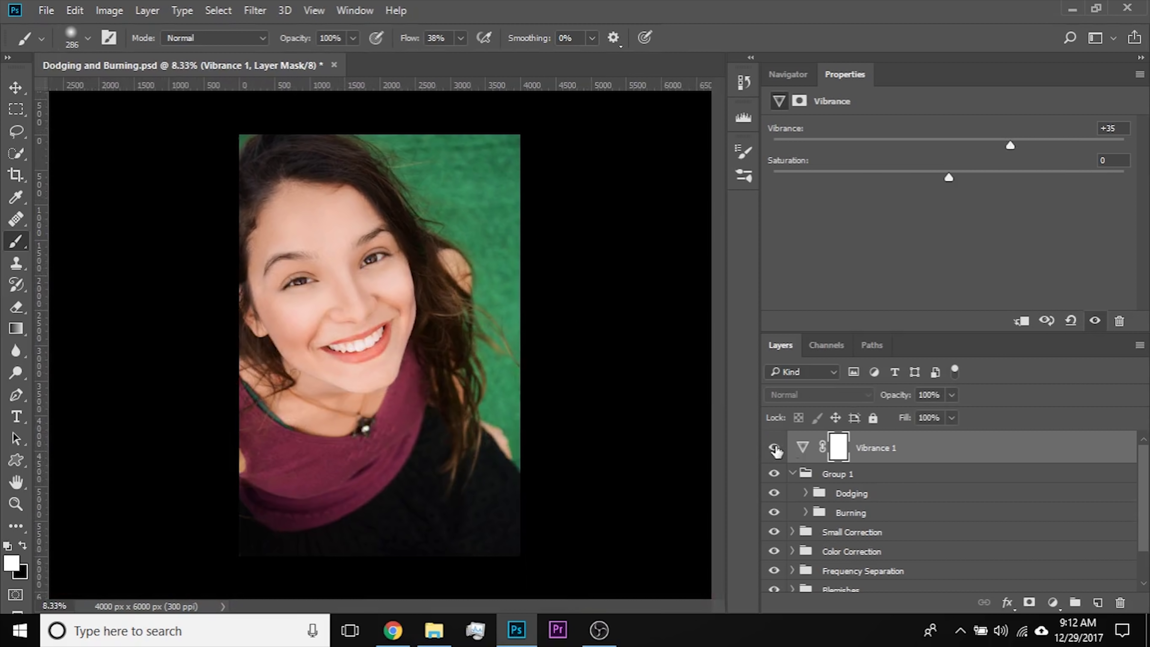